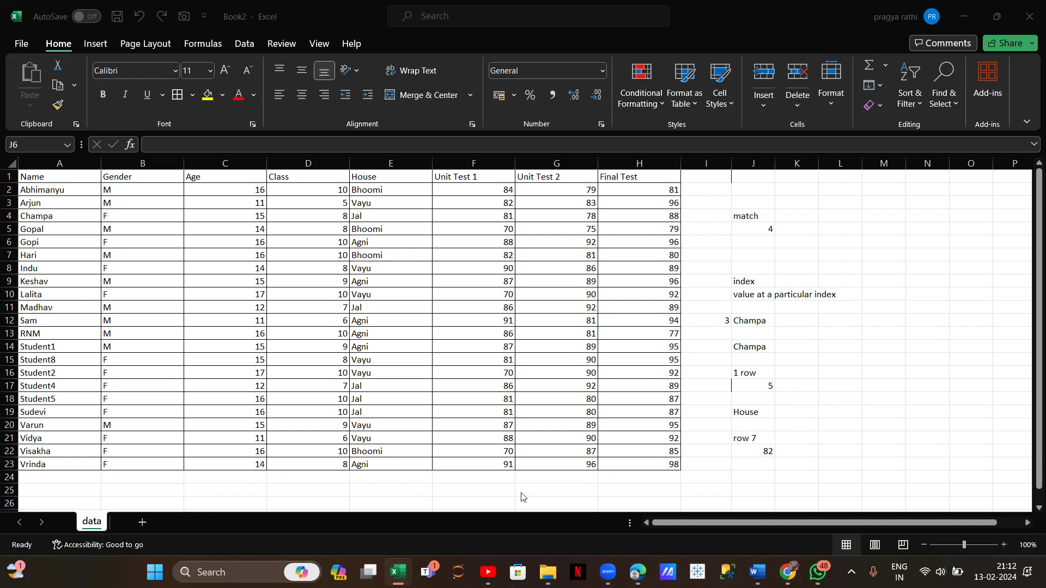
- Create a PivotTable from the student records in A1:H23 of the data sheet, placed on a new worksheet
left_click(135, 286)
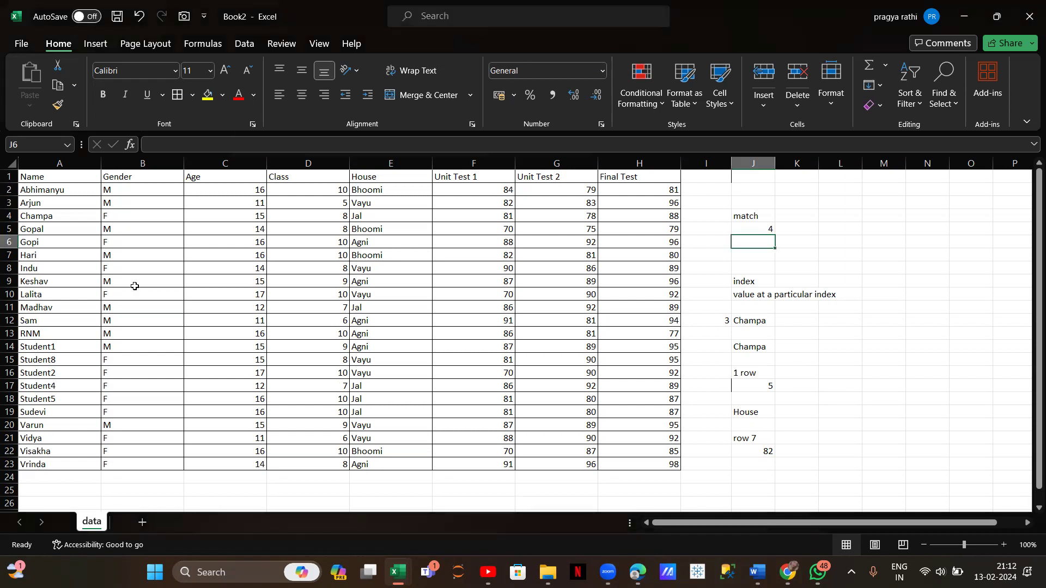
left_click(116, 269)
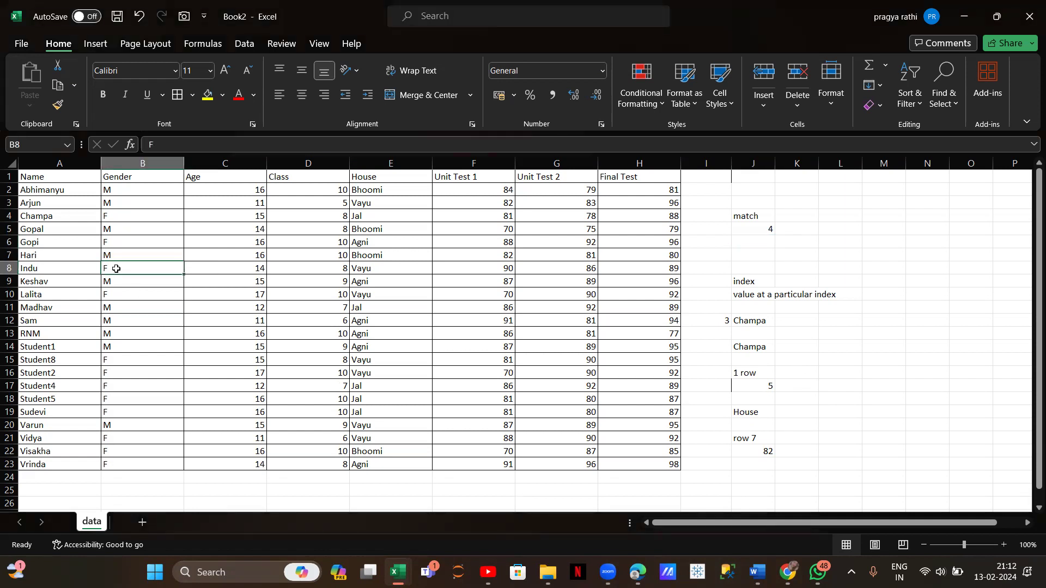
left_click(93, 44)
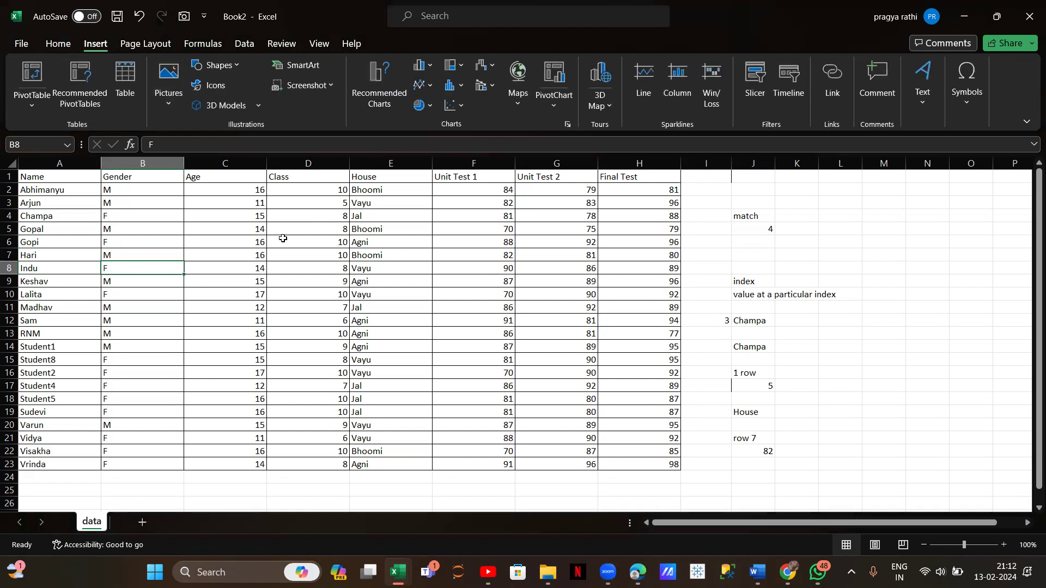
left_click(151, 241)
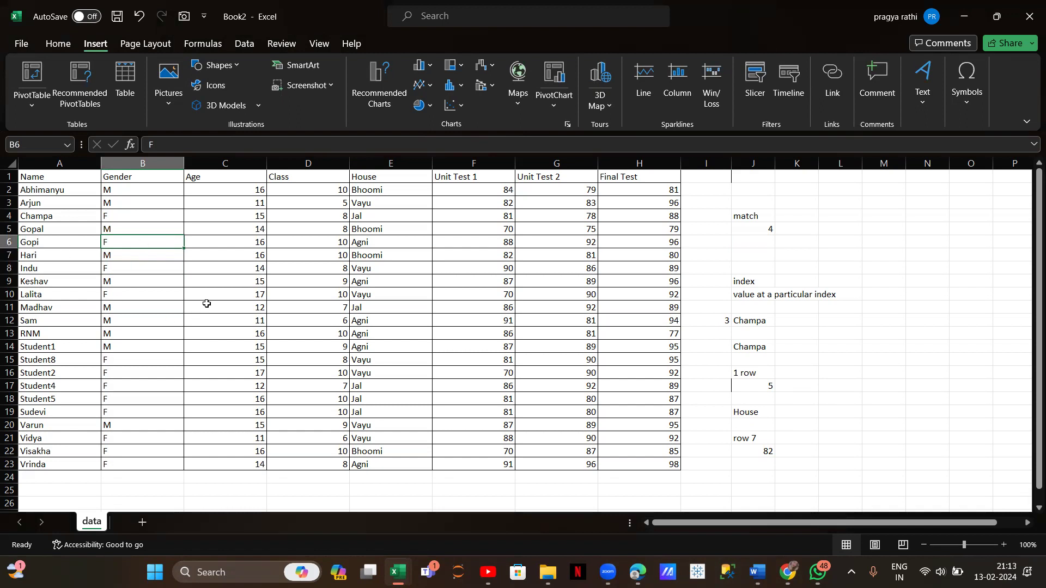
left_click(189, 234)
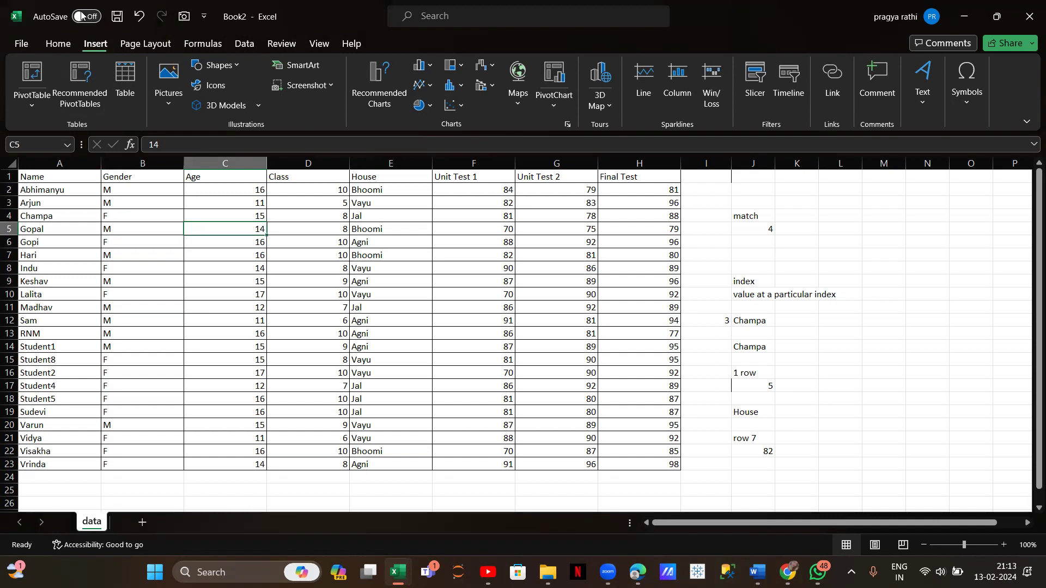
left_click(26, 75)
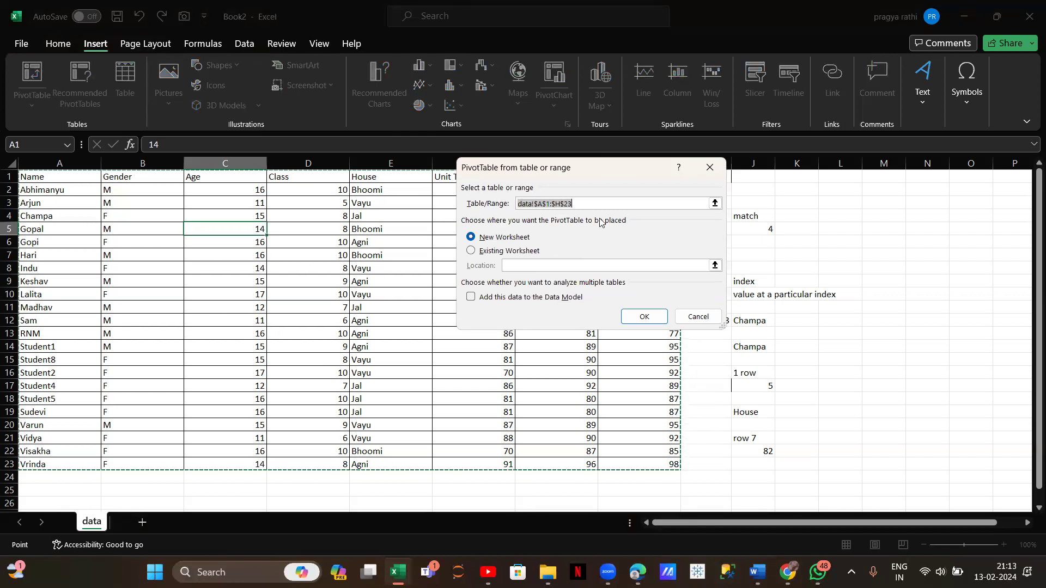
left_click(120, 321)
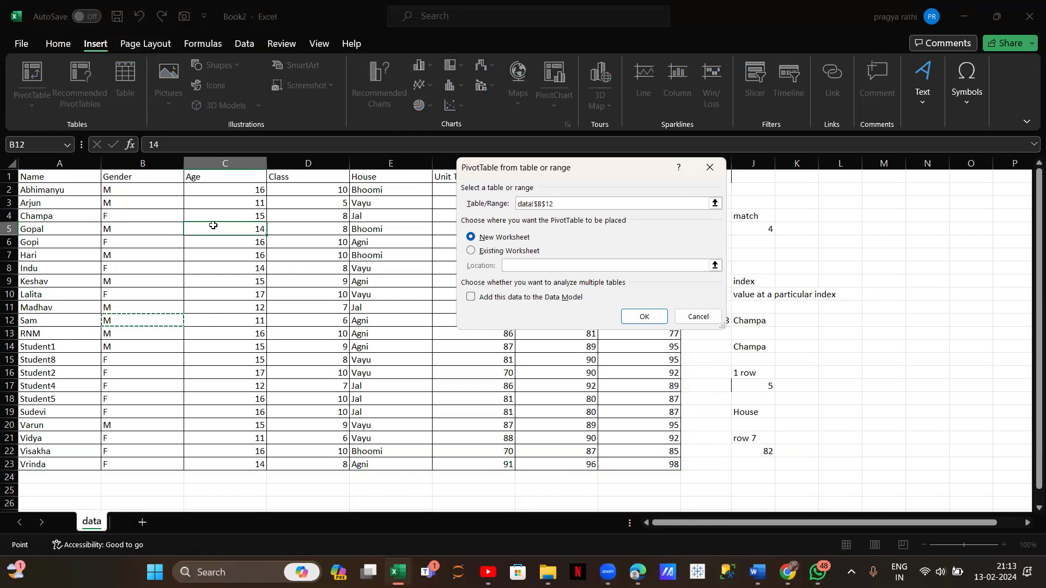
left_click_drag(41, 176, 621, 466)
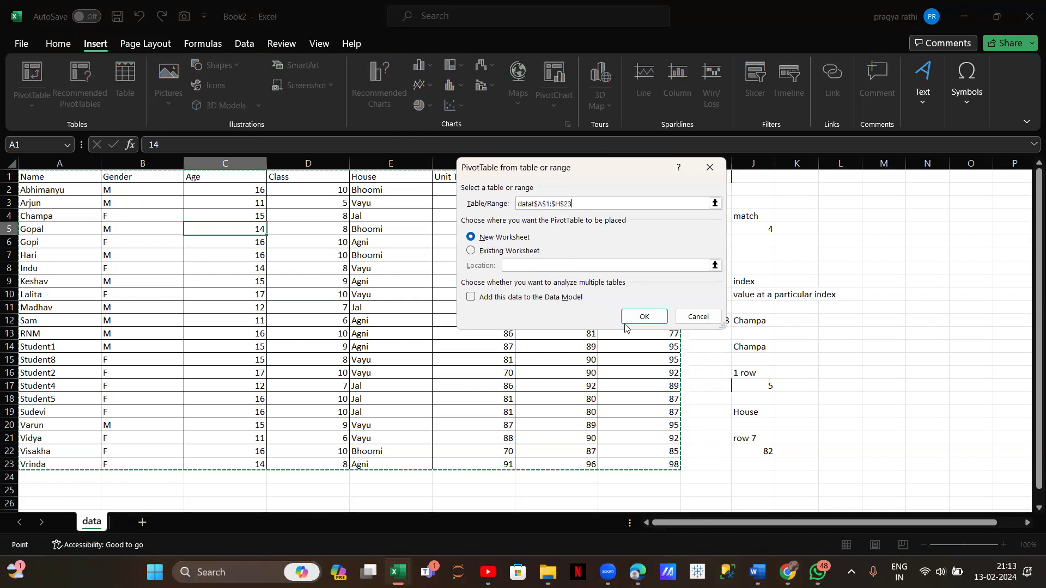
left_click(640, 317)
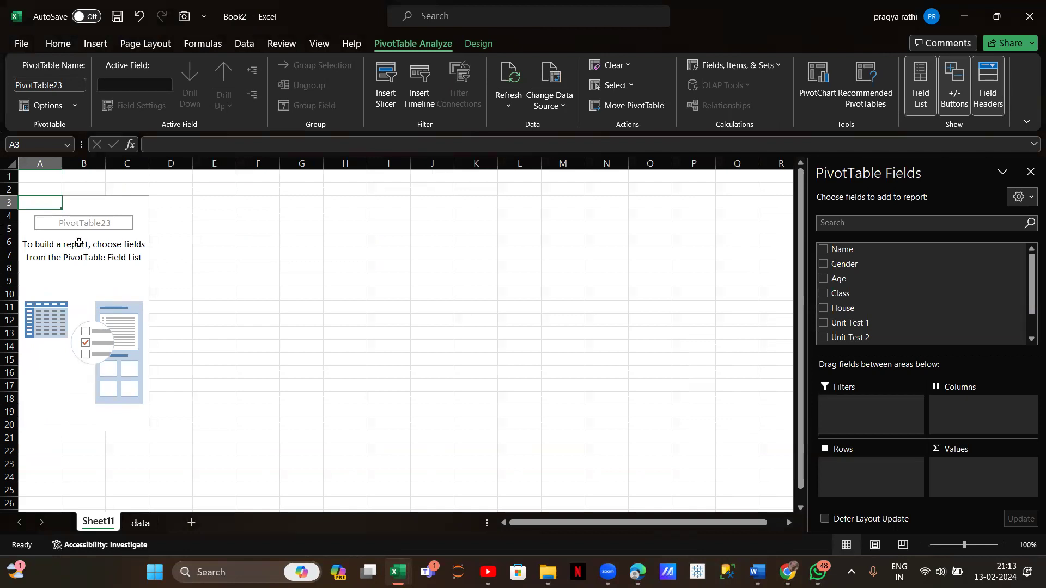
- Rename the new PivotTable worksheet as "pivot table"
double_click(98, 523)
type("pi")
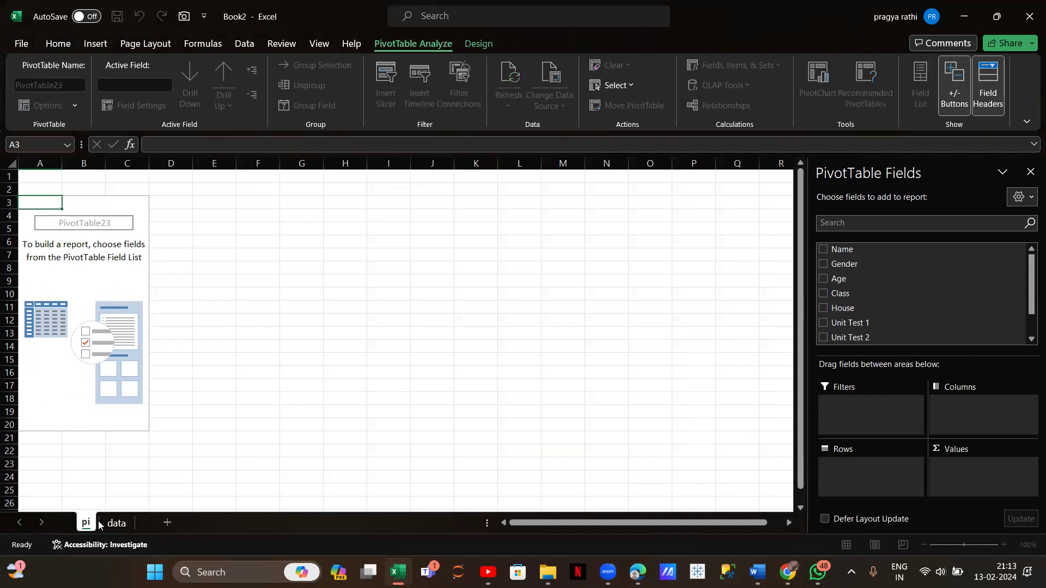
type("vot table")
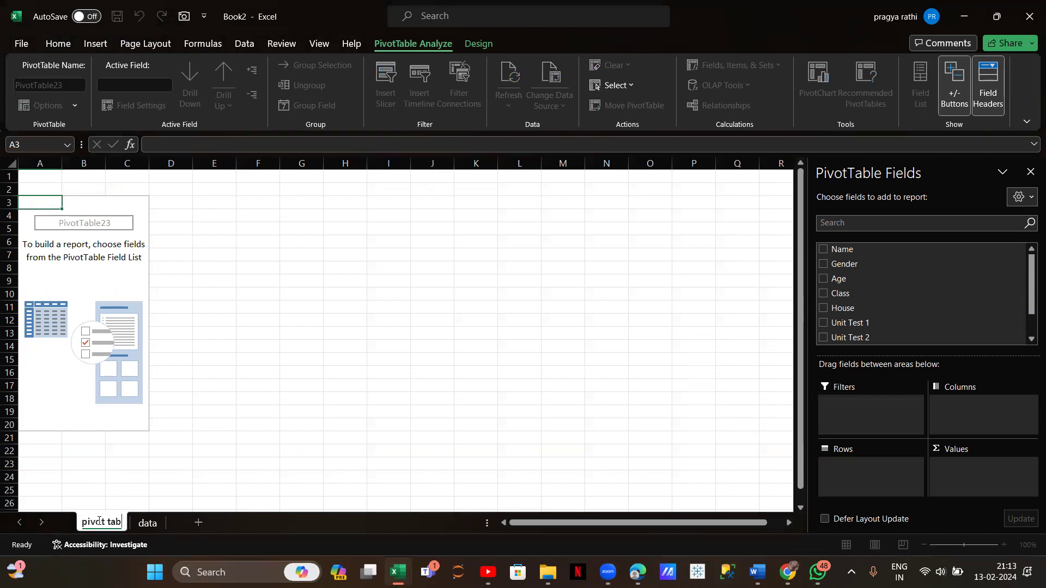
left_click(102, 337)
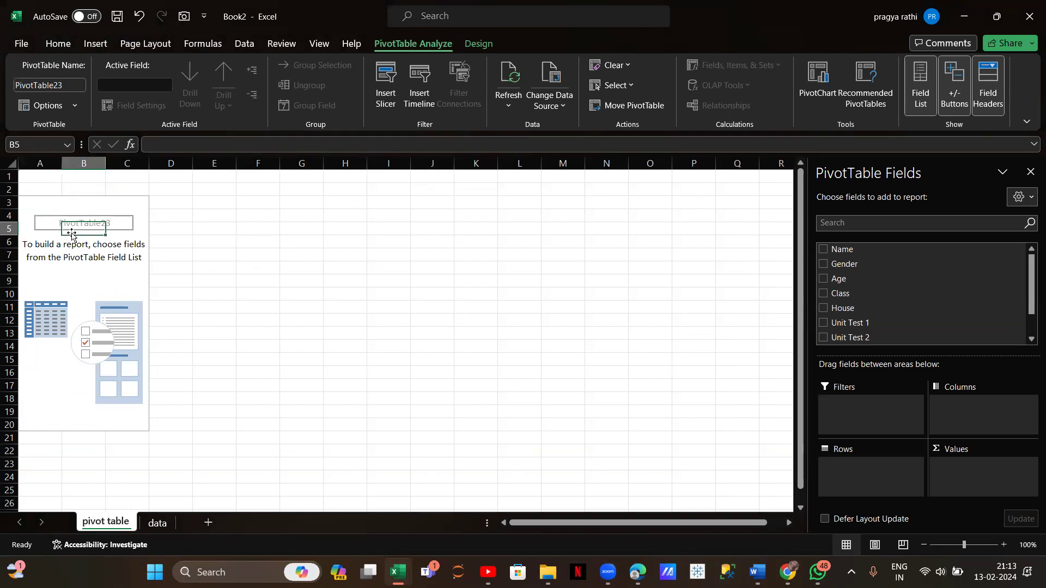
left_click(34, 203)
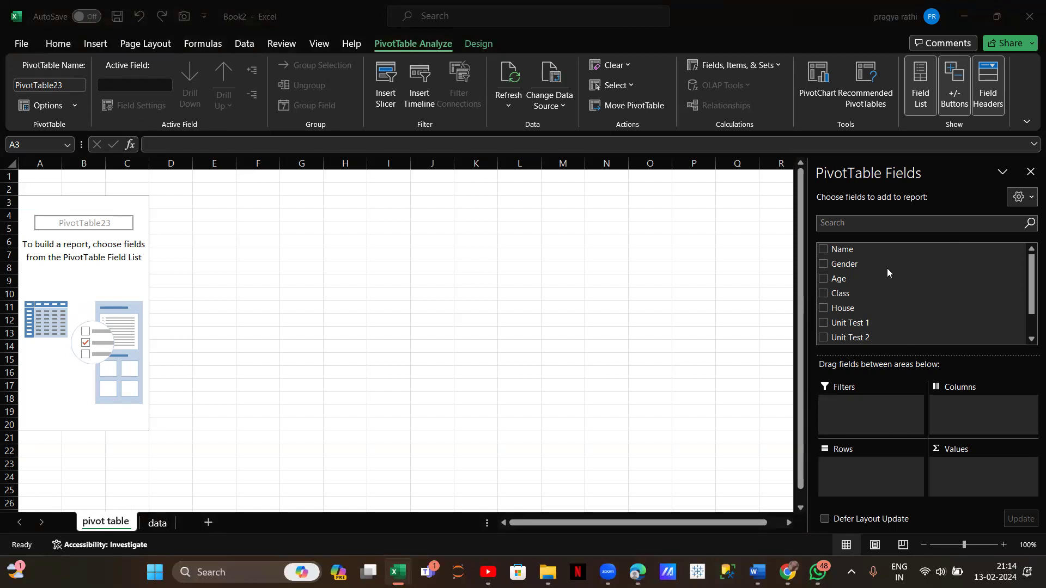
- Check the source data sheet, and enter the note "total marks of male and female" in cell G4 of the pivot table sheet
left_click(156, 524)
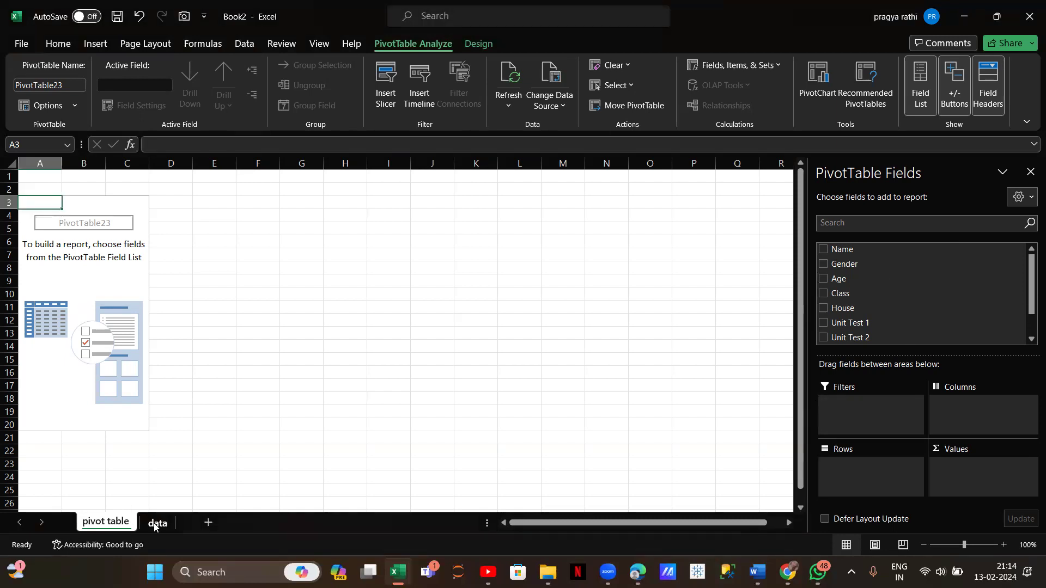
left_click(156, 523)
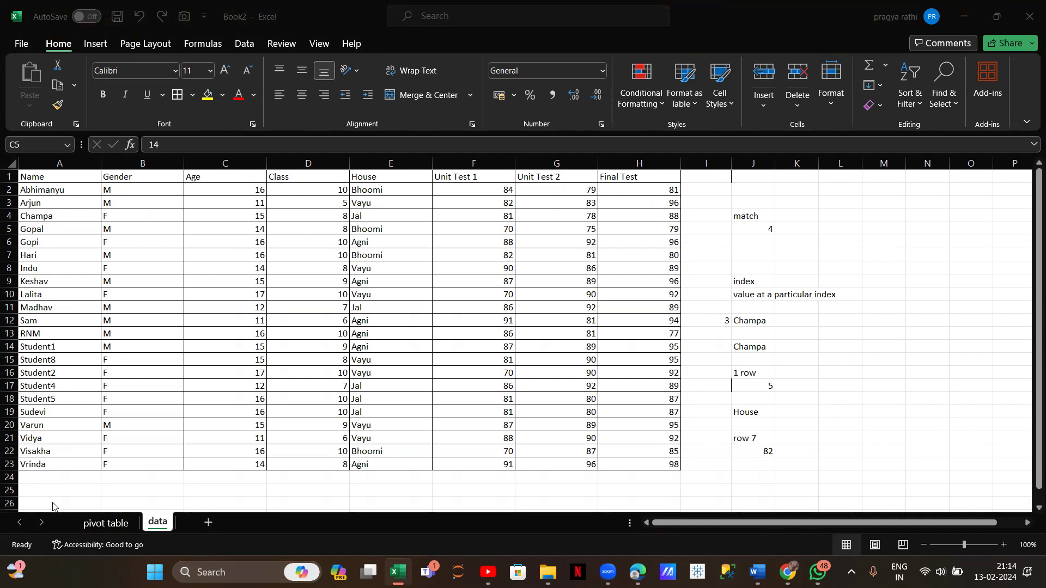
left_click(85, 527)
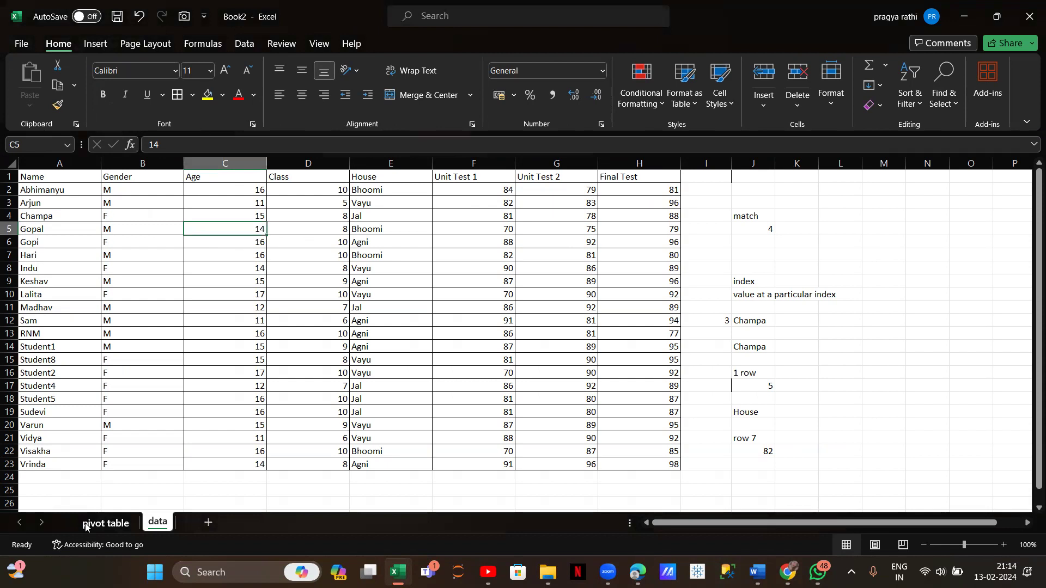
left_click(86, 524)
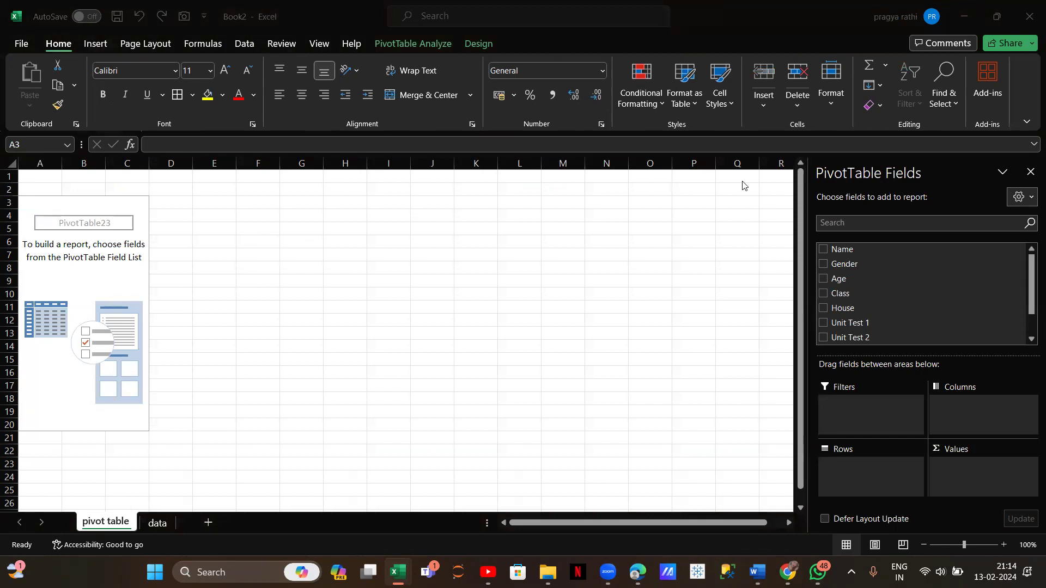
left_click(318, 215)
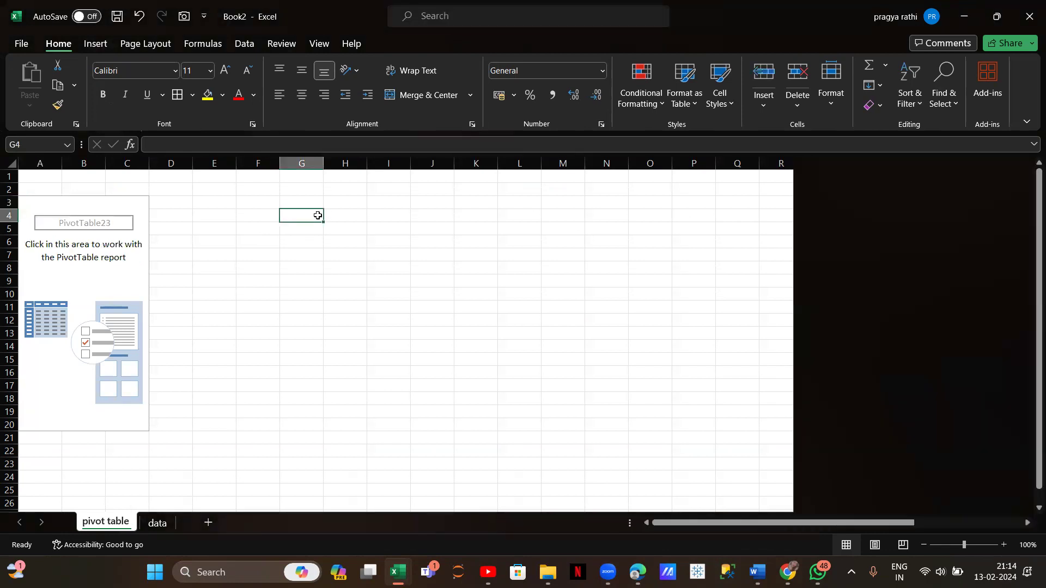
type("tota")
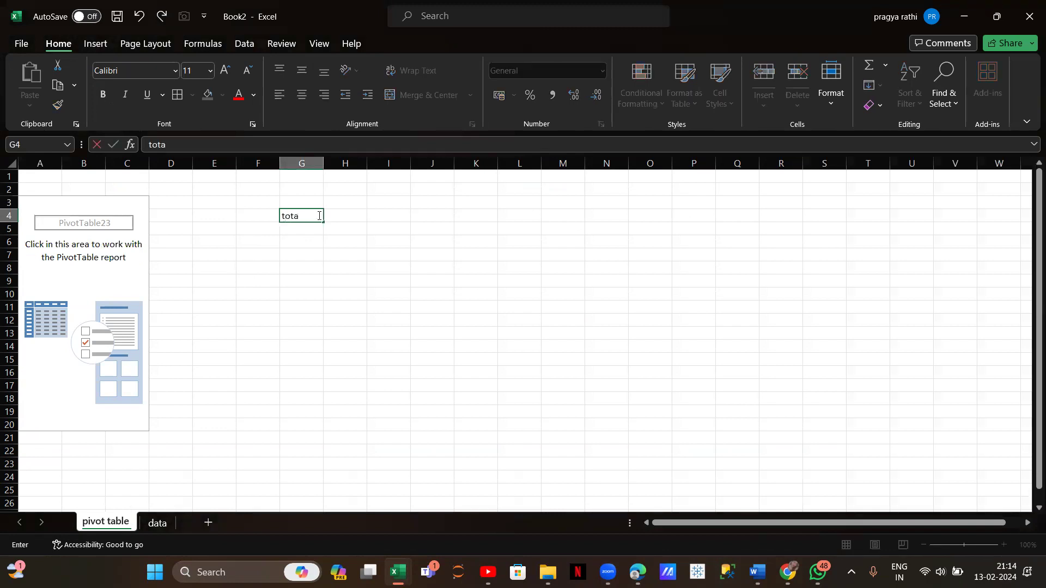
type("l marks of male anf")
key("BackSpace")
key("BackSpace")
type("d female")
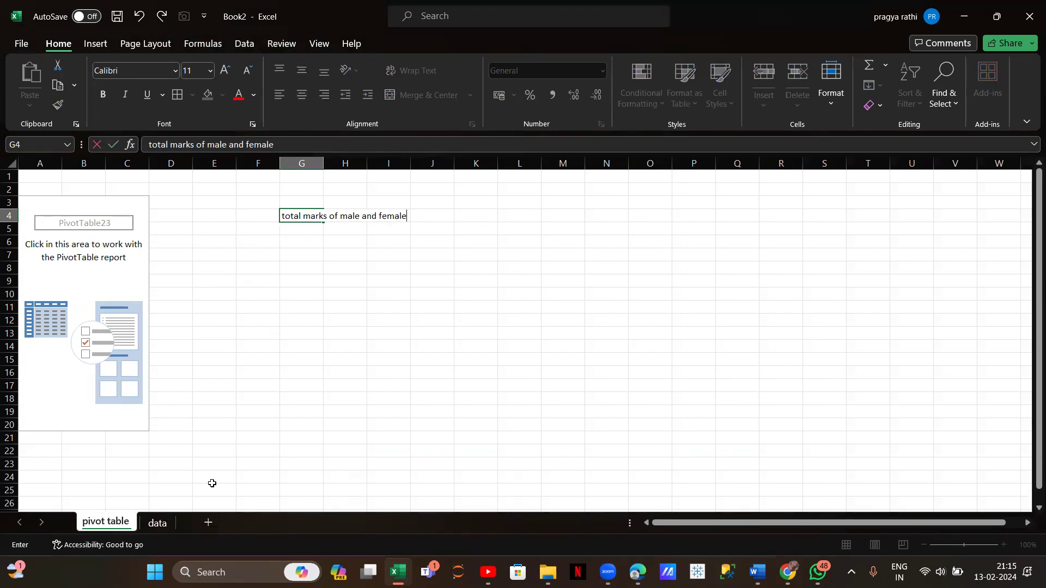
- Turn on filters for the header row A1:H1 of the data sheet
left_click(156, 523)
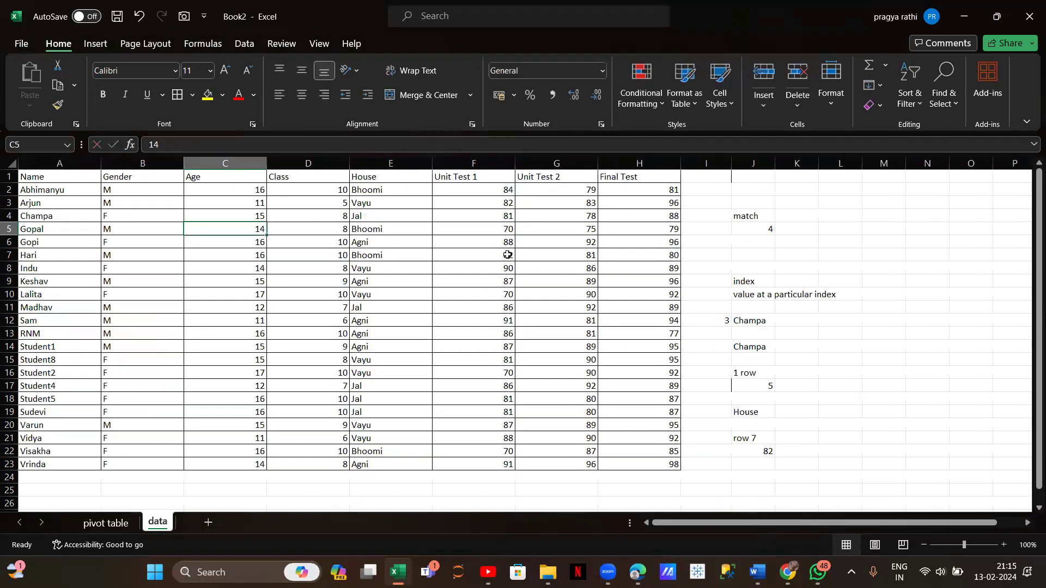
left_click_drag(55, 176, 626, 181)
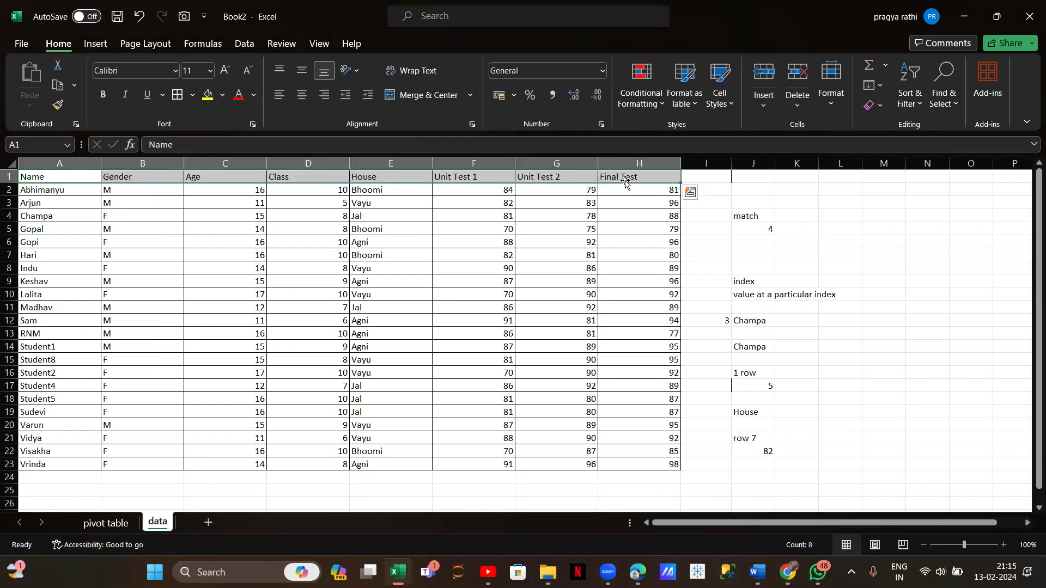
left_click(910, 97)
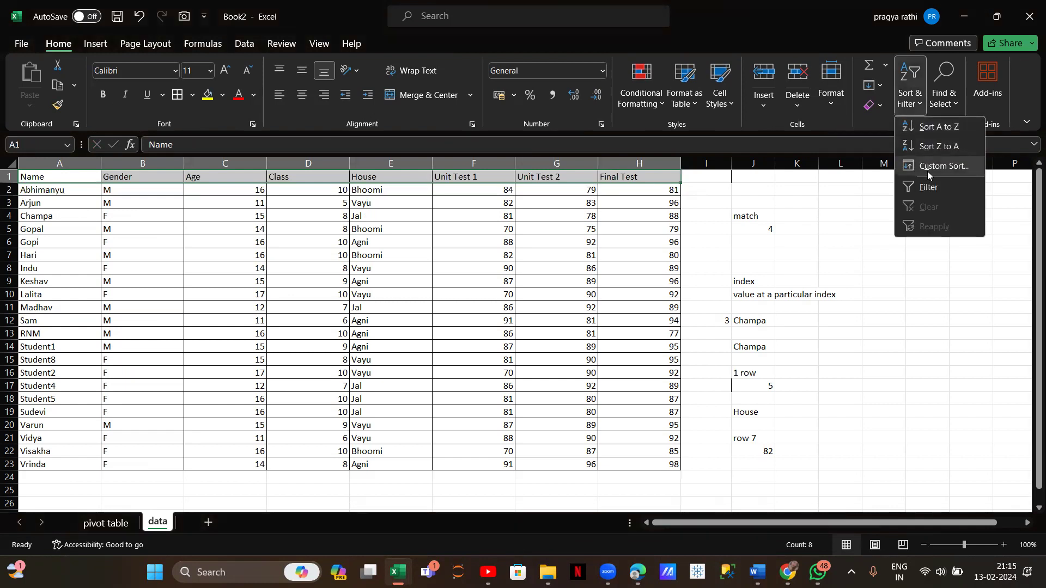
left_click(930, 188)
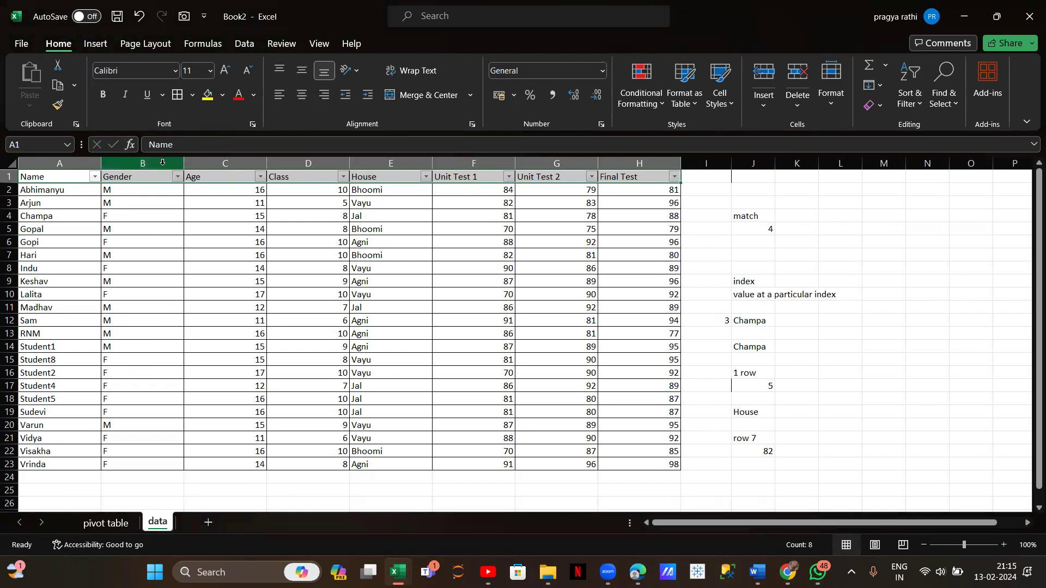
- Filter the Gender column to show only the M records
left_click(178, 177)
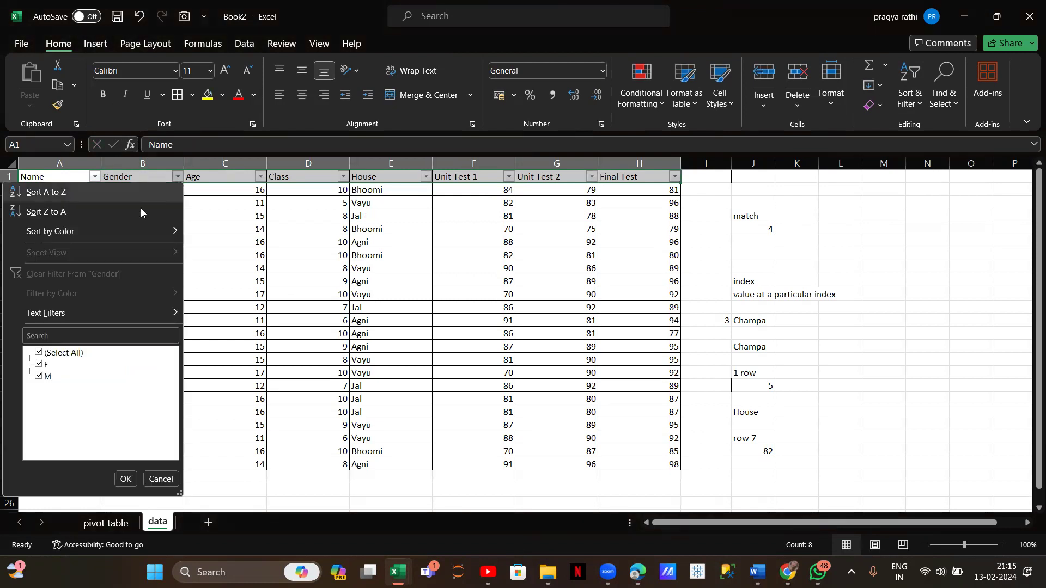
left_click(38, 352)
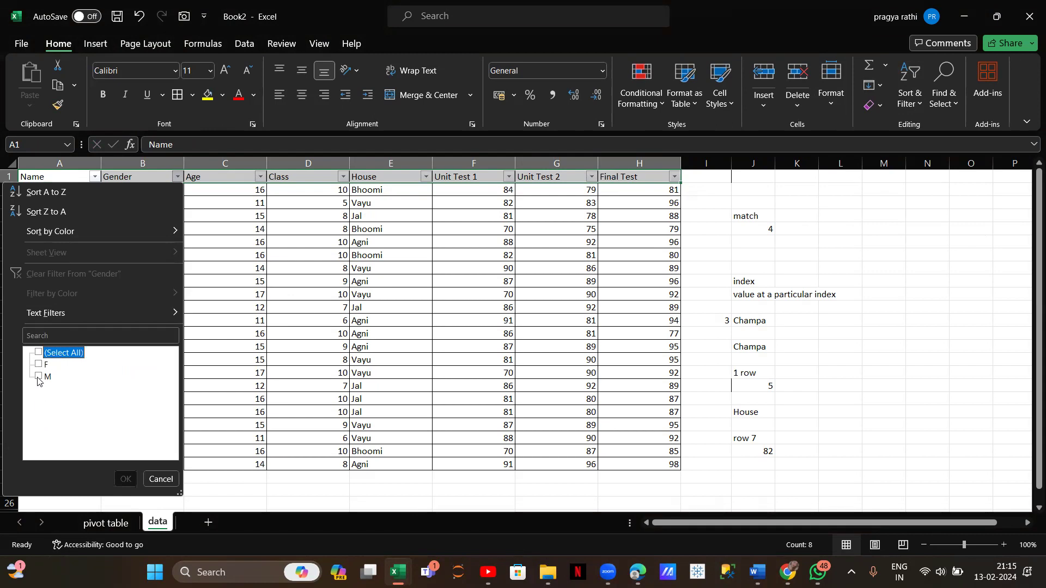
left_click(38, 376)
left_click(126, 479)
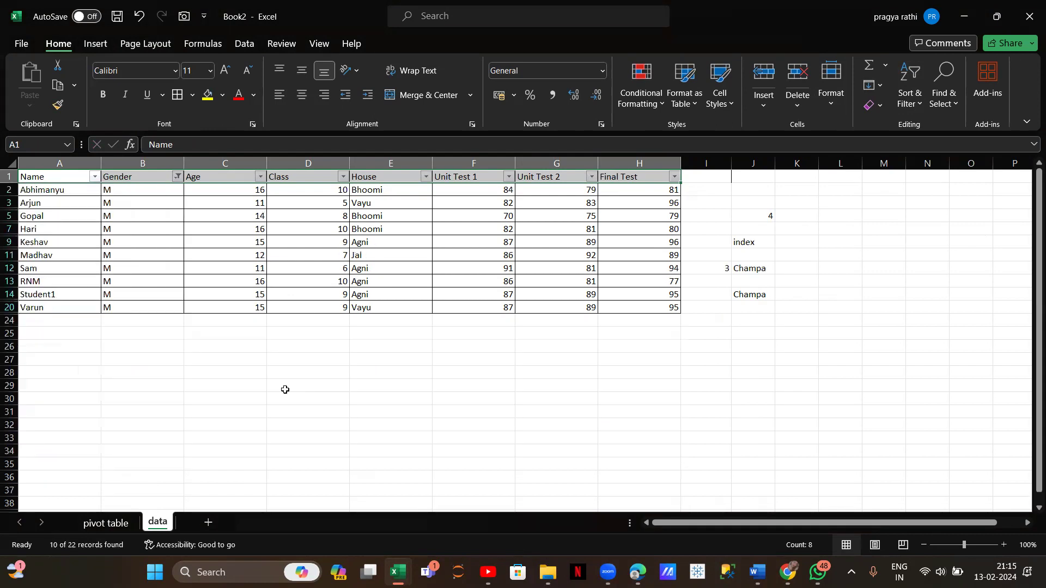
key("ctrl+n")
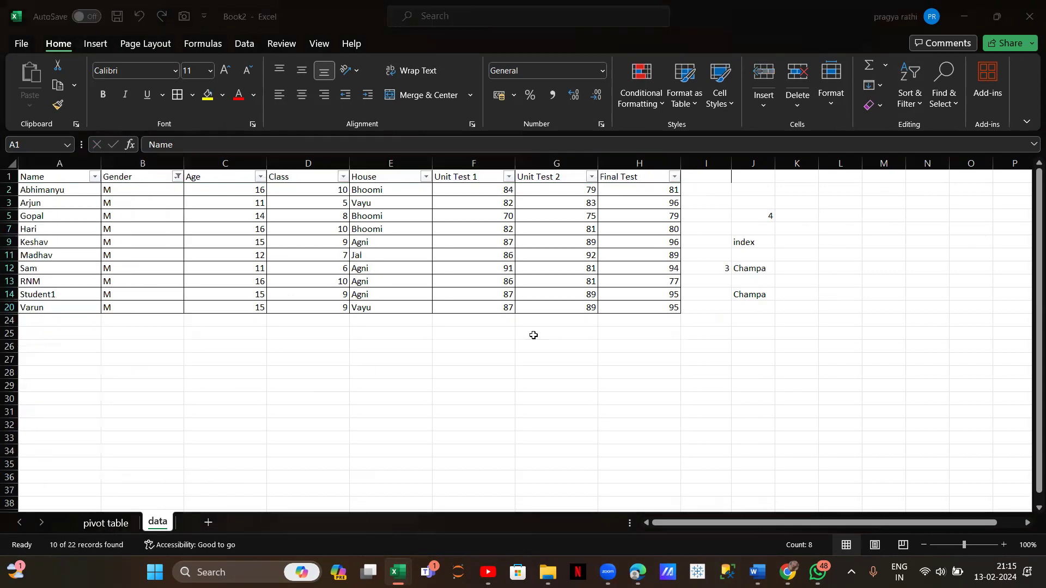
- Select the filtered male students' Final Test marks from H2 to H20 and read their sum
left_click(636, 190)
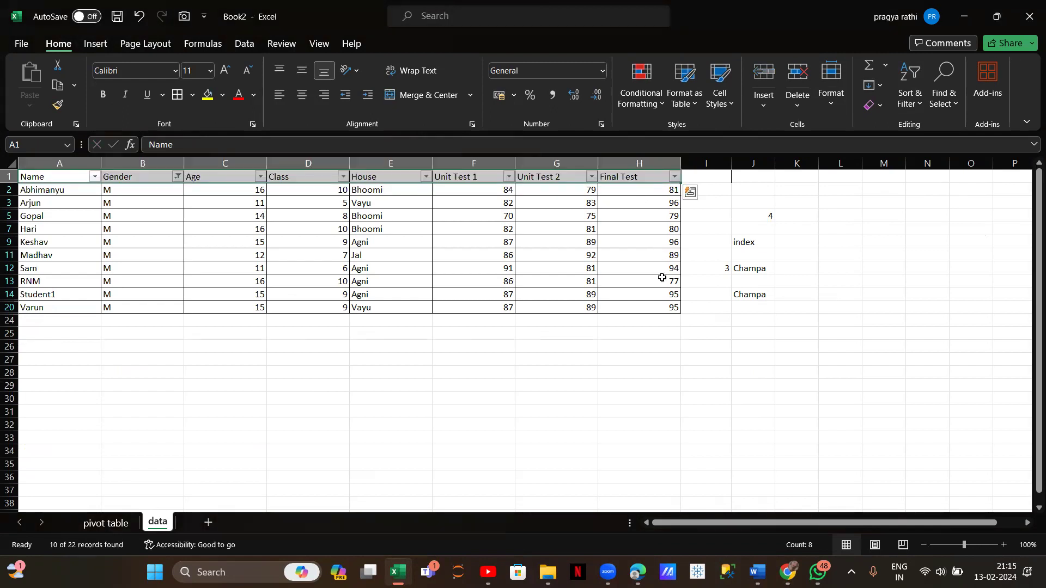
left_click(633, 191)
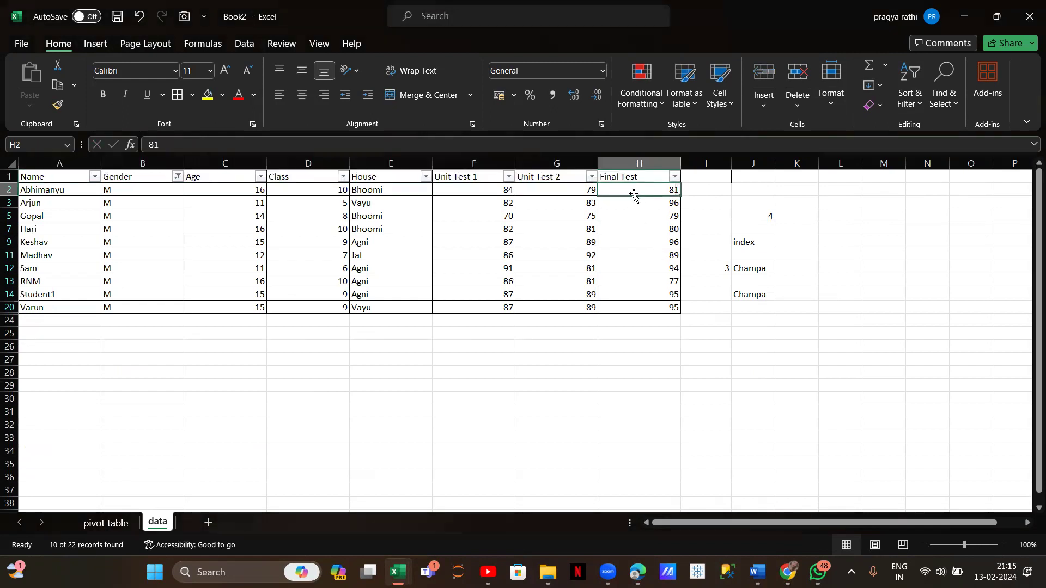
left_click_drag(633, 188, 644, 271)
left_click_drag(646, 298, 647, 306)
left_click(1030, 498)
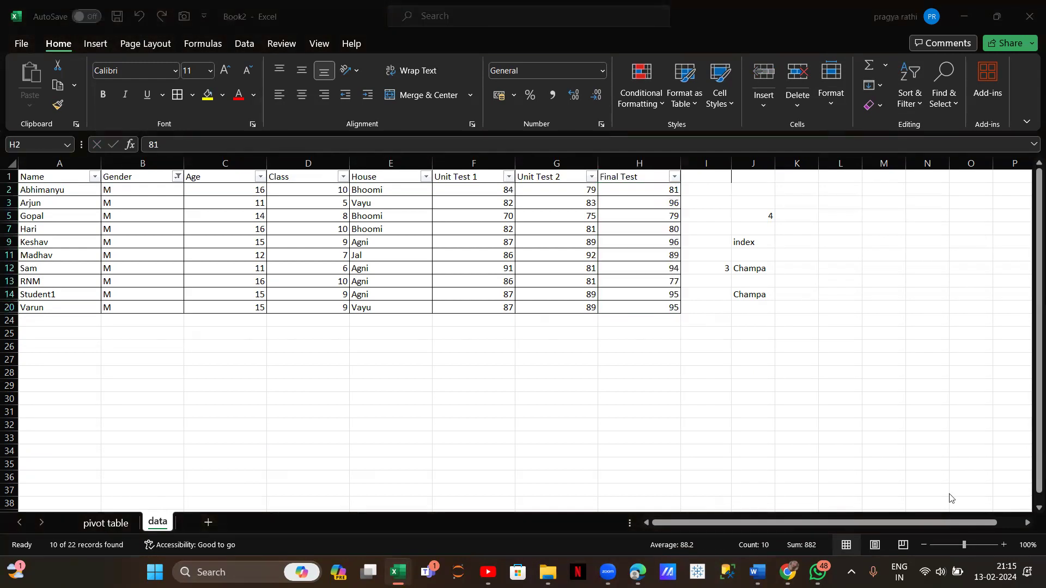
left_click(620, 191)
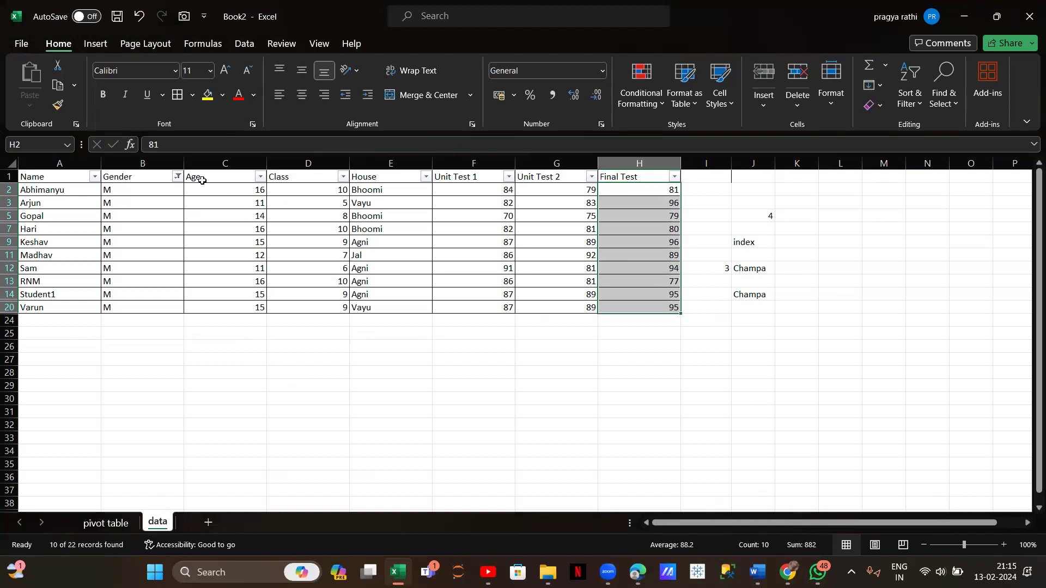
left_click(178, 179)
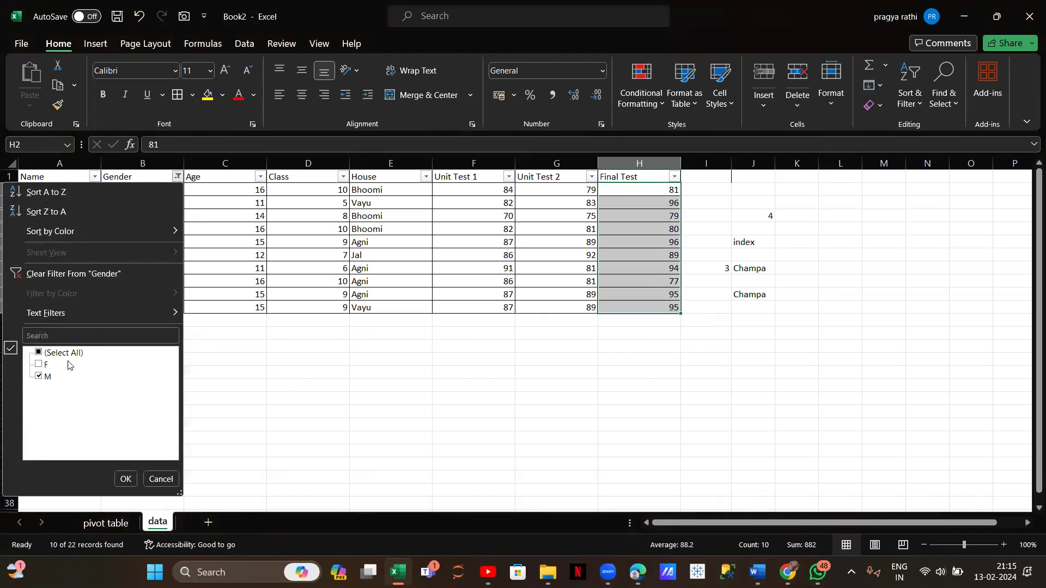
left_click(38, 365)
left_click(38, 376)
left_click(455, 401)
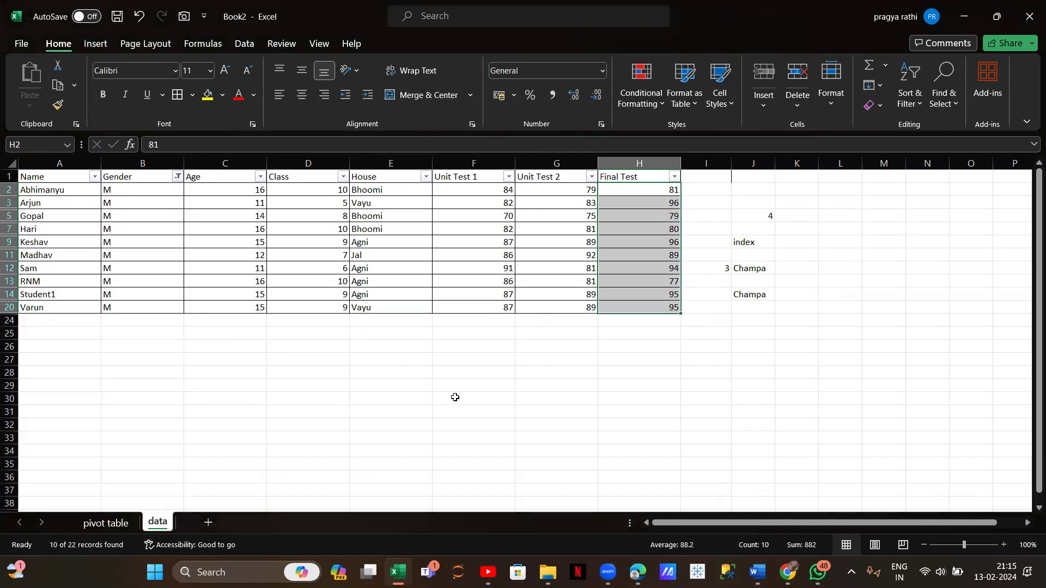
left_click(177, 177)
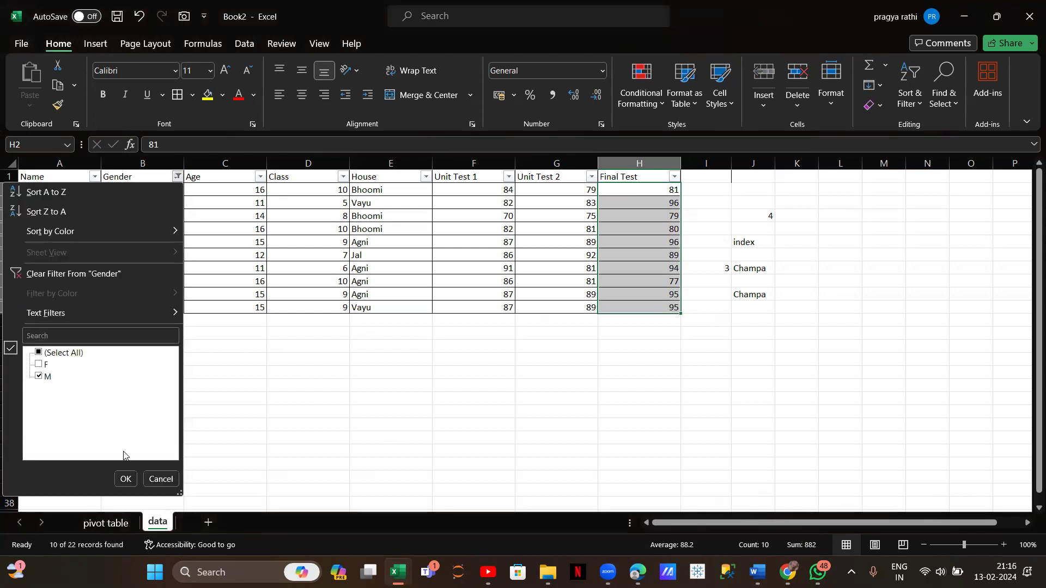
left_click(121, 474)
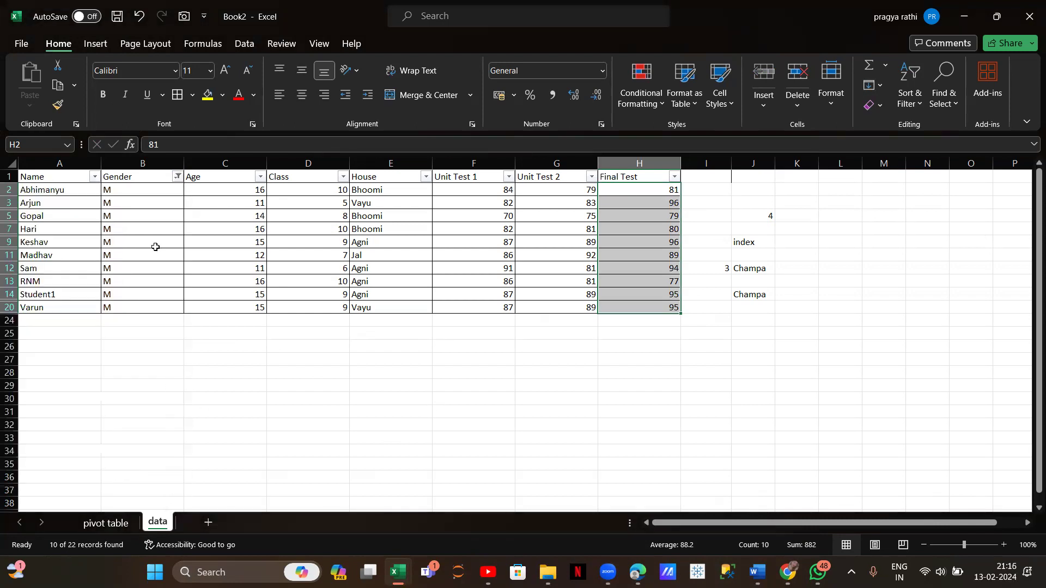
left_click(197, 358)
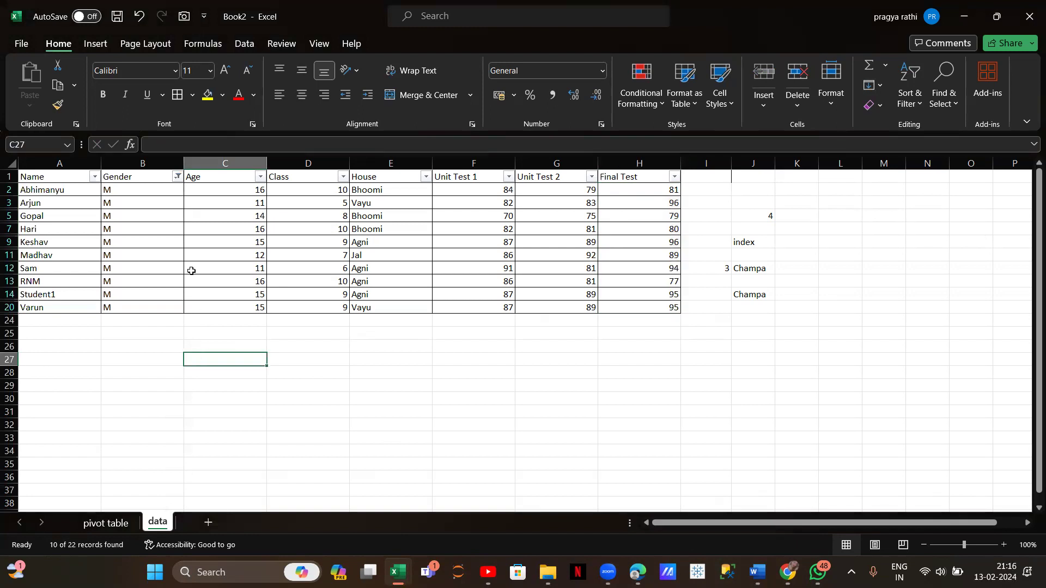
- Filter the Gender column to show only the F records, and select their Final Test marks from H4 to H23 to read the sum
left_click(176, 179)
left_click(39, 365)
left_click(39, 377)
left_click(126, 479)
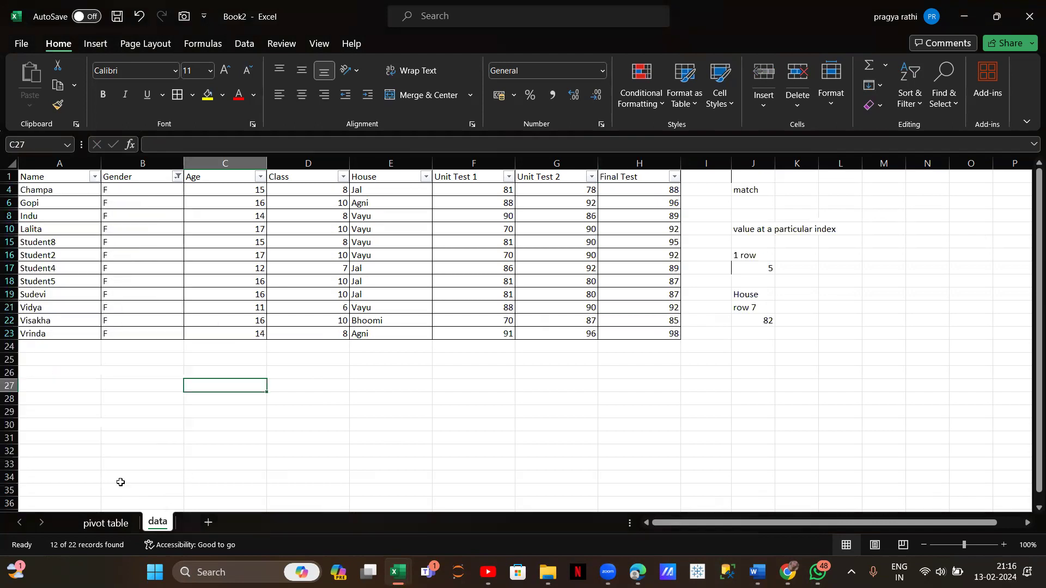
left_click_drag(640, 195, 664, 334)
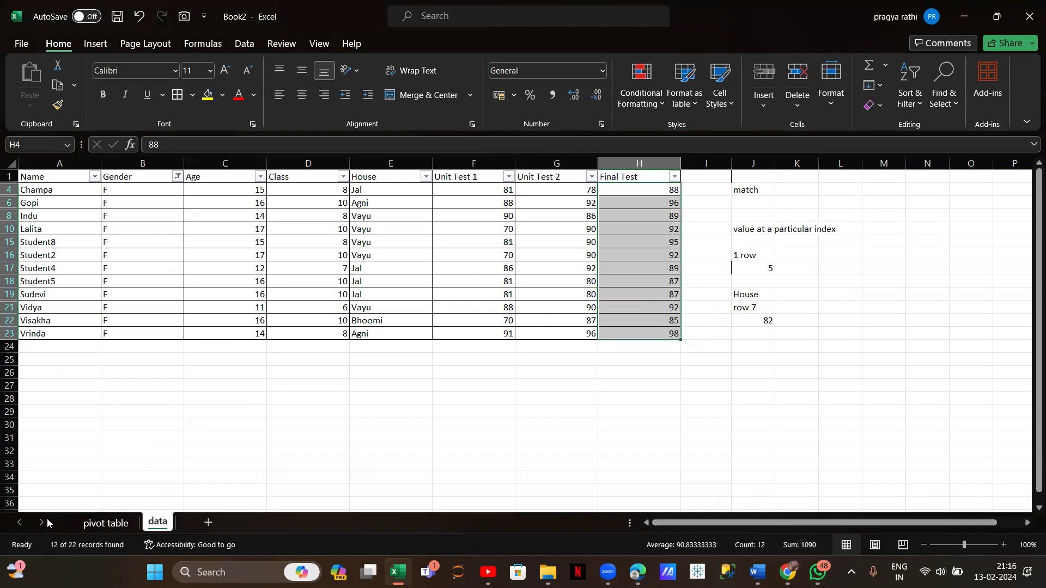
- Add the Final Test field to the Values area of the PivotTable on the pivot table sheet
left_click(88, 521)
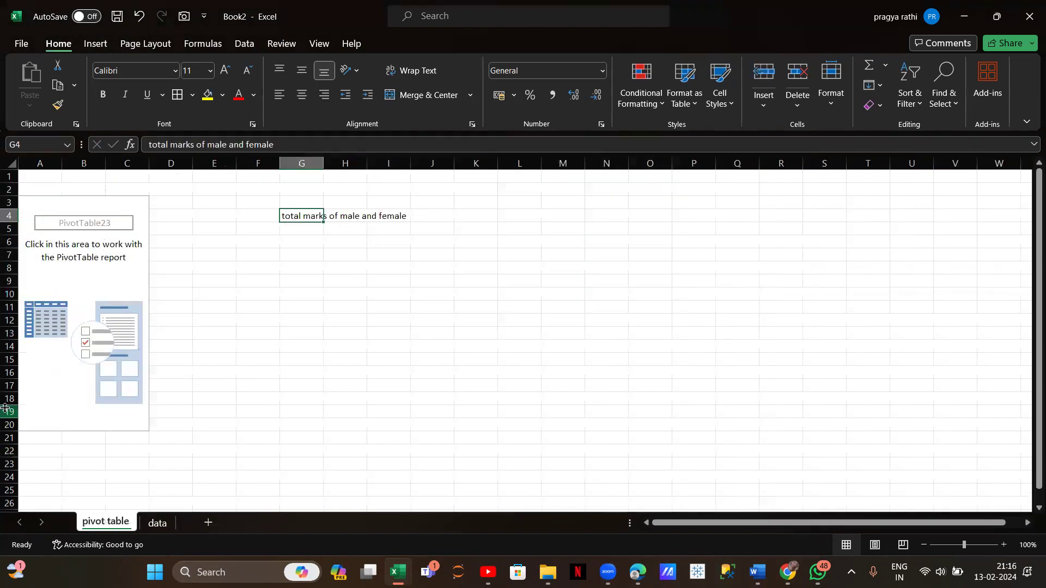
left_click(102, 327)
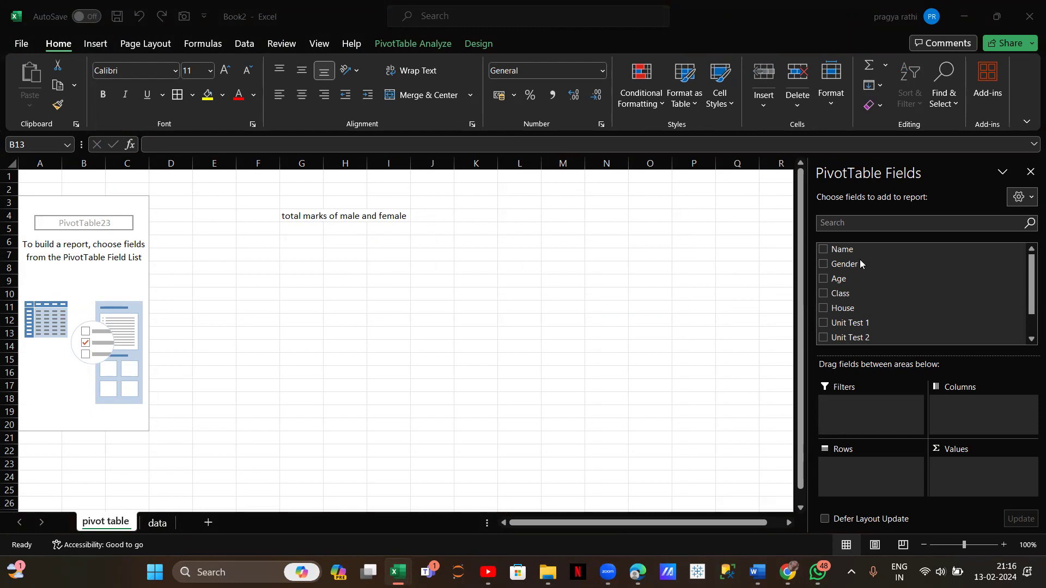
scroll(883, 278, "down", 1)
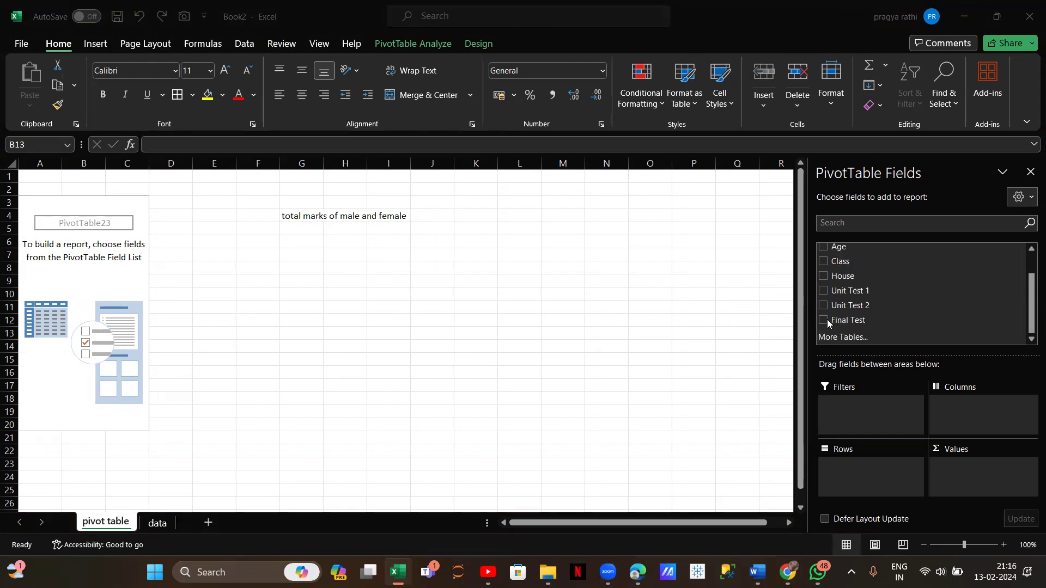
left_click_drag(828, 322, 953, 469)
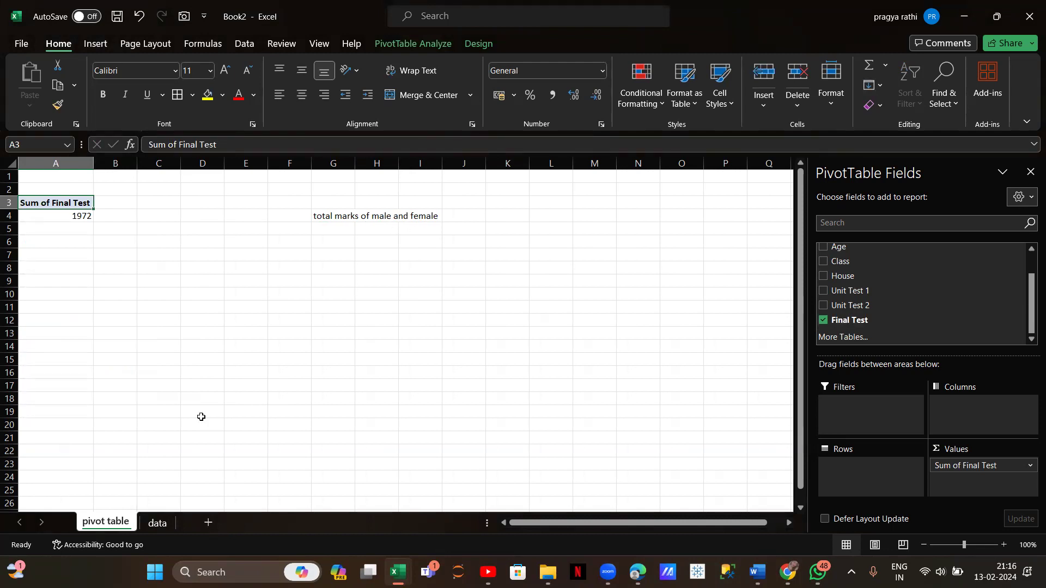
- Clear the Gender filter on the data sheet to show all student records, keeping the header filters on
left_click(163, 522)
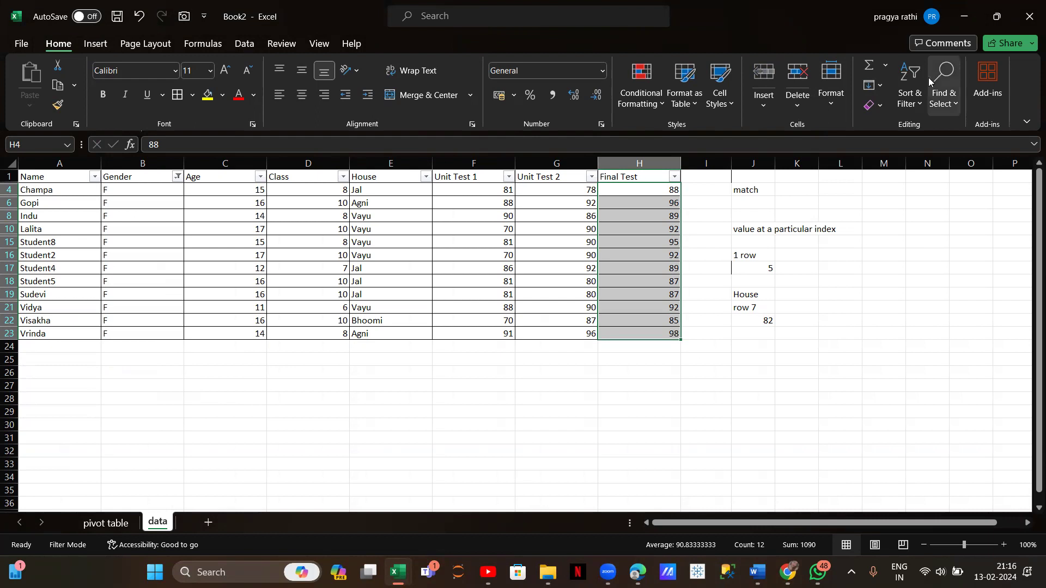
left_click(908, 85)
left_click(930, 206)
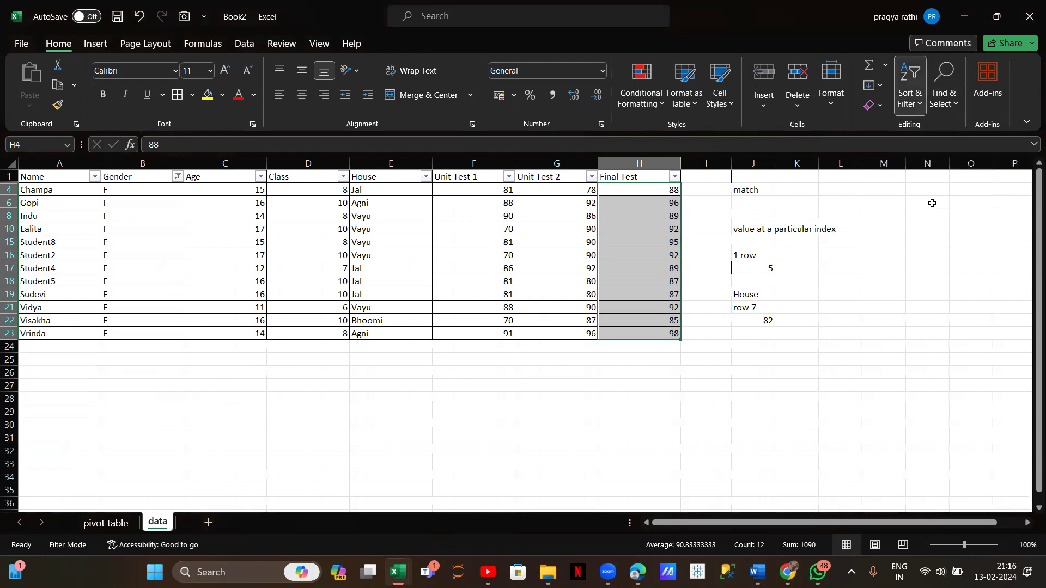
- Place the Gender field in the PivotTable's Columns area, move it to Rows, and check the Final Test sums per gender
left_click(94, 525)
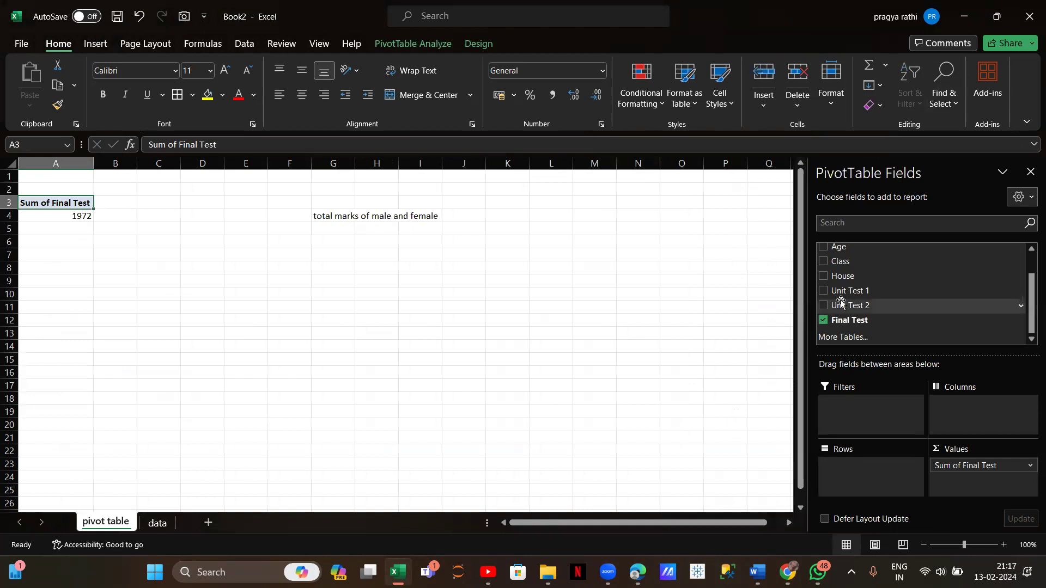
scroll(829, 305, "up", 1)
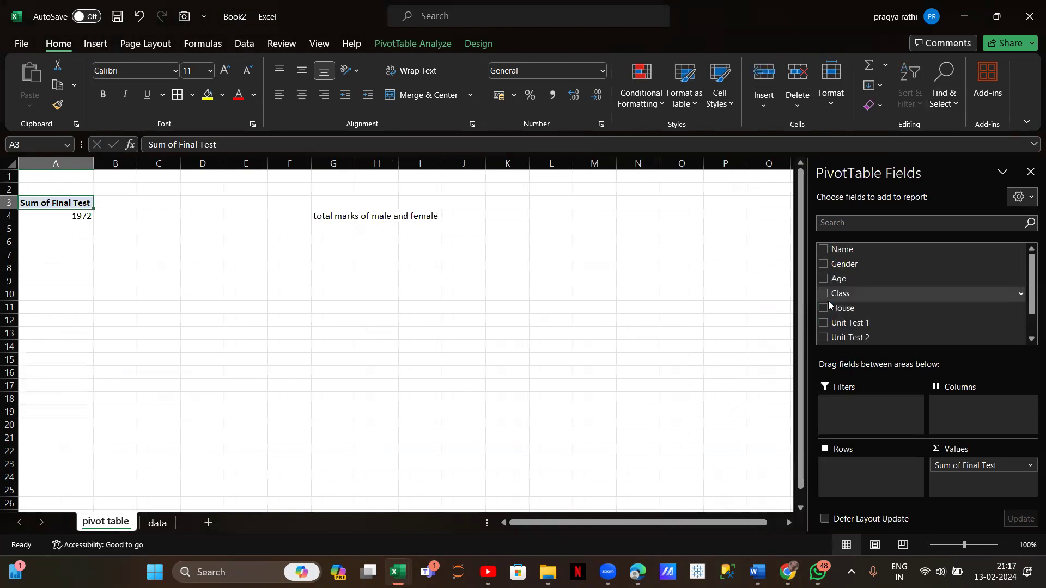
left_click_drag(824, 267, 974, 404)
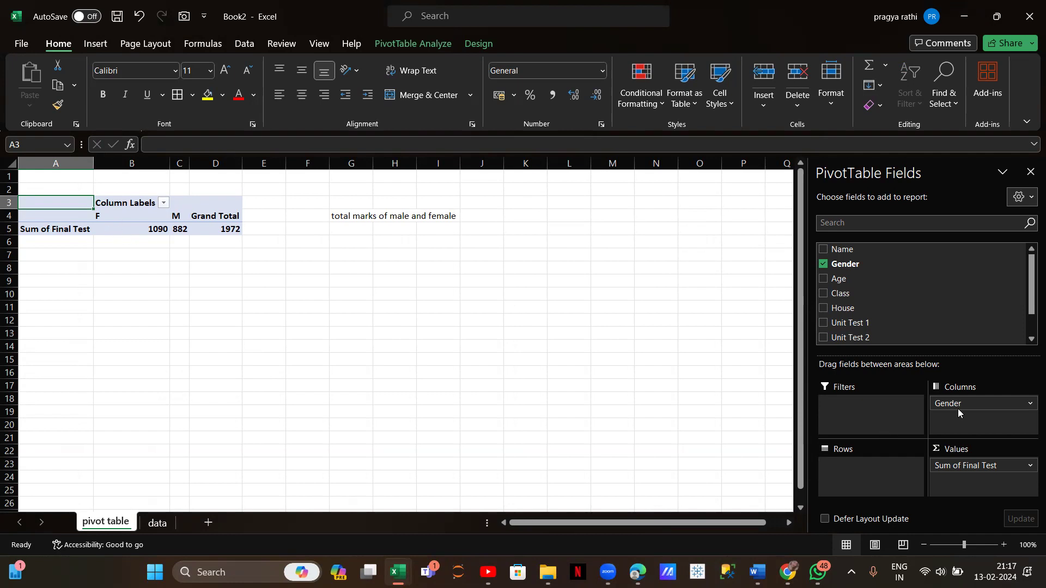
left_click_drag(982, 404, 891, 472)
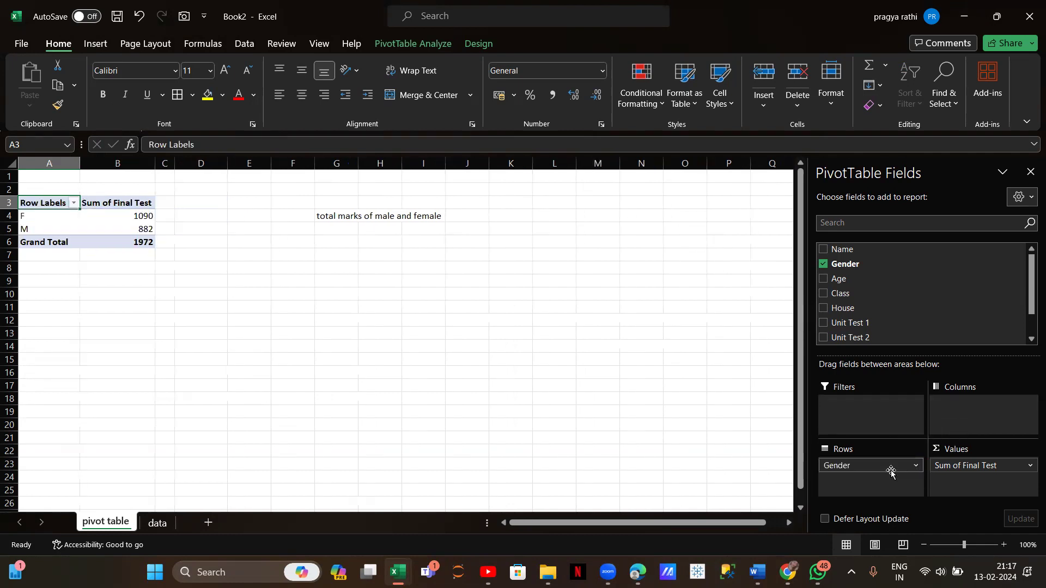
left_click(108, 220)
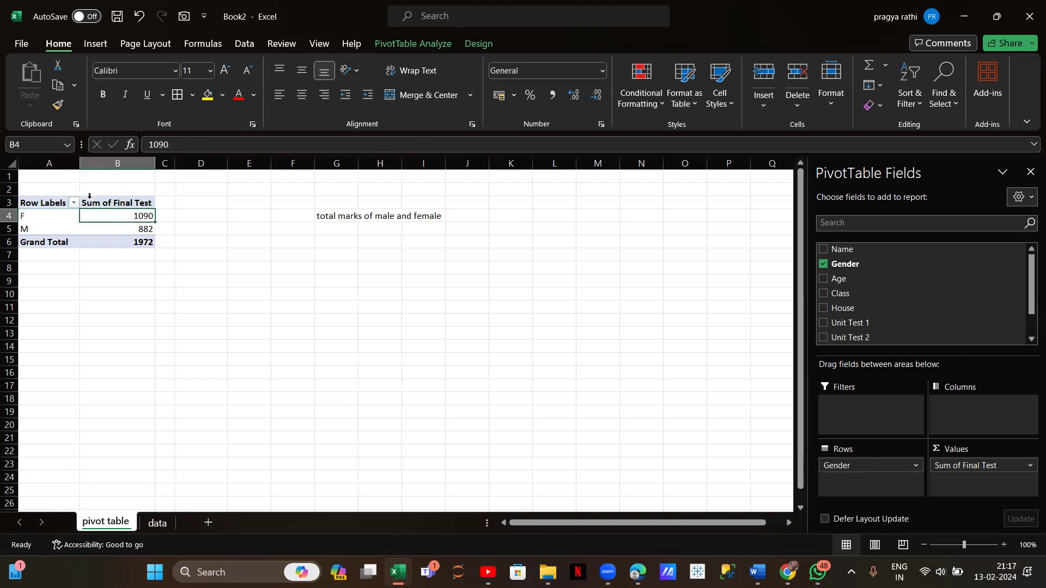
mouse_move(112, 235)
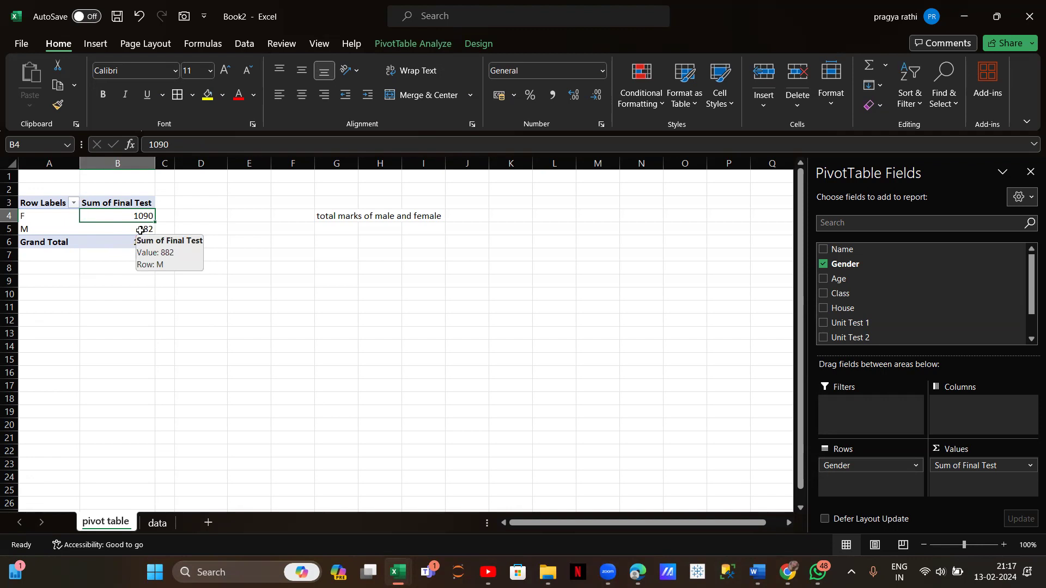
- Turn off the grand totals in the PivotTable's design settings
left_click(414, 46)
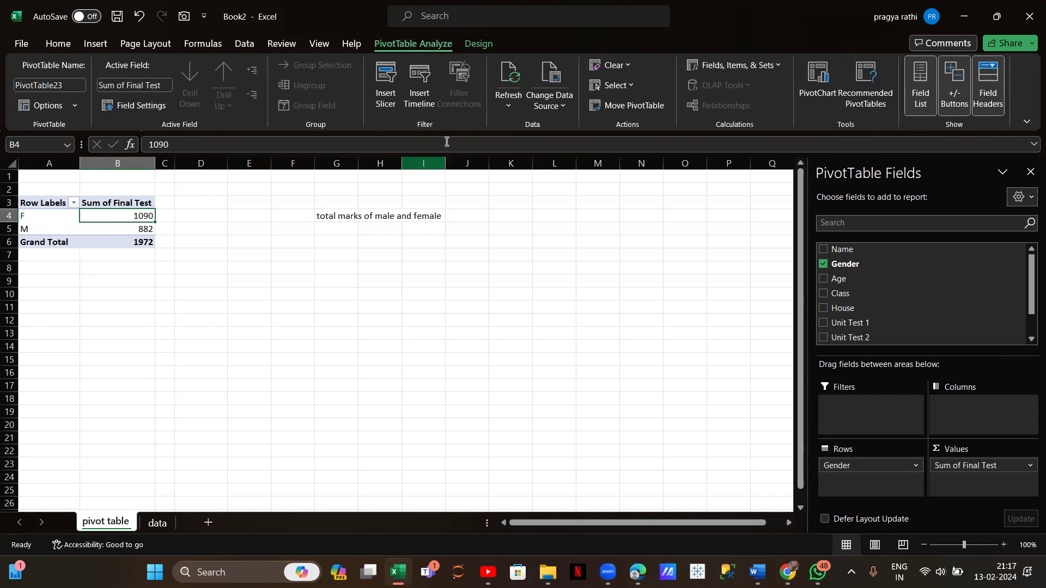
left_click(482, 46)
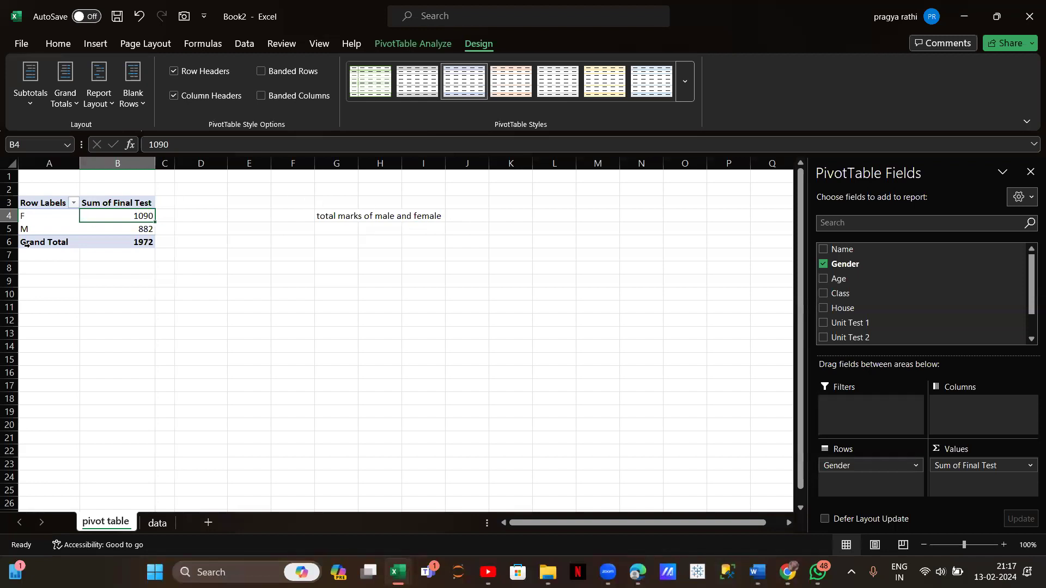
left_click(70, 108)
left_click(105, 133)
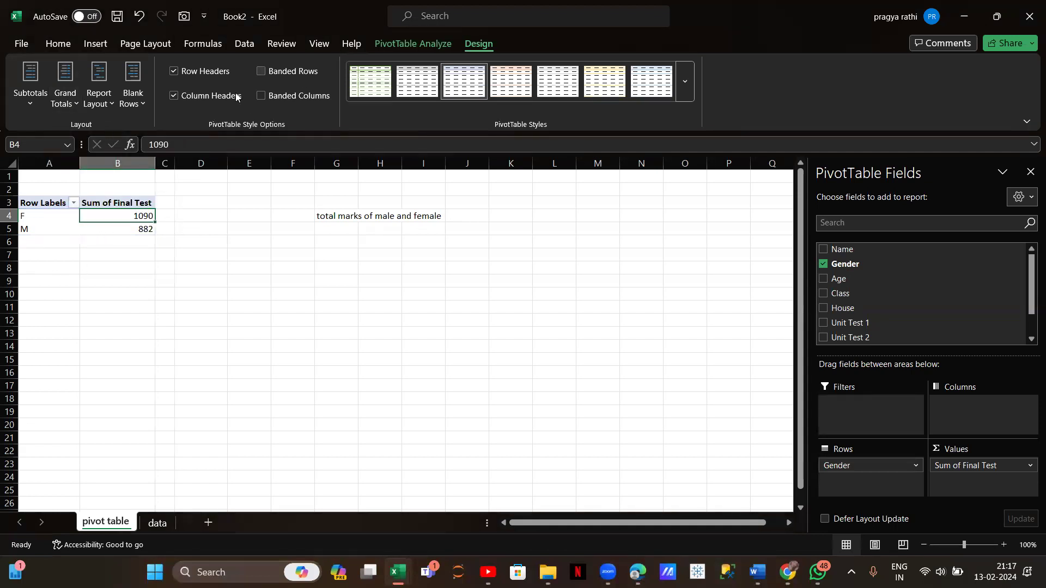
- Try banded rows and banded columns on the PivotTable, look through the style gallery, and switch both bandings off again
left_click(259, 72)
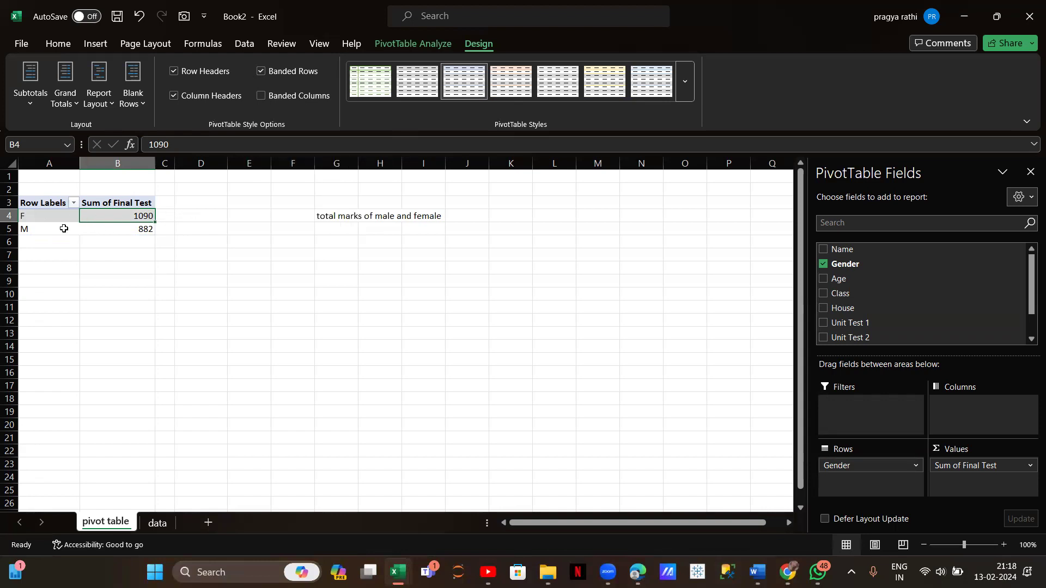
left_click(261, 96)
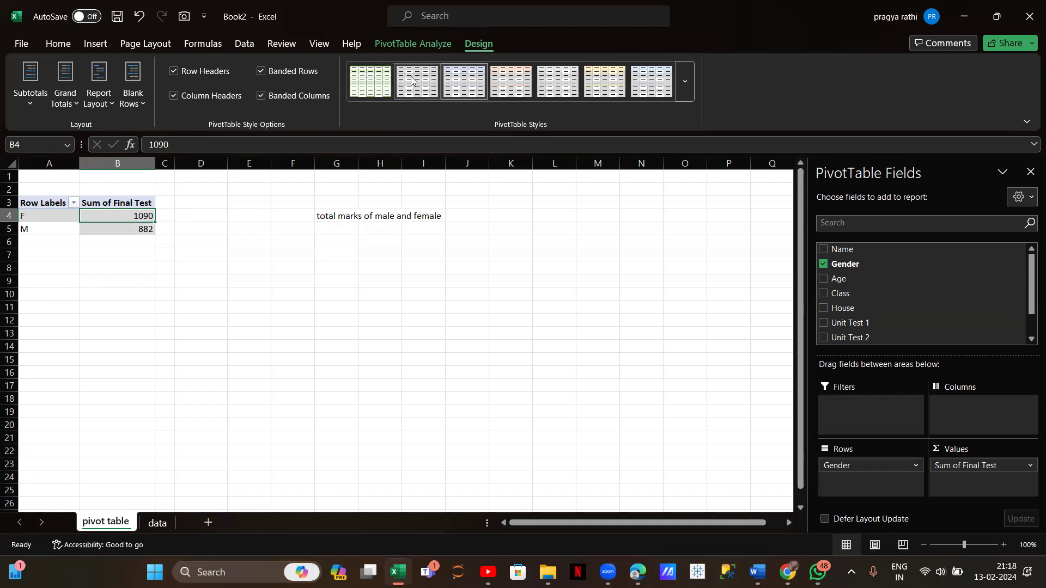
left_click(684, 83)
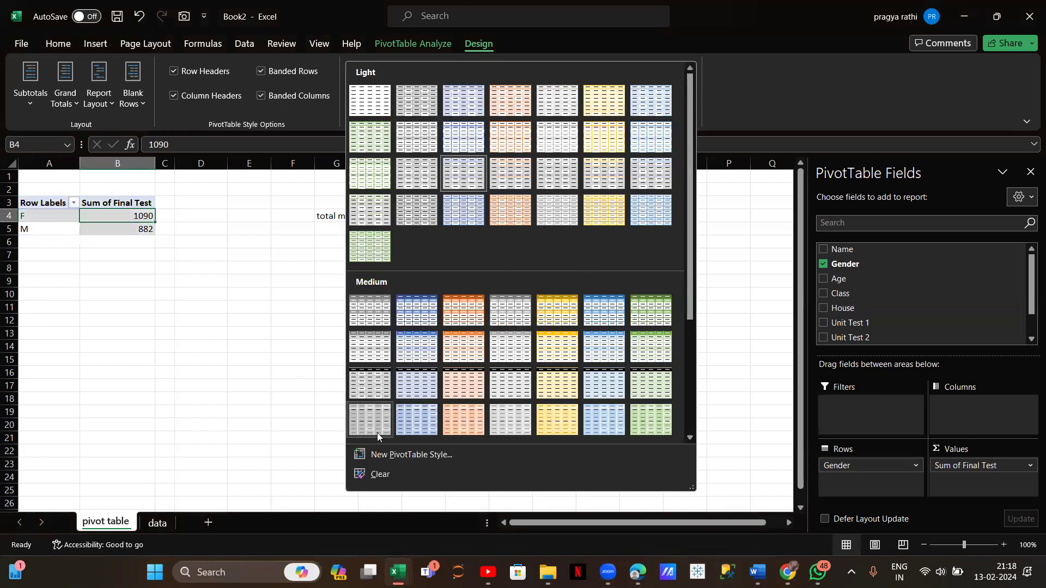
left_click(45, 220)
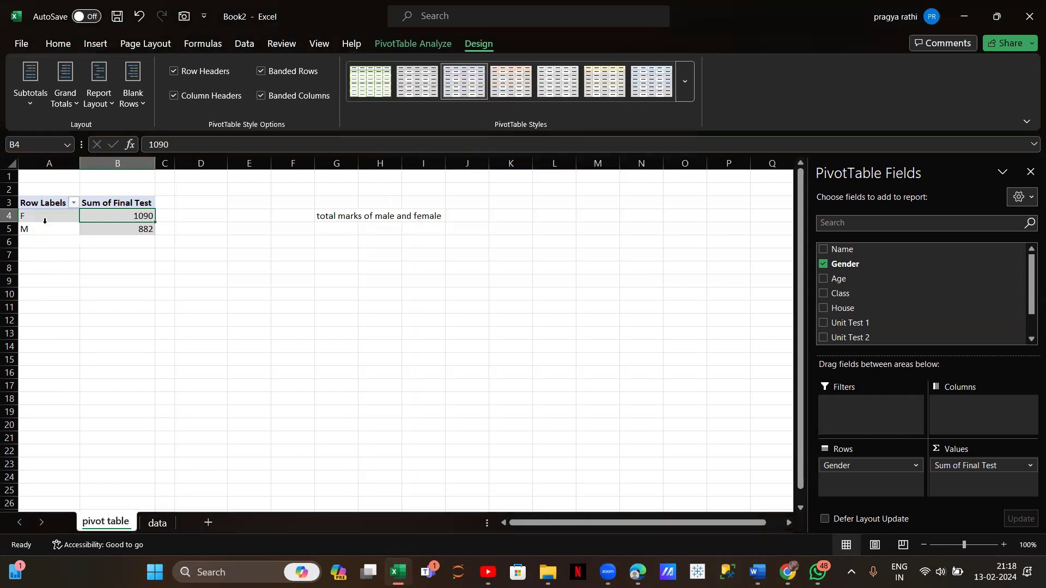
left_click(261, 95)
left_click(261, 71)
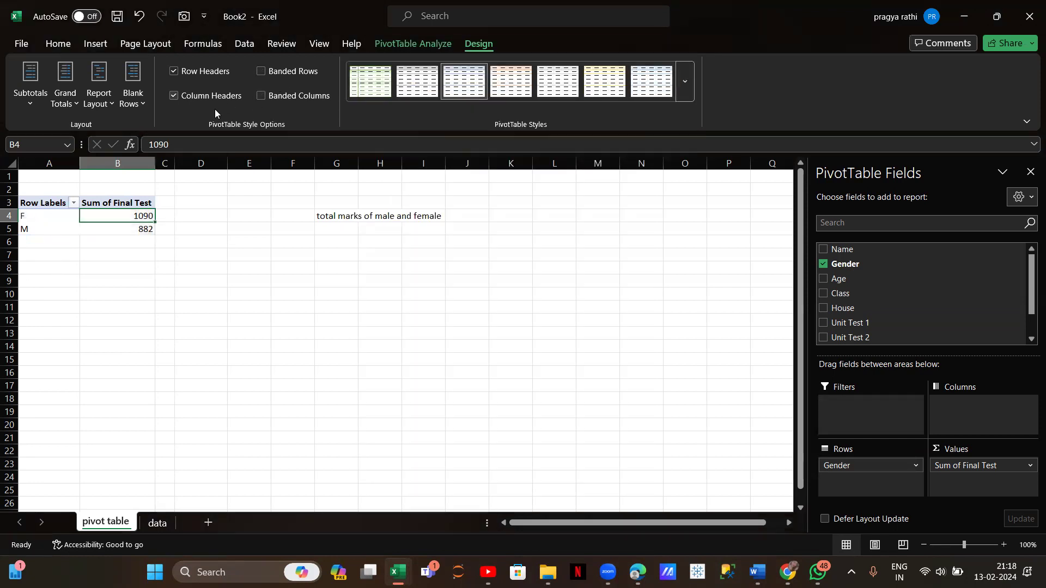
- Try the PivotTable without its column header and row header formatting, and restore both options
left_click(174, 97)
left_click(173, 97)
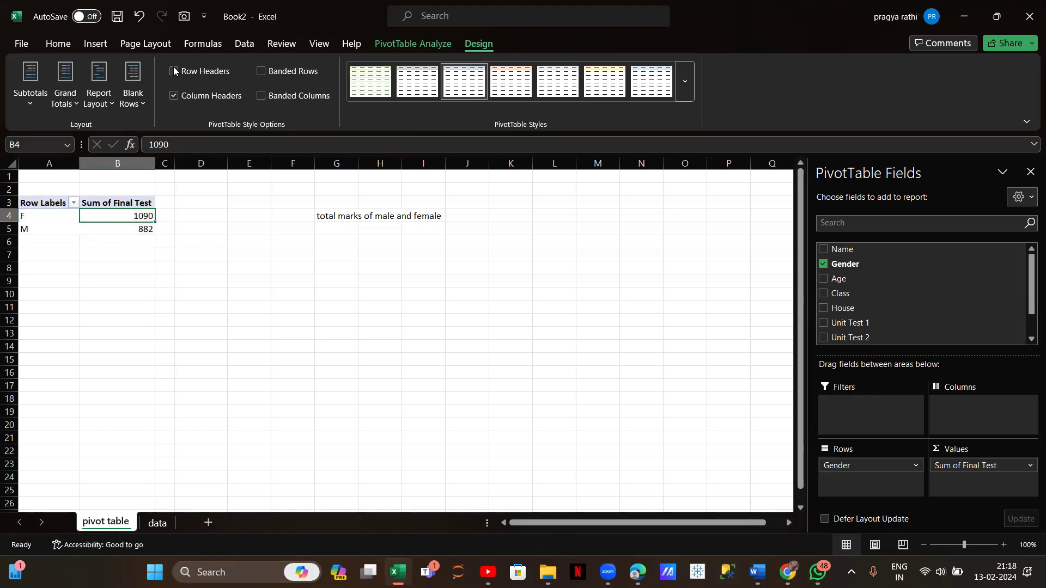
left_click(174, 71)
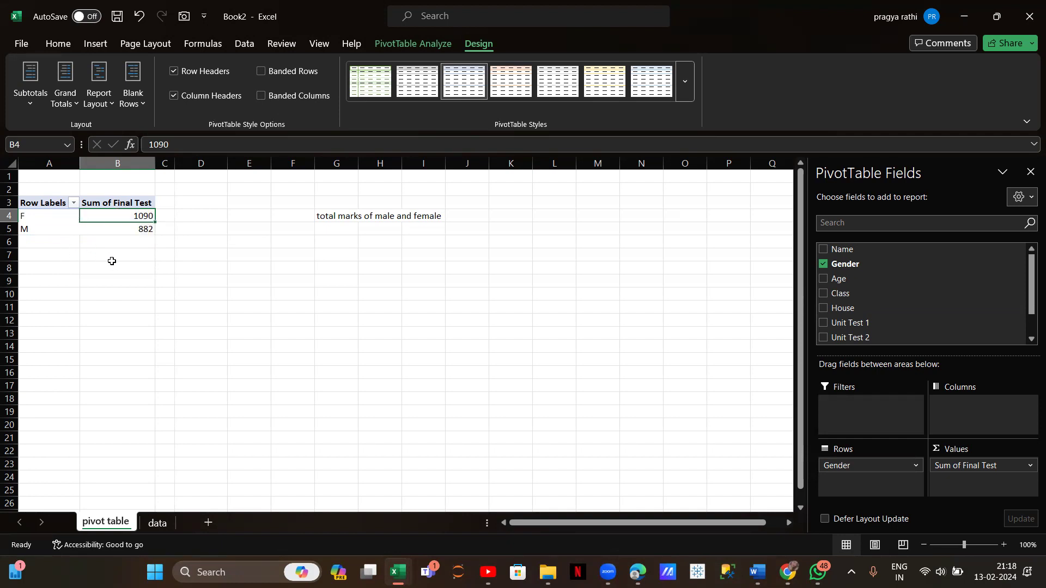
left_click(41, 282)
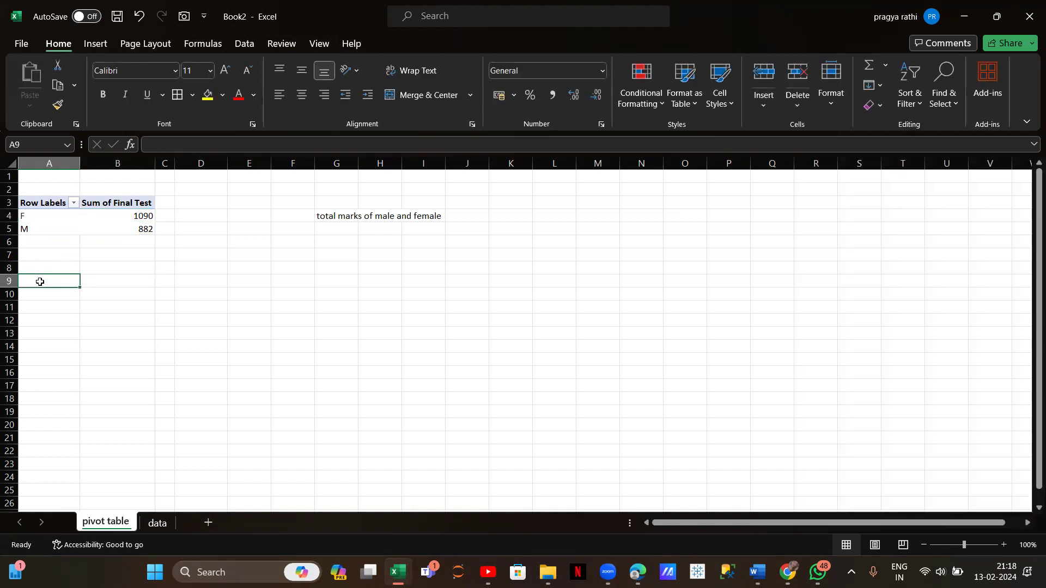
- Insert a second PivotTable from the data sheet's range A1:H23 on a new worksheet, and select cell F4 beside it
left_click(155, 523)
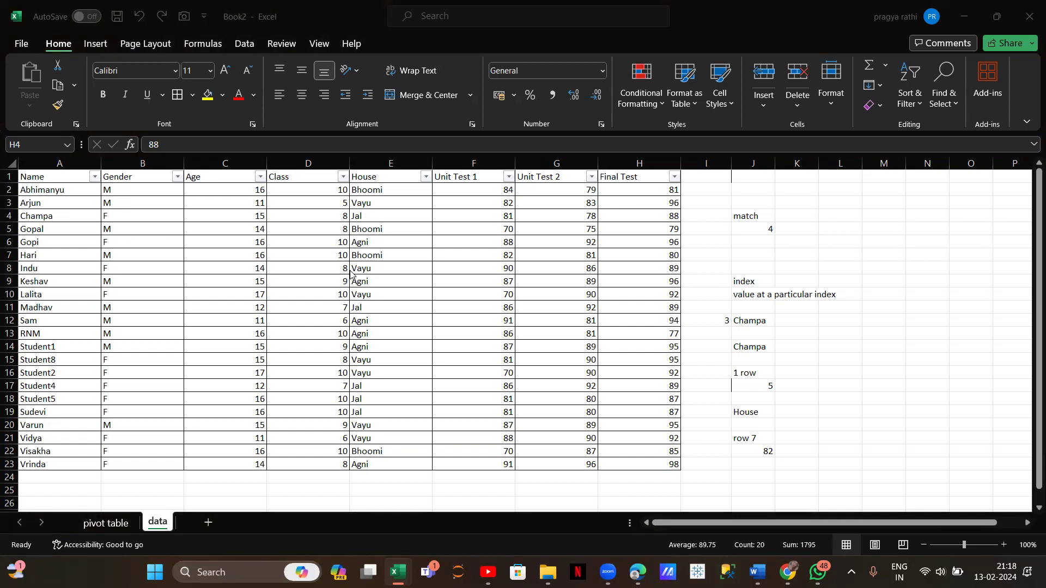
left_click(95, 528)
left_click(178, 332)
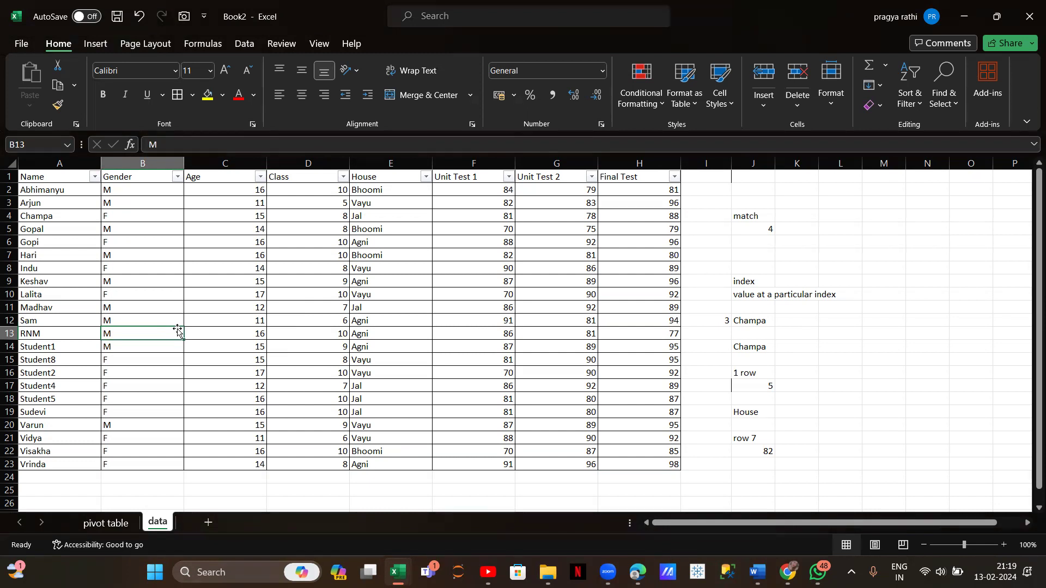
left_click(123, 303)
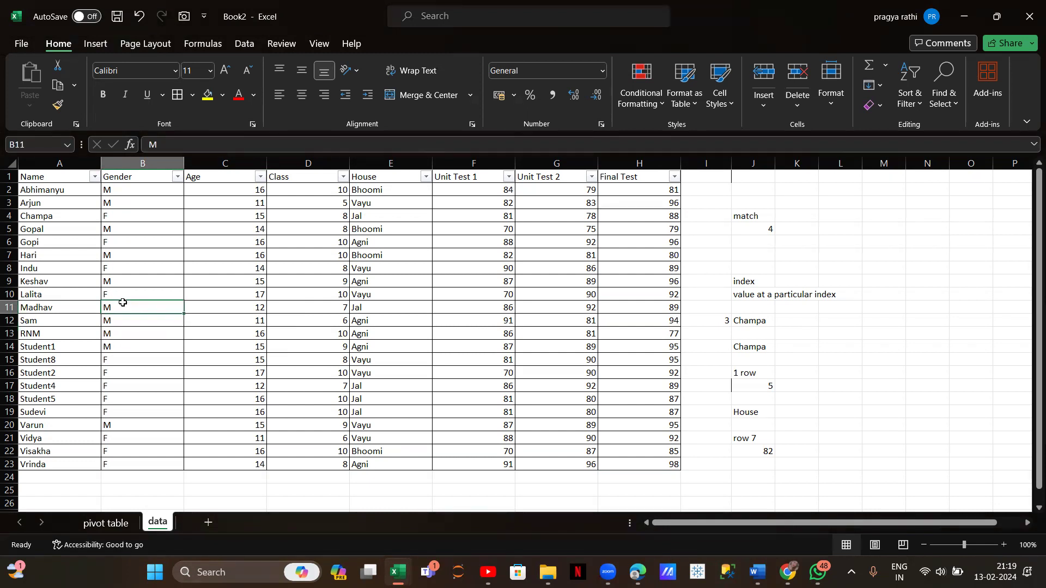
left_click(95, 44)
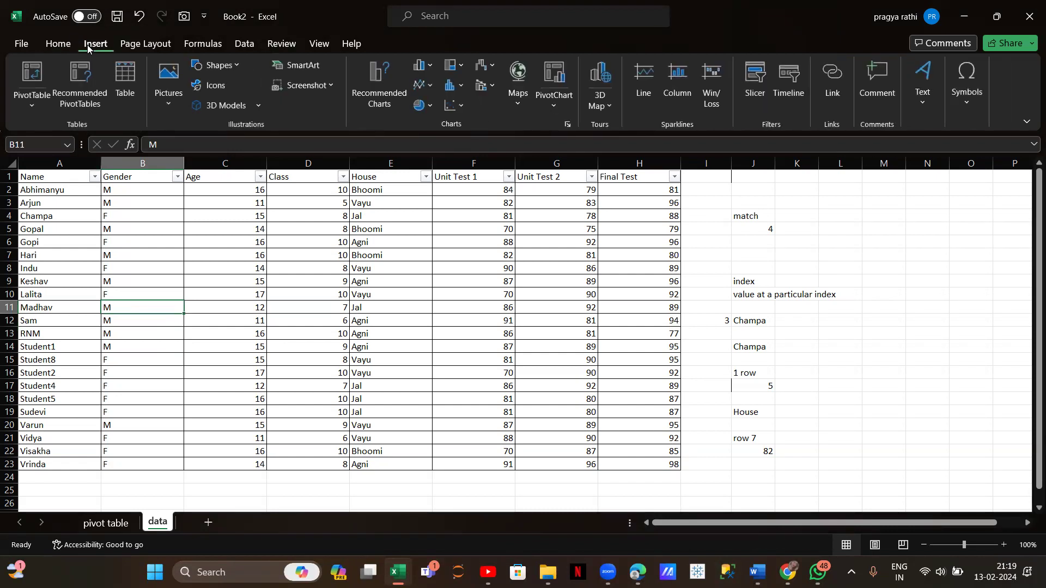
left_click(41, 83)
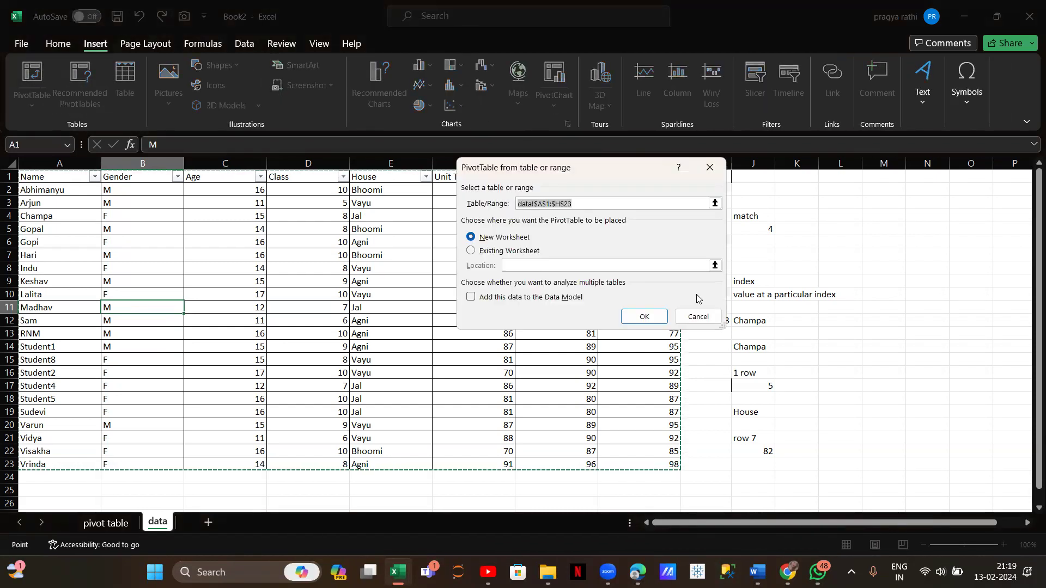
left_click(661, 321)
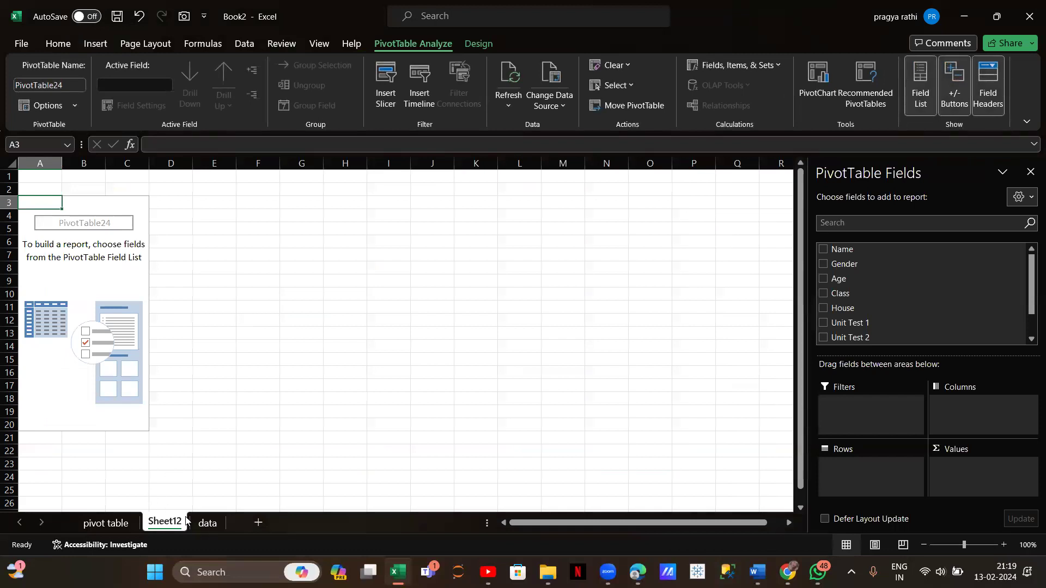
left_click(273, 213)
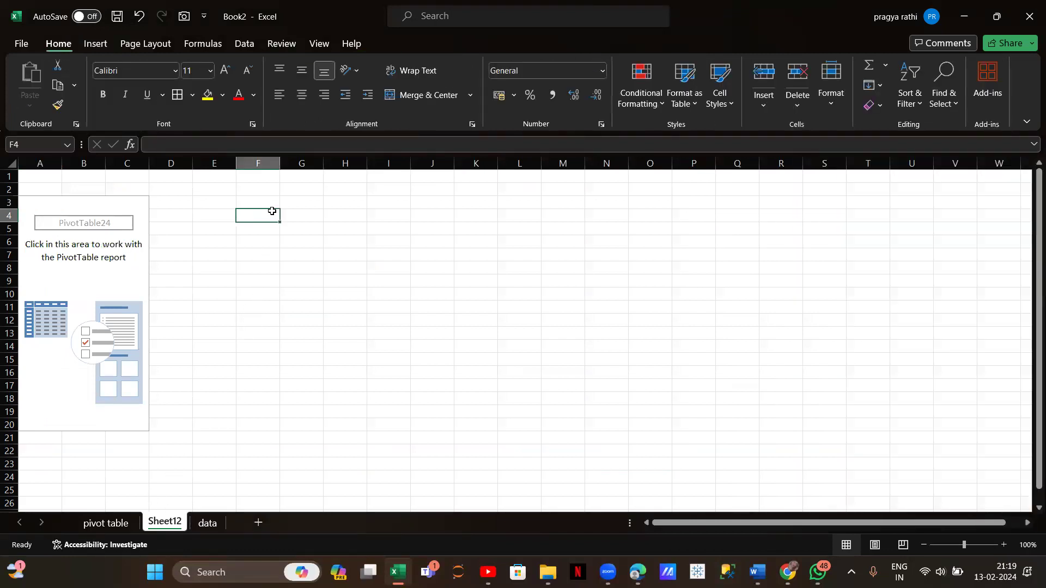
- Enter the note "final result on the basis of house" in cell F4 beside the empty PivotTable
type("final")
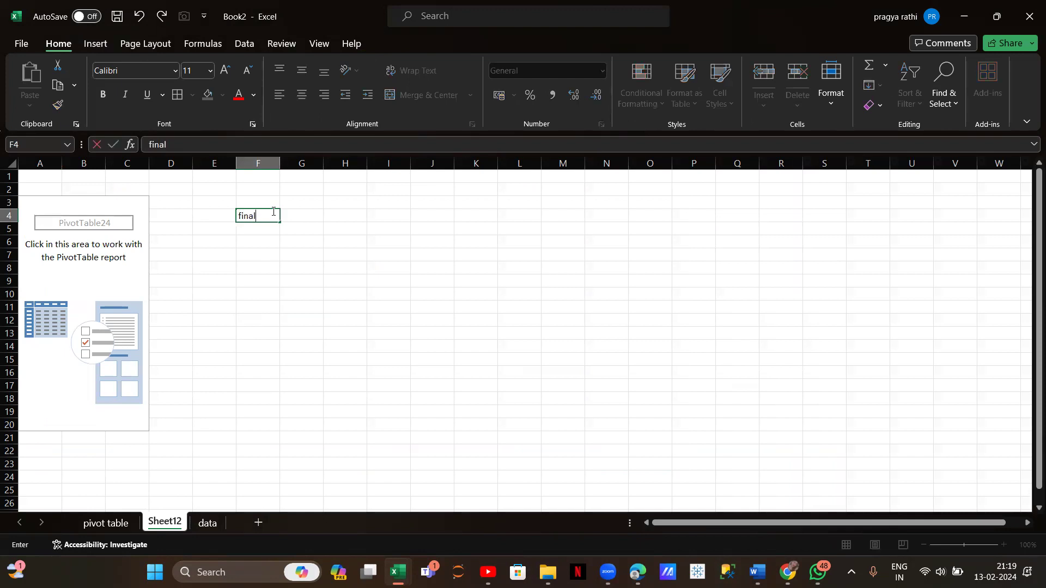
type(" result on the basis ")
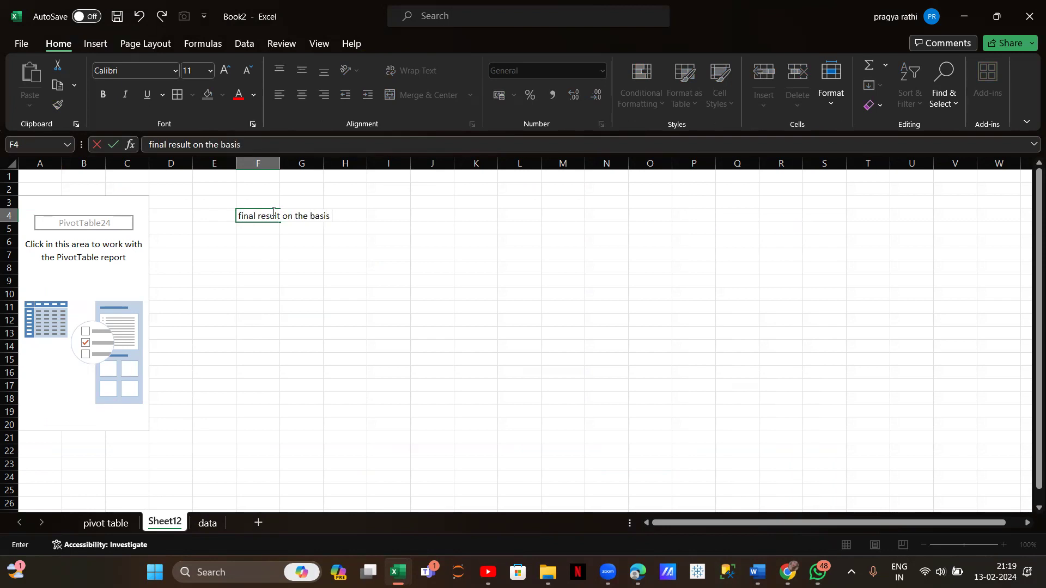
type("of house")
left_click(126, 252)
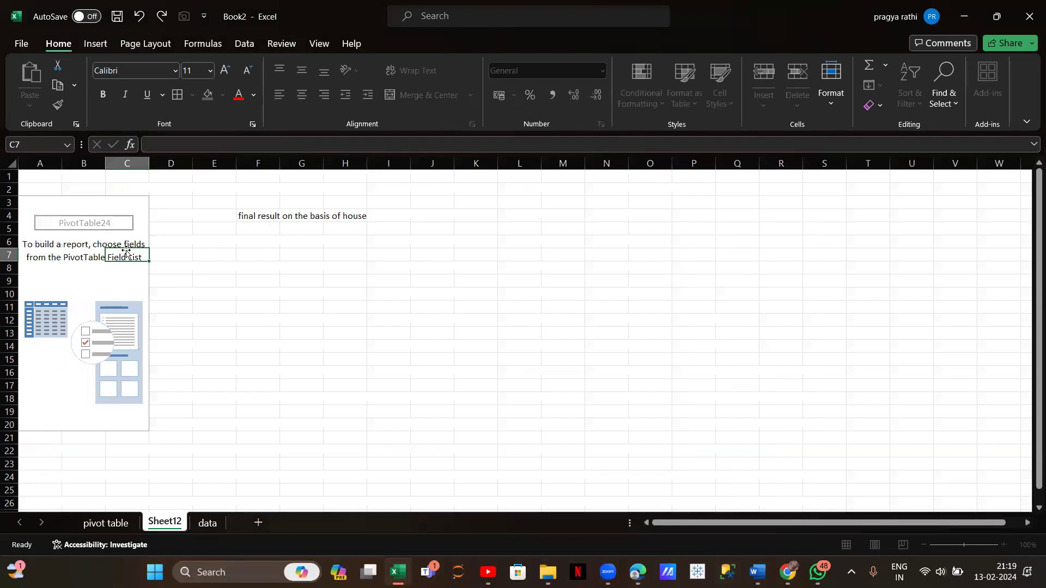
- Build the new PivotTable with Final Test summed as values and House as the row field
left_click(70, 290)
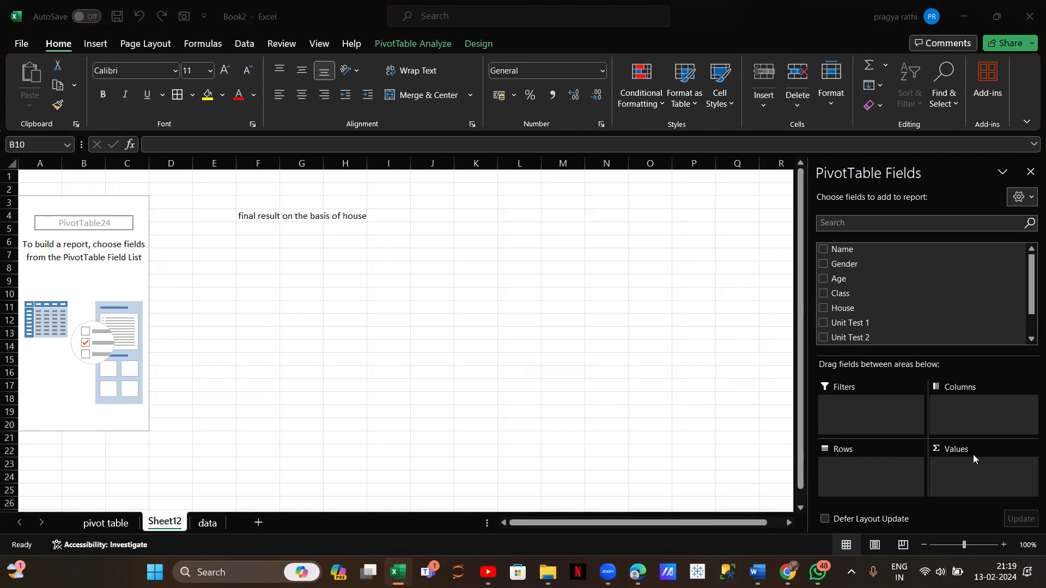
scroll(869, 312, "down", 2)
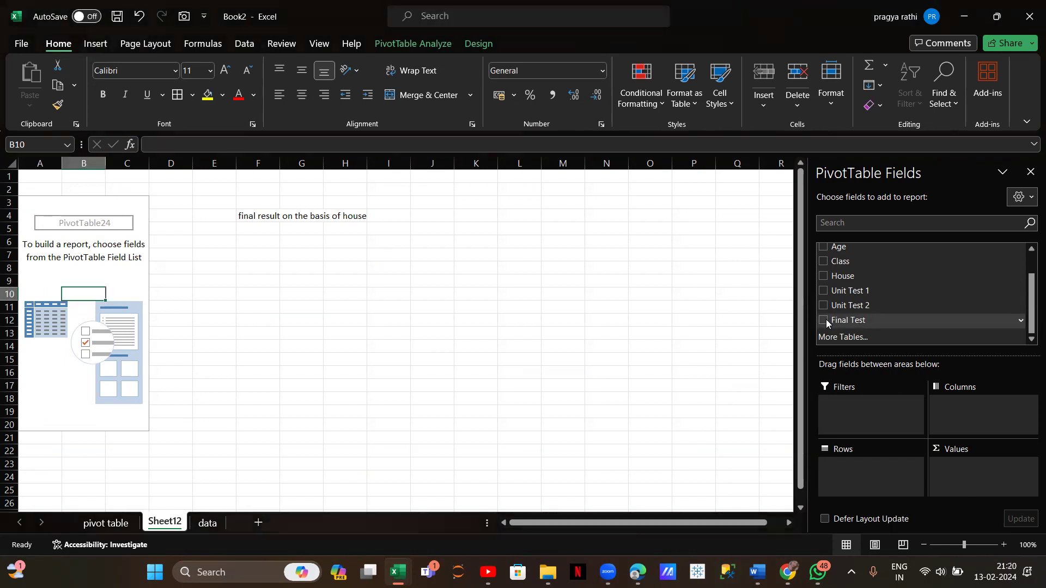
left_click(825, 320)
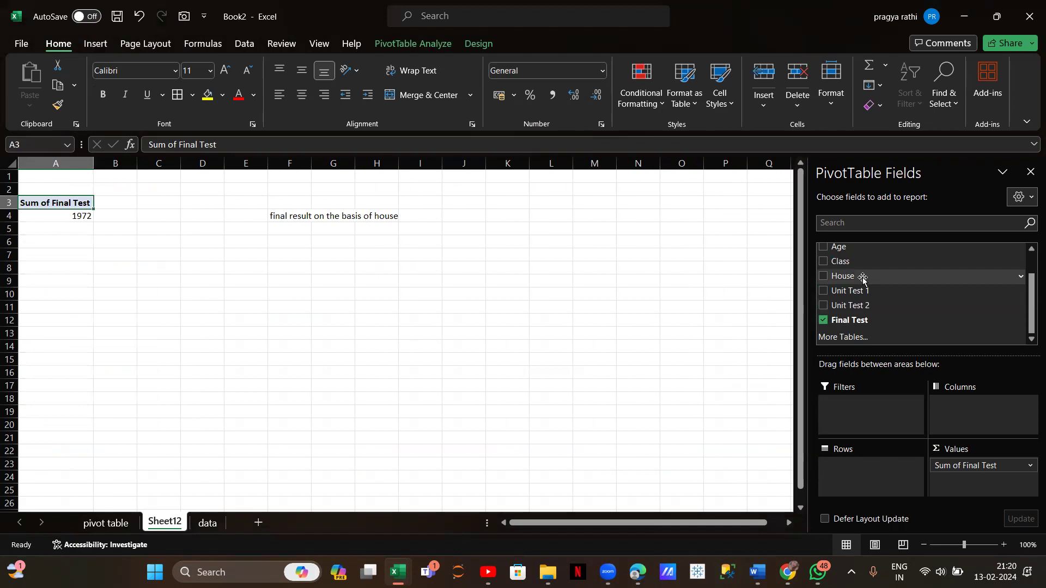
left_click(824, 277)
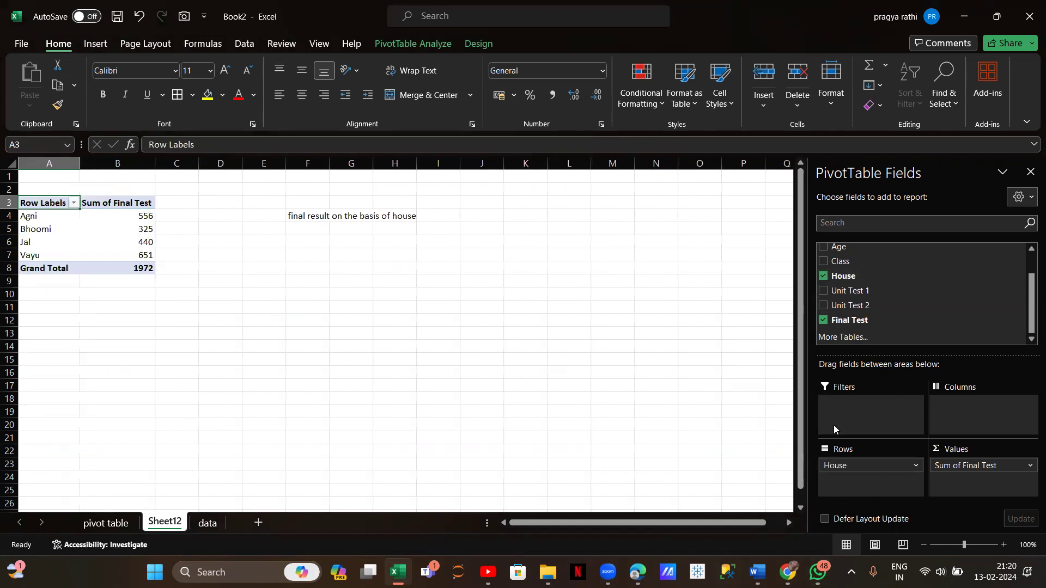
- Turn off the house PivotTable's grand totals for rows and columns
left_click(42, 230)
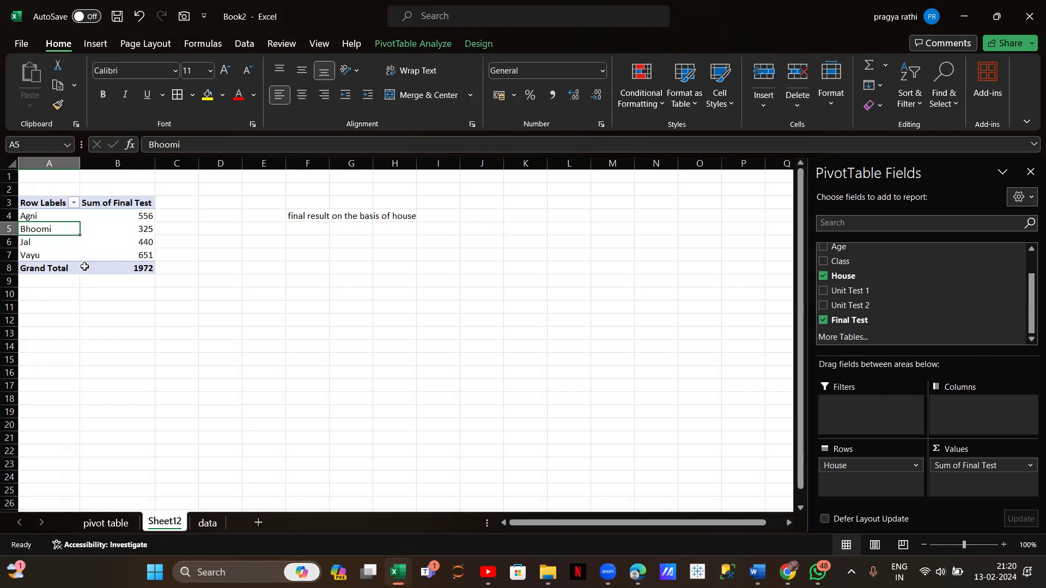
left_click(484, 40)
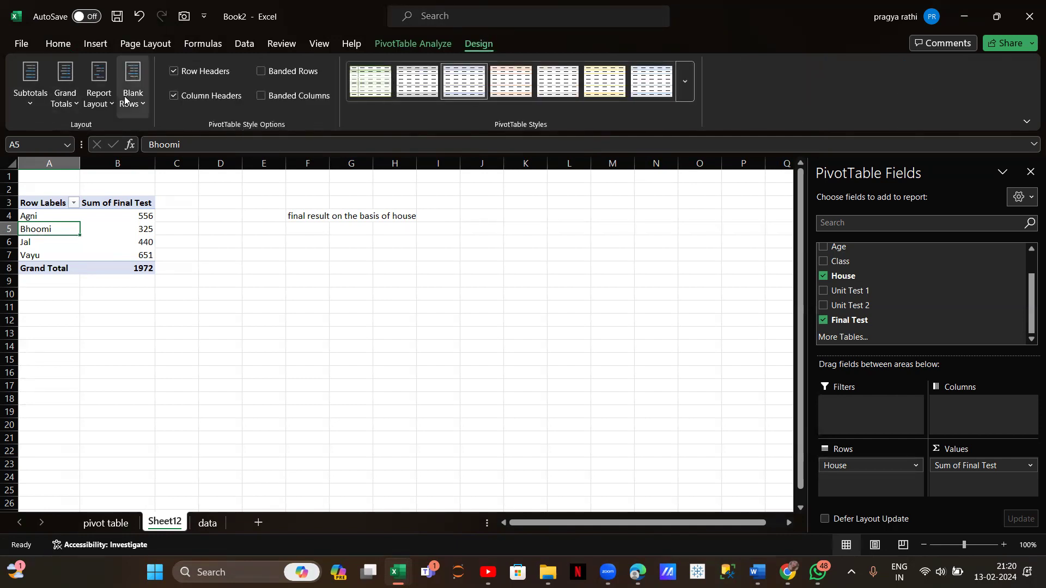
left_click(74, 109)
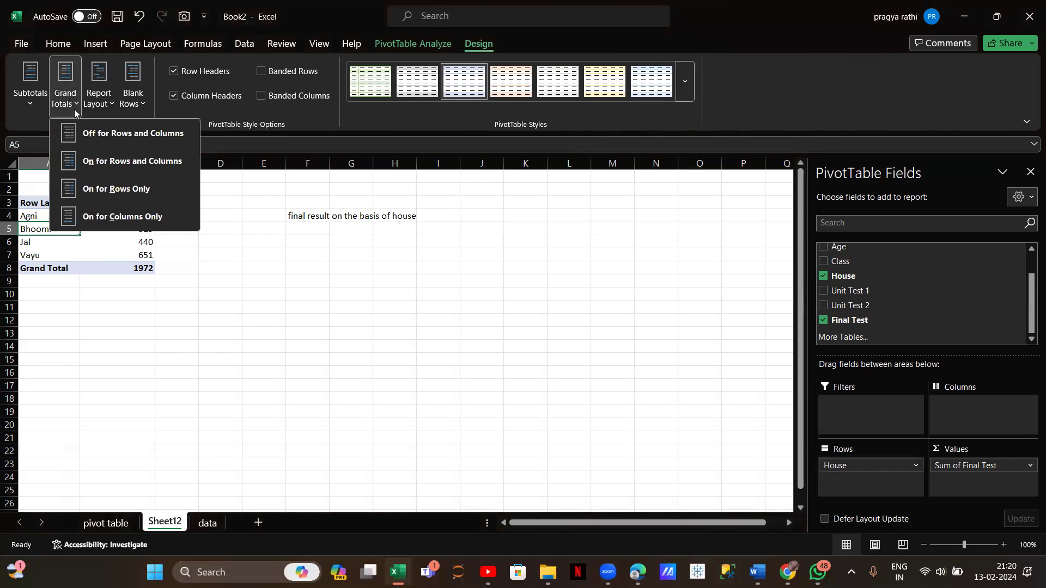
left_click(96, 136)
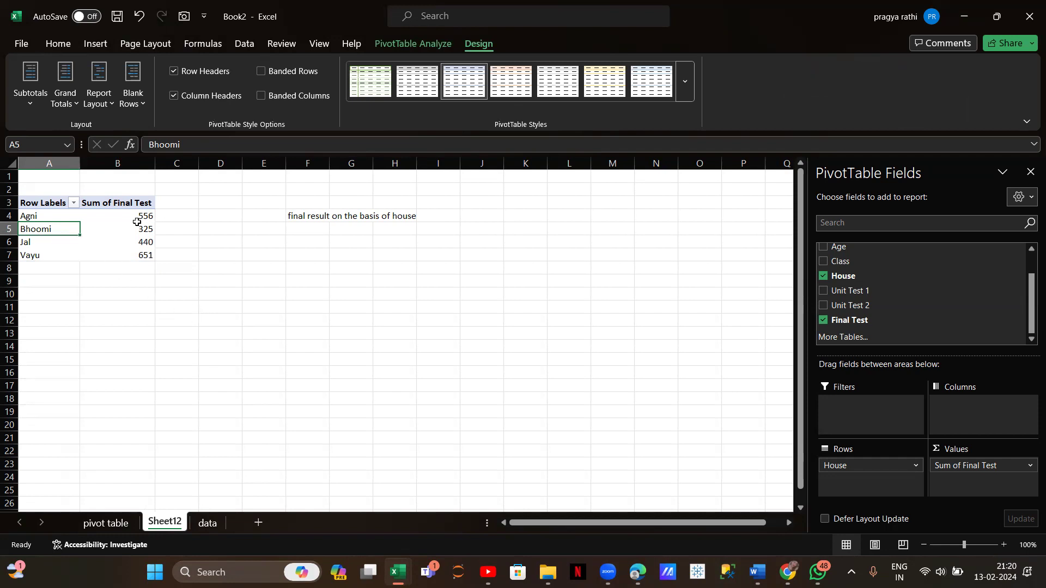
- Show the detail records behind the Bhoomi total on a new sheet and select their Final Test marks to check the sum
mouse_move(109, 216)
left_click(117, 224)
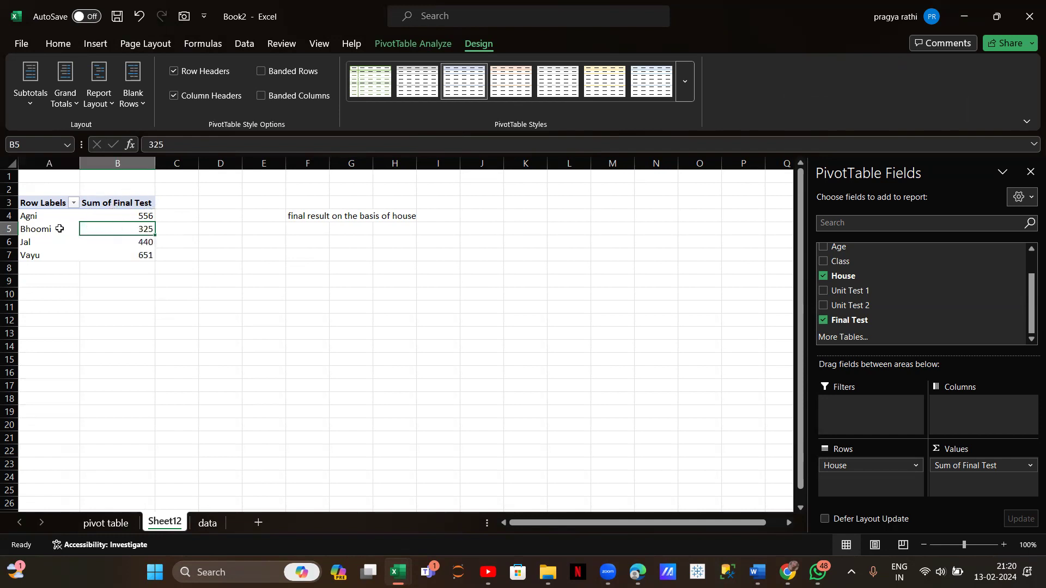
double_click(97, 229)
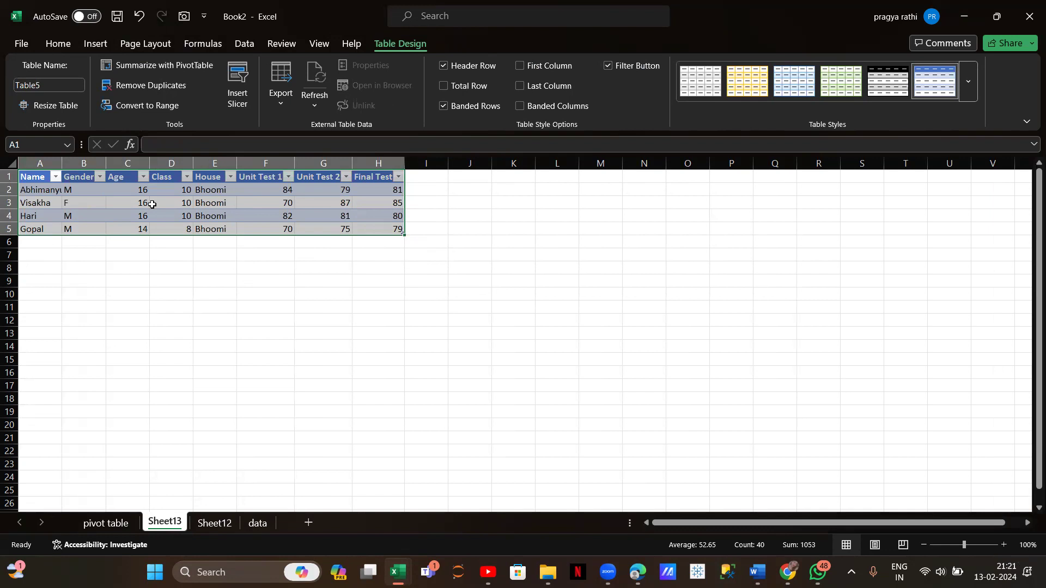
left_click(116, 256)
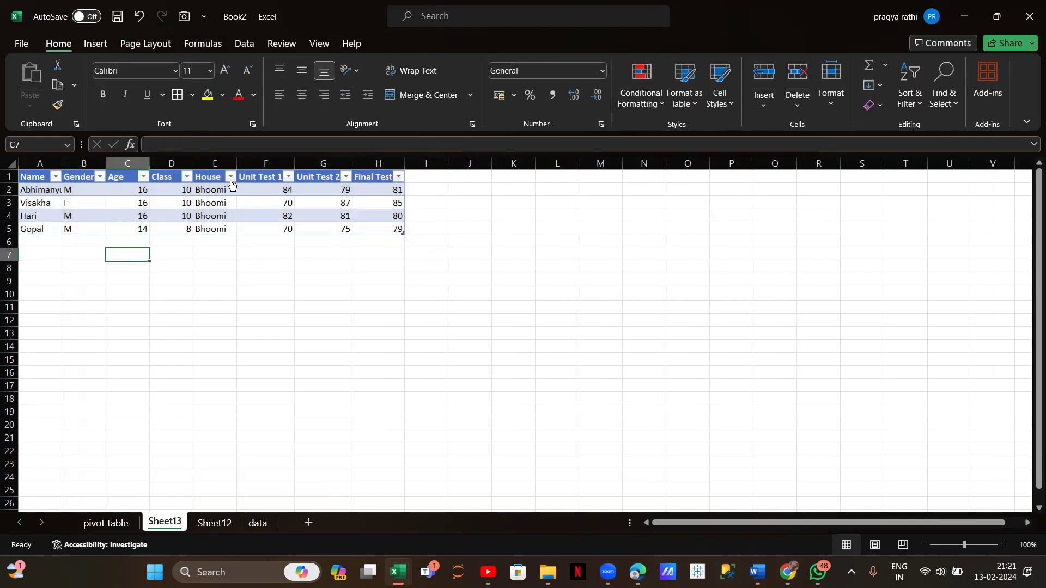
left_click_drag(379, 189, 395, 230)
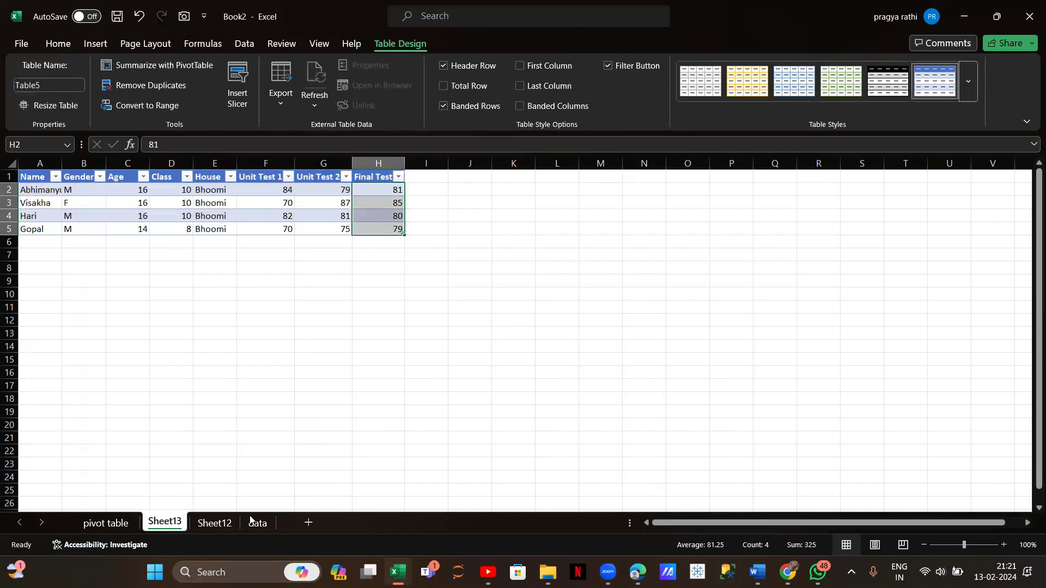
- Return to the house PivotTable on Sheet12 and show the detail records behind the Vayu total on a new sheet
left_click(218, 523)
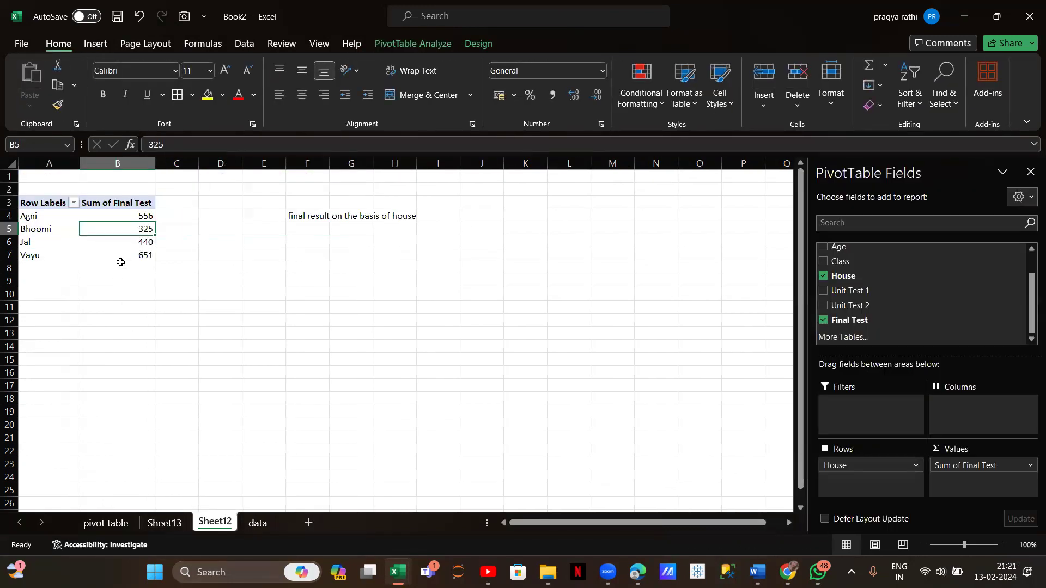
left_click(125, 256)
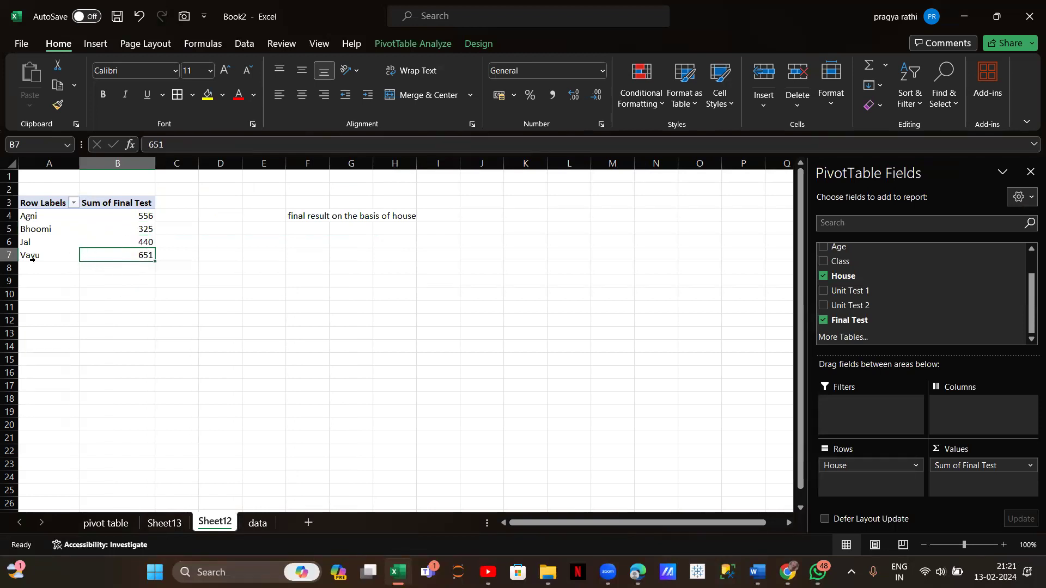
double_click(111, 256)
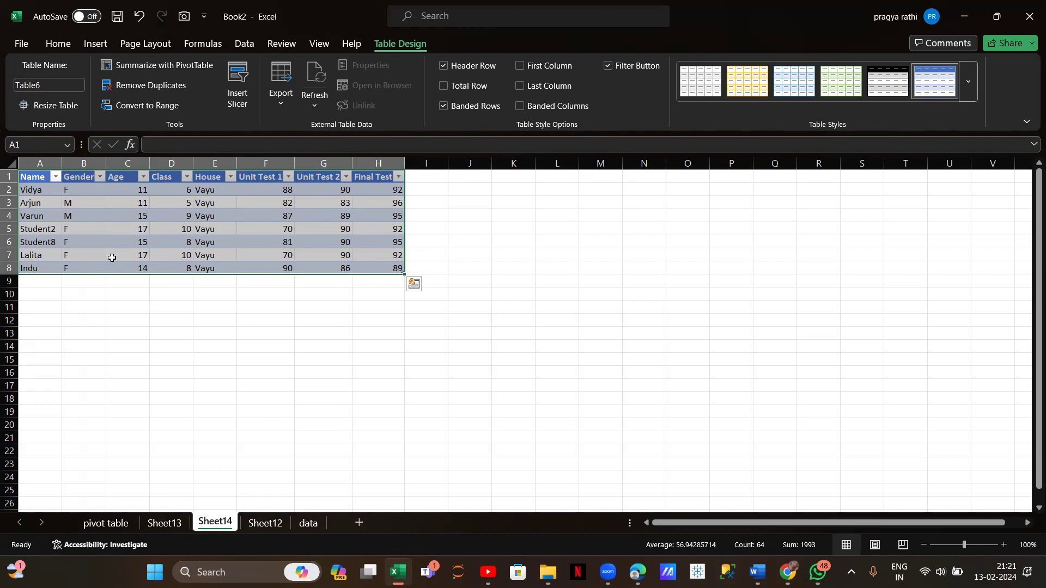
- Review the house PivotTable, the source data and the detail sheets, then return to the gender totals on the pivot table sheet
left_click(272, 521)
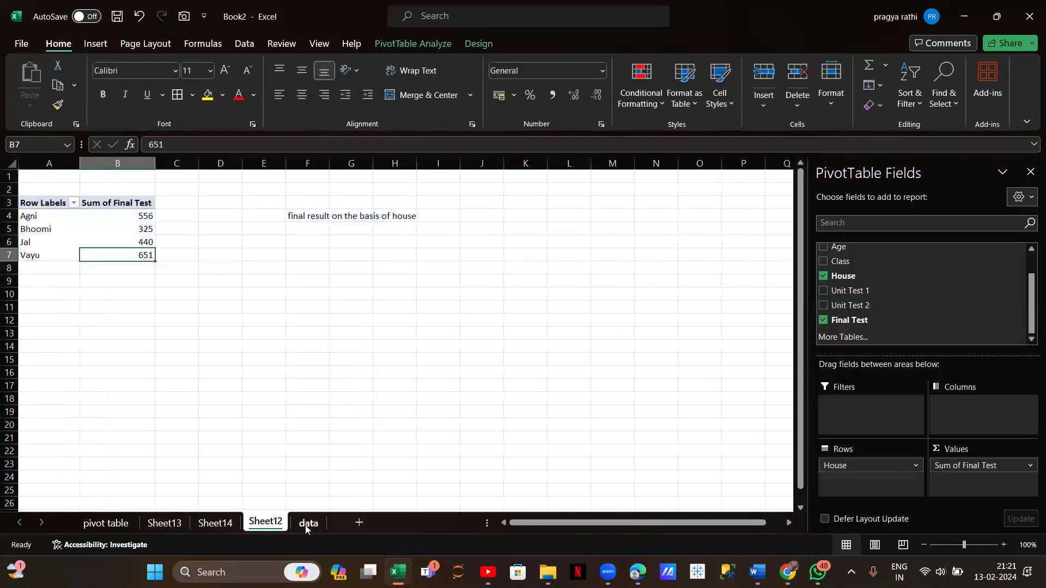
left_click(307, 524)
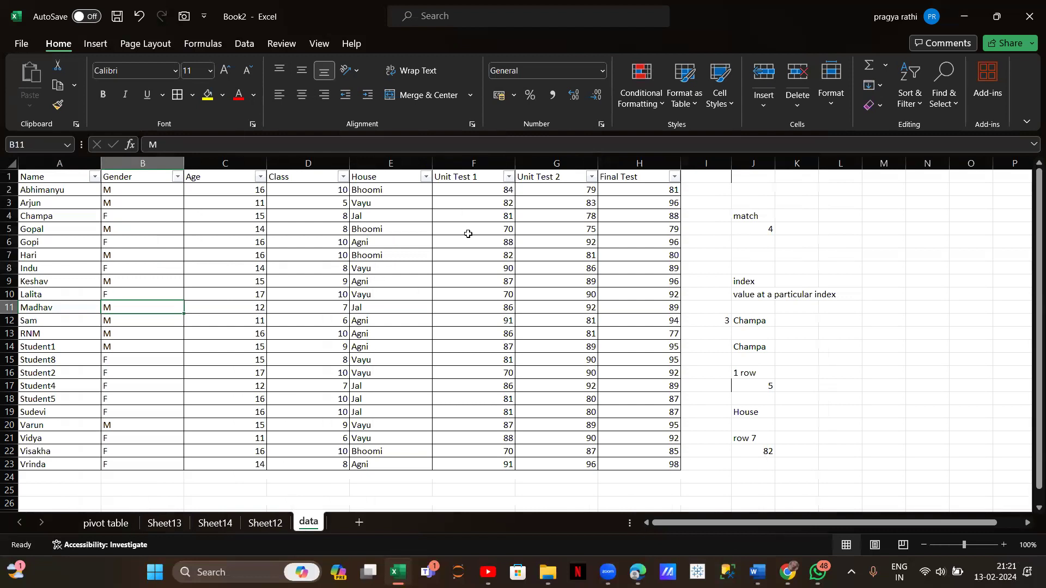
key("ctrl+n")
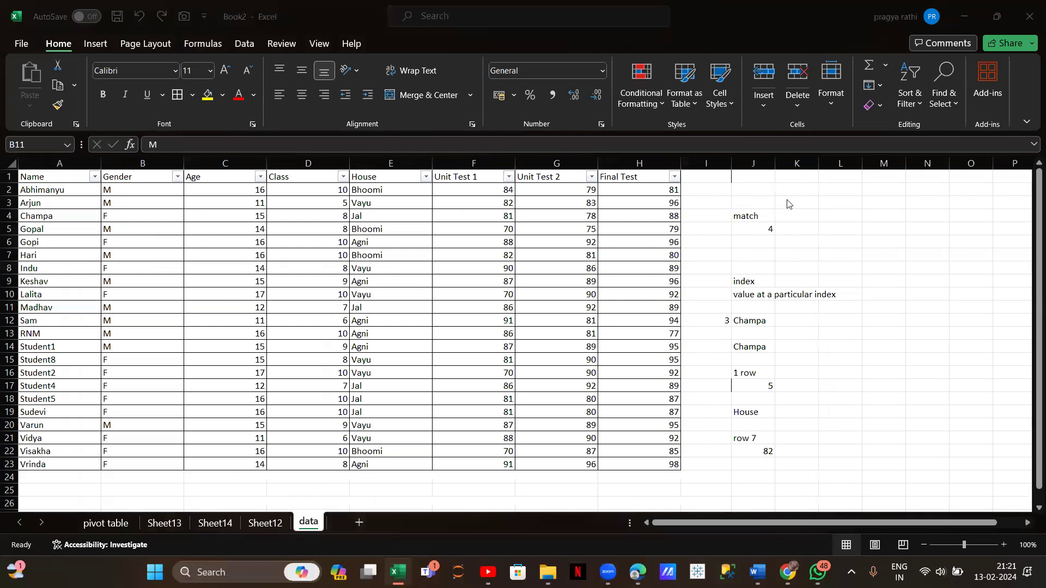
left_click(265, 520)
left_click(264, 522)
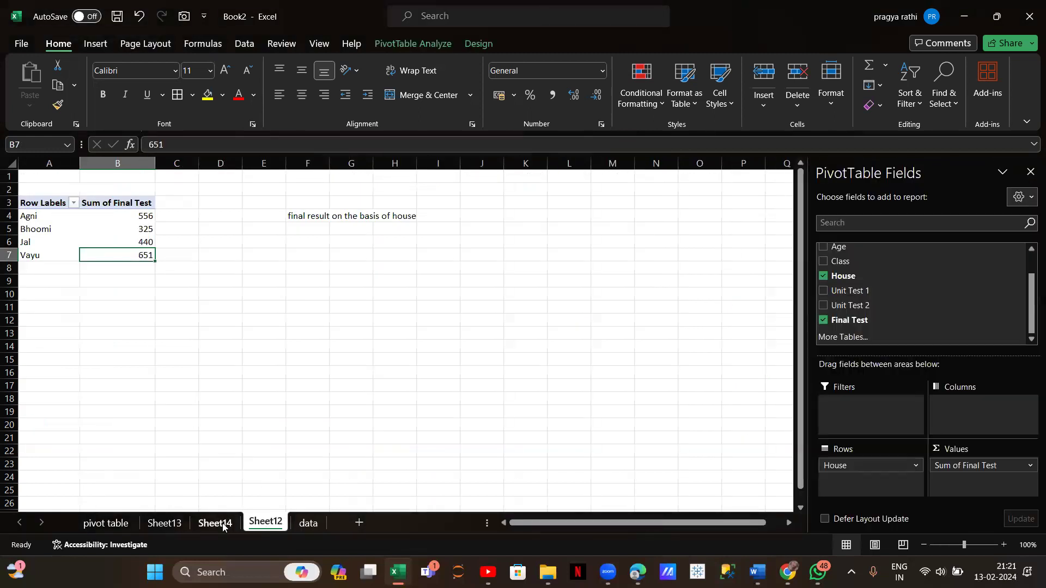
left_click(223, 524)
left_click(164, 523)
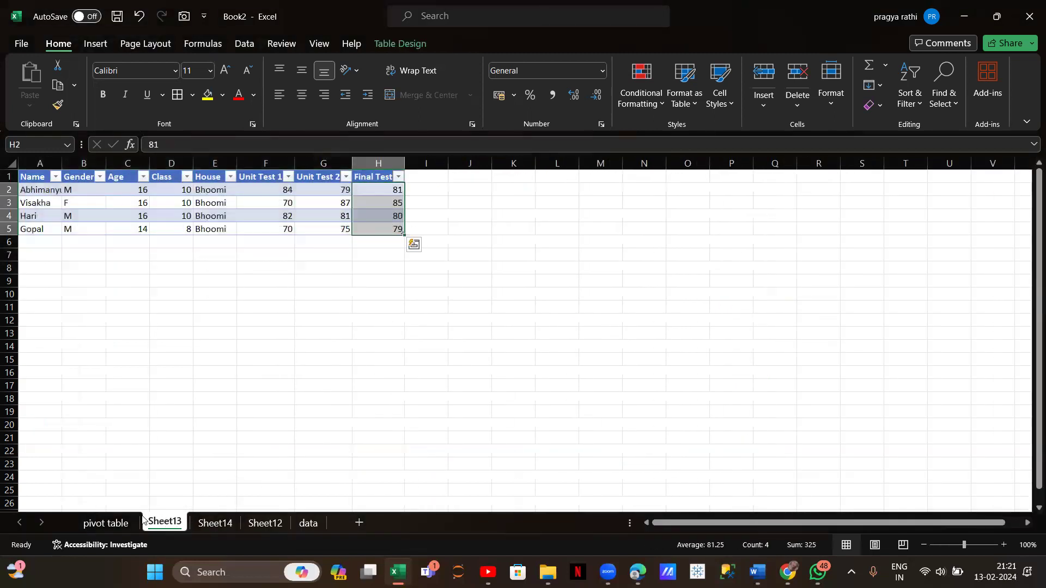
left_click(120, 525)
left_click(119, 215)
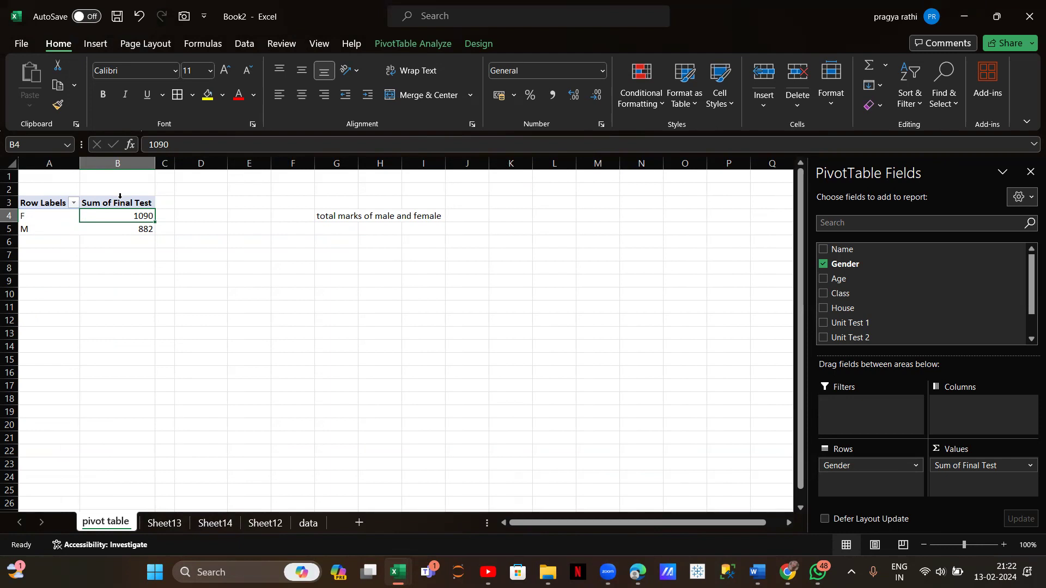
key("alt+Tab")
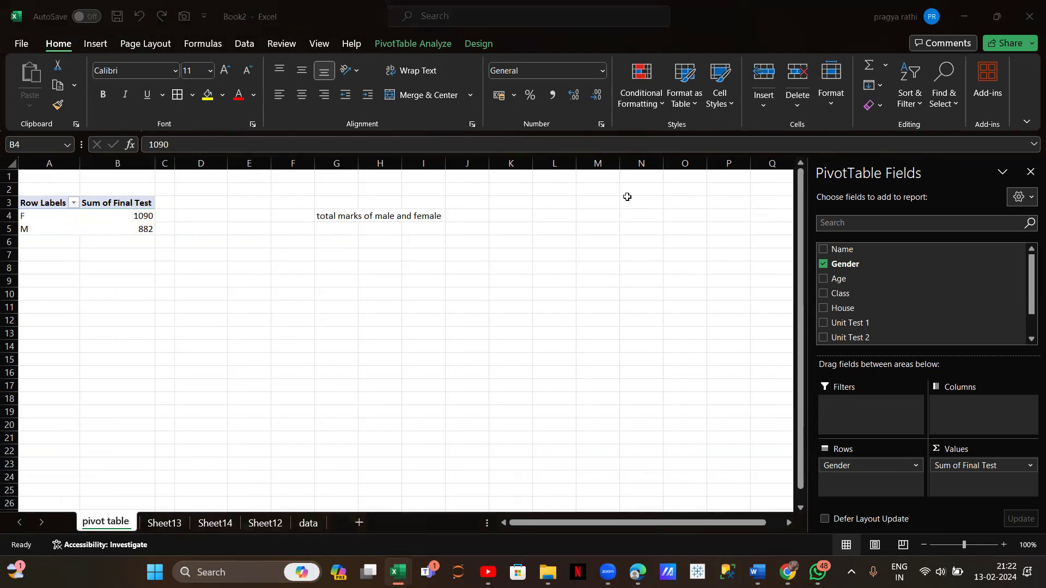
- Summarize the gender PivotTable's Final Test values by Average through the value field settings
left_click(143, 217)
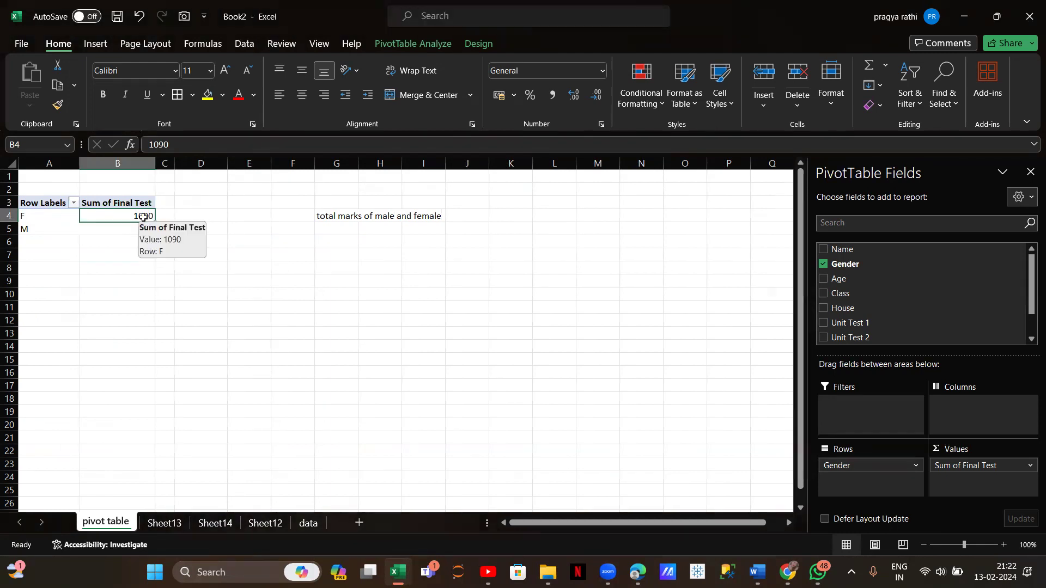
right_click(125, 217)
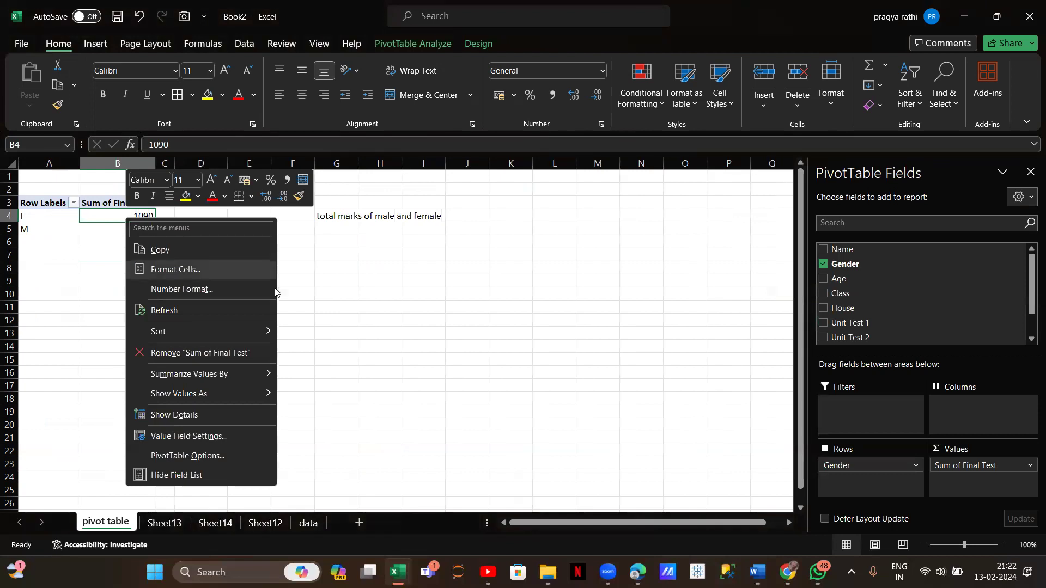
left_click(220, 443)
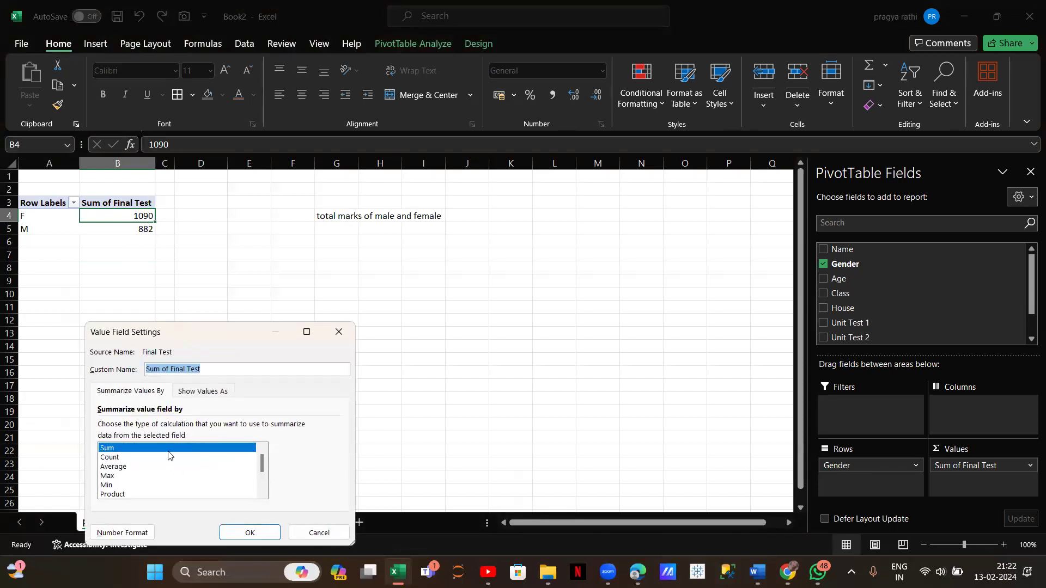
left_click(118, 467)
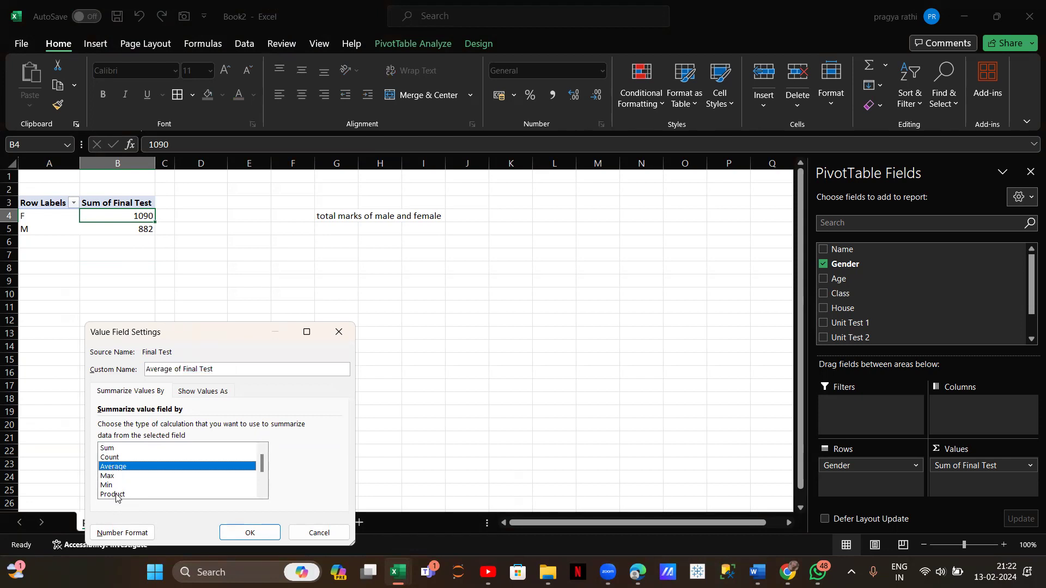
left_click(252, 535)
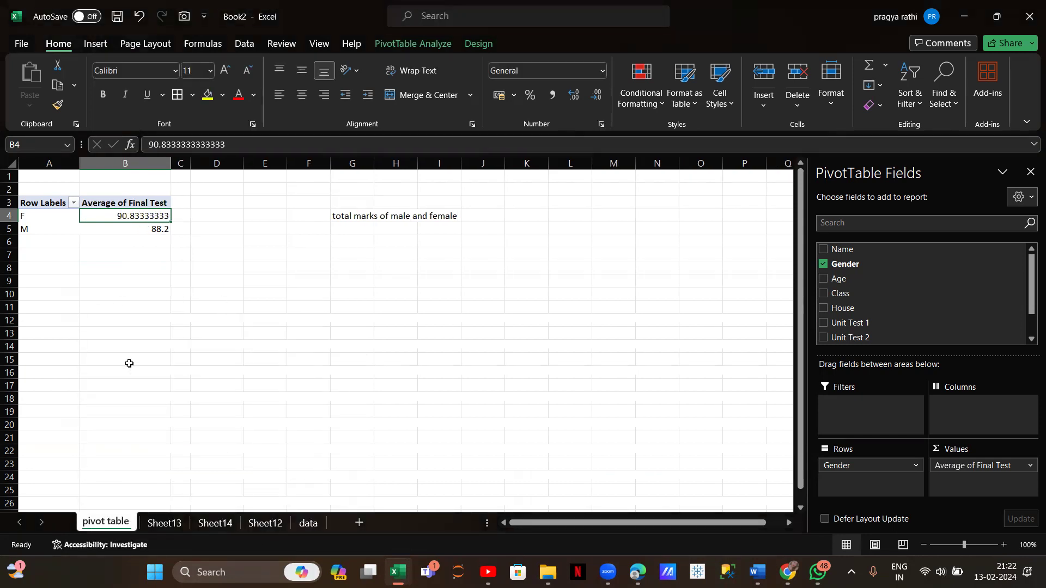
- Summarize the gender PivotTable's Final Test values by Max and show the records behind the female result on a new sheet
left_click(146, 205)
left_click(153, 216)
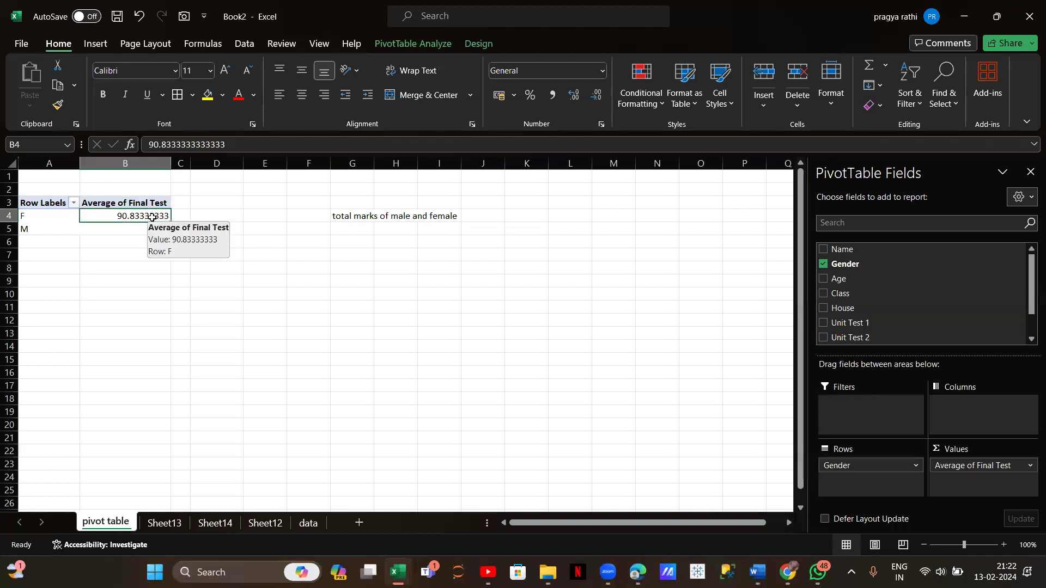
right_click(153, 217)
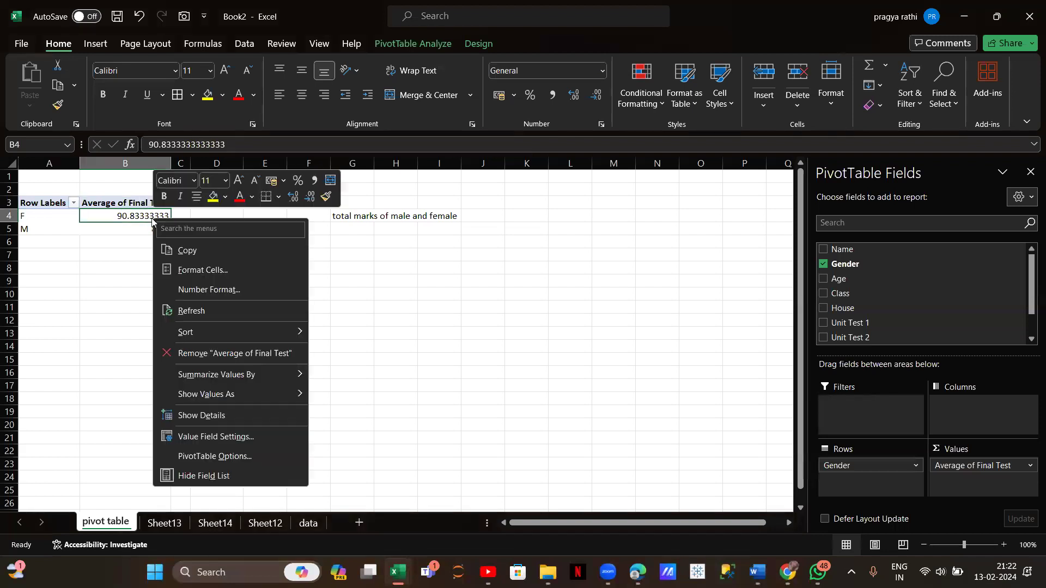
left_click(242, 437)
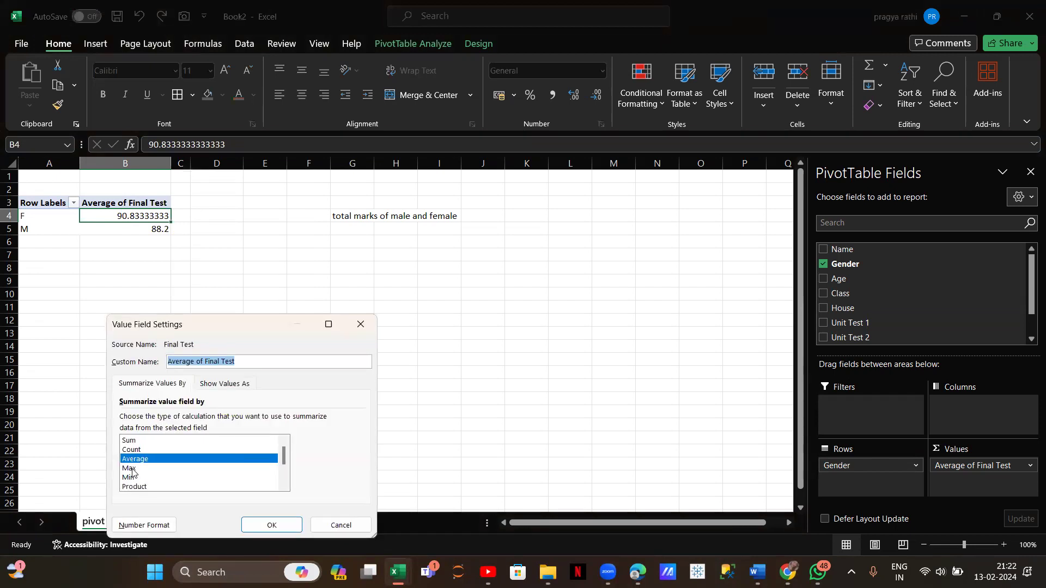
left_click(130, 469)
left_click(271, 524)
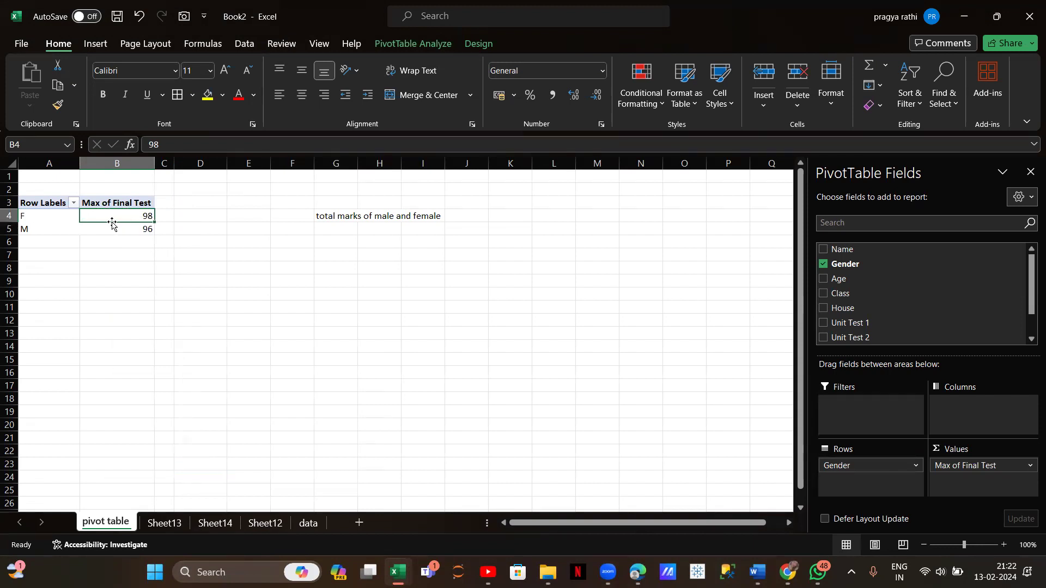
double_click(113, 224)
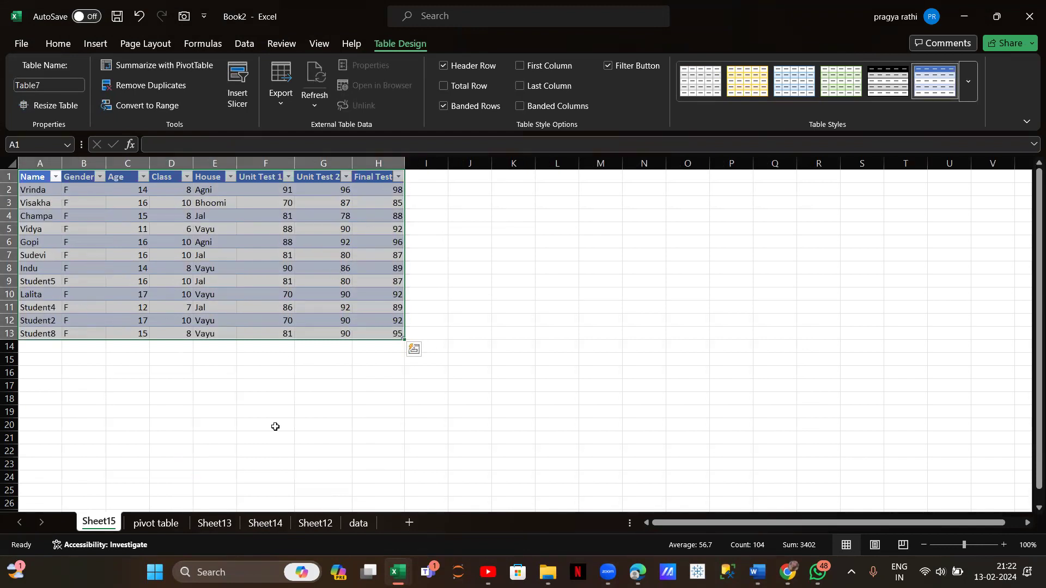
- On the data sheet, set the Final Test mark in cell H6 to 100
left_click(349, 523)
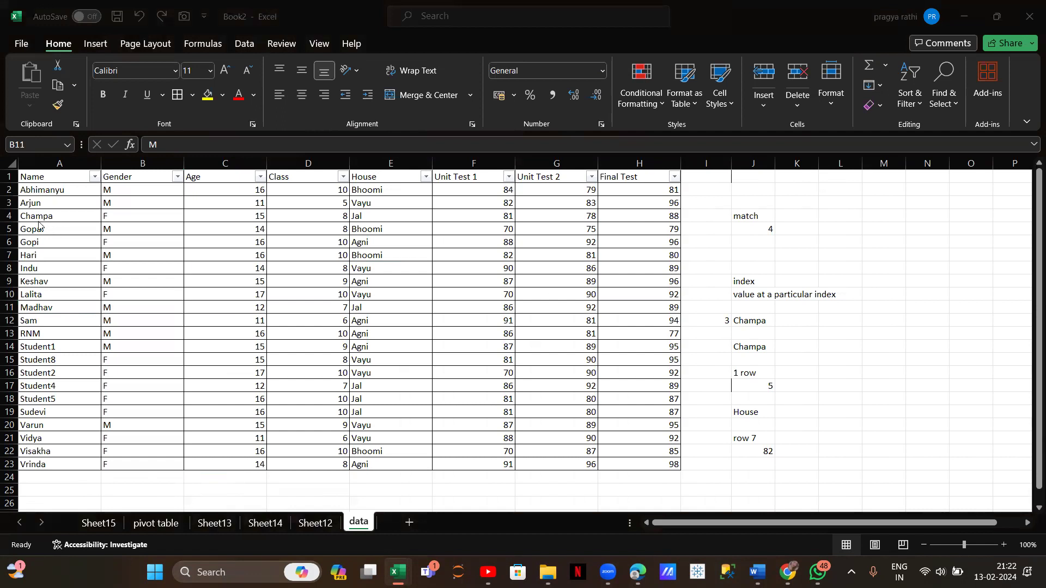
left_click(8, 240)
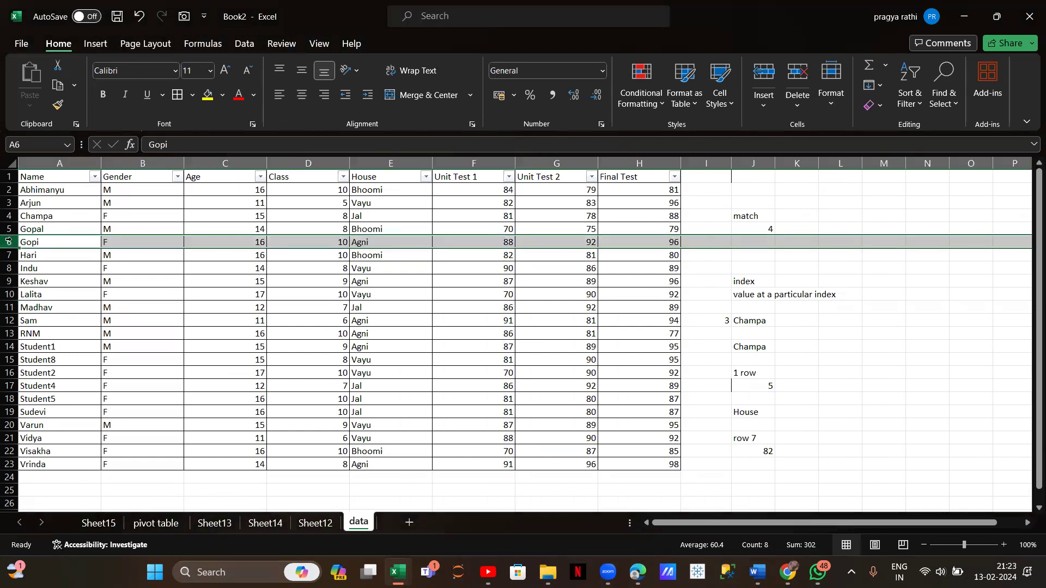
left_click(671, 240)
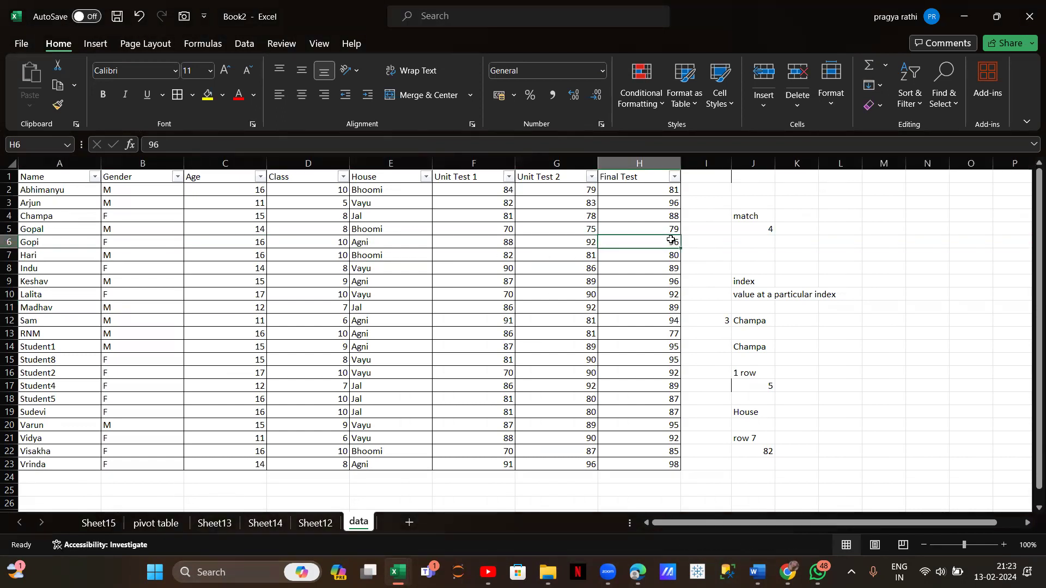
left_click(220, 150)
key("BackSpace")
key("BackSpace")
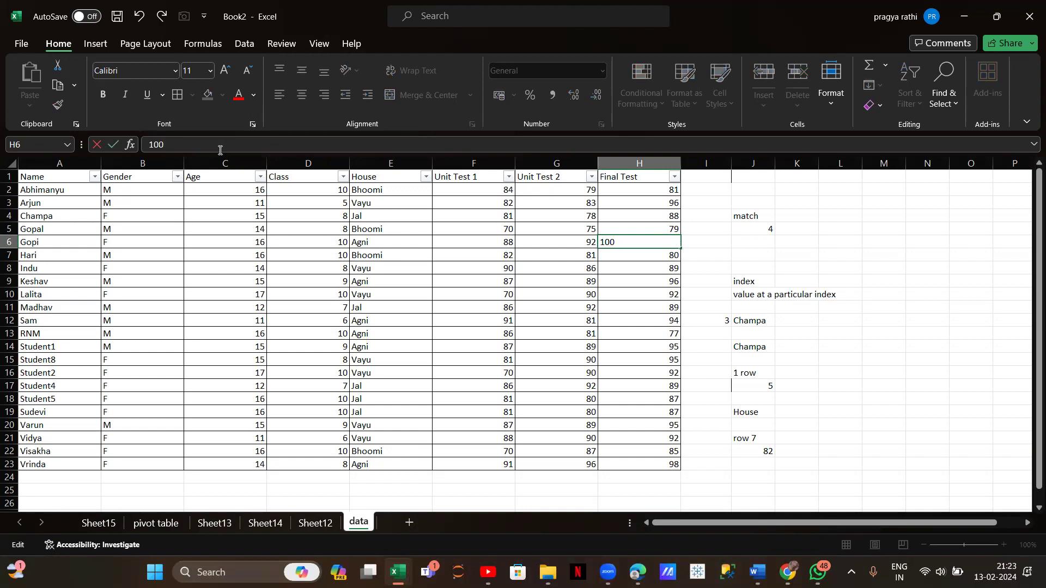
key("Return")
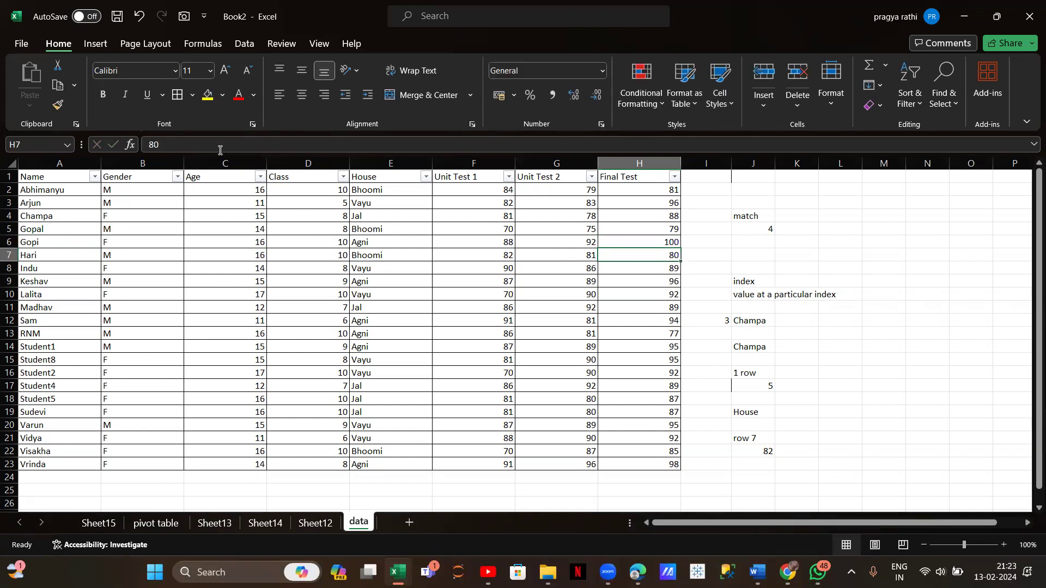
- Compare the gender PivotTable's Max of Final Test with the edited source data and refresh the PivotTable
left_click(313, 524)
left_click(271, 523)
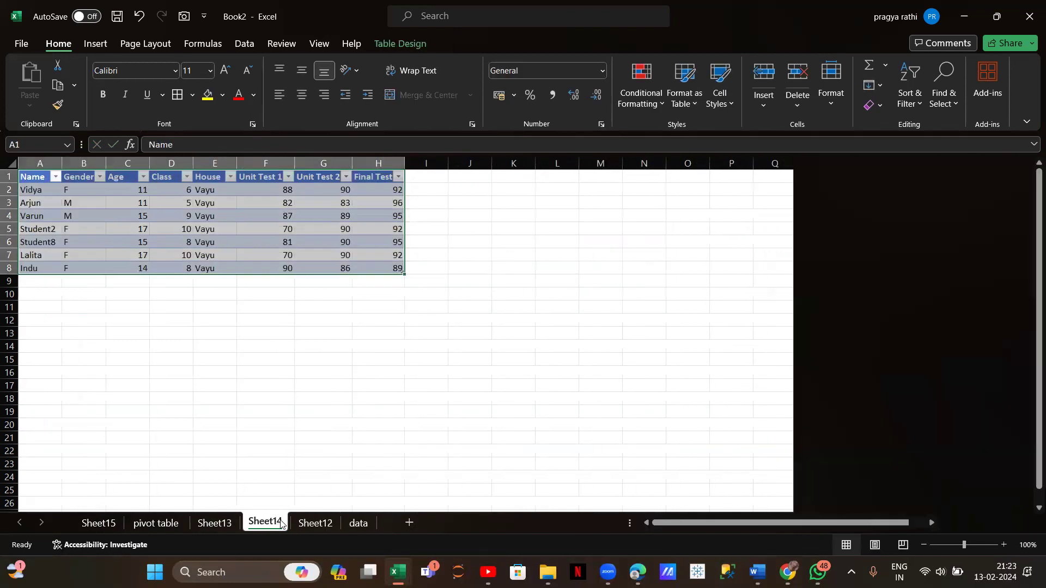
left_click(225, 522)
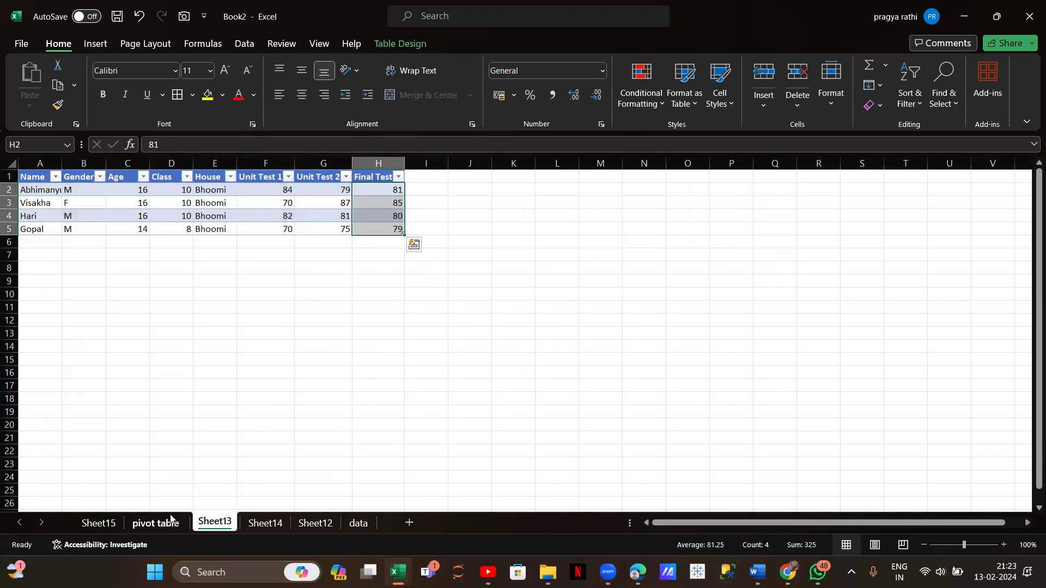
left_click(138, 519)
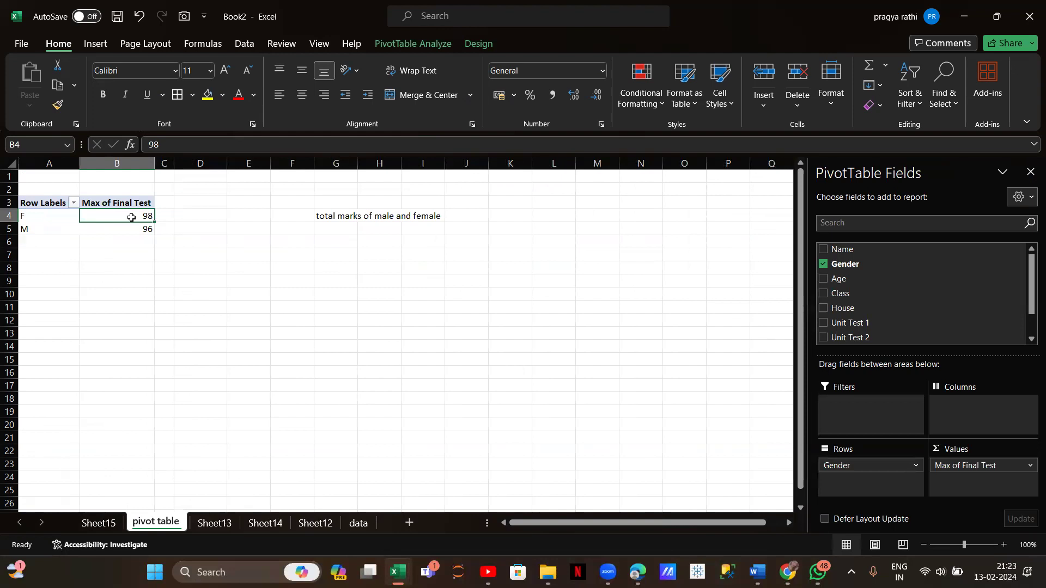
mouse_move(132, 218)
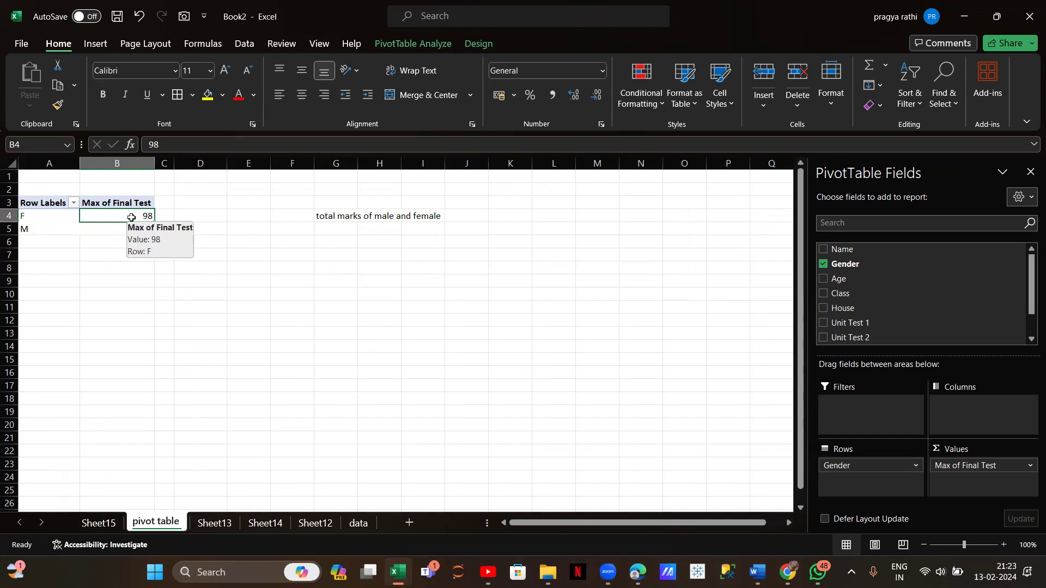
left_click(359, 522)
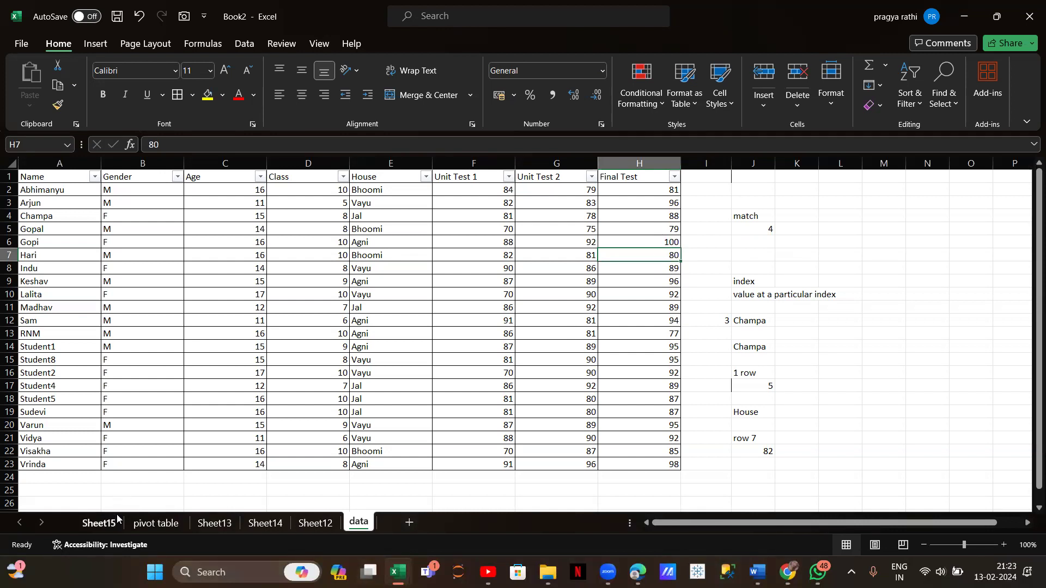
left_click(143, 524)
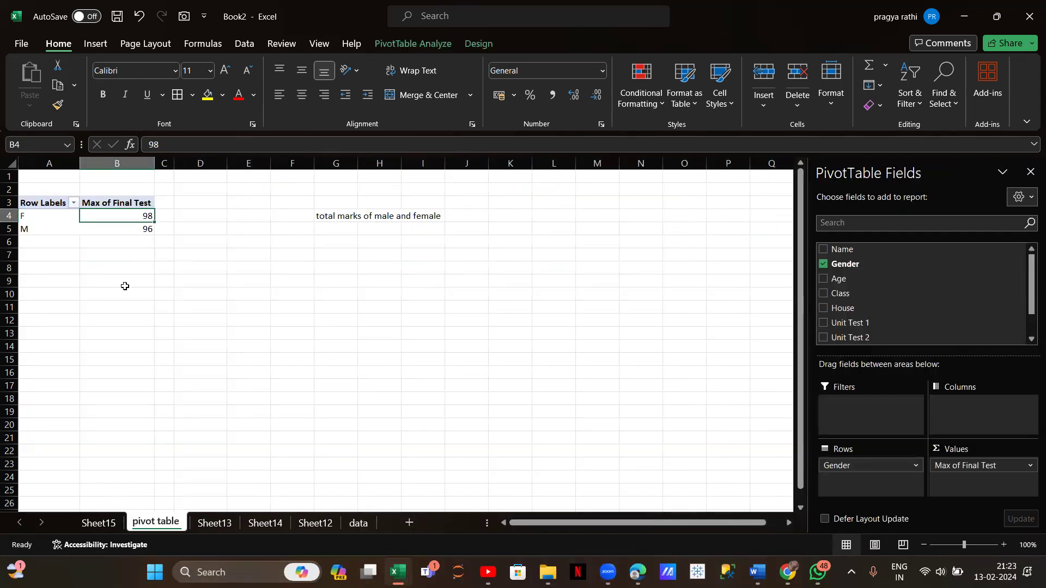
left_click(431, 43)
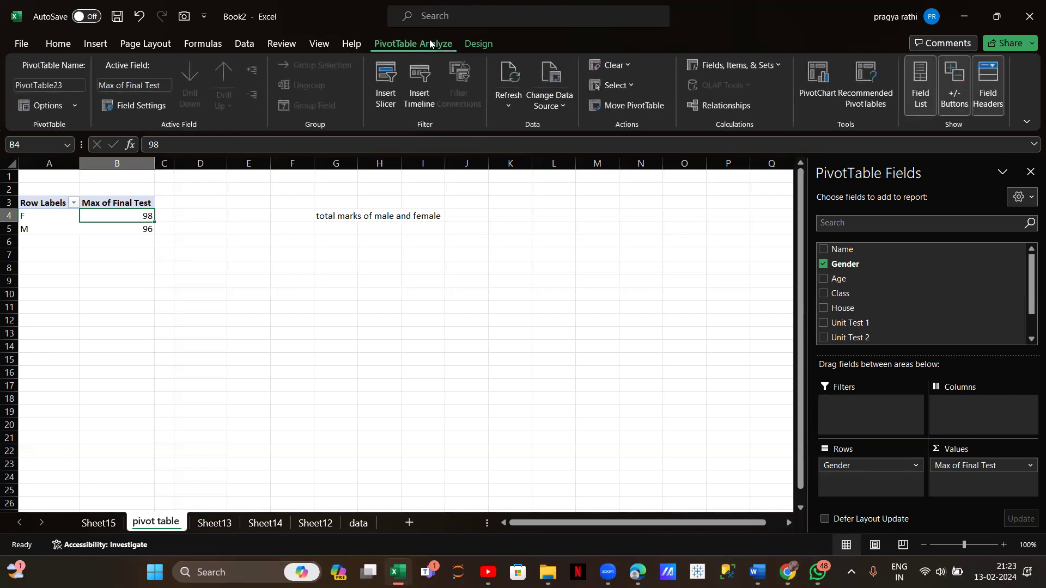
left_click(511, 82)
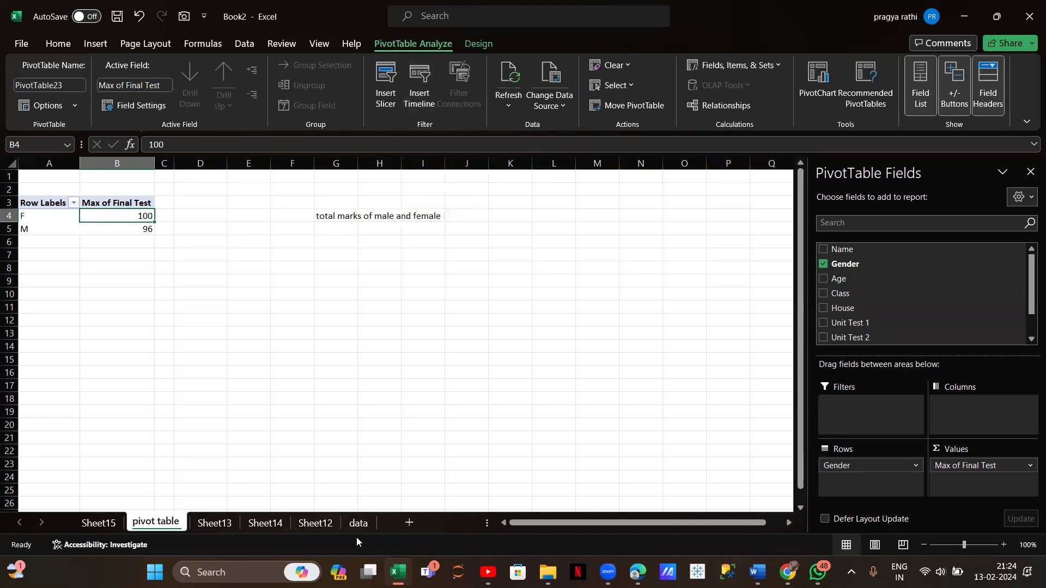
- Add a new column header "birth date" in cell I1 of the data sheet, beside Final Test
left_click(359, 523)
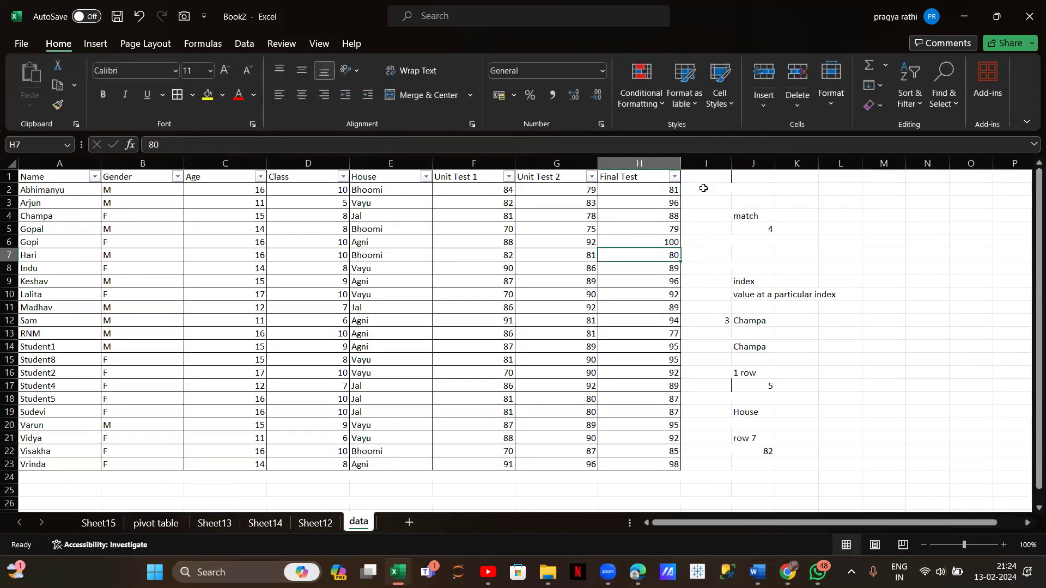
left_click(702, 180)
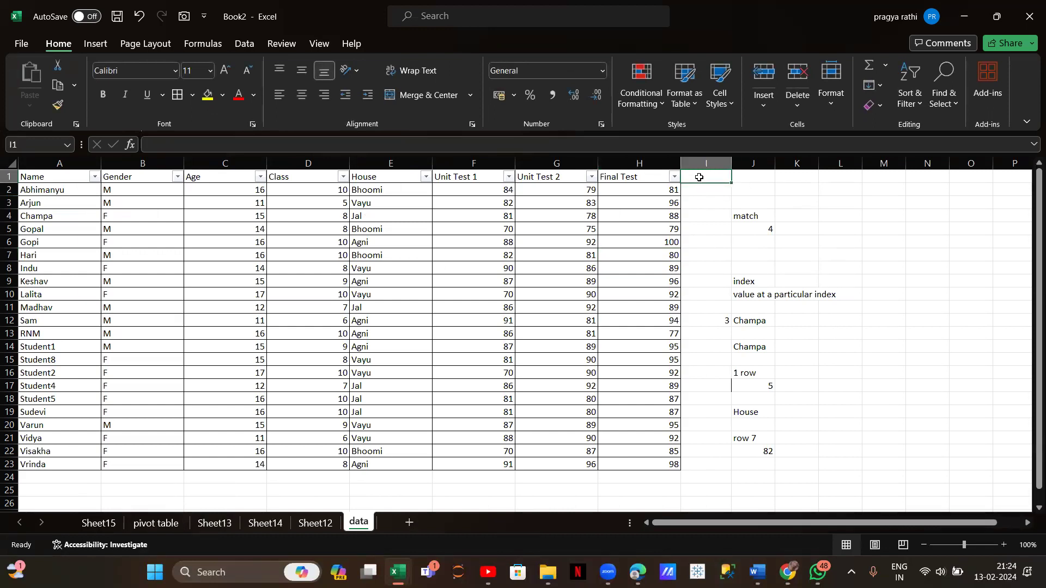
type("date")
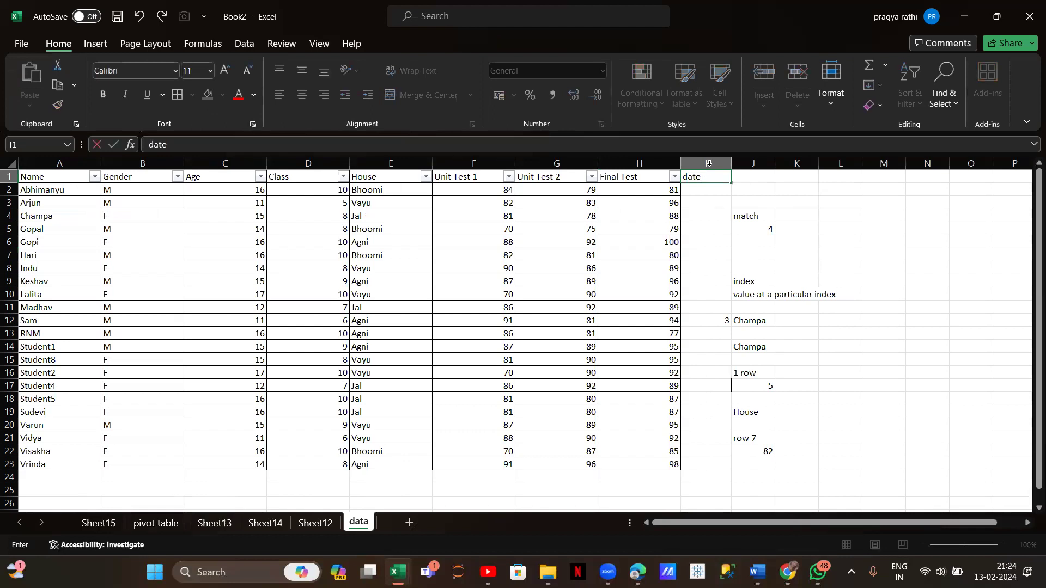
left_click(710, 163)
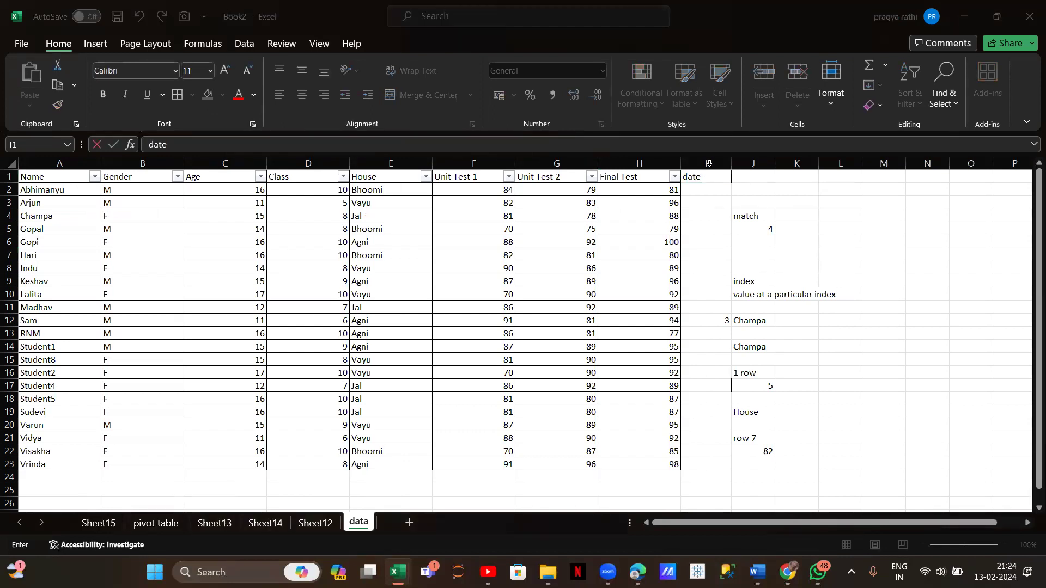
left_click(712, 177)
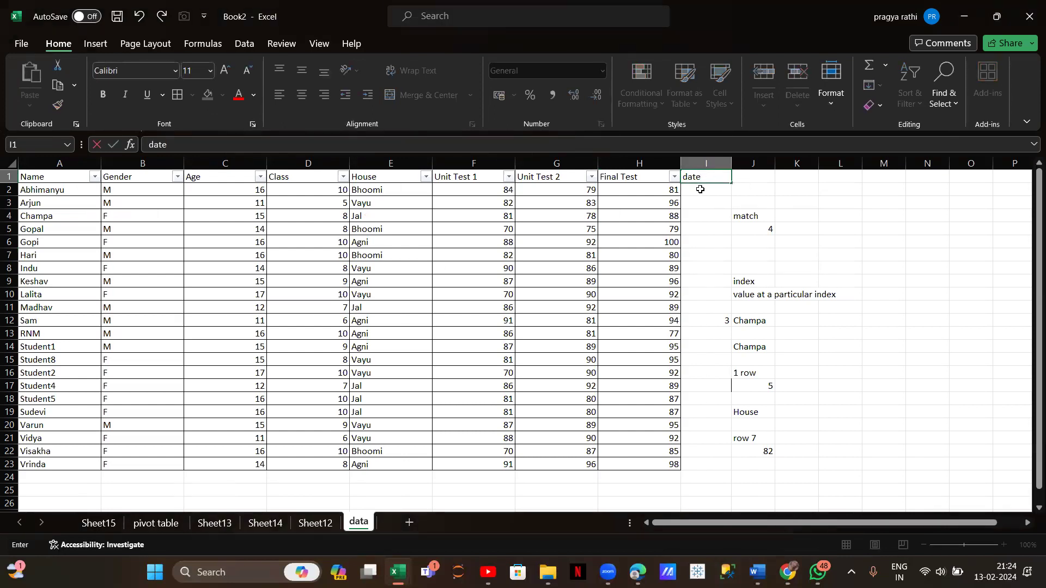
left_click(699, 189)
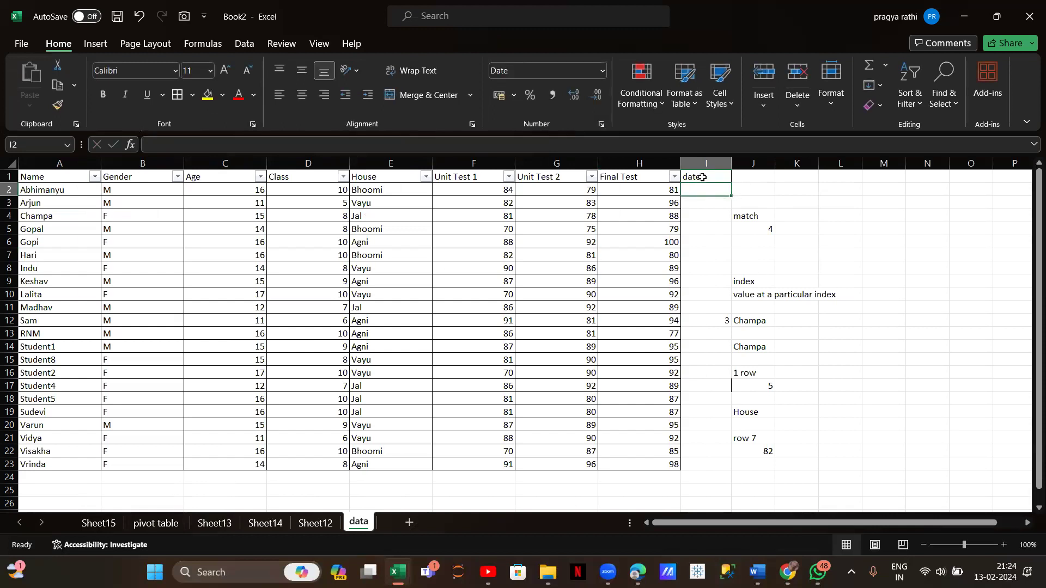
left_click(702, 177)
left_click(705, 191)
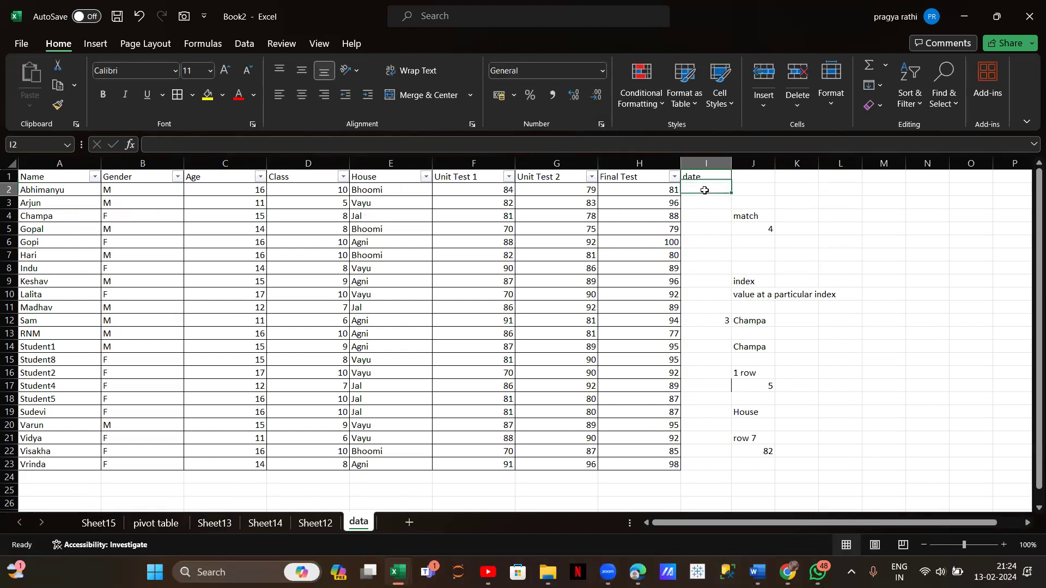
left_click_drag(704, 184, 702, 178)
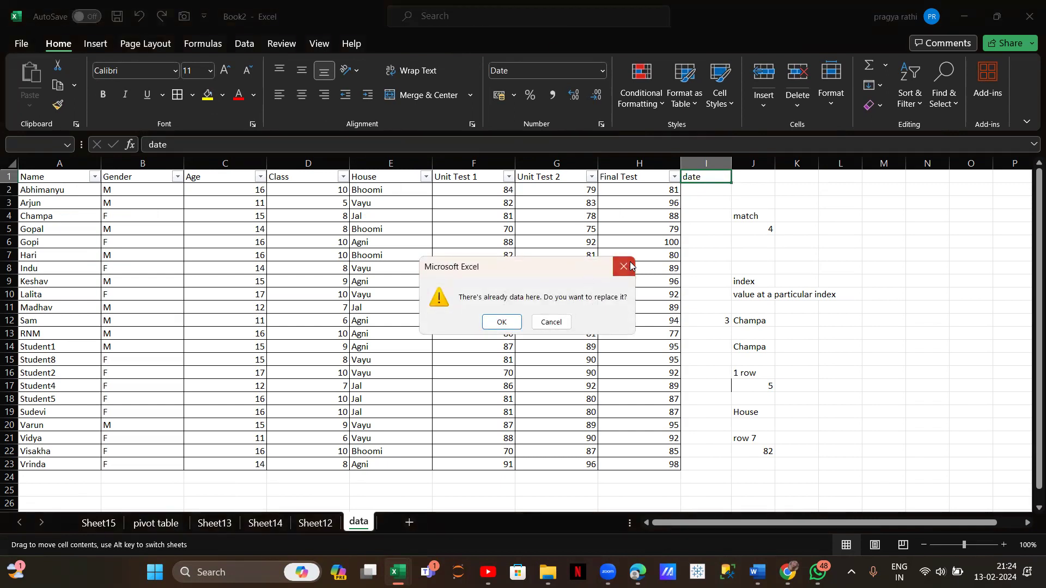
left_click(624, 267)
left_click(701, 178)
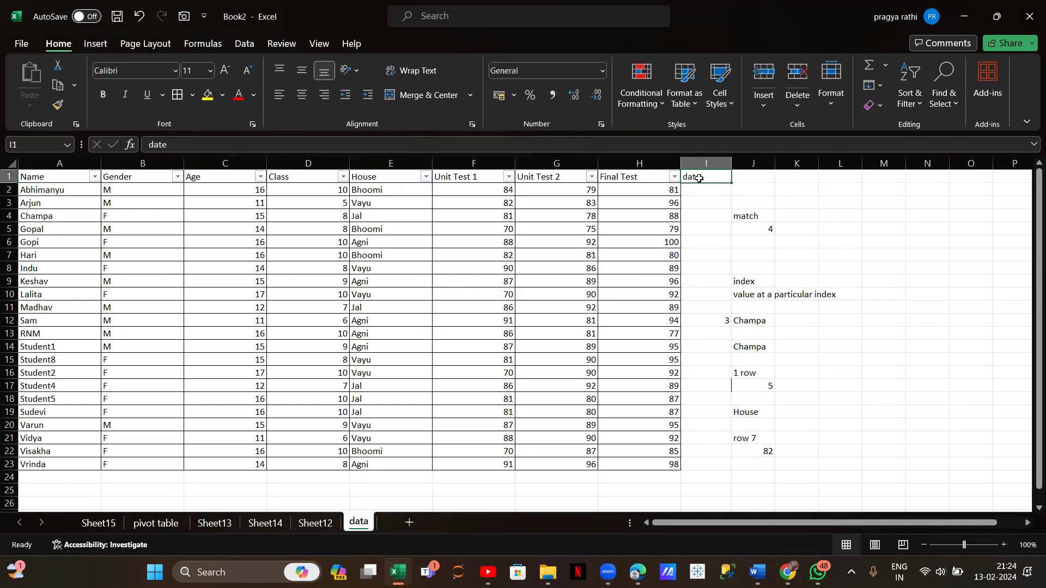
key("BackSpace")
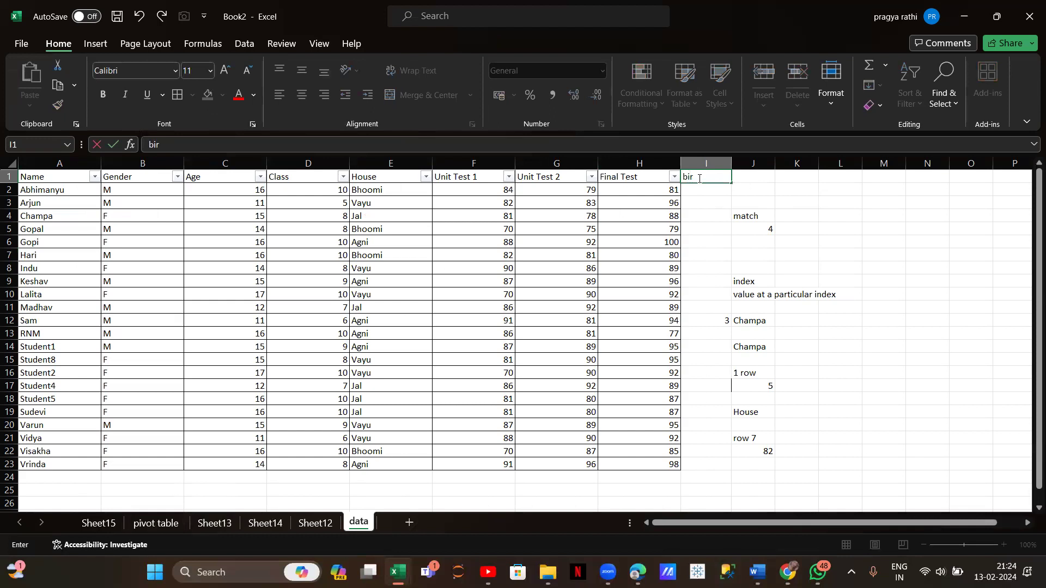
type("birth date")
- Enter a starting birth date in cell I2 and fill the date series down to row 23
left_click(709, 187)
type("2001")
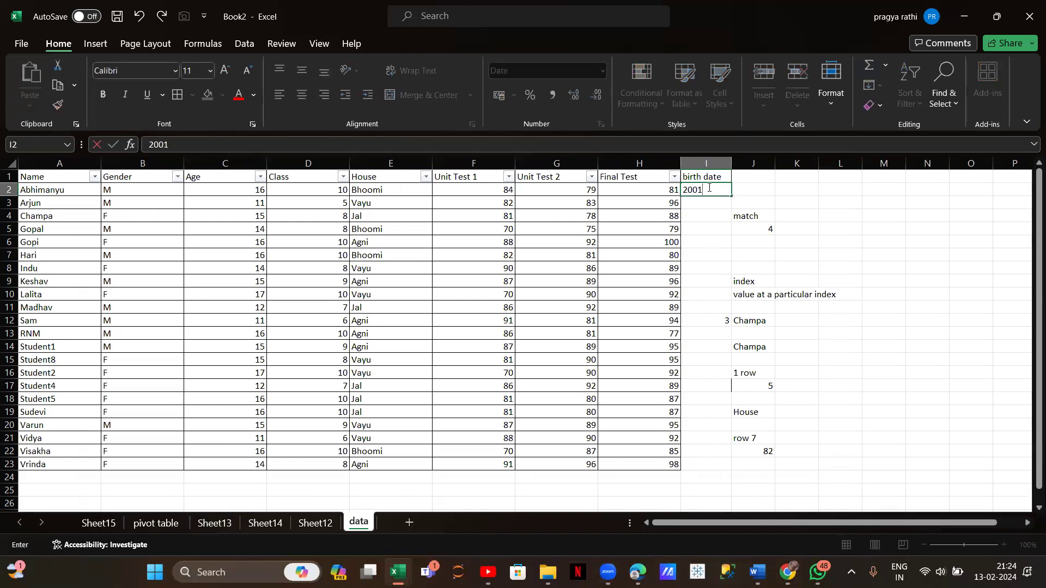
key("Return")
left_click(715, 188)
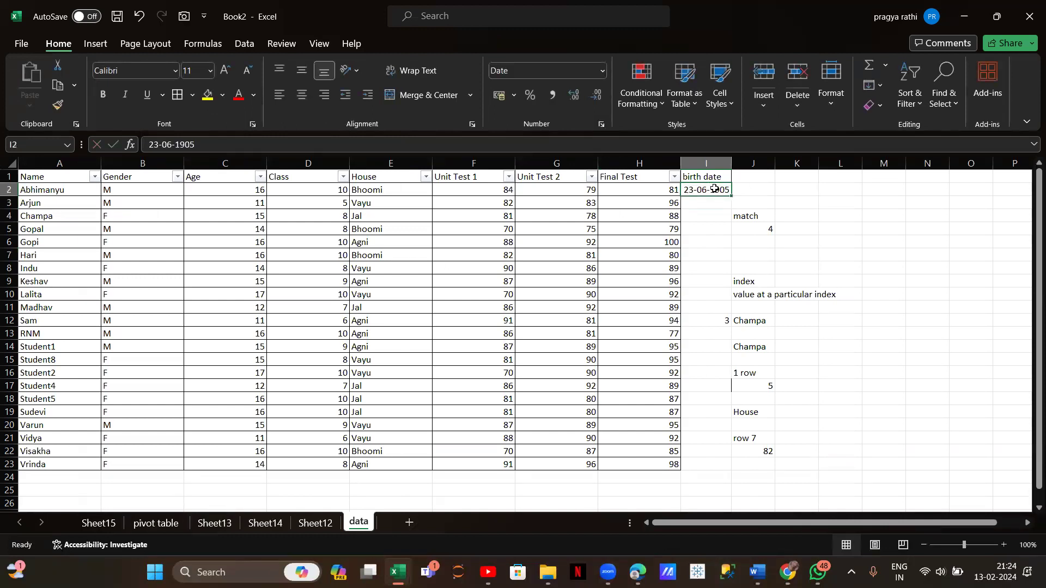
left_click_drag(727, 195, 730, 312)
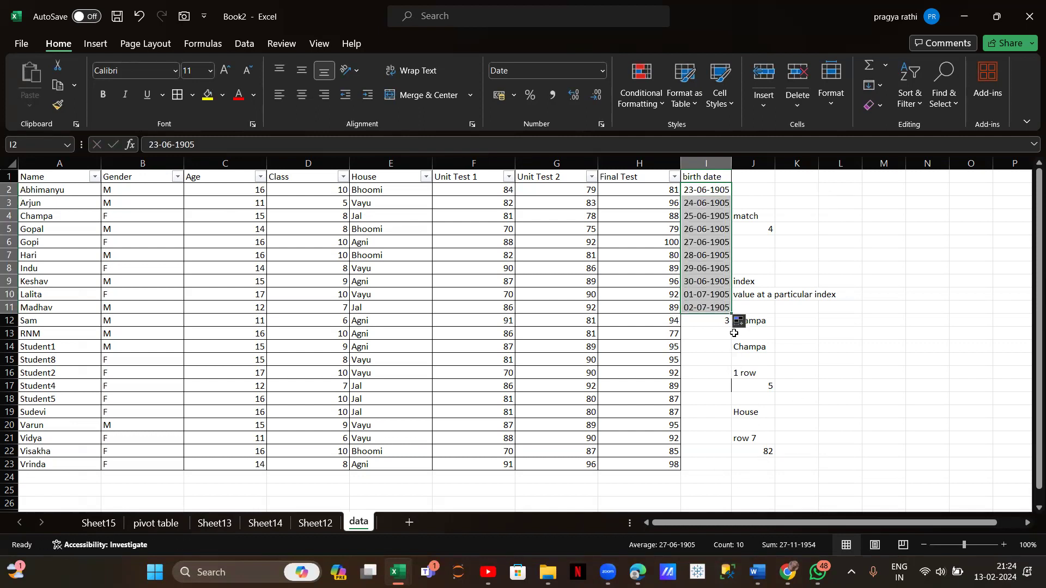
left_click_drag(732, 315, 741, 467)
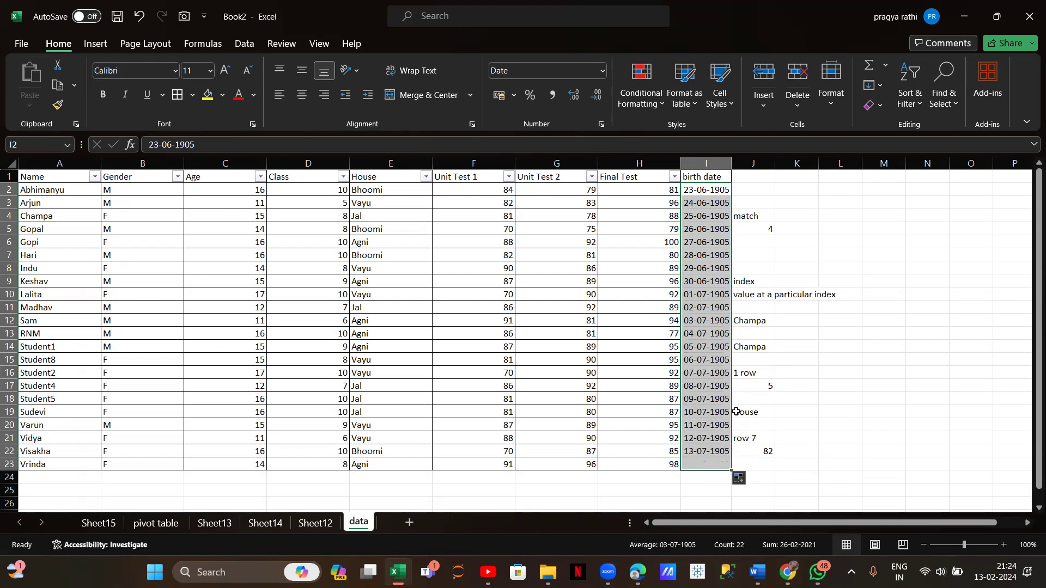
left_click(443, 330)
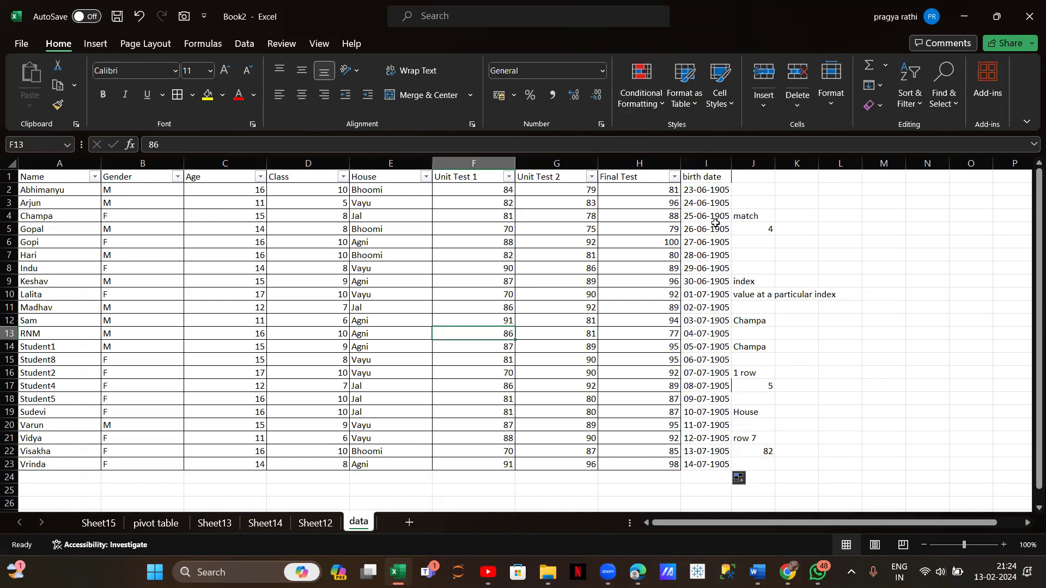
- Clear the contents of the old match and index notes in cells J4:L22
left_click_drag(738, 215, 819, 451)
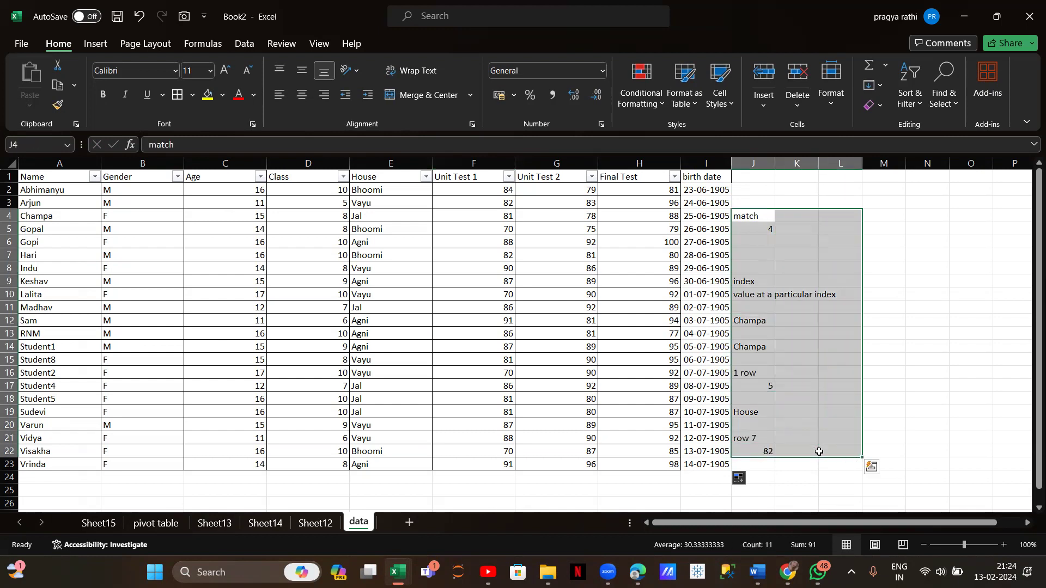
right_click(819, 452)
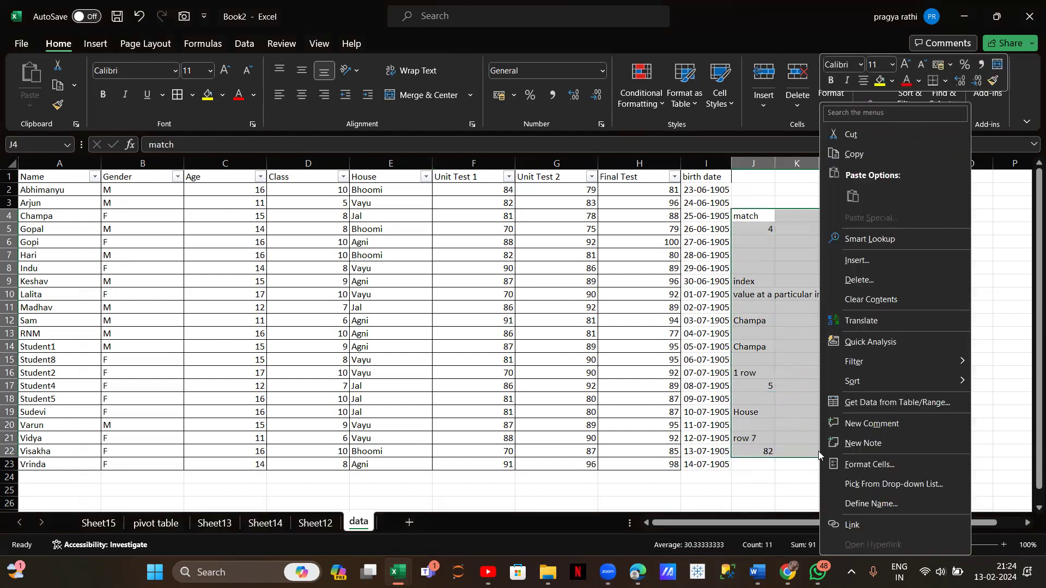
left_click(883, 300)
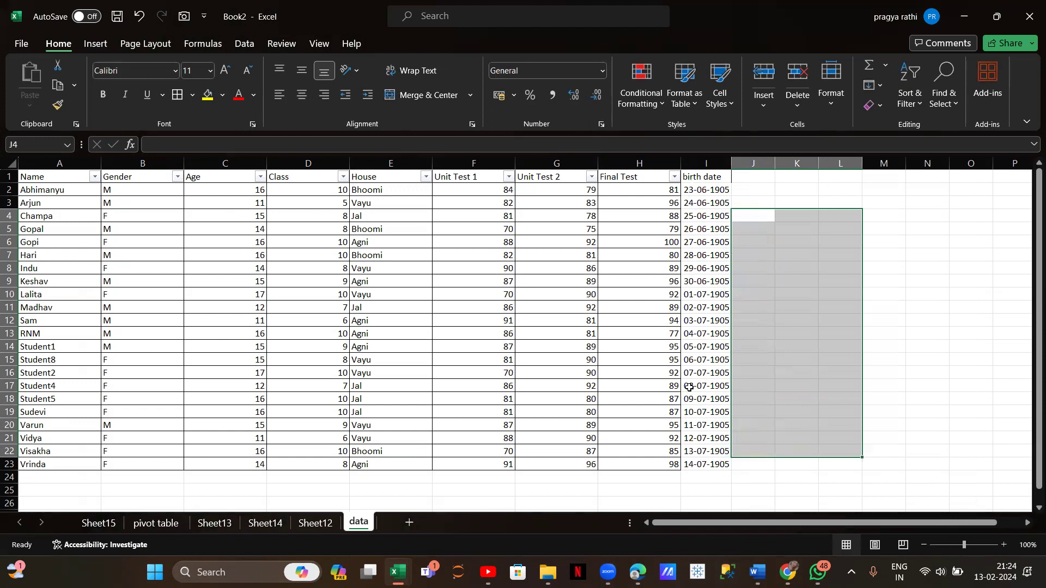
- Change the gender PivotTable's data source to data!$A$1:$I$23 so it includes the birth date column
left_click(162, 522)
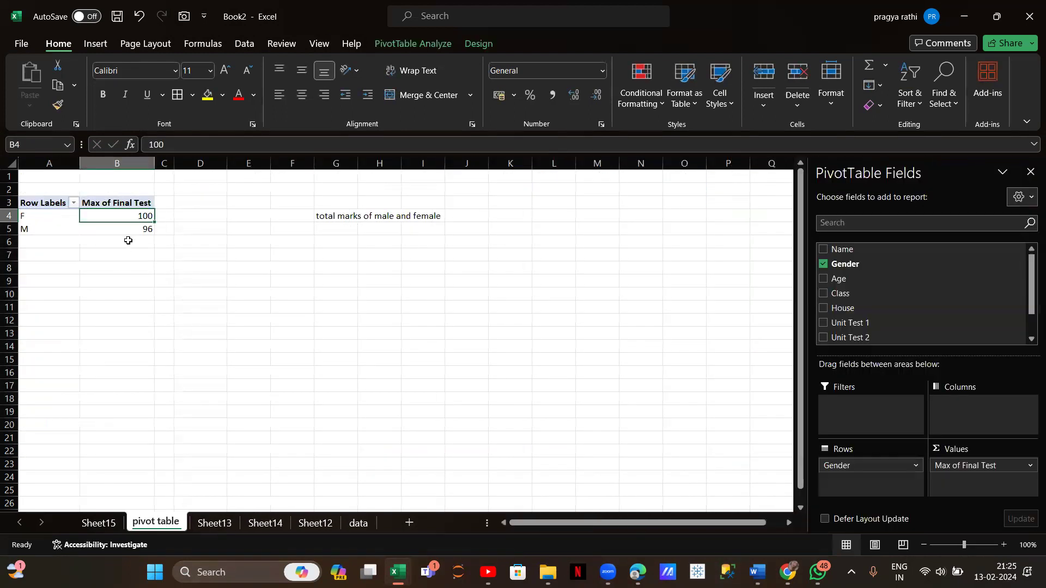
left_click(417, 42)
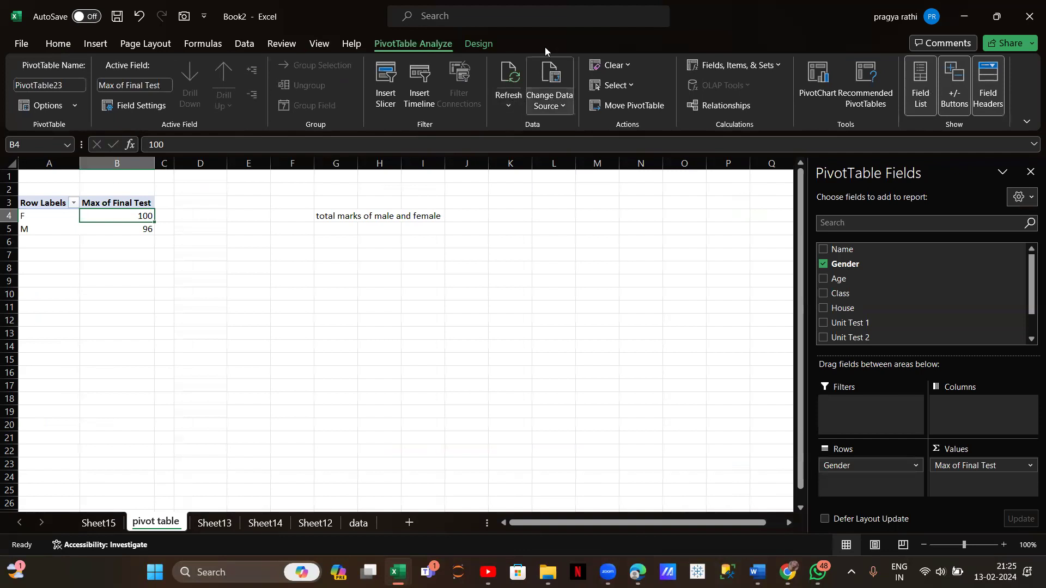
left_click(549, 98)
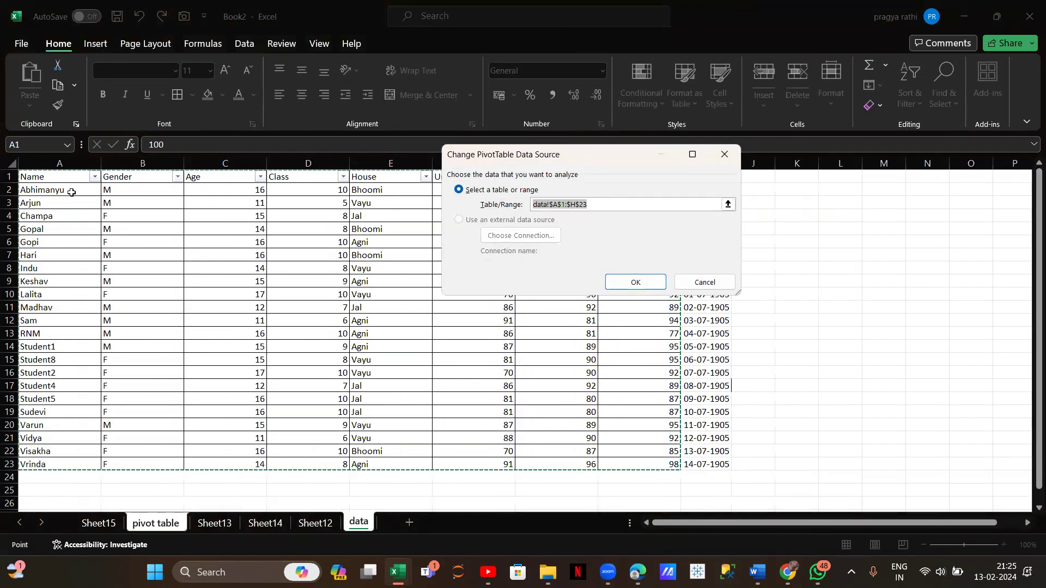
left_click_drag(63, 176, 699, 468)
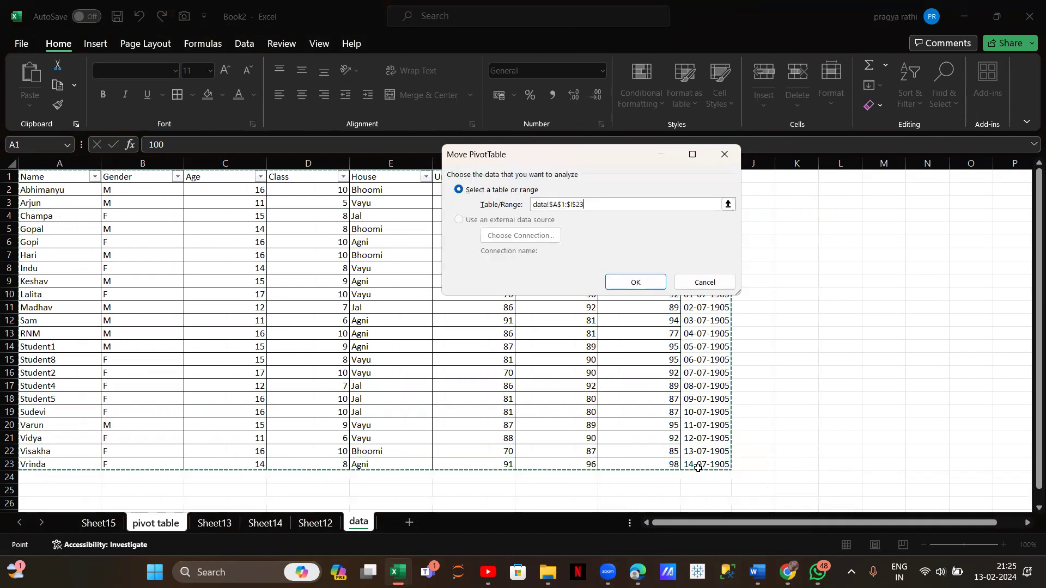
left_click(649, 282)
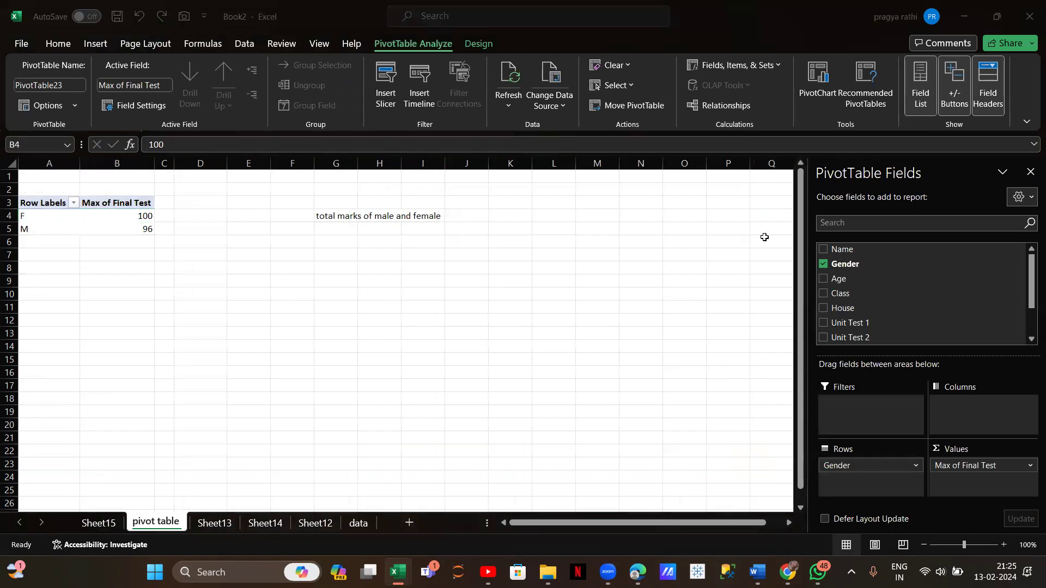
- Add a timeline for the birth date field and place it just below the PivotTable
scroll(882, 289, "down", 2)
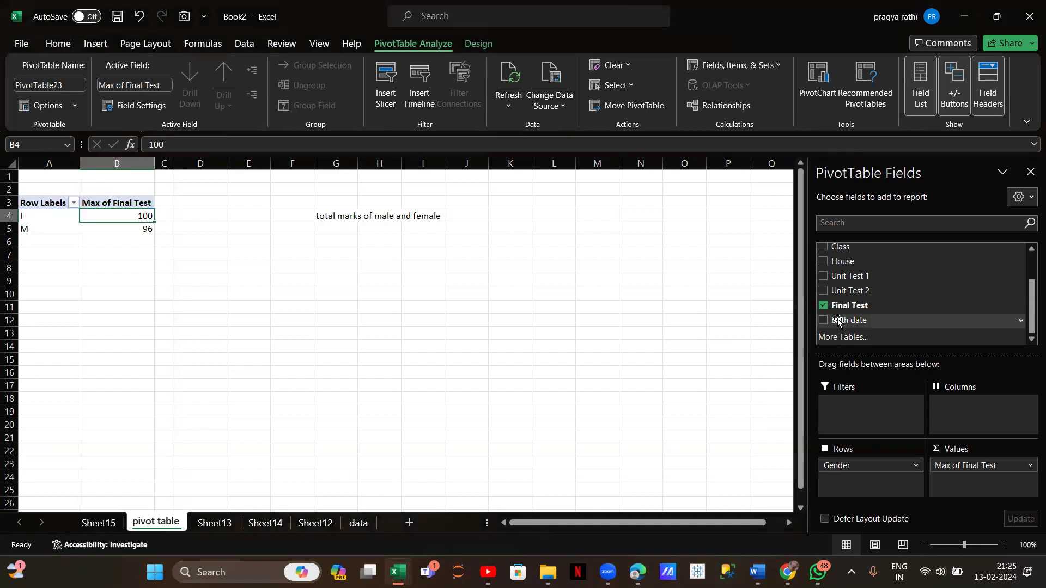
right_click(838, 320)
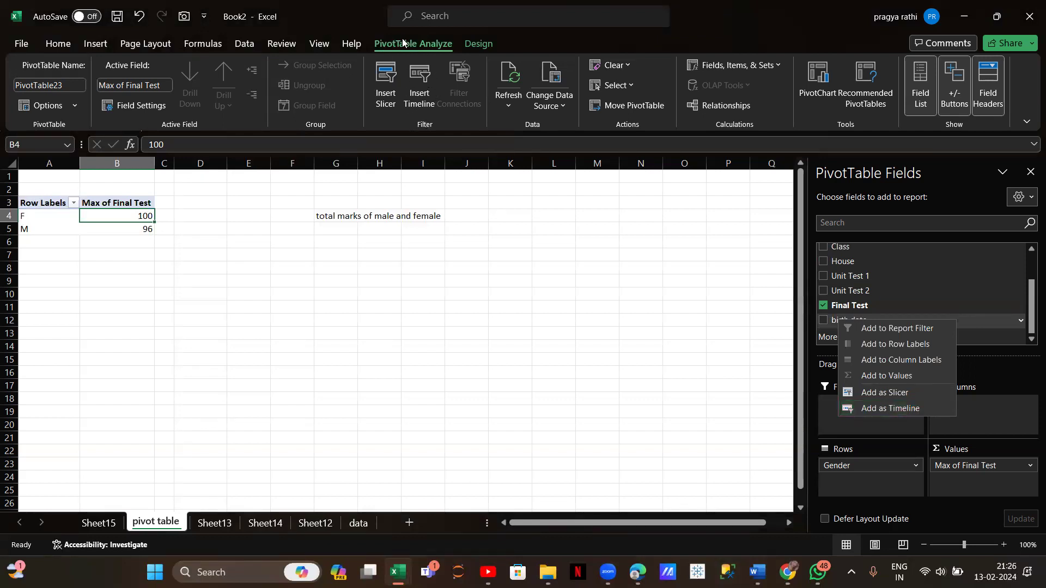
left_click(897, 409)
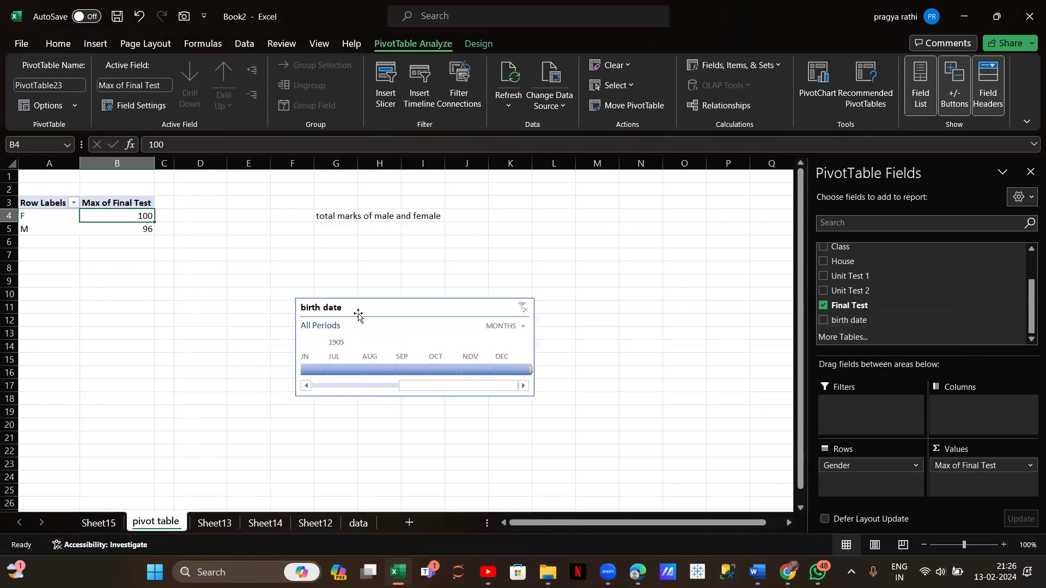
left_click_drag(379, 304, 156, 285)
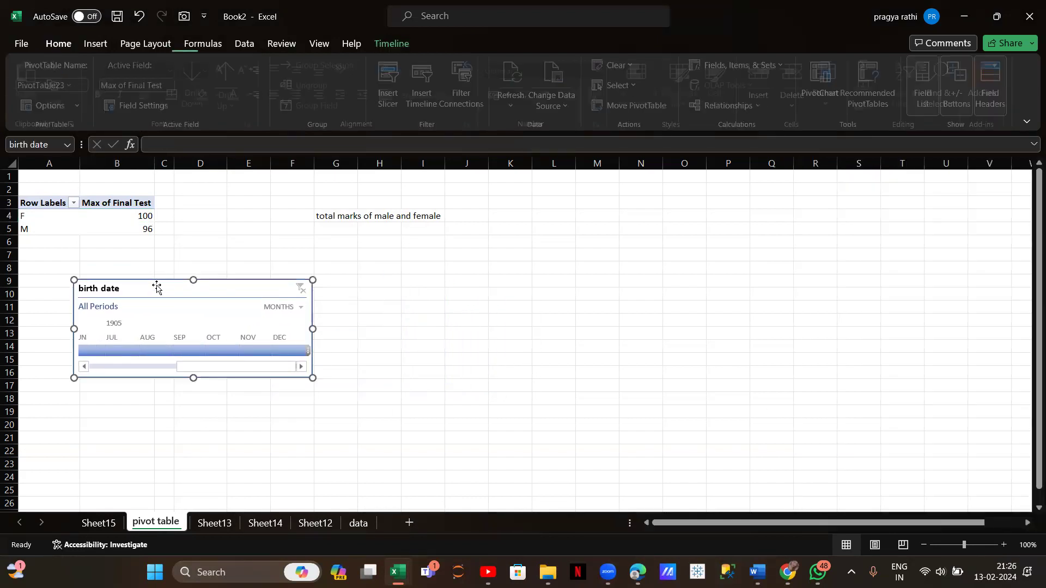
- Set the birth date timeline's time level to days and filter it to the 18th of September 1905
left_click(284, 308)
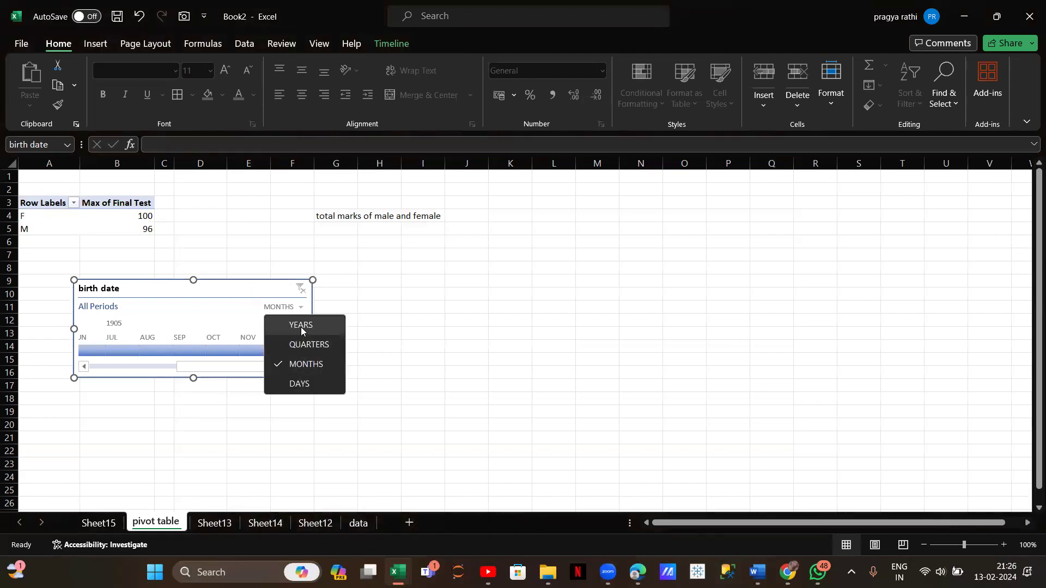
left_click(300, 384)
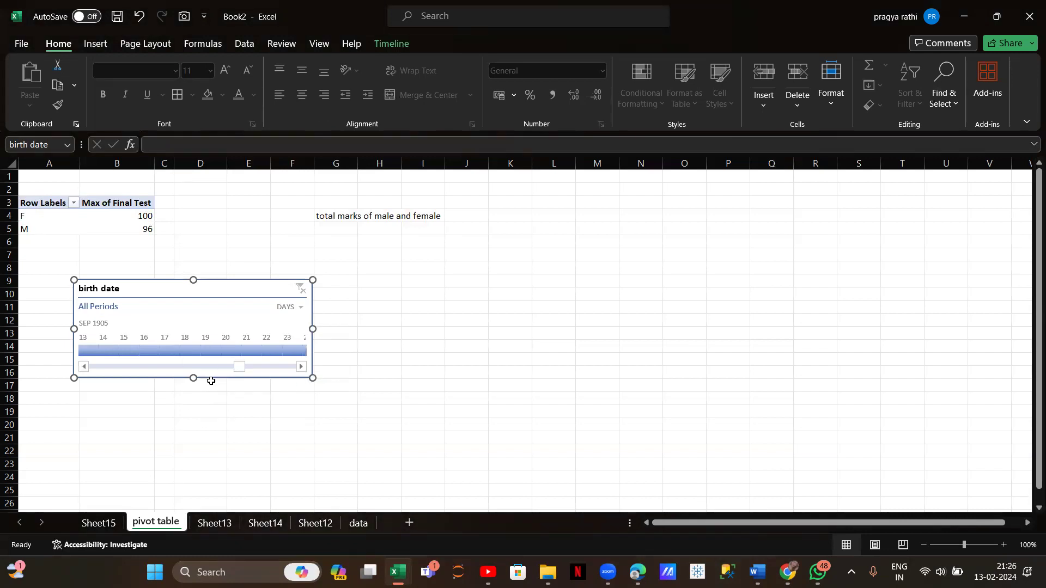
left_click(190, 352)
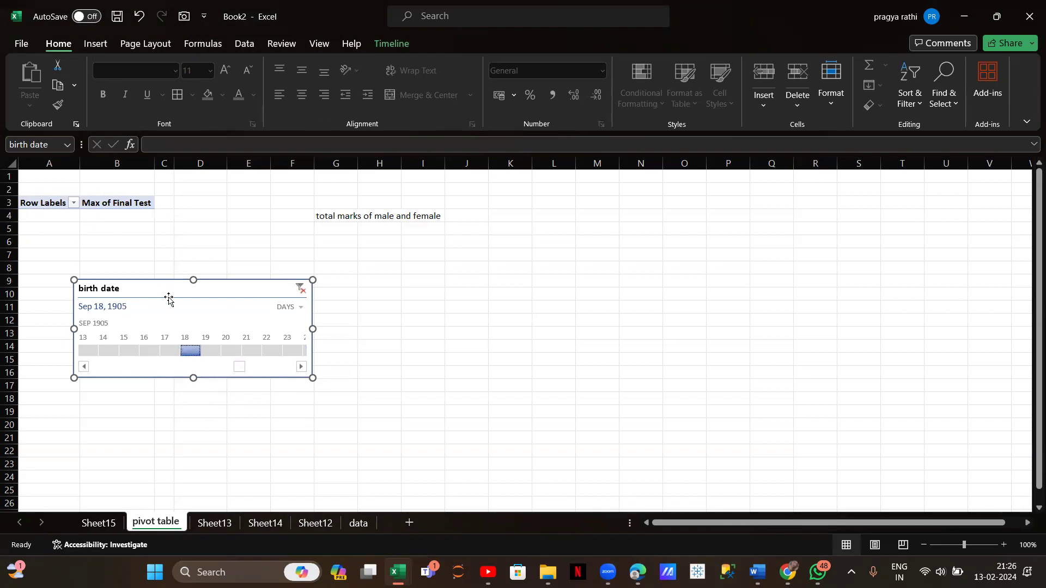
- Replace Gender with Name in the PivotTable's rows
left_click(106, 213)
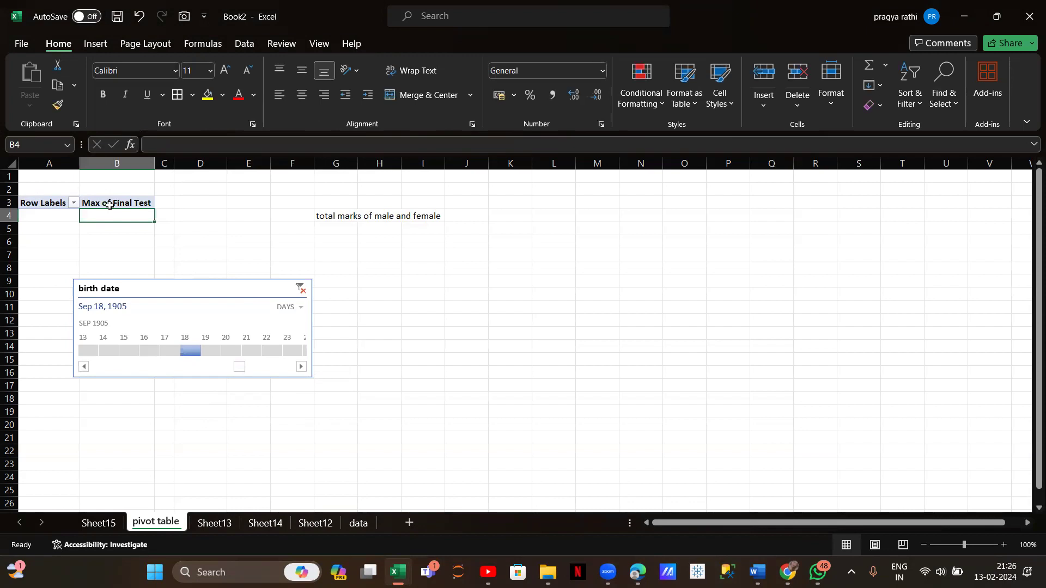
left_click(53, 204)
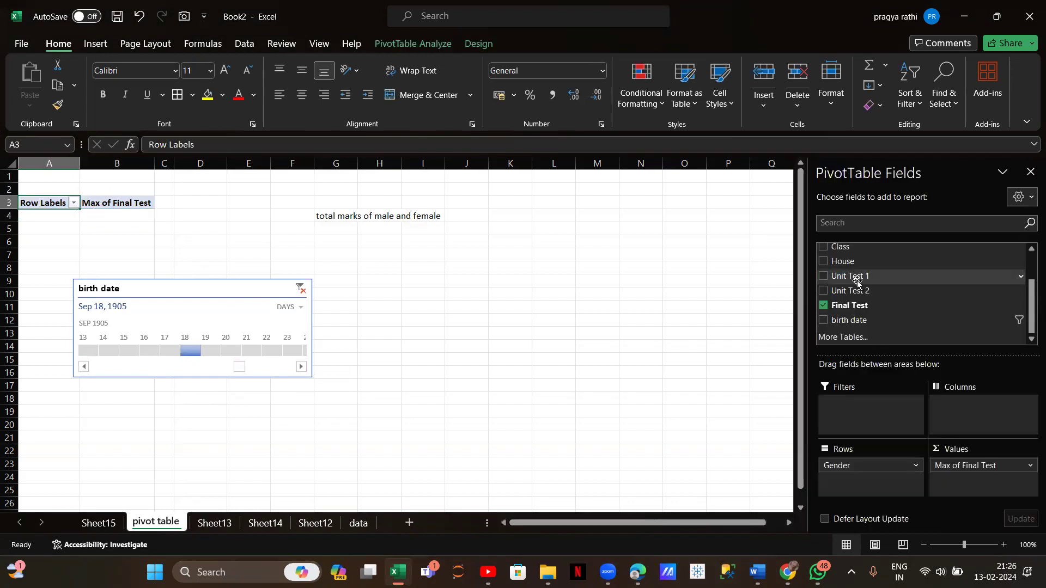
left_click_drag(841, 252, 753, 480)
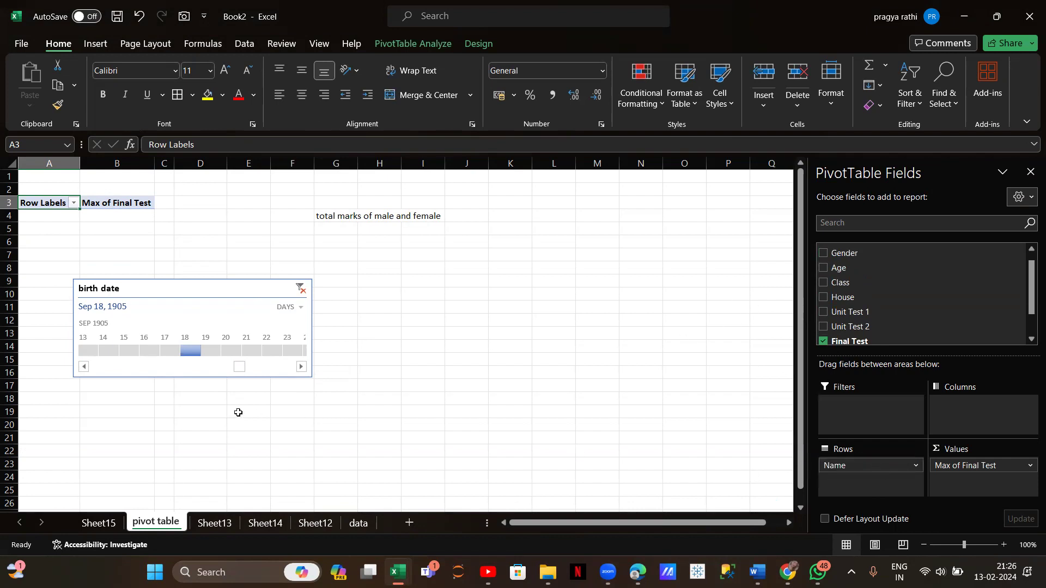
- Filter the birth date timeline to September 14, check the dates on the data sheet, and change the filter to September 23
left_click(106, 352)
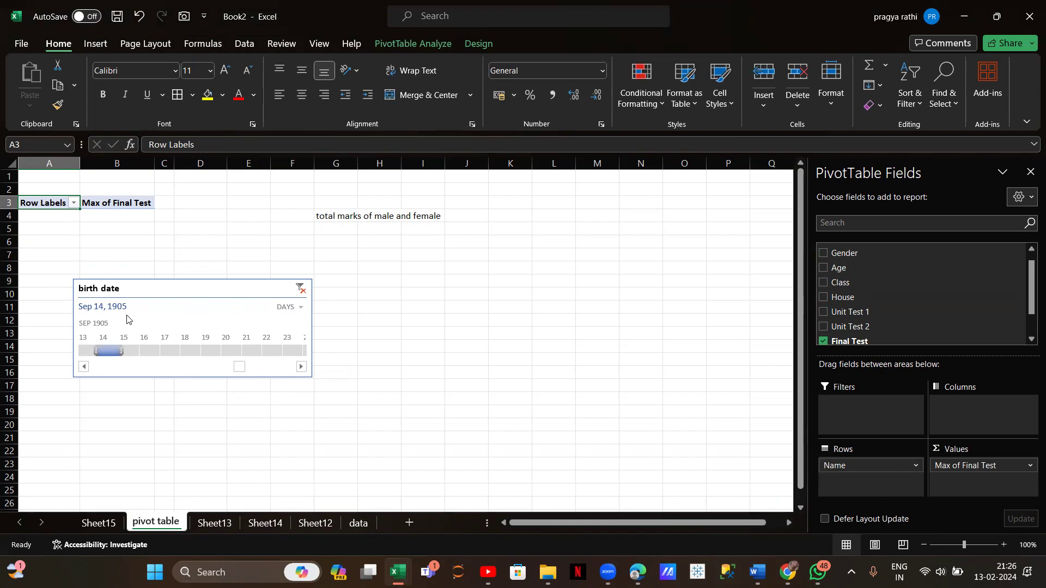
left_click_drag(235, 292, 258, 320)
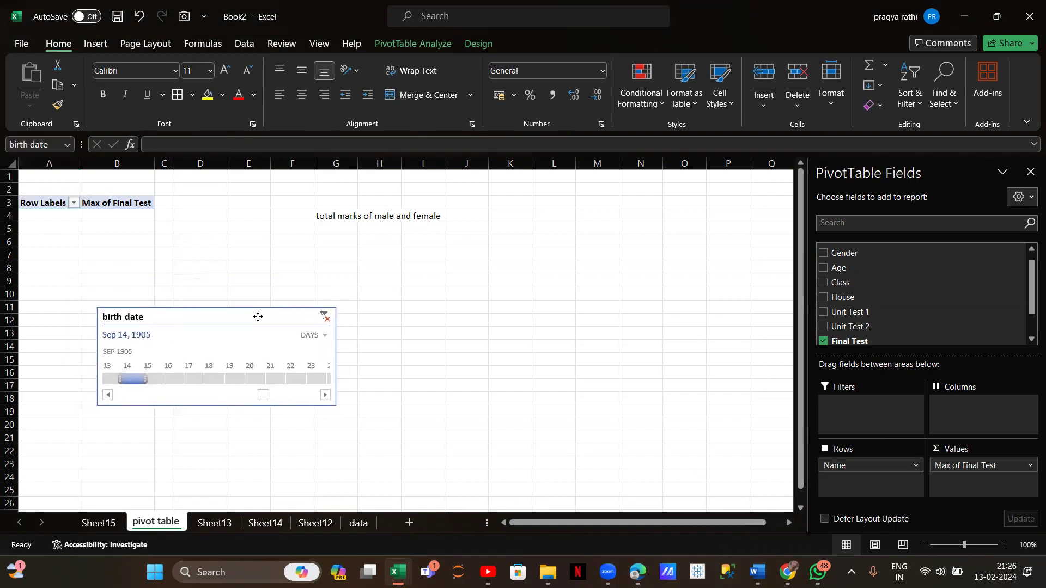
left_click(361, 525)
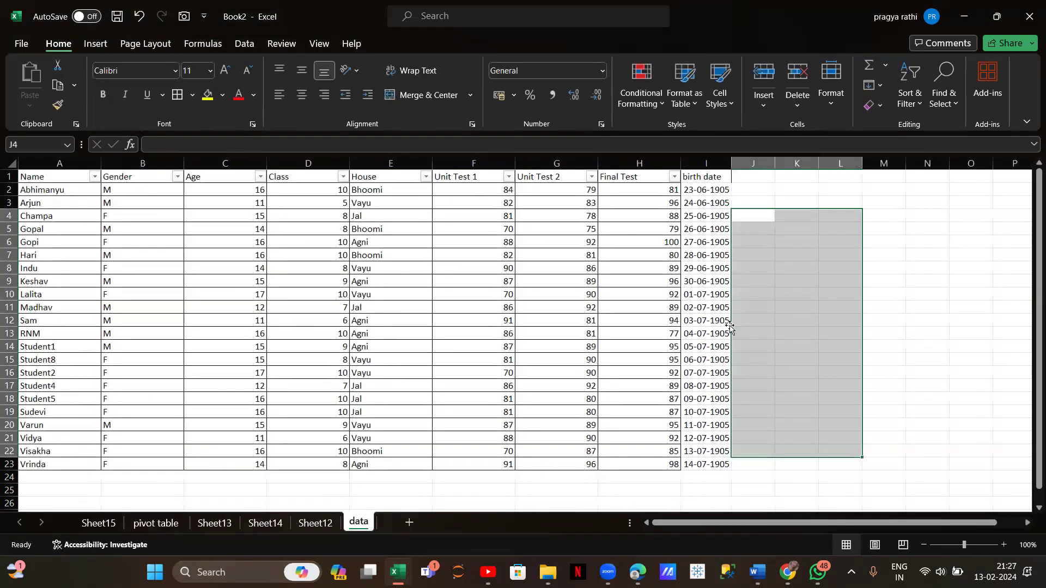
left_click(150, 524)
left_click(312, 379)
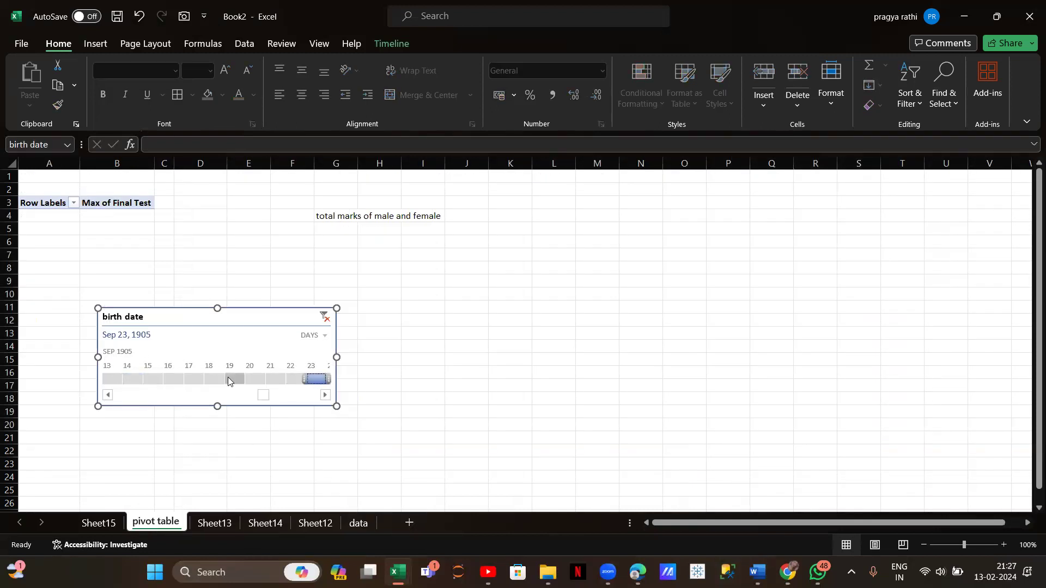
- Move the birth date timeline beneath the "total marks of male and female" note and check the birth date field in the PivotTable's field list
scroll(228, 381, "right", 10)
scroll(228, 381, "left", 9)
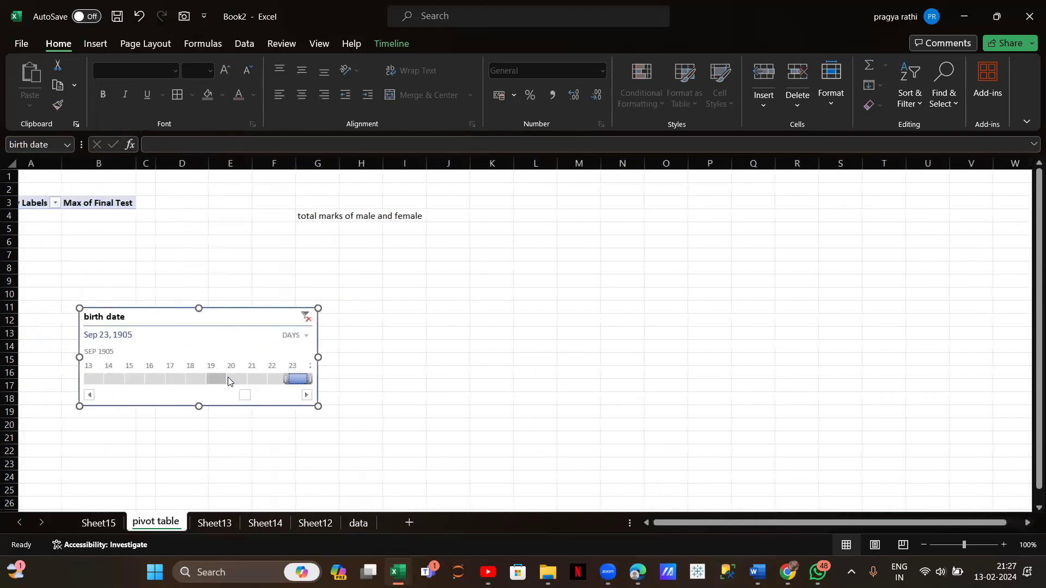
left_click_drag(243, 320, 318, 261)
left_click(317, 261)
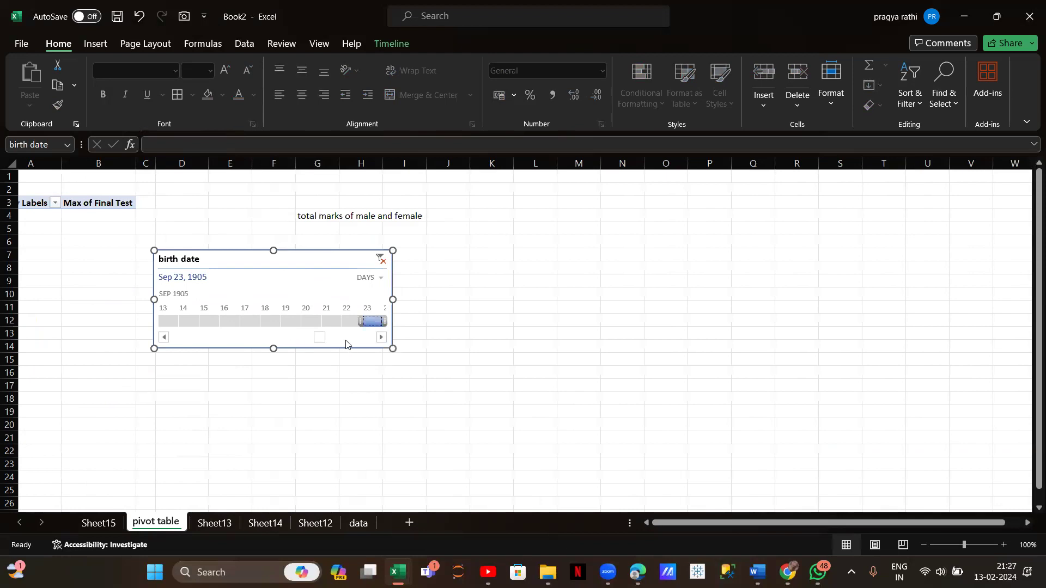
left_click(90, 205)
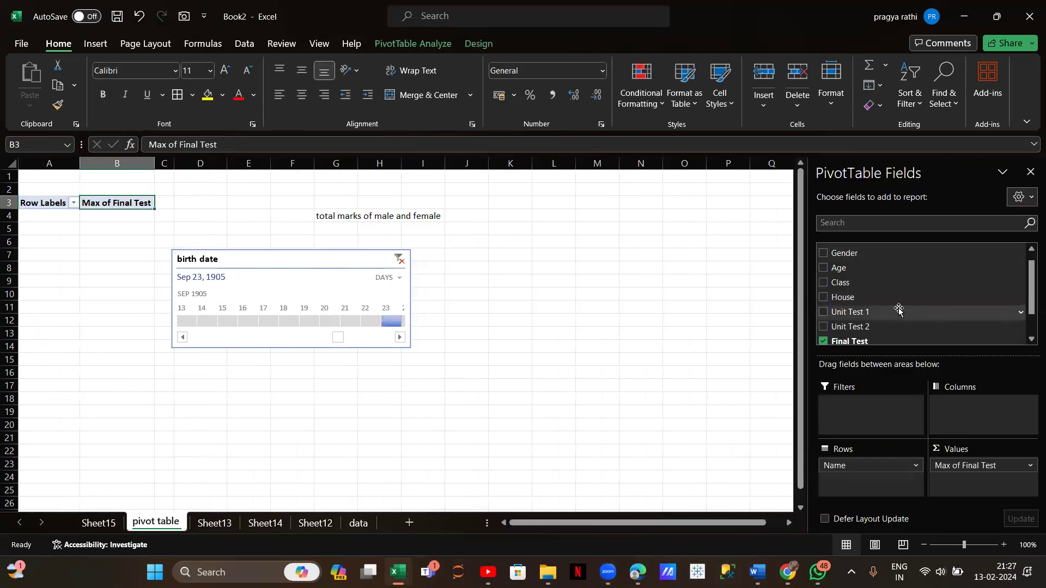
scroll(899, 309, "down", 1)
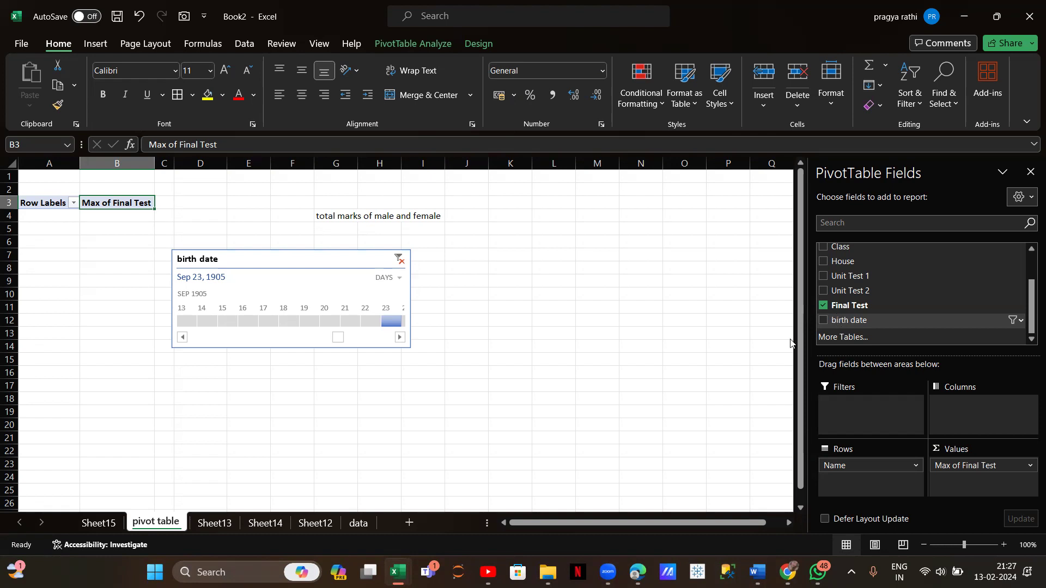
- Switch to the Advanced-Pivot-Start_v2 workbook and examine the columns of the Nike Data table
mouse_move(398, 572)
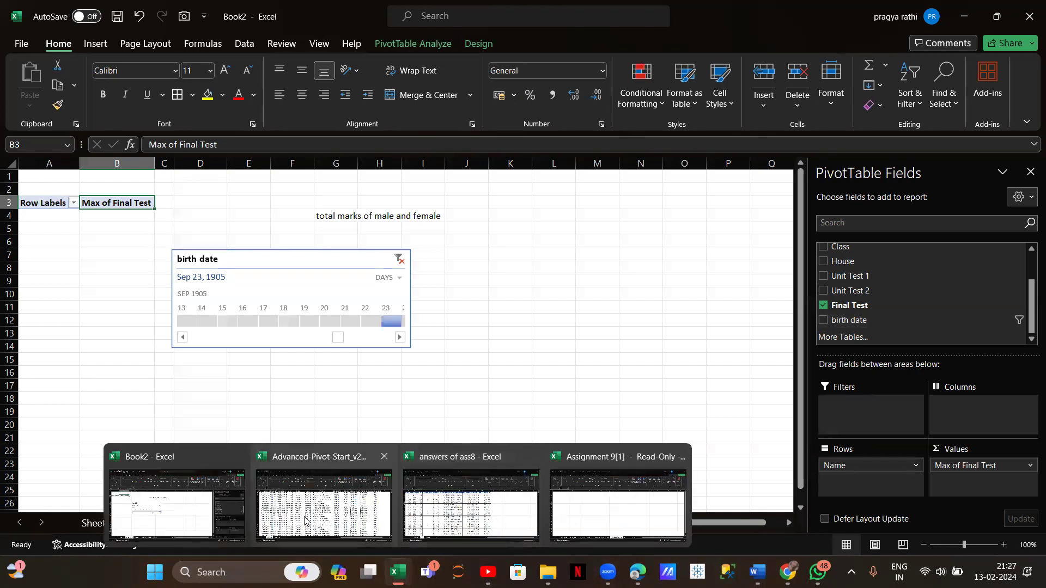
left_click(322, 507)
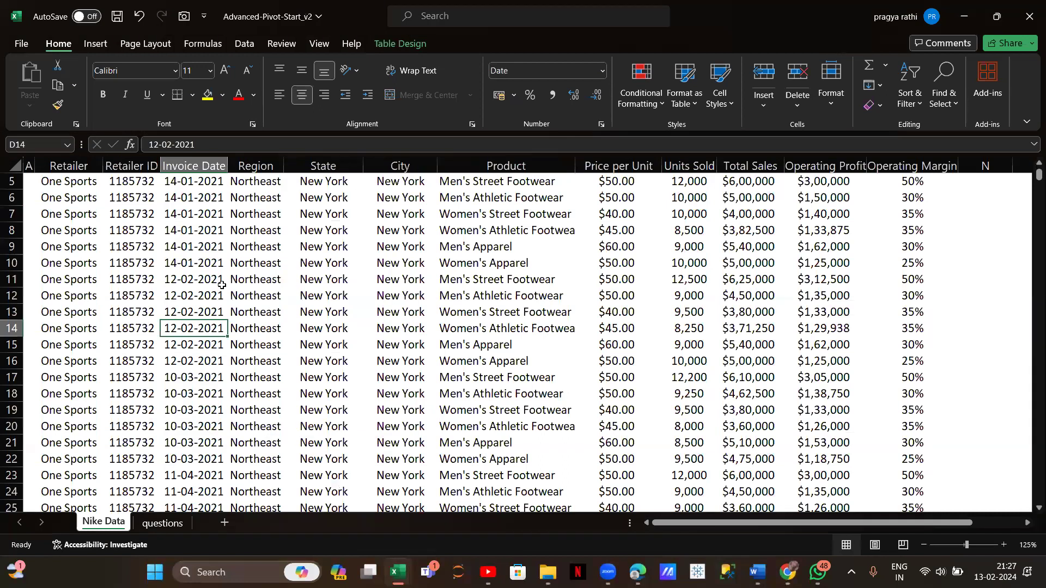
scroll(343, 272, "up", 2)
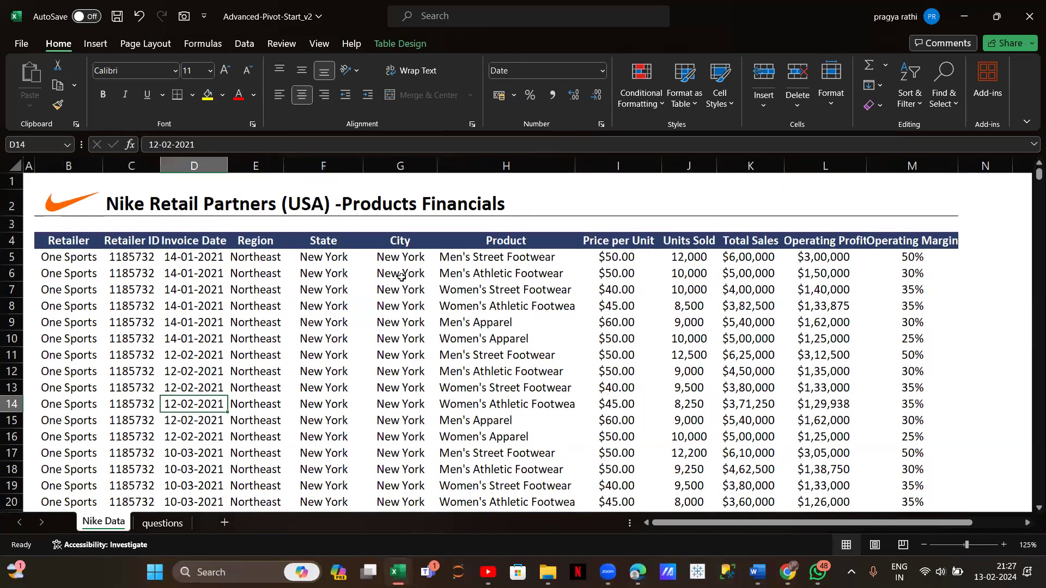
key("alt+Tab")
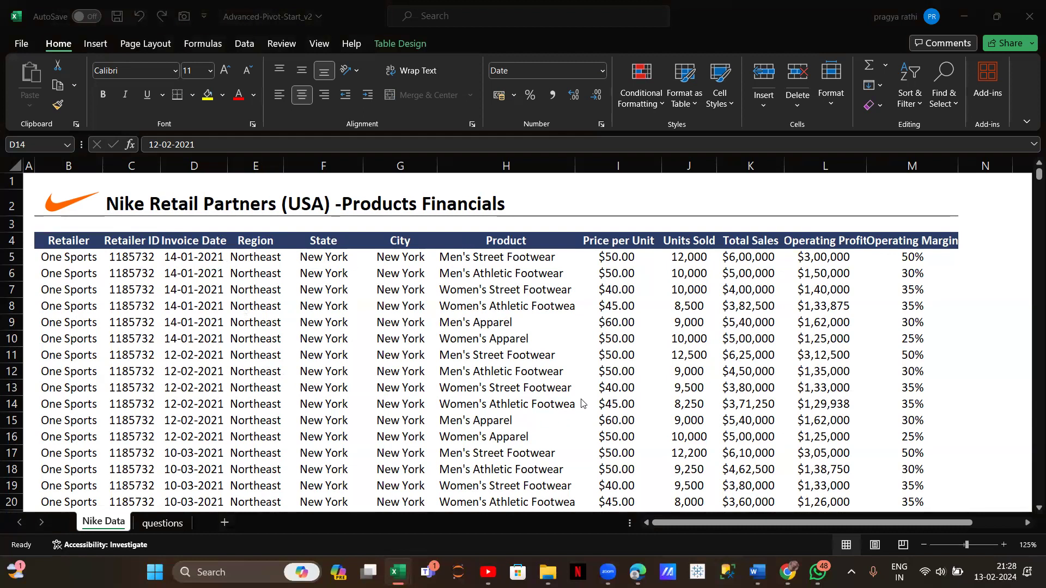
scroll(655, 324, "right", 5)
scroll(655, 324, "left", 5)
- Read the list of analysis tasks on the questions sheet and return to the Nike Data sheet
left_click(165, 524)
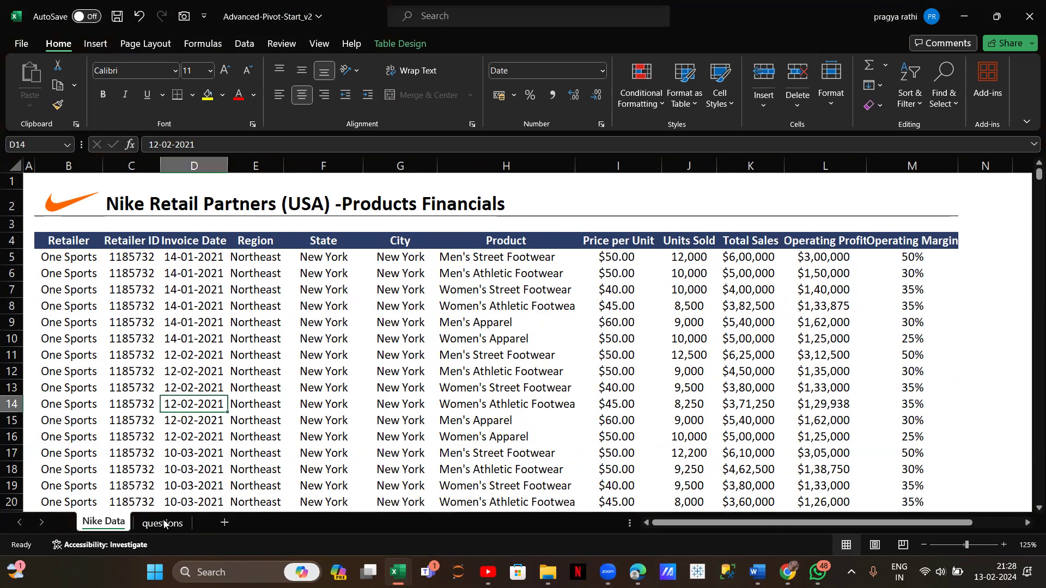
left_click(164, 524)
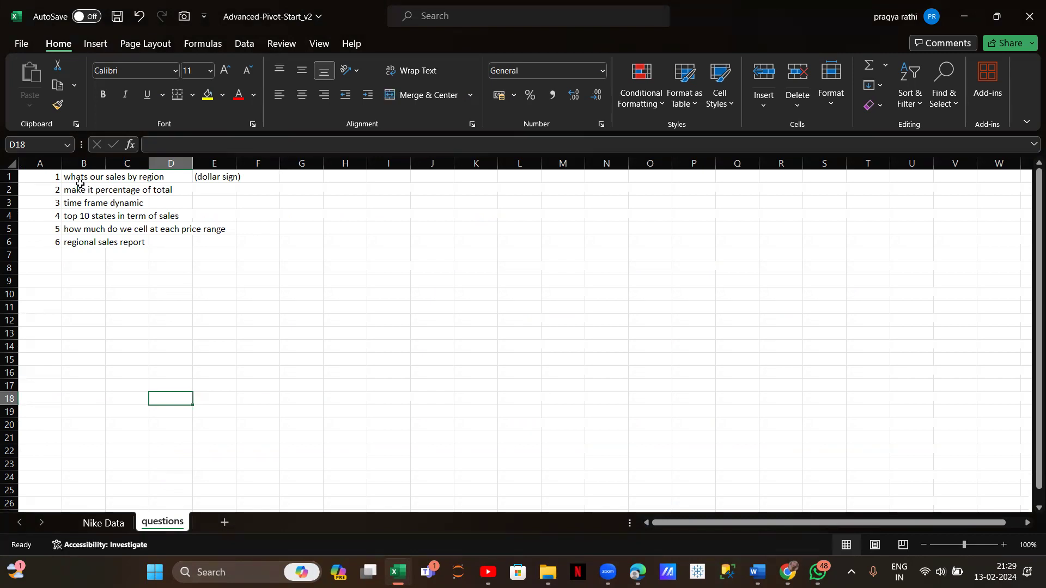
left_click(109, 523)
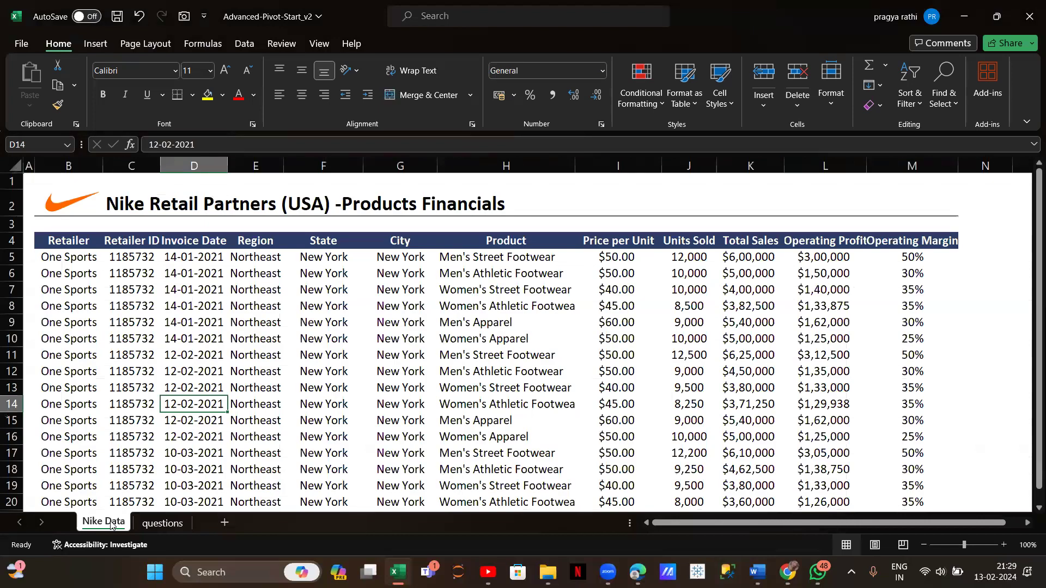
- Create a PivotTable from the NikeRetailSalesUSA table on a new worksheet
left_click(137, 357)
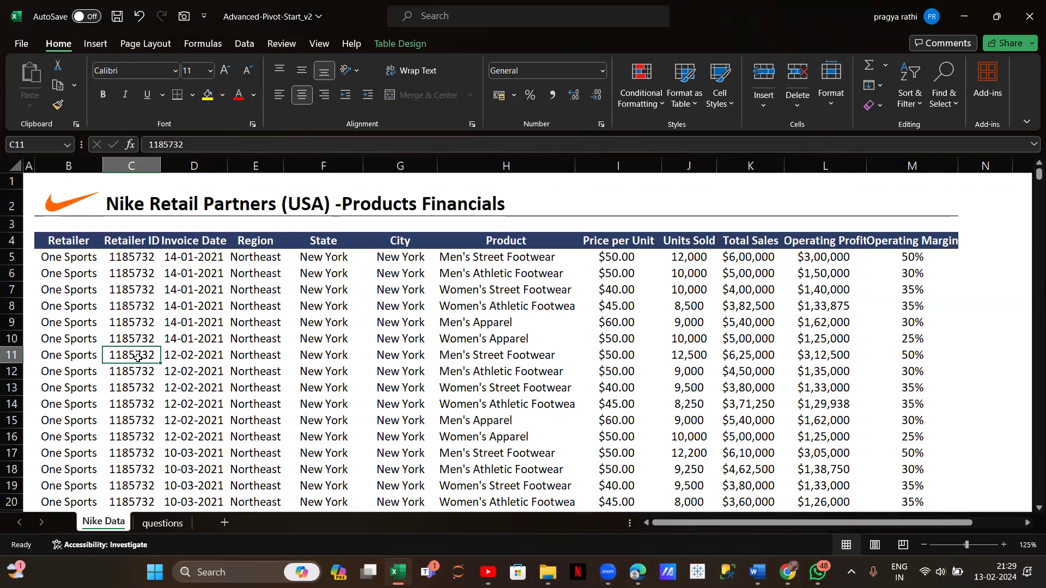
left_click(97, 45)
left_click(36, 73)
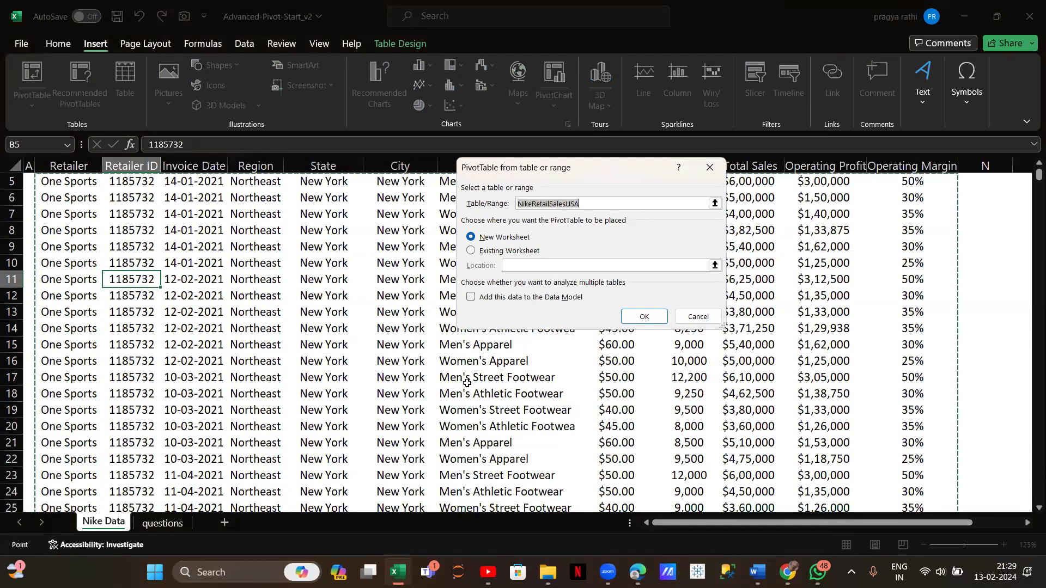
left_click(641, 321)
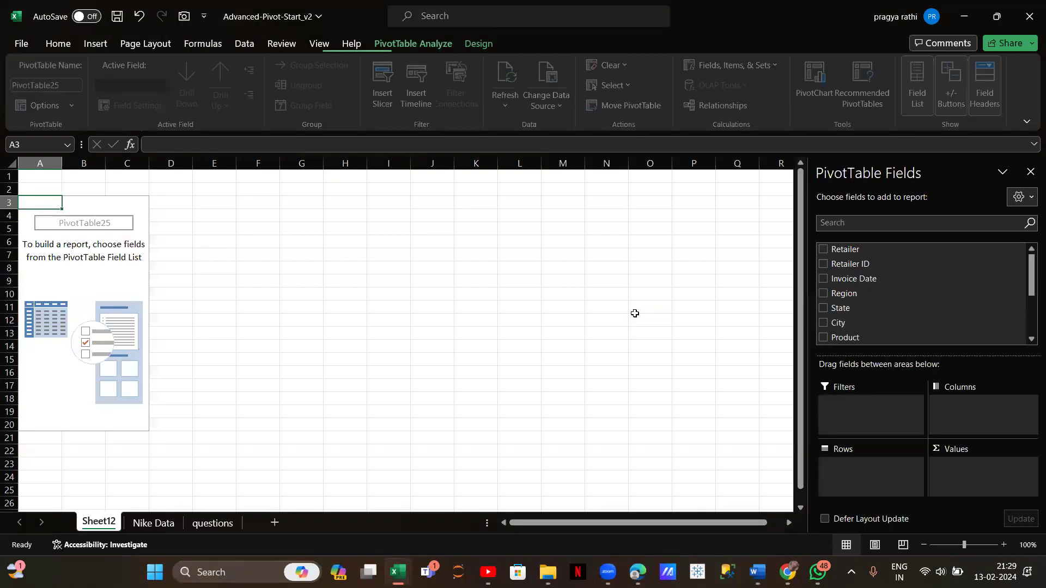
- Review the column headings and first records on the Nike Data sheet
left_click(155, 524)
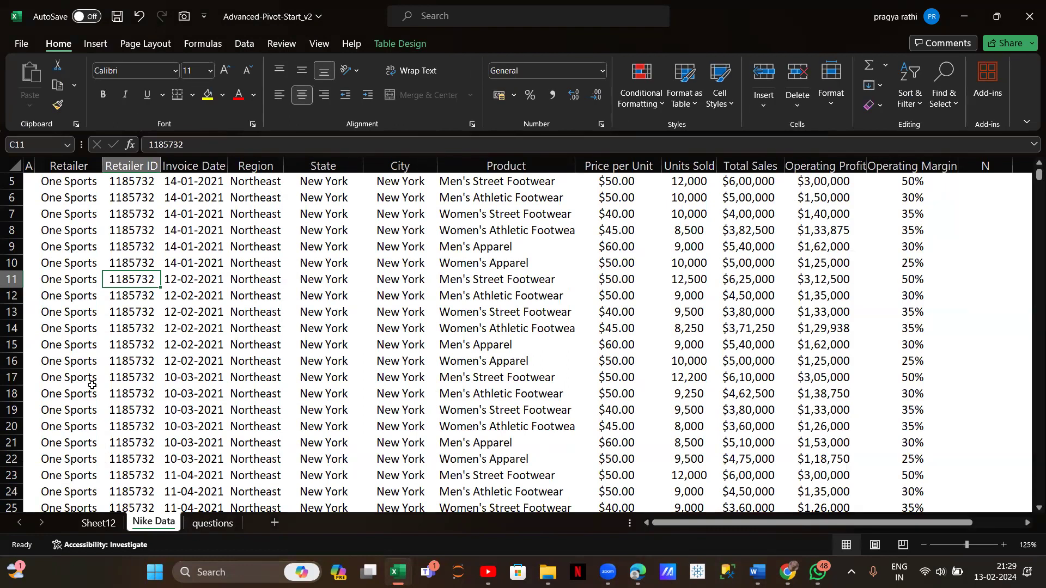
scroll(56, 240, "up", 1)
scroll(56, 239, "up", 2)
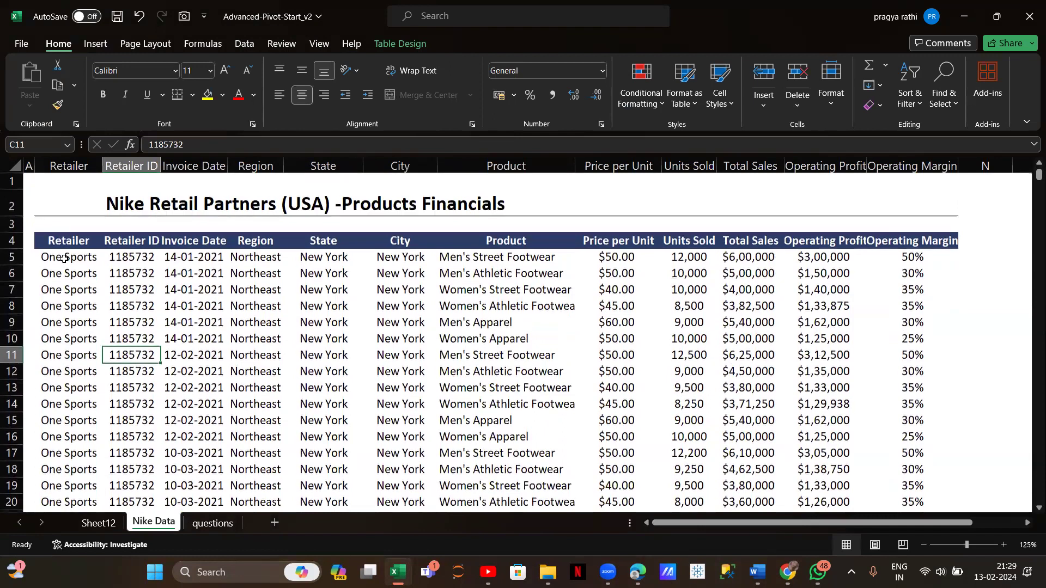
- Check the Nike Data table from its first to its last record and reread the task list on the questions sheet
left_click(64, 257)
scroll(64, 258, "down", 1)
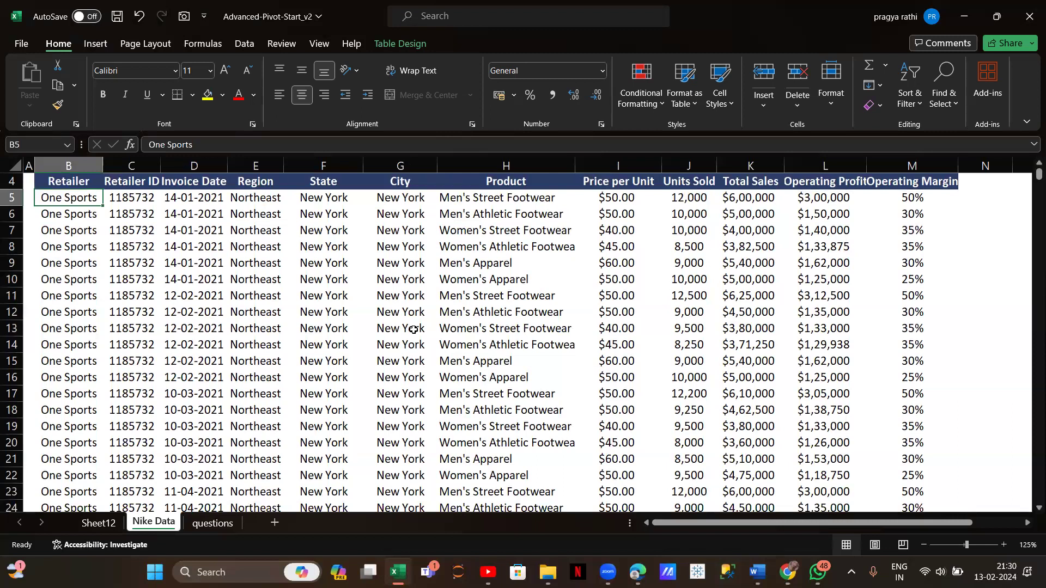
key("ctrl+Down")
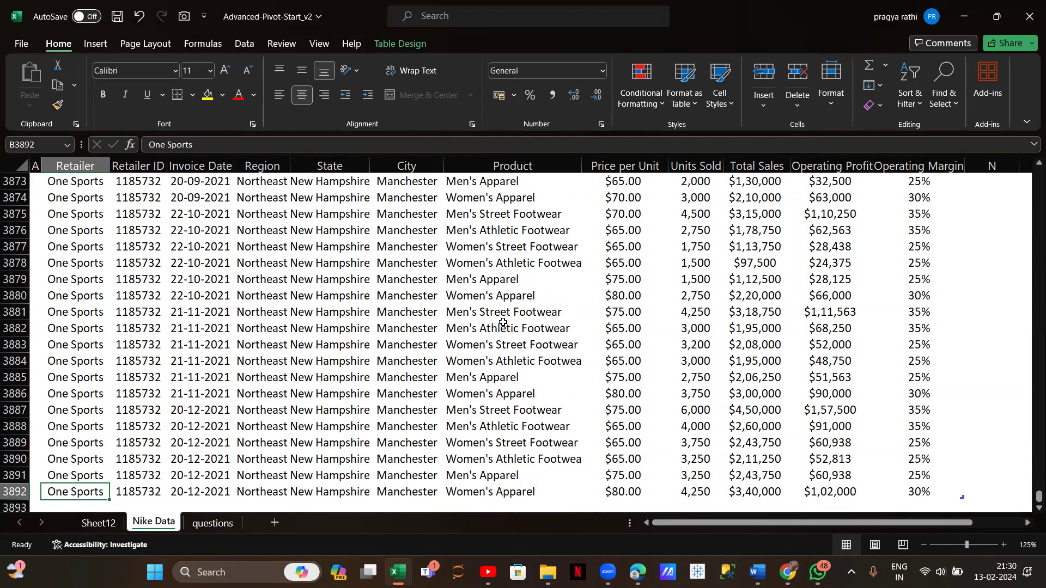
key("ctrl+Up")
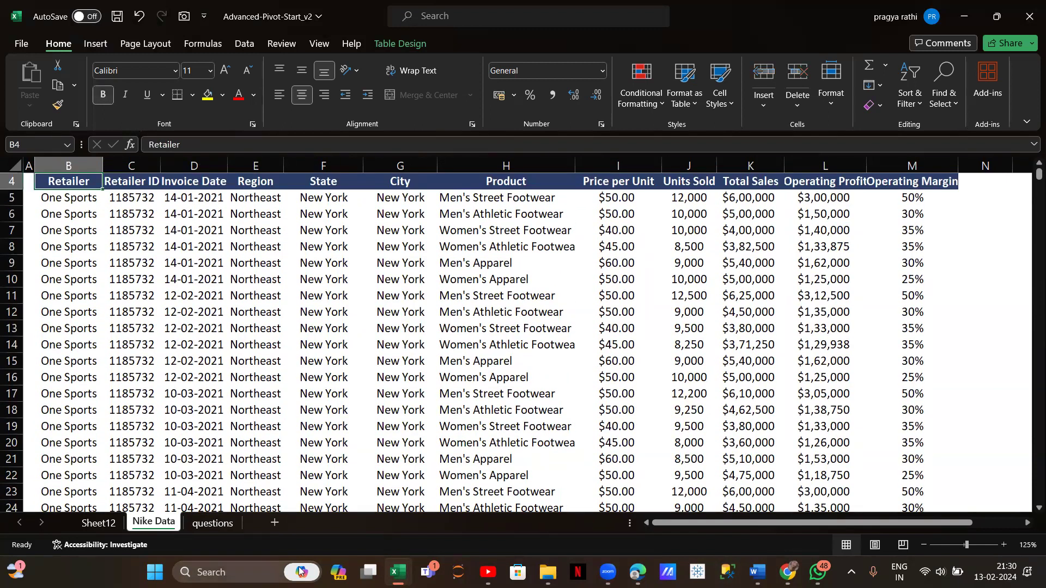
left_click(211, 523)
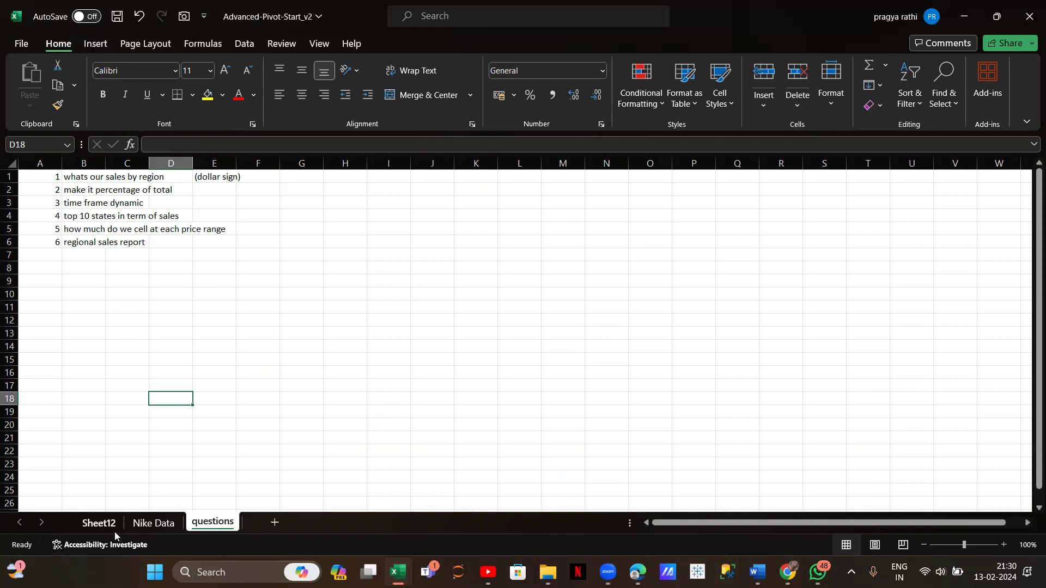
left_click(145, 523)
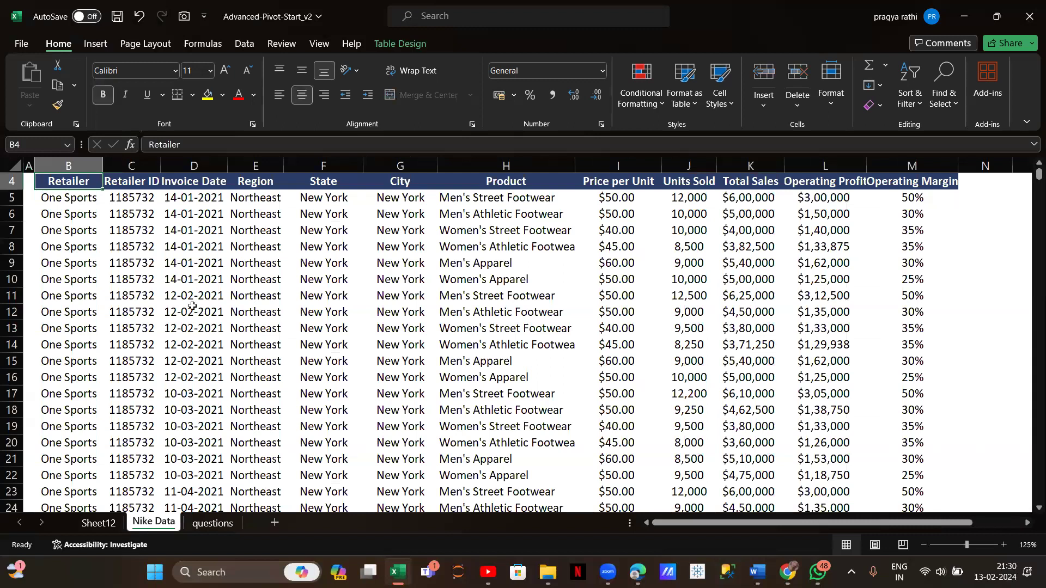
- Create a PivotTable from the NikeRetailSalesUSA table at cell H8 of the existing questions sheet
left_click(124, 292)
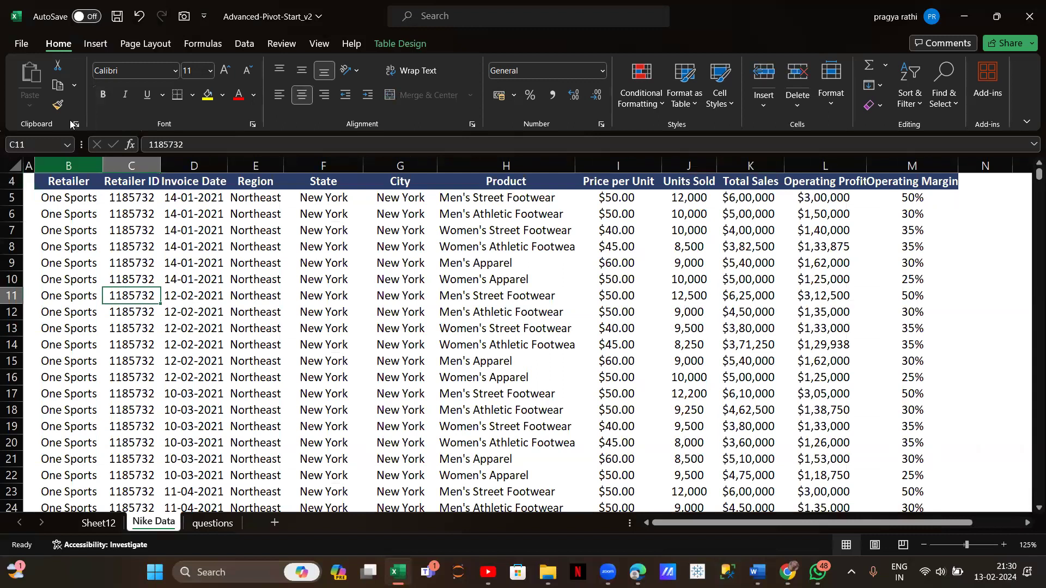
left_click(96, 44)
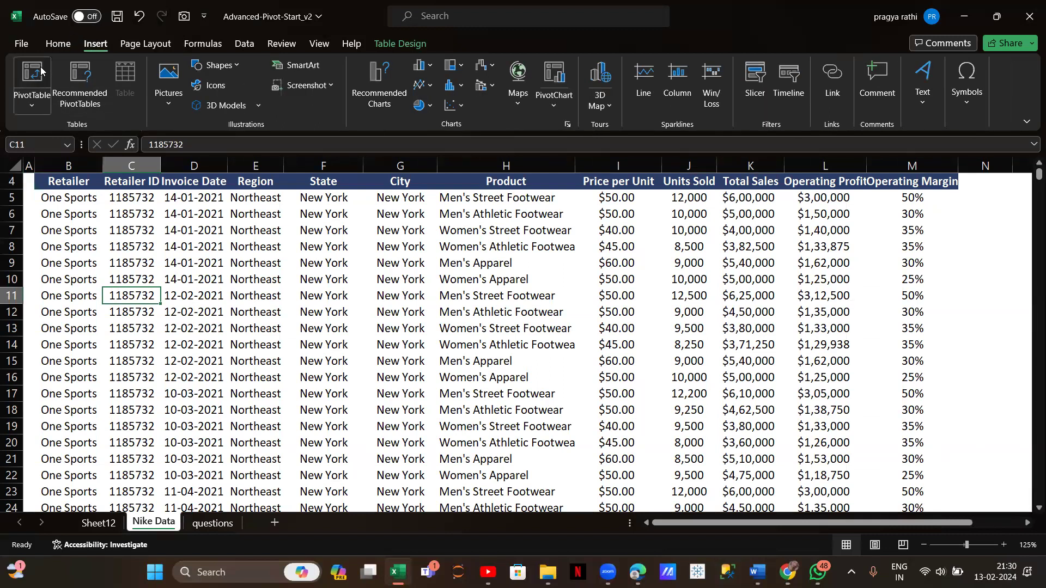
left_click(31, 79)
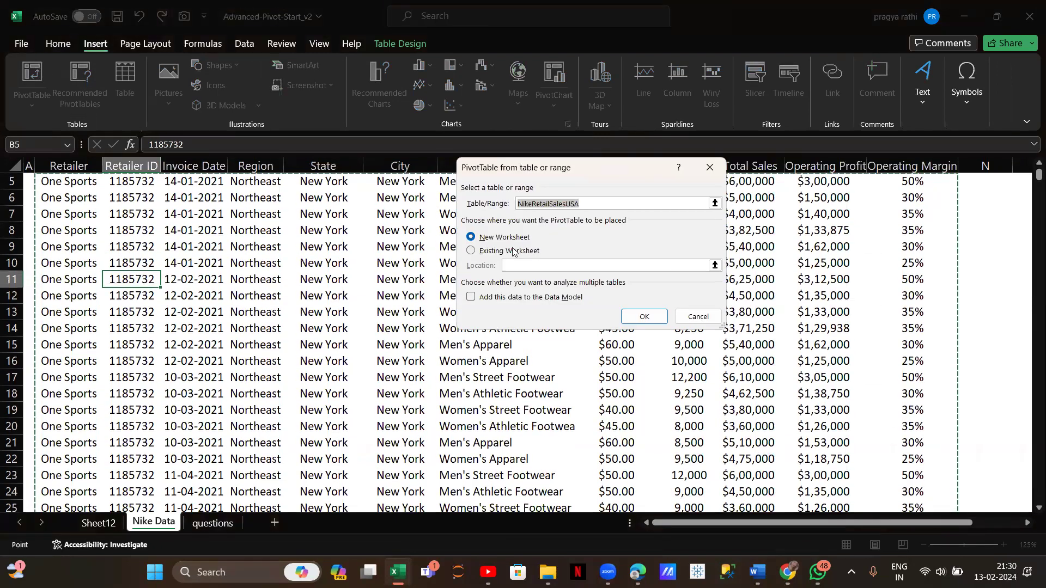
left_click(473, 252)
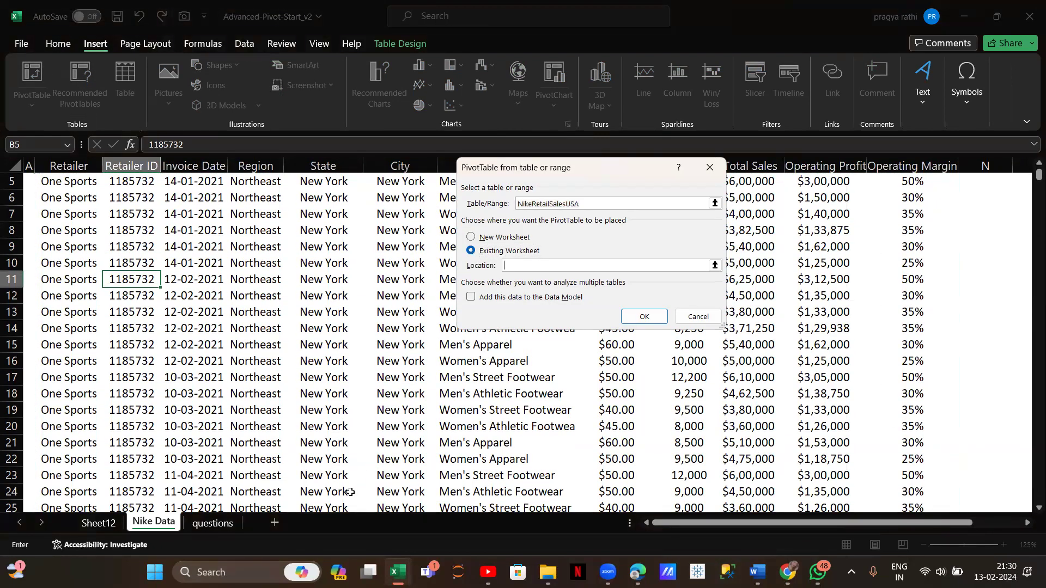
left_click(234, 523)
left_click(352, 270)
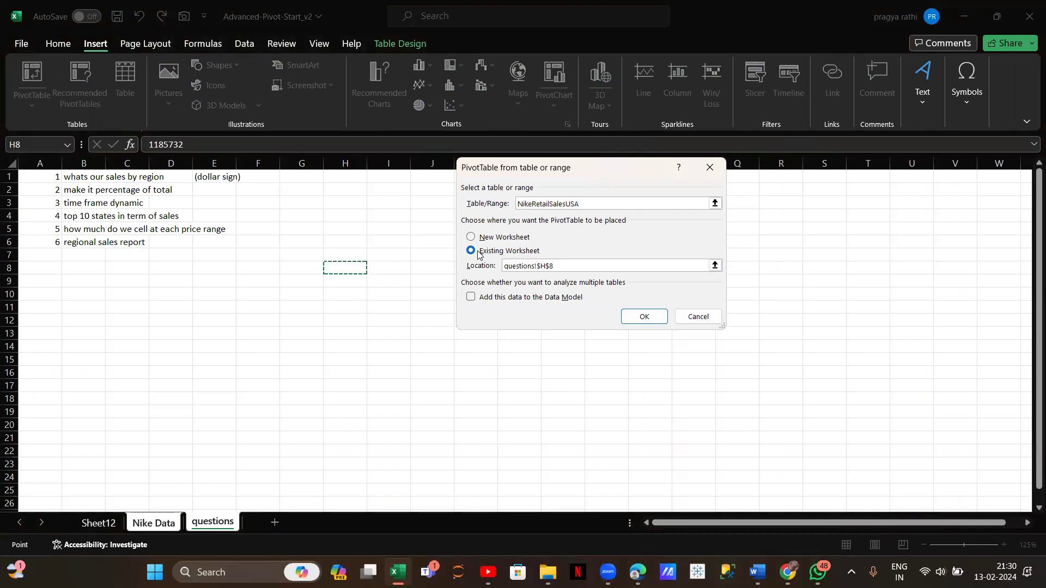
left_click(640, 322)
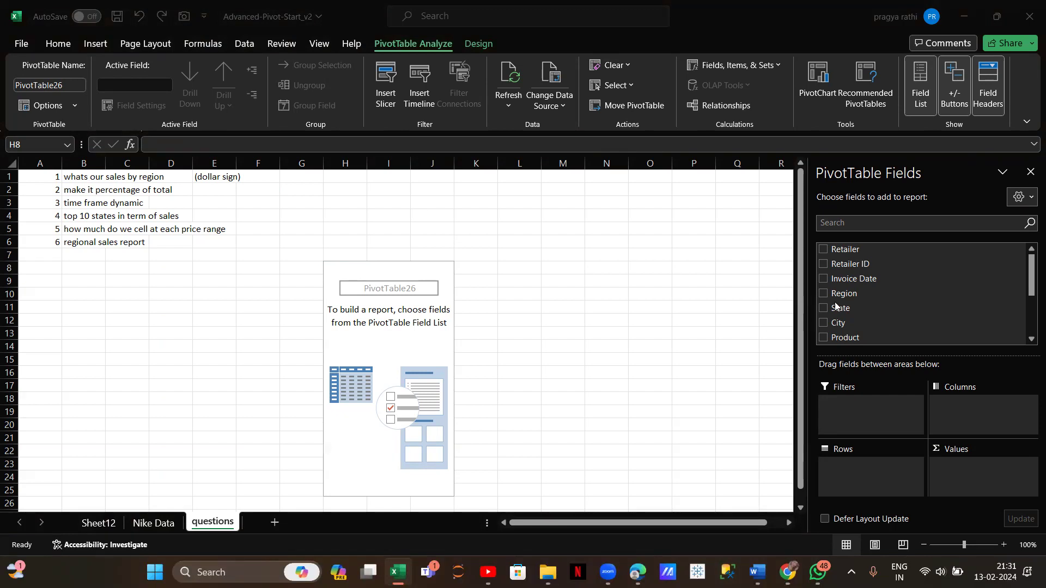
- Build the PivotTable with Total Sales summed as values and Region as rows
scroll(837, 305, "down", 1)
scroll(836, 305, "down", 1)
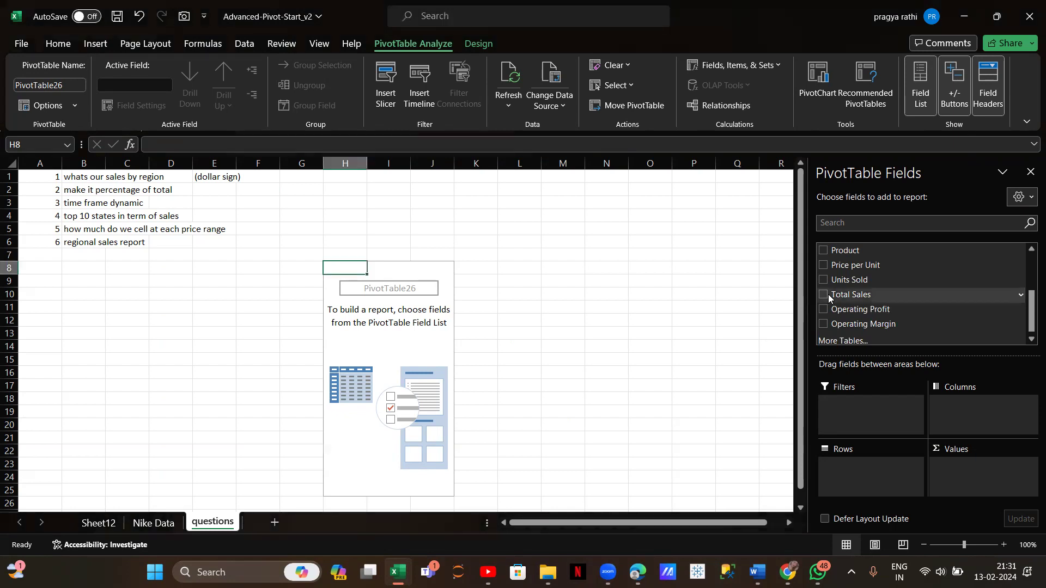
left_click_drag(836, 296, 959, 468)
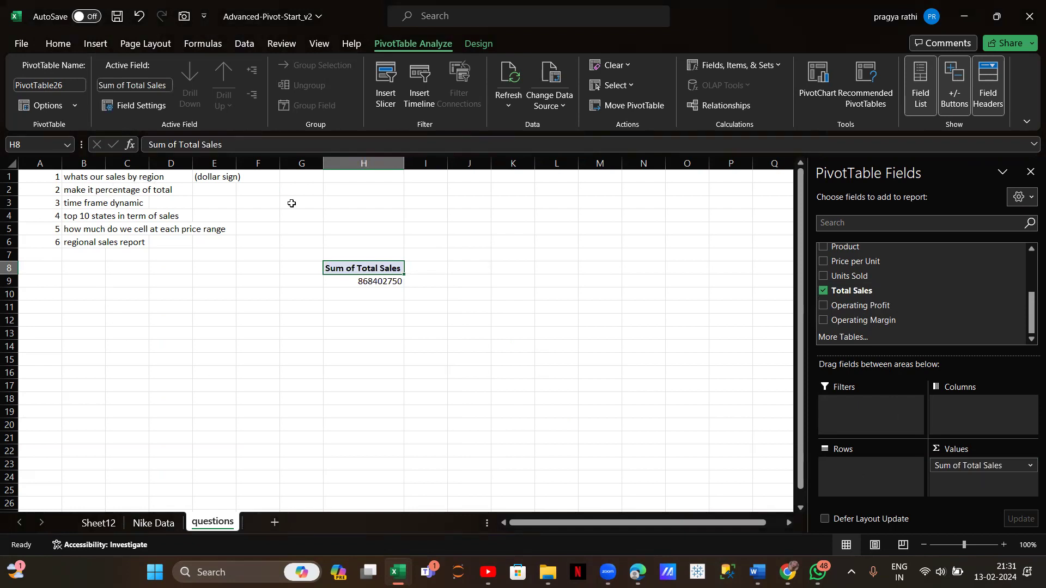
scroll(859, 299, "up", 2)
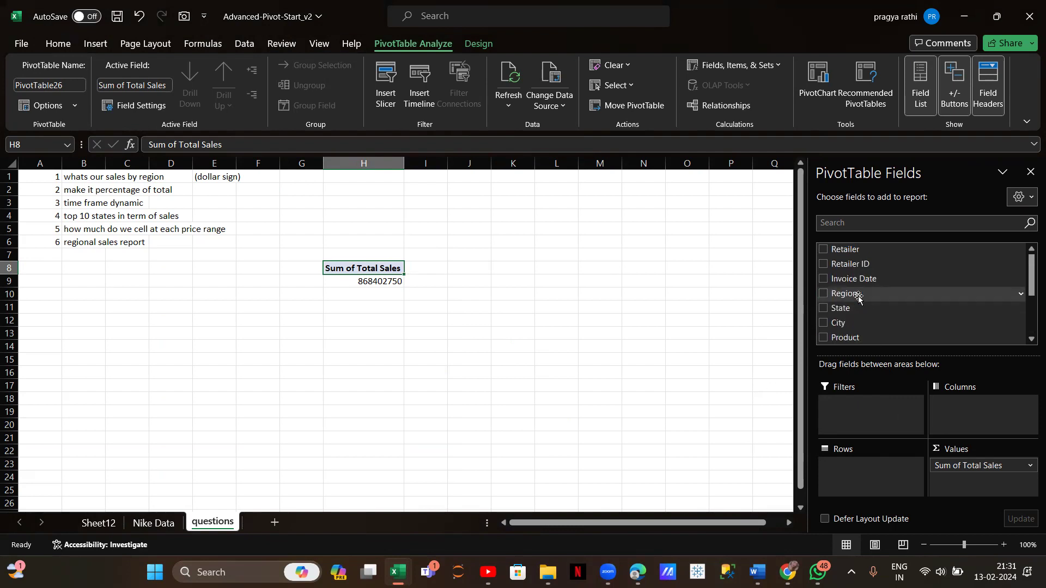
left_click(824, 295)
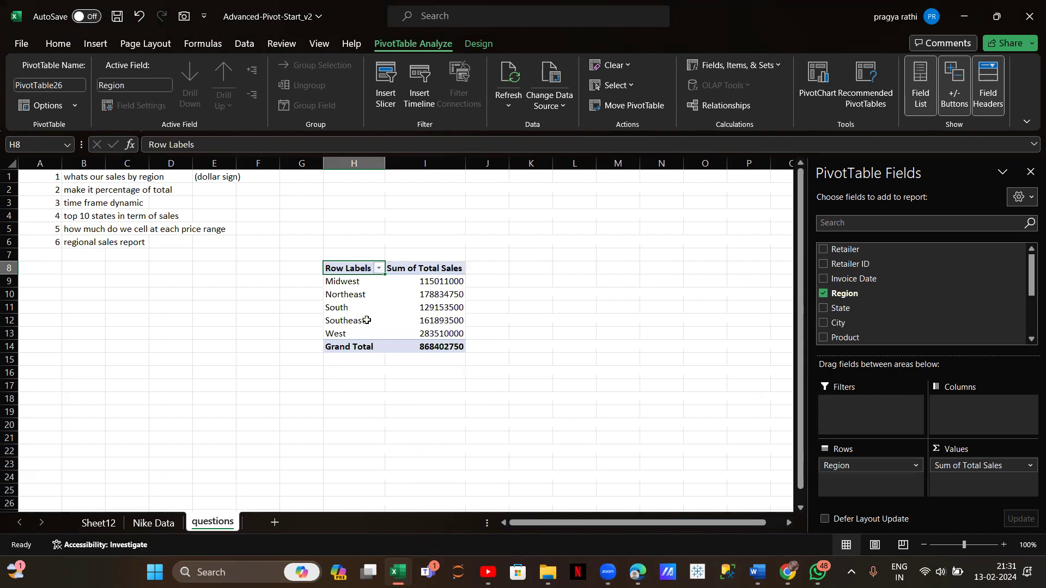
- Format the Sum of Total Sales values as Accounting with the $ English (Canada) symbol and 0 decimal places
mouse_move(450, 307)
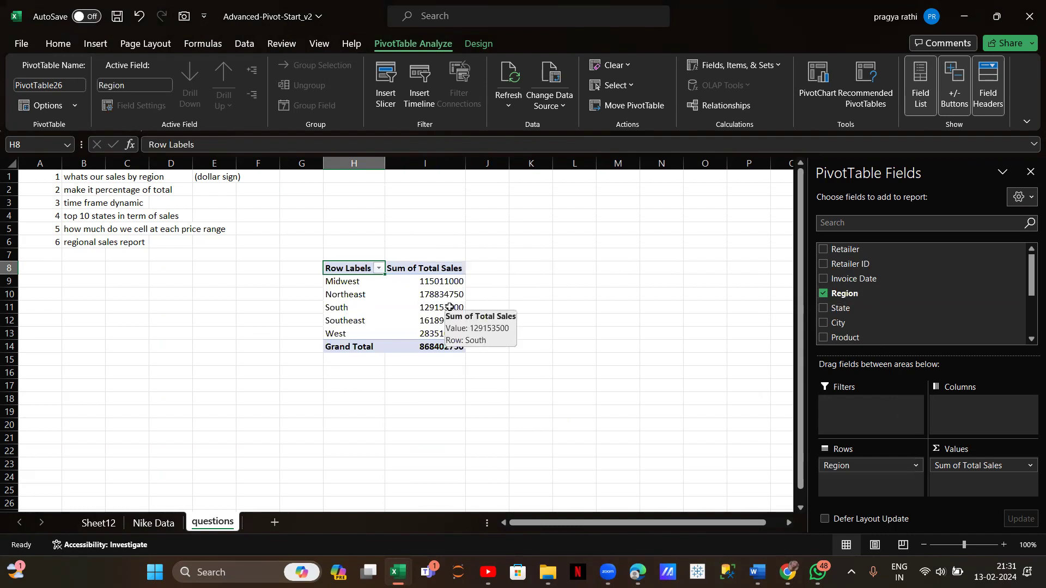
left_click(438, 295)
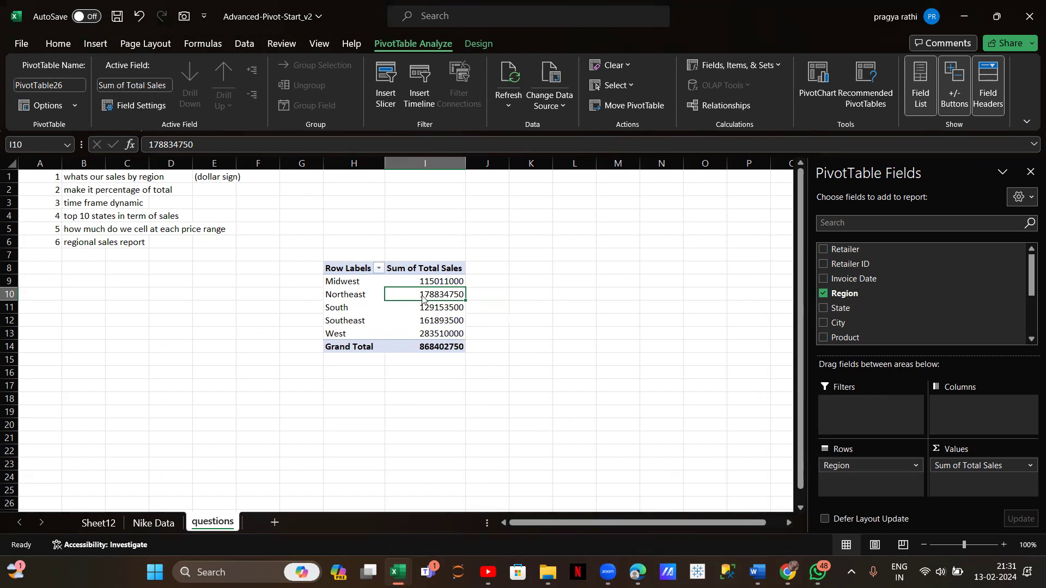
right_click(423, 298)
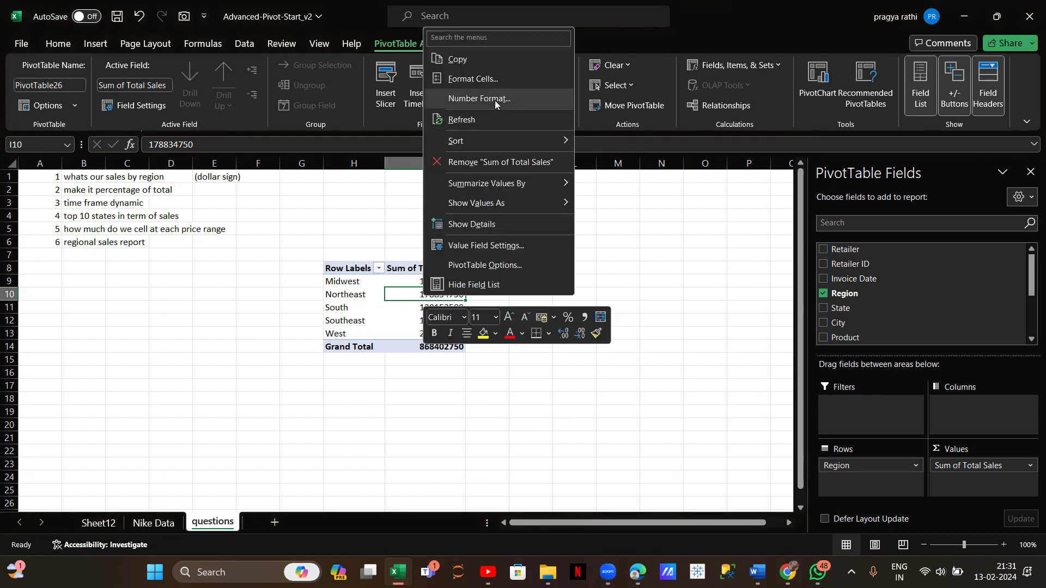
left_click(448, 98)
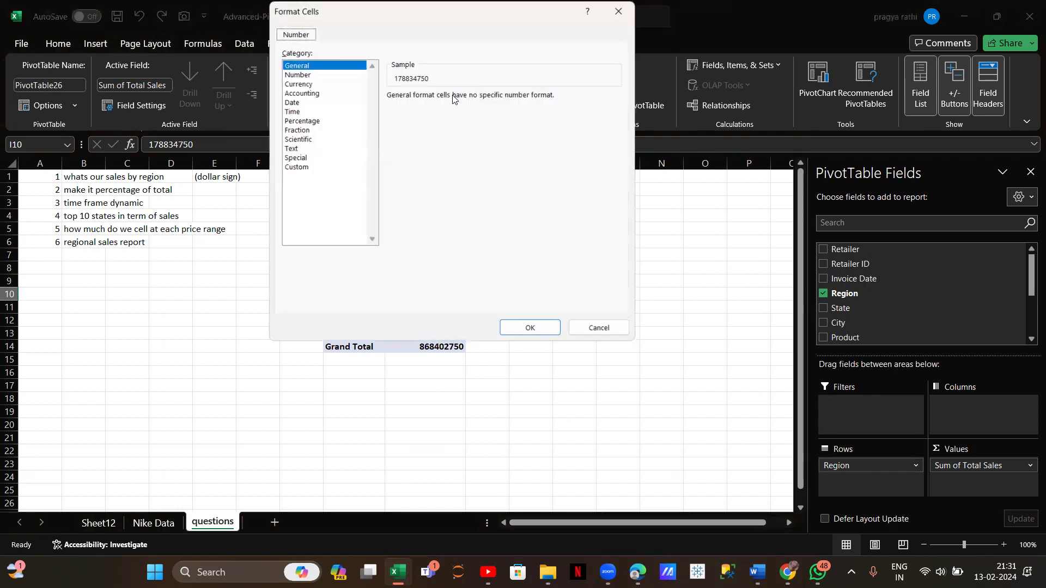
left_click(315, 94)
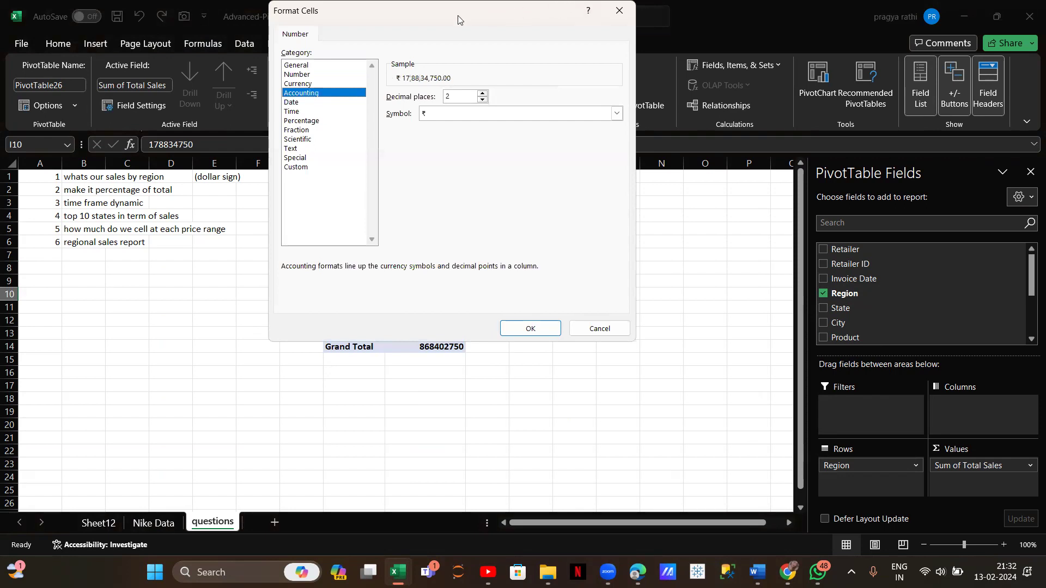
left_click_drag(458, 19, 216, 28)
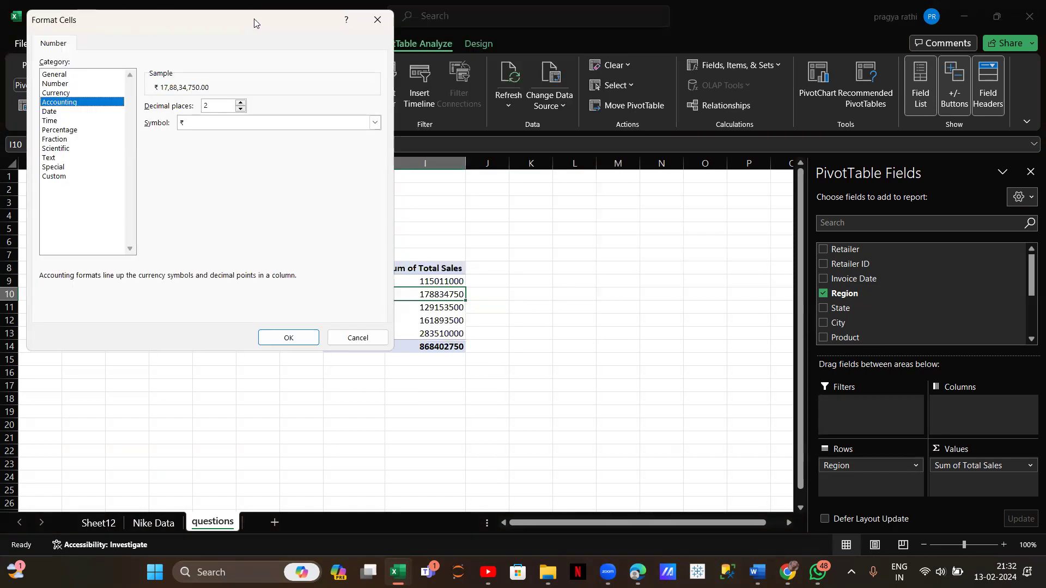
left_click(375, 123)
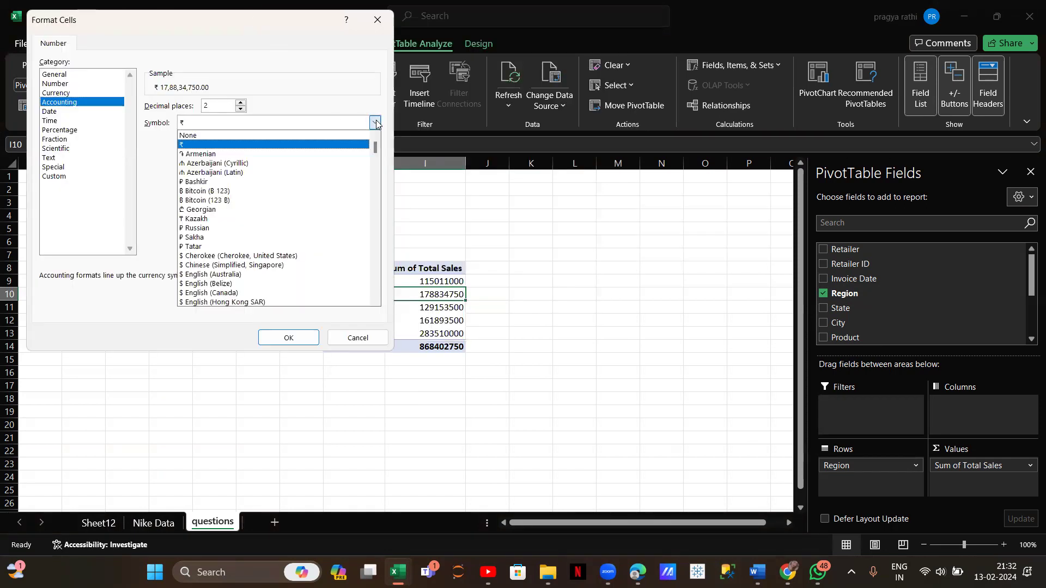
left_click(231, 294)
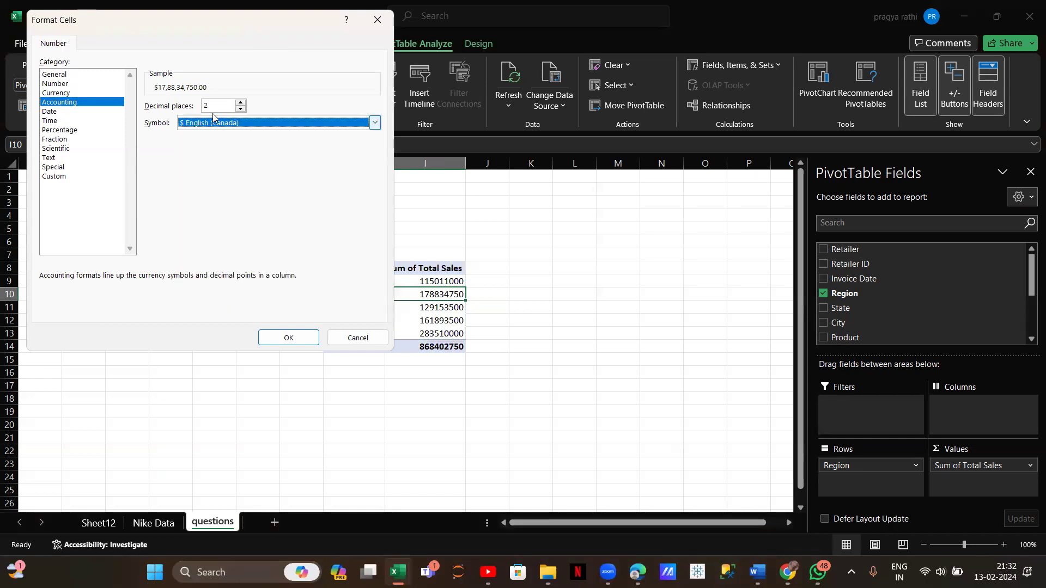
left_click(241, 109)
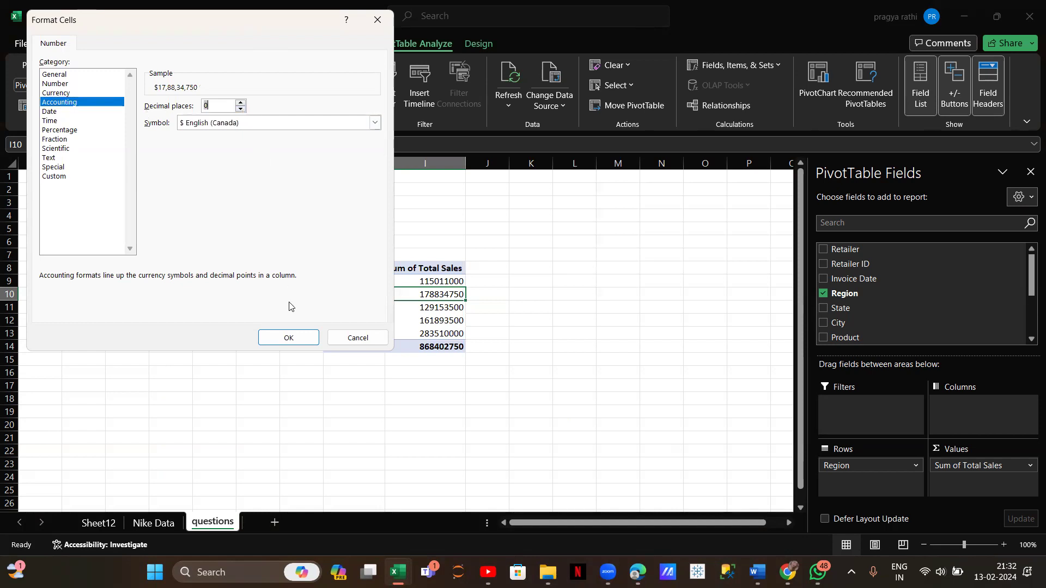
left_click(290, 338)
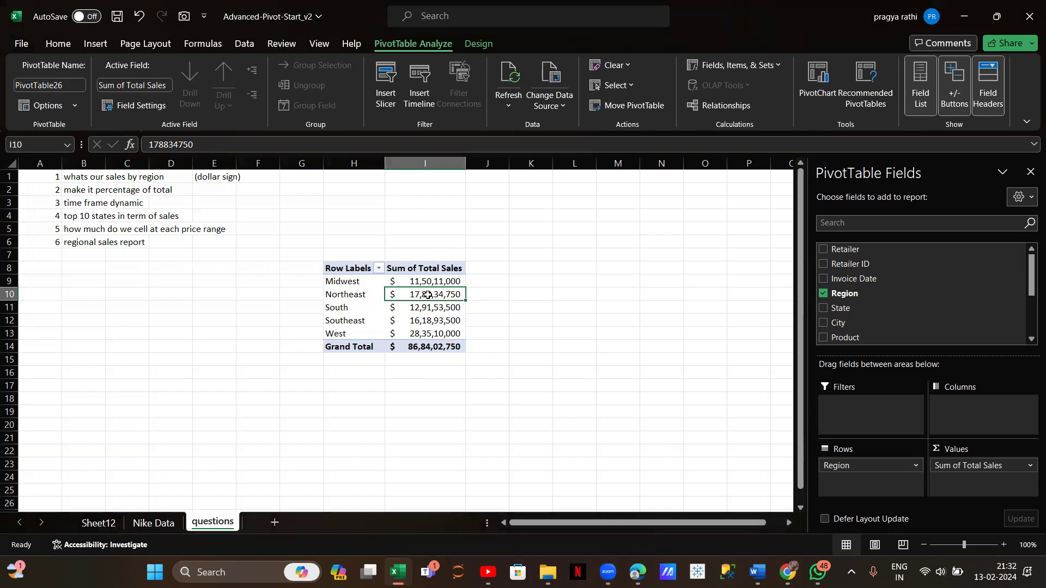
- Show the Sum of Total Sales values as % of Grand Total
mouse_move(427, 295)
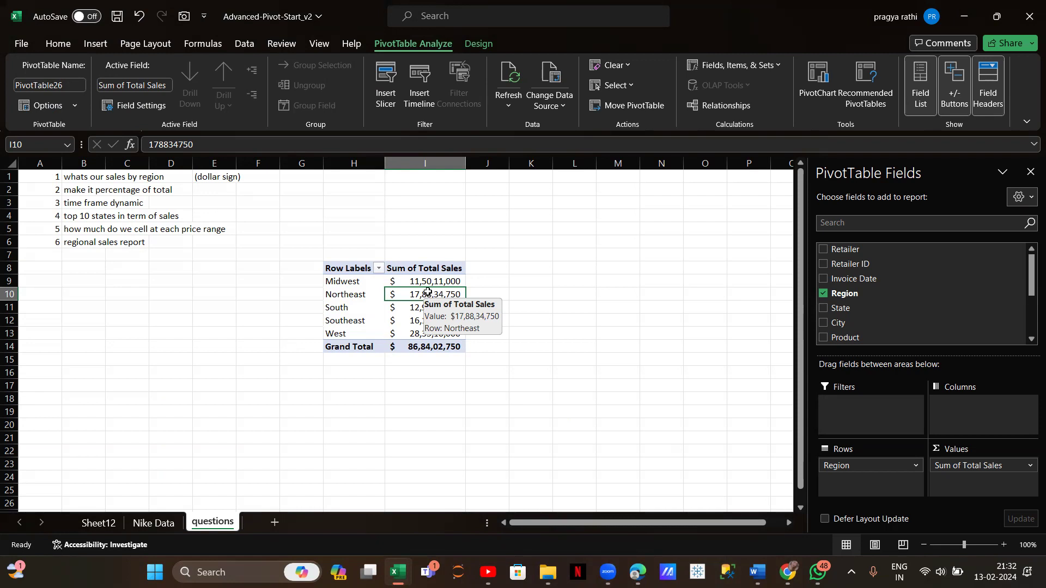
mouse_move(409, 347)
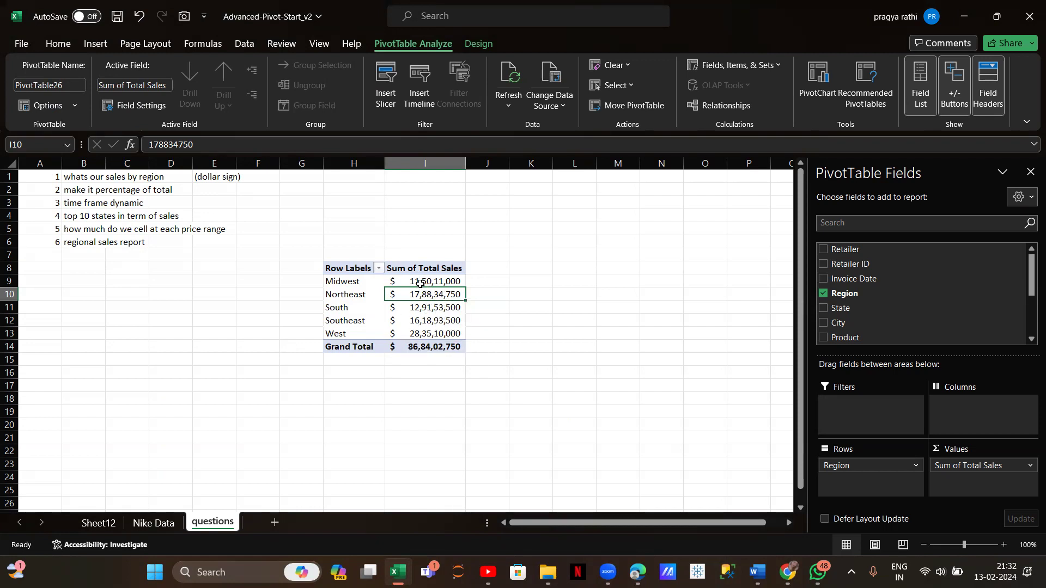
mouse_move(420, 283)
left_click(437, 267)
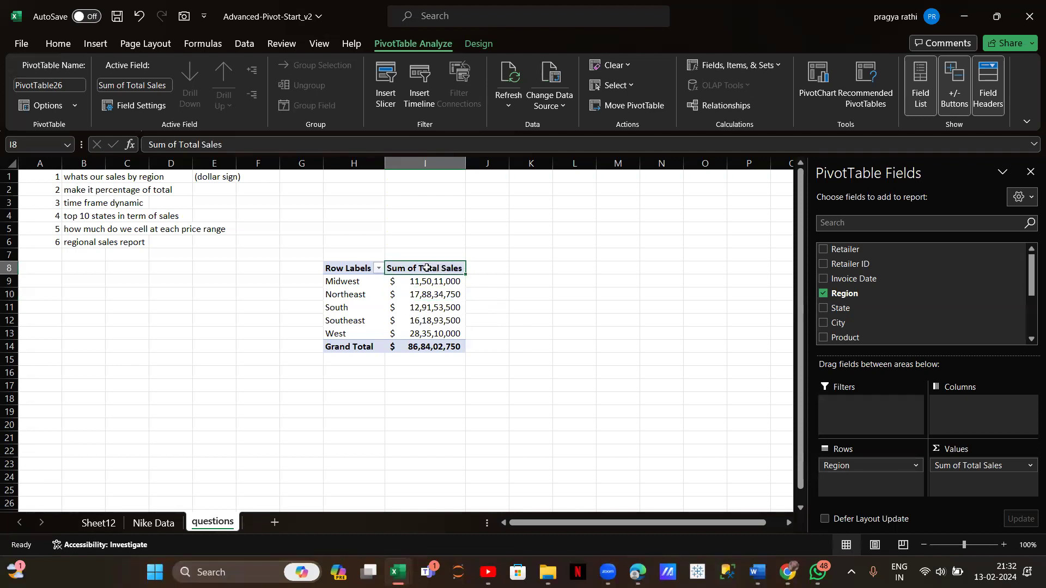
mouse_move(421, 323)
right_click(421, 271)
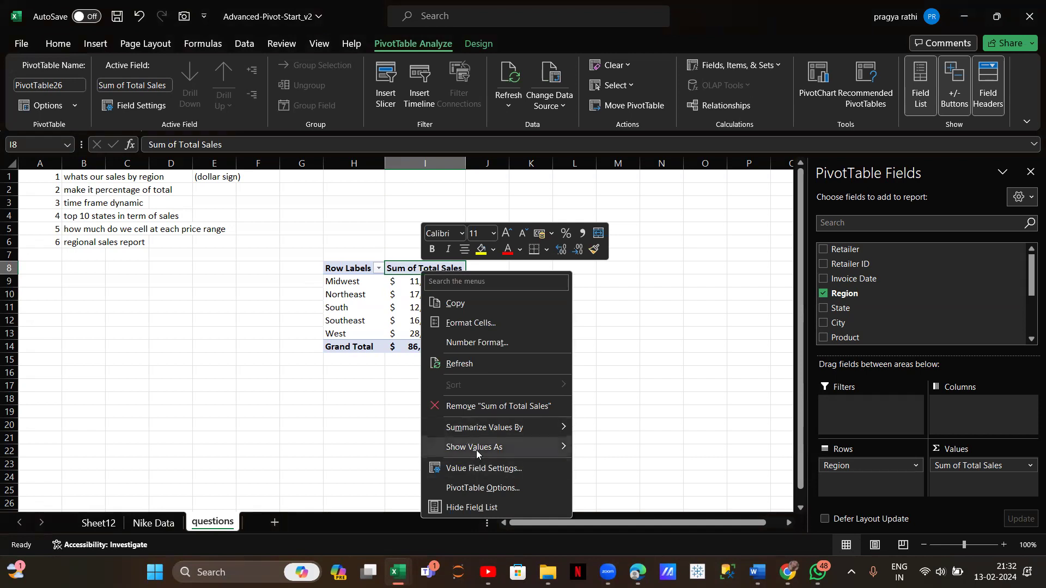
mouse_move(477, 450)
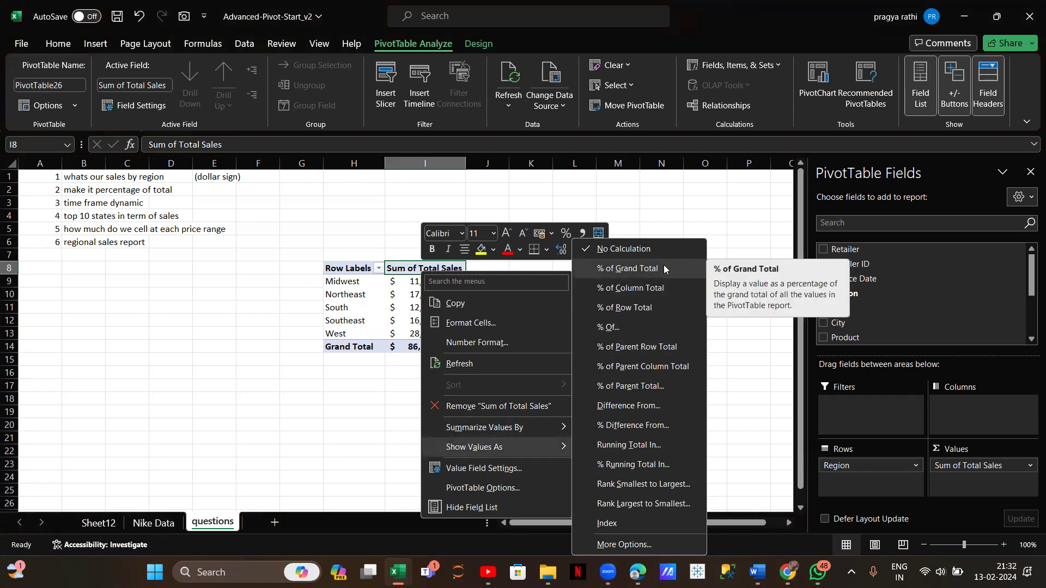
left_click(608, 268)
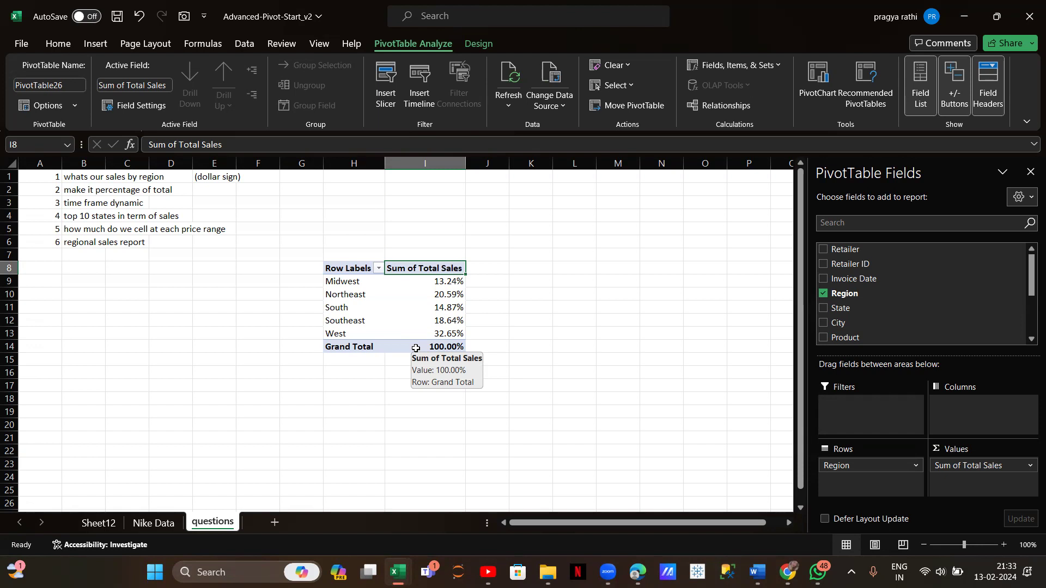
left_click(346, 271)
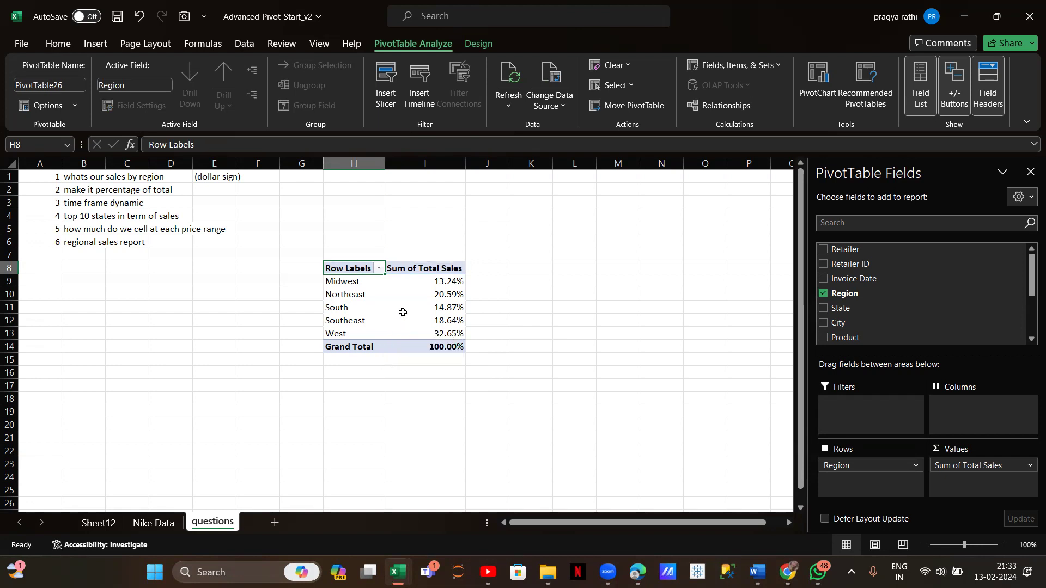
left_click(404, 313)
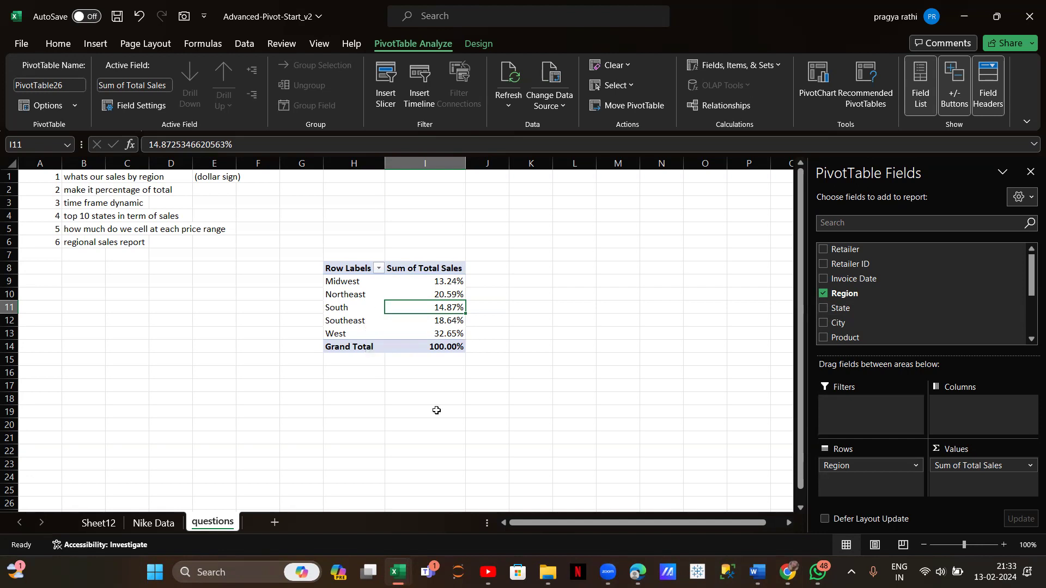
left_click(411, 269)
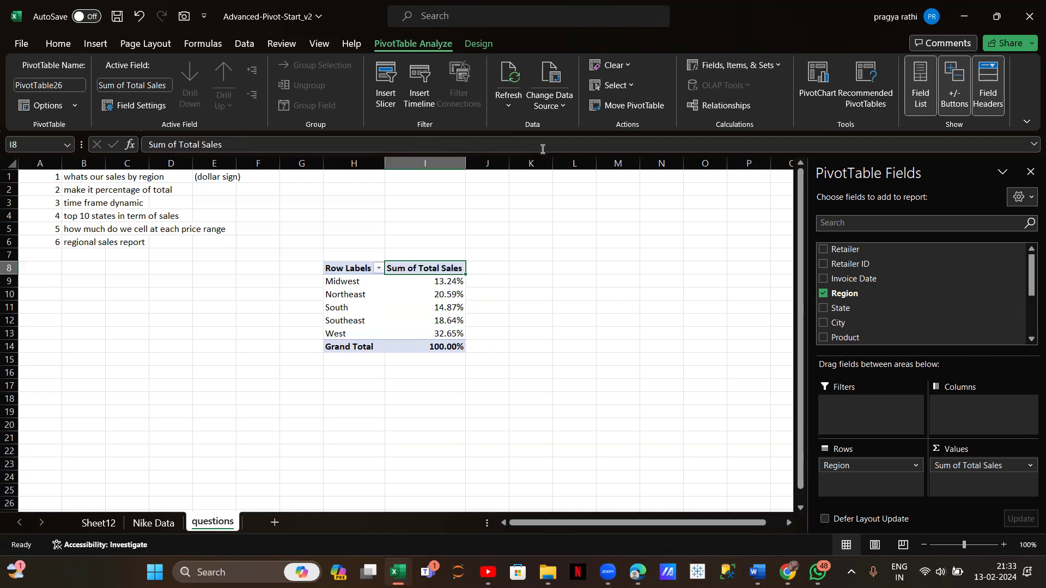
key("alt+Tab")
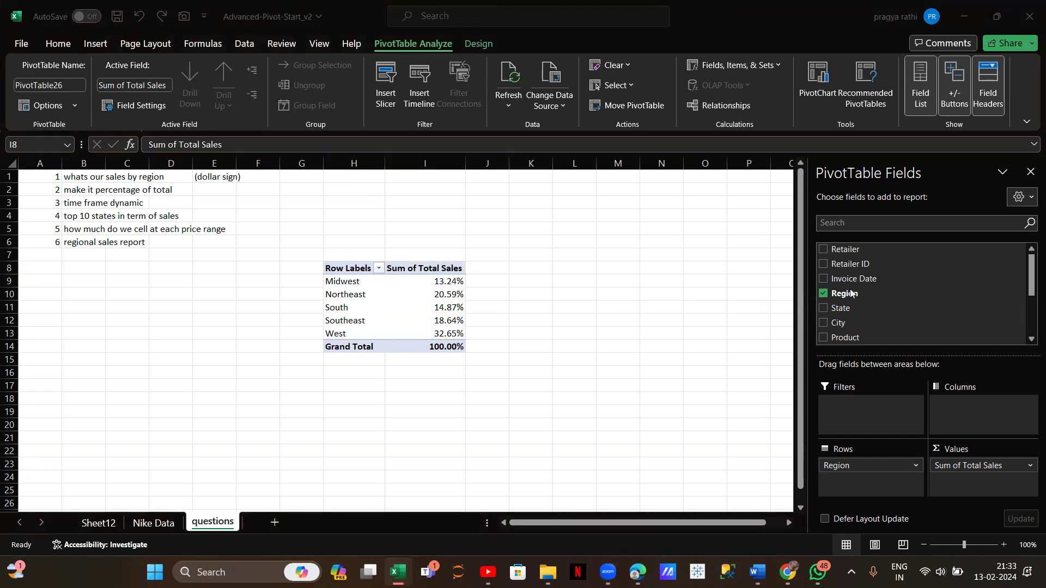
- Add the Total Sales field to the PivotTable's values a second time, alongside the percentage column
scroll(854, 312, "down", 3)
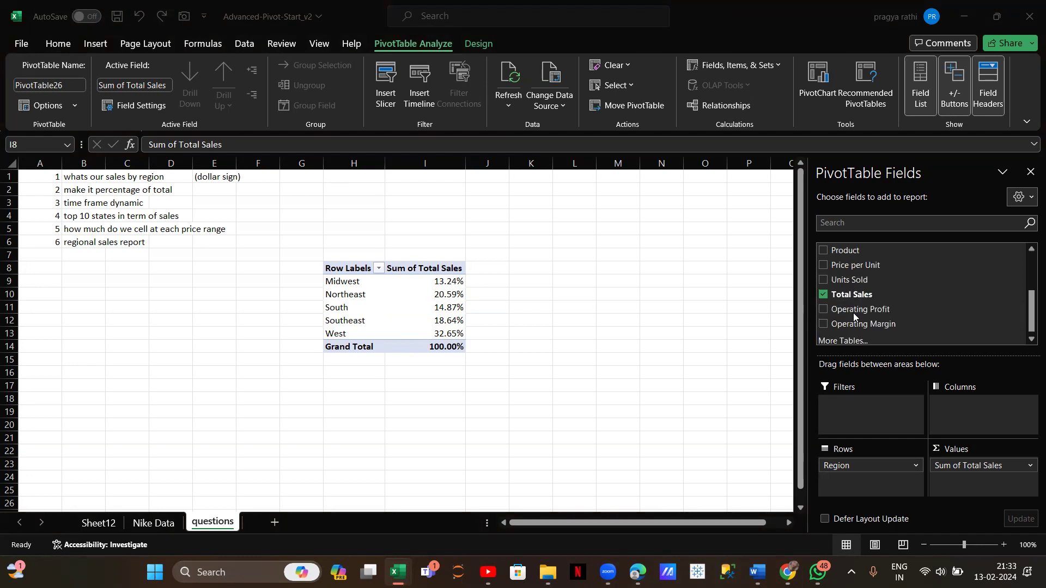
left_click_drag(842, 290, 969, 426)
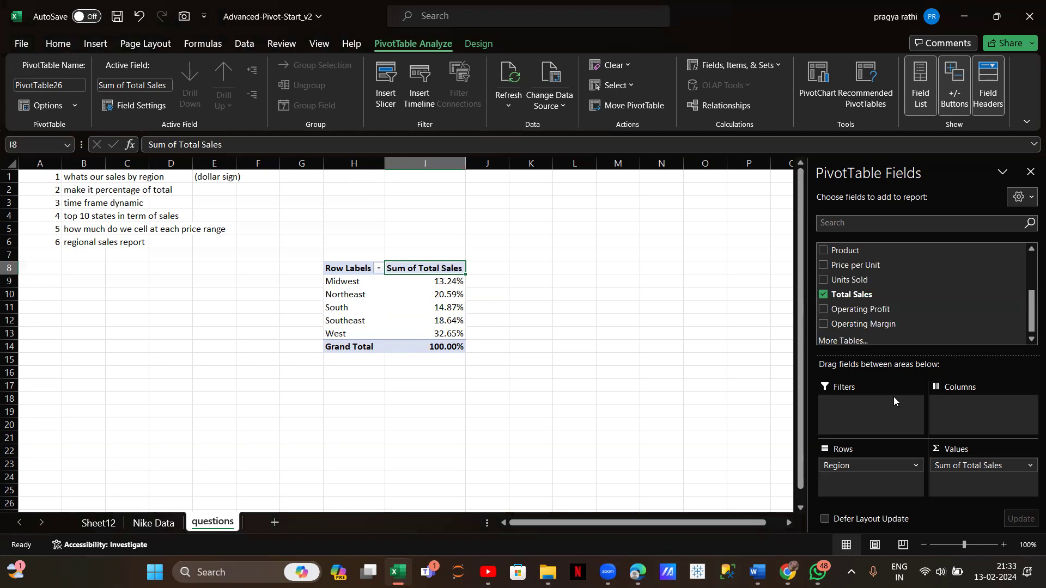
left_click_drag(851, 294, 957, 490)
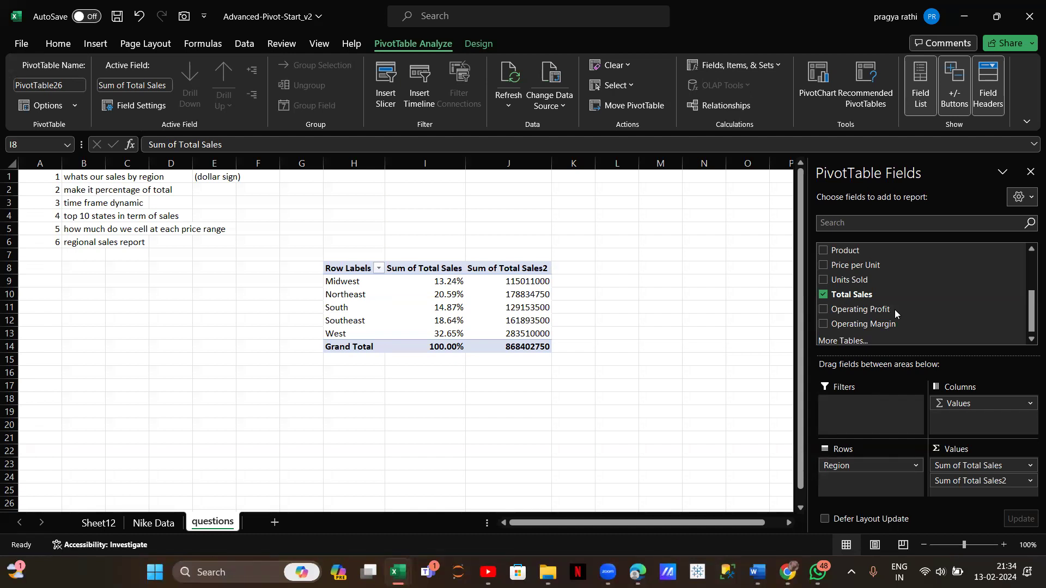
- Insert an Invoice Date timeline for the regional PivotTable and place it in the empty area beside the table
scroll(854, 293, "up", 2)
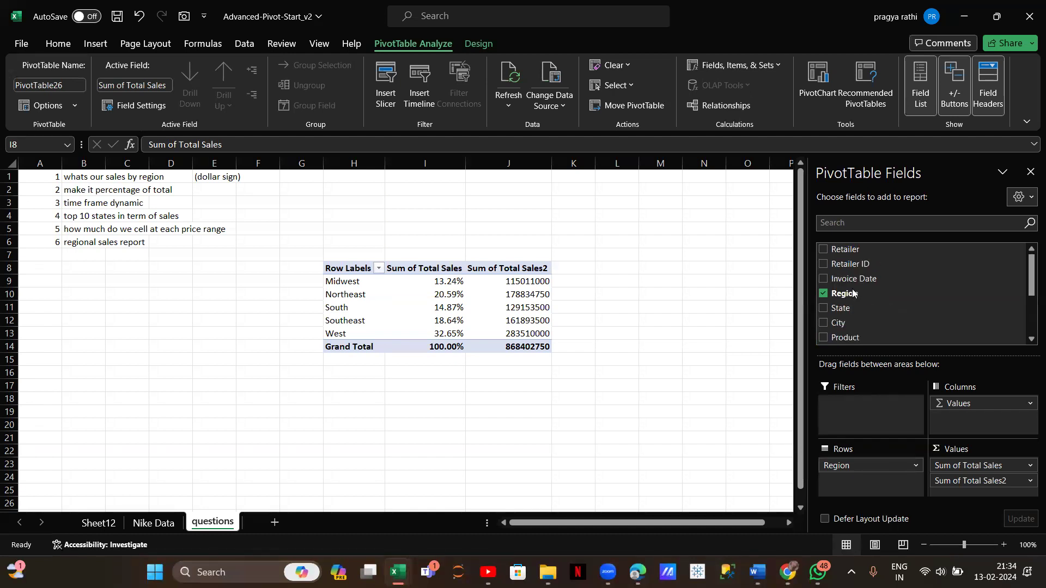
scroll(853, 292, "down", 1)
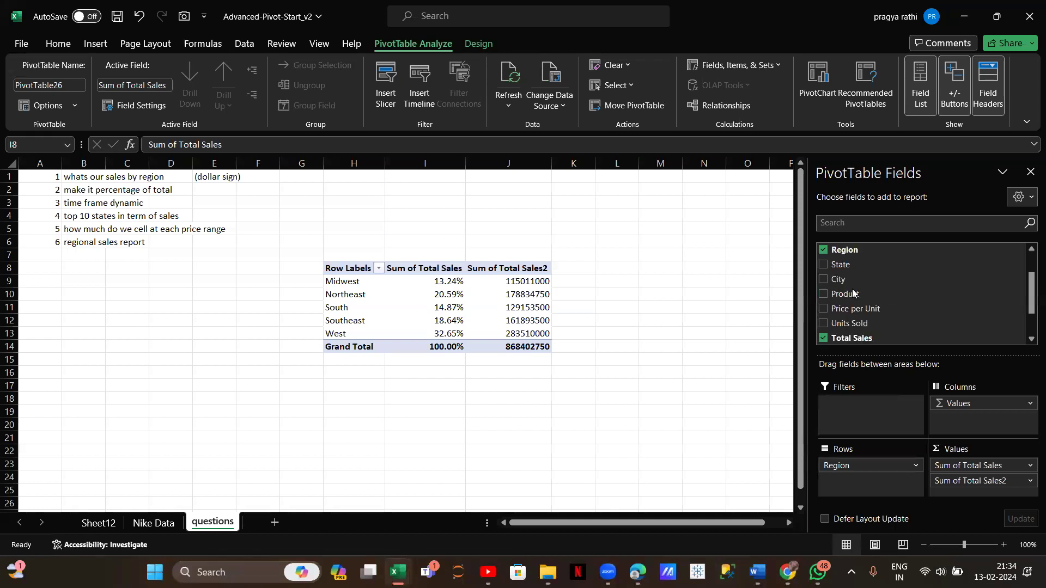
scroll(854, 292, "down", 1)
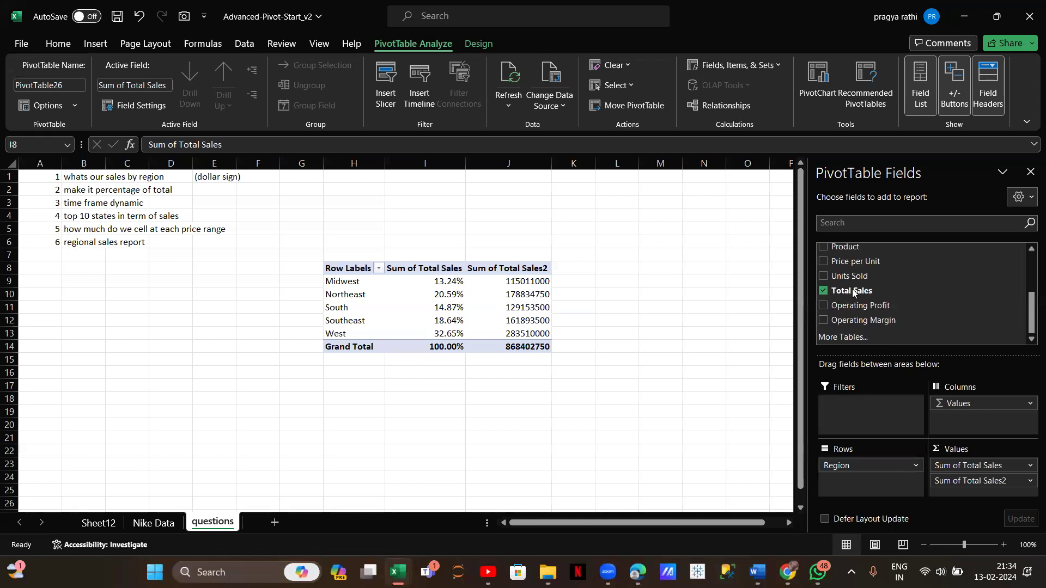
left_click(420, 95)
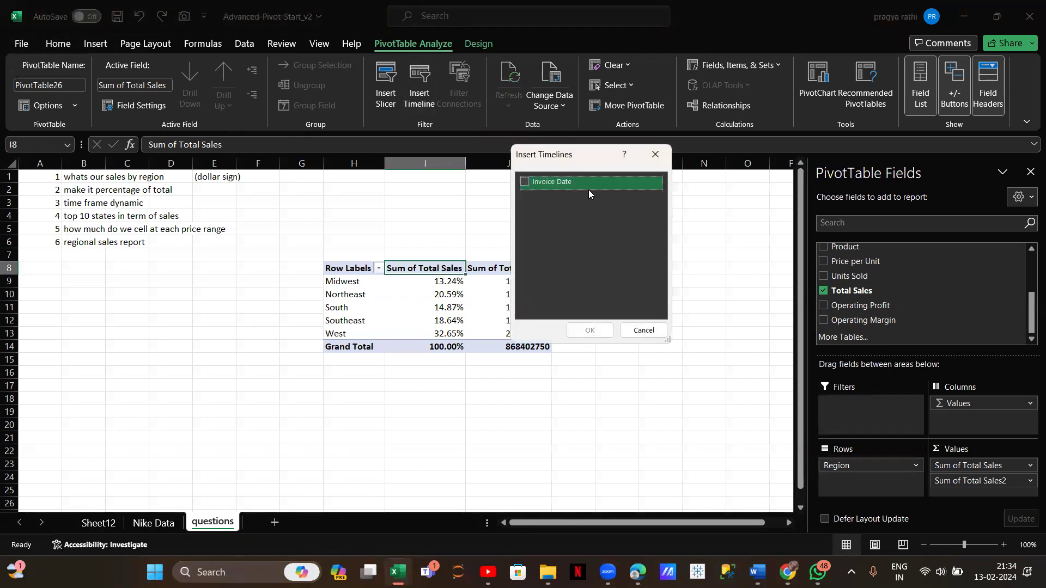
left_click(548, 180)
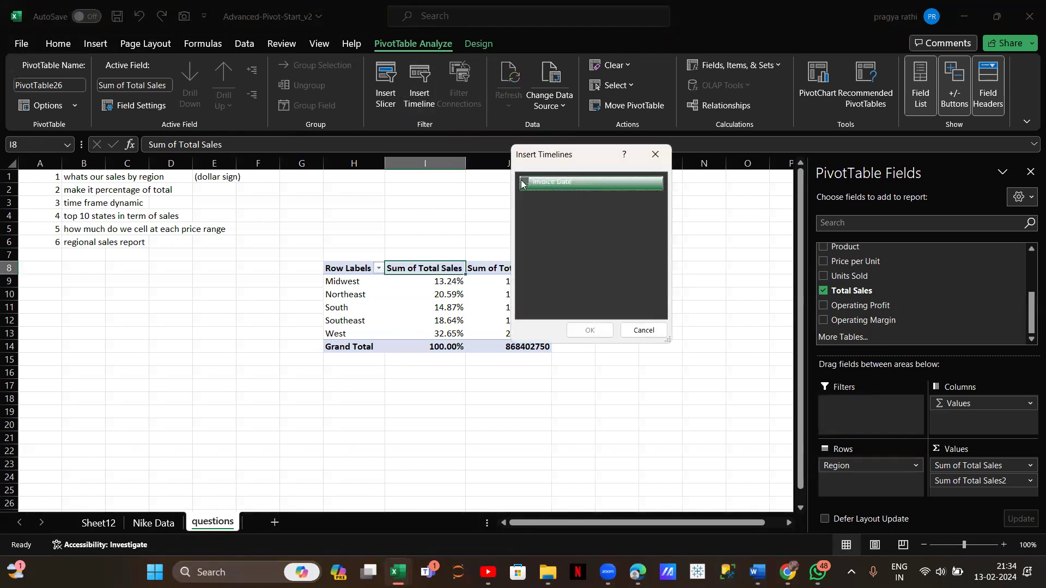
left_click(590, 330)
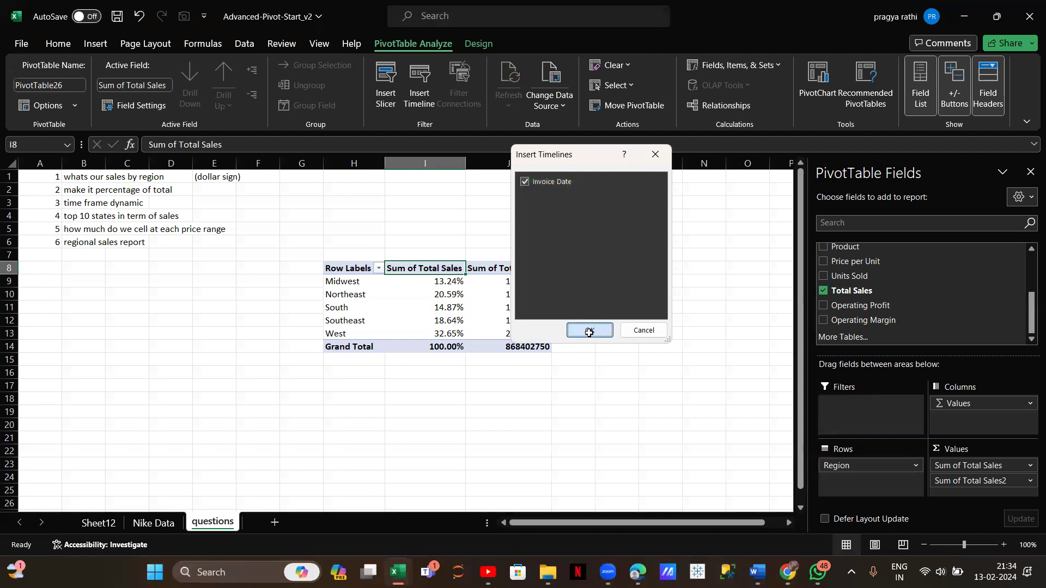
left_click_drag(459, 317, 745, 249)
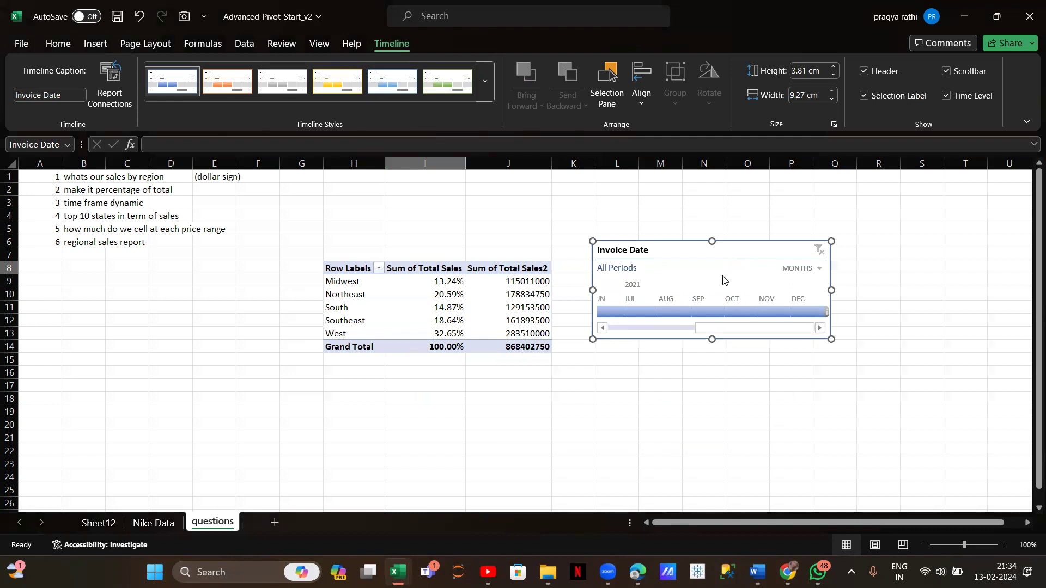
- Try filtering the regional PivotTable by month on the Invoice Date timeline, using Jul 2021 and Sep 2021
left_click(644, 316)
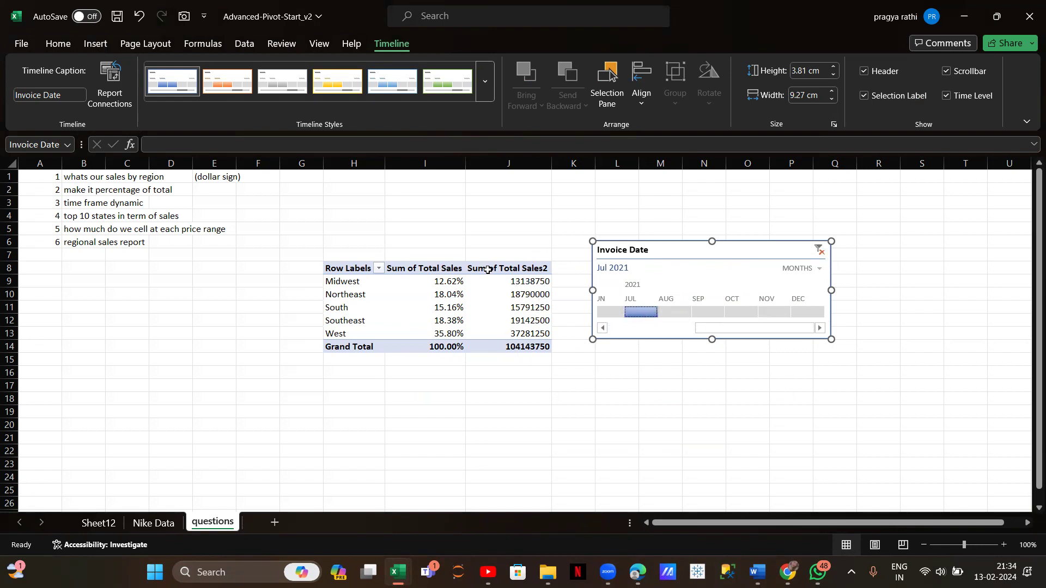
left_click(711, 316)
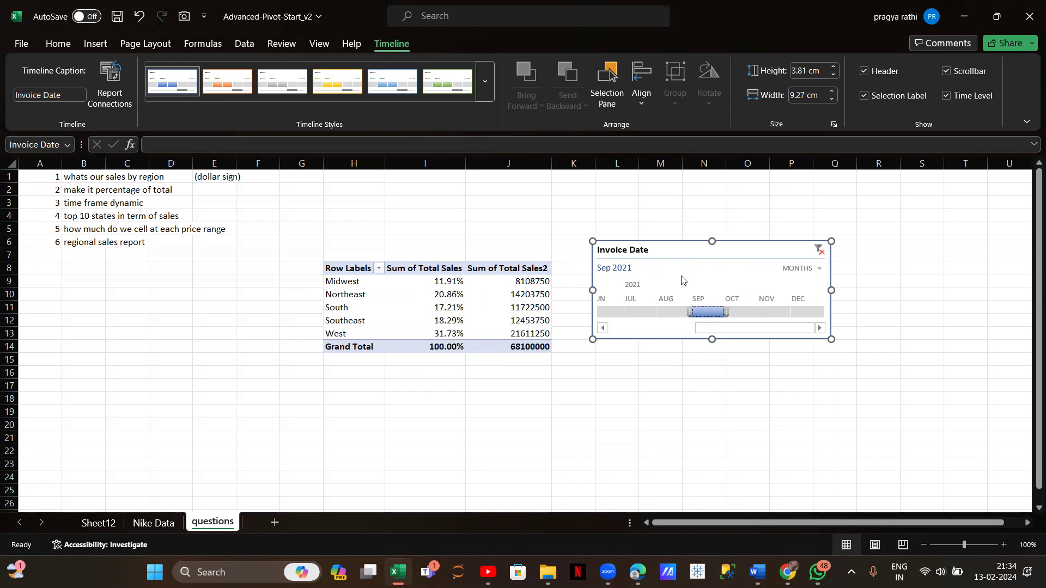
- Switch the Invoice Date timeline to quarters and filter by Q1 and Q2, ending on Q3 2021
left_click(799, 270)
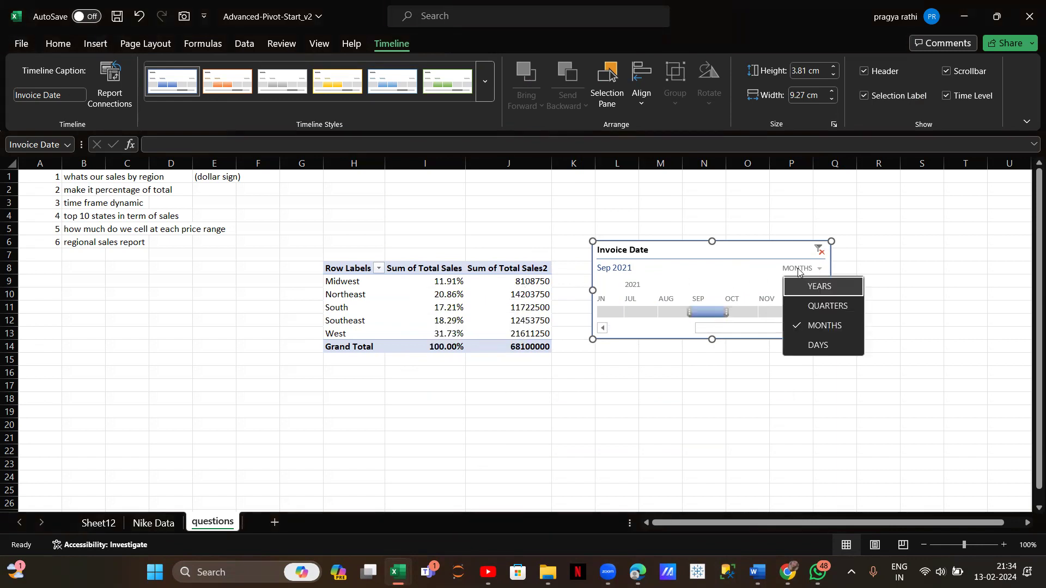
left_click(803, 314)
left_click(603, 313)
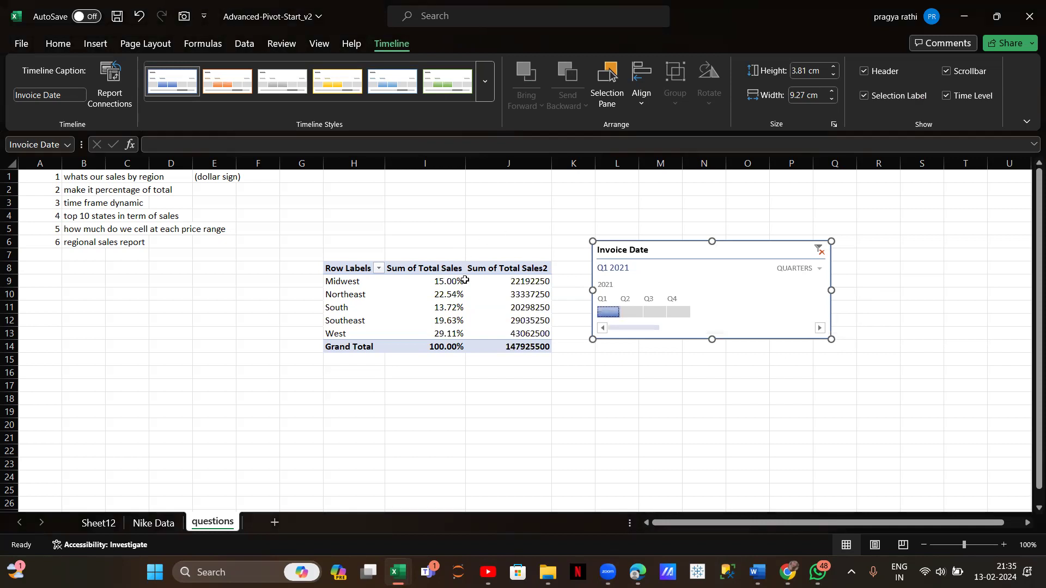
mouse_move(464, 281)
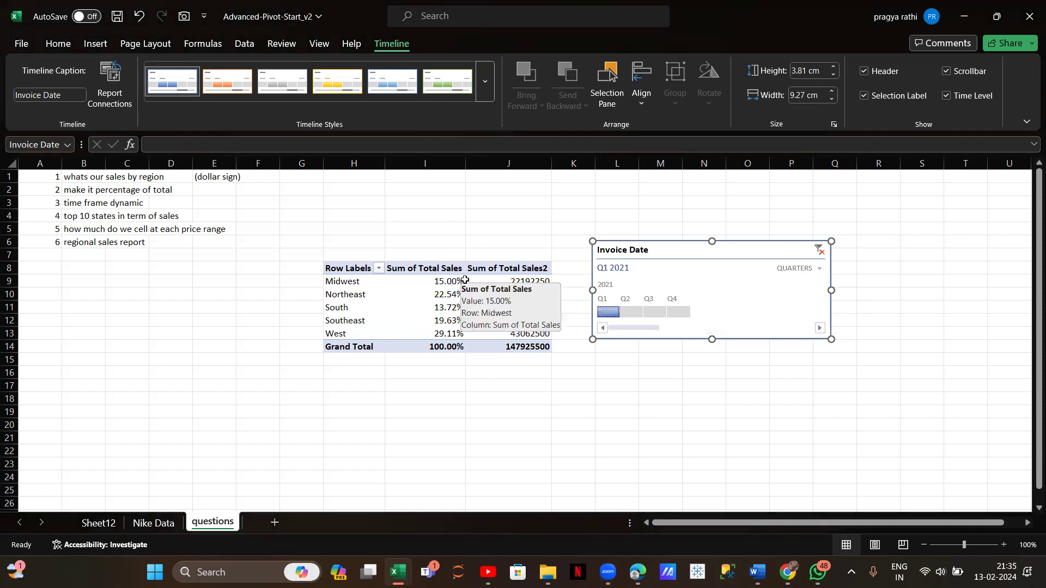
left_click(632, 312)
left_click(661, 313)
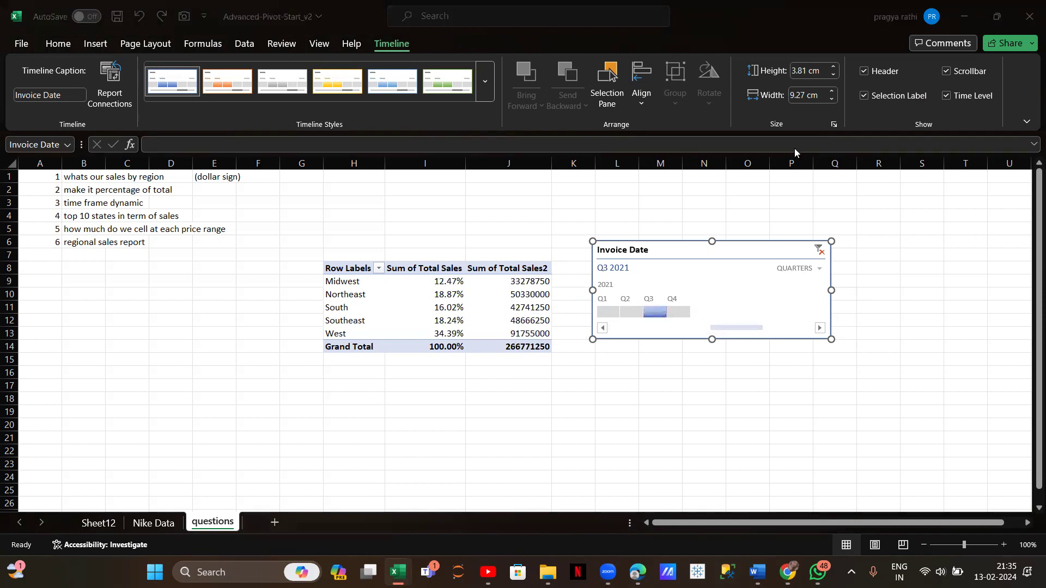
left_click(739, 253)
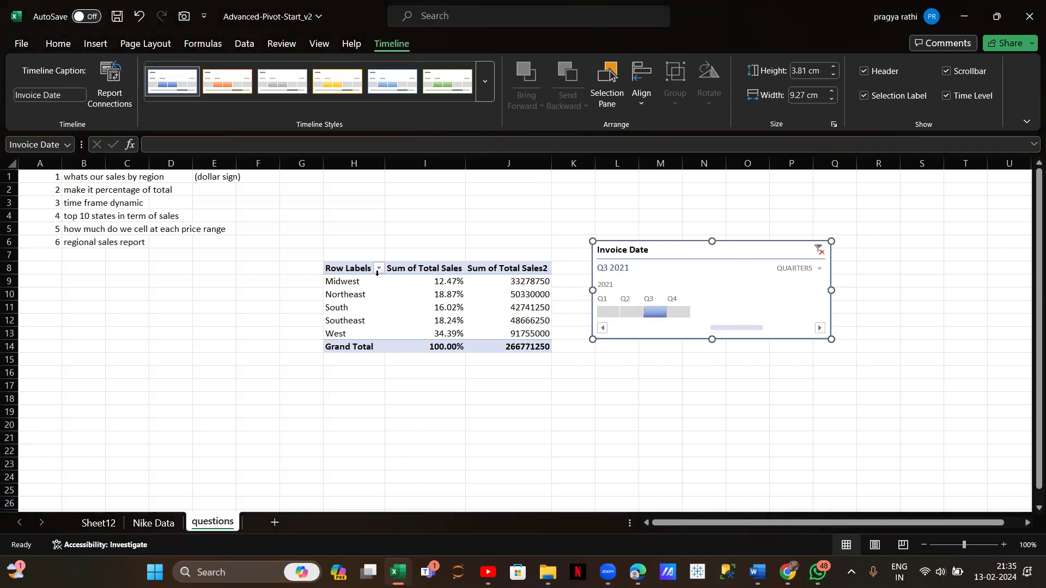
left_click(383, 290)
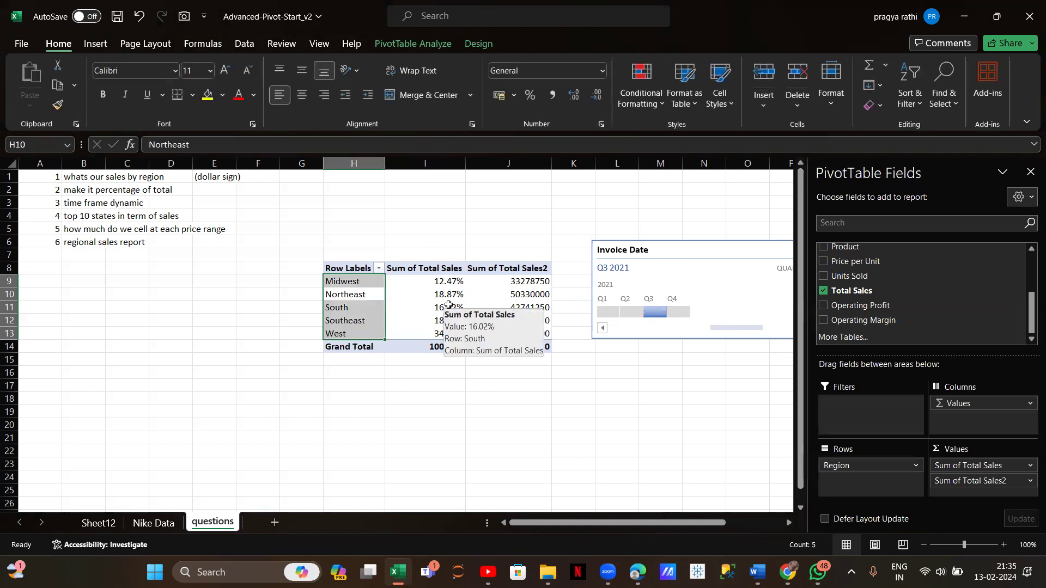
left_click(448, 305)
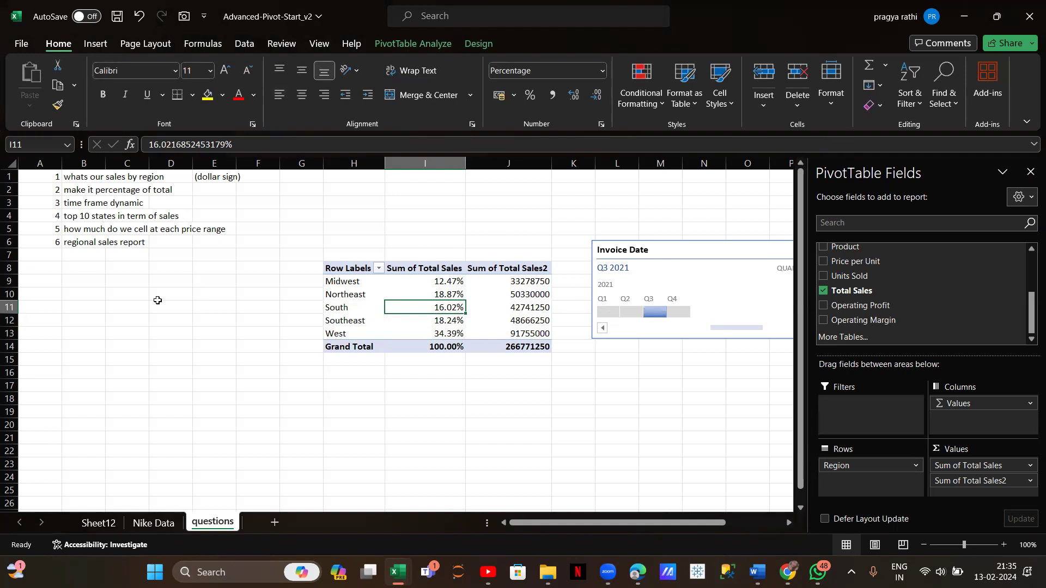
- Create another PivotTable from the NikeRetailSalesUSA table at cell B14 of the existing questions sheet
left_click(164, 524)
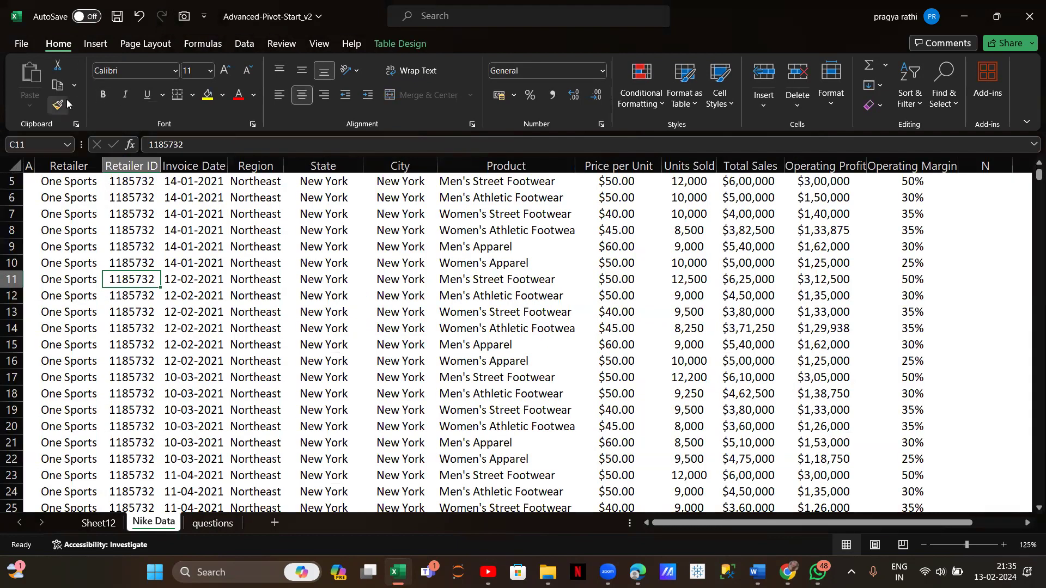
left_click(95, 44)
left_click(30, 75)
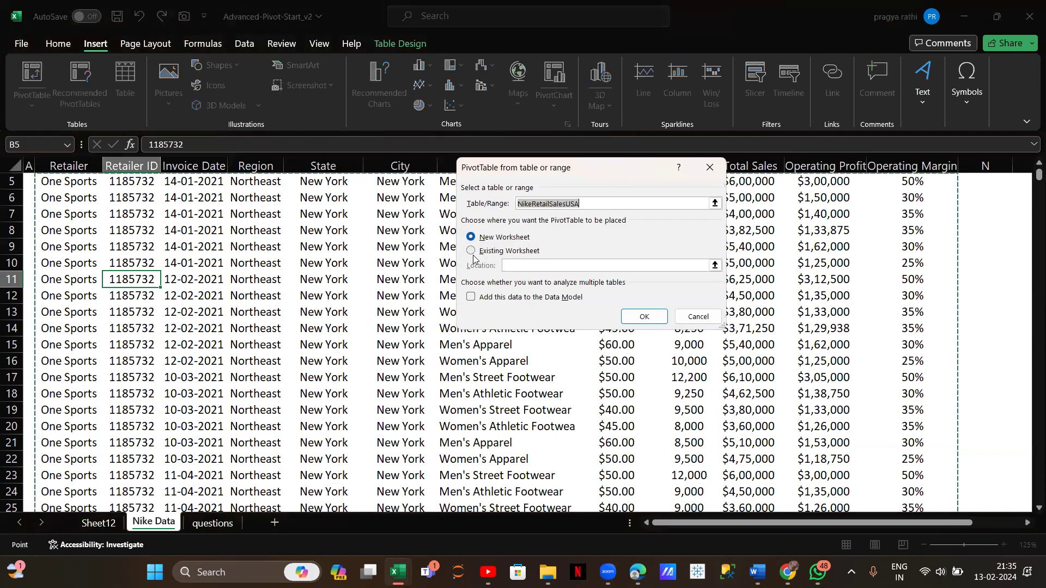
left_click(472, 251)
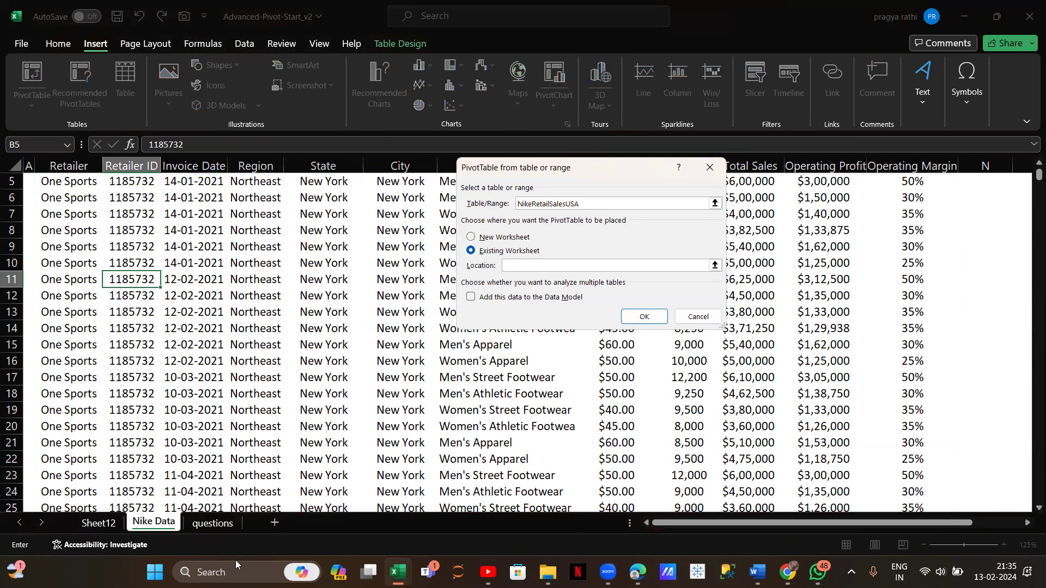
left_click(210, 527)
left_click(76, 344)
left_click(643, 317)
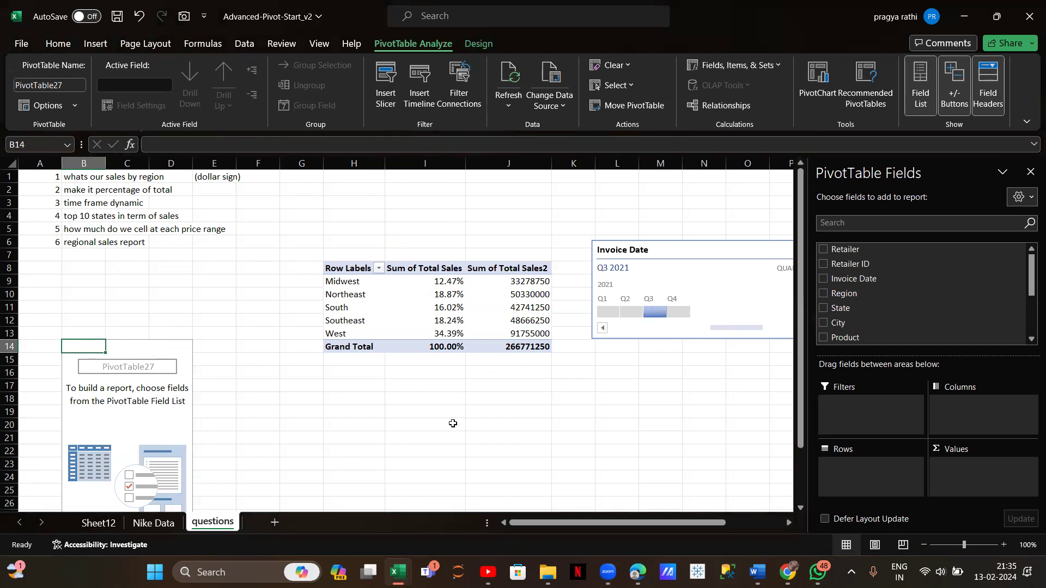
left_click(275, 521)
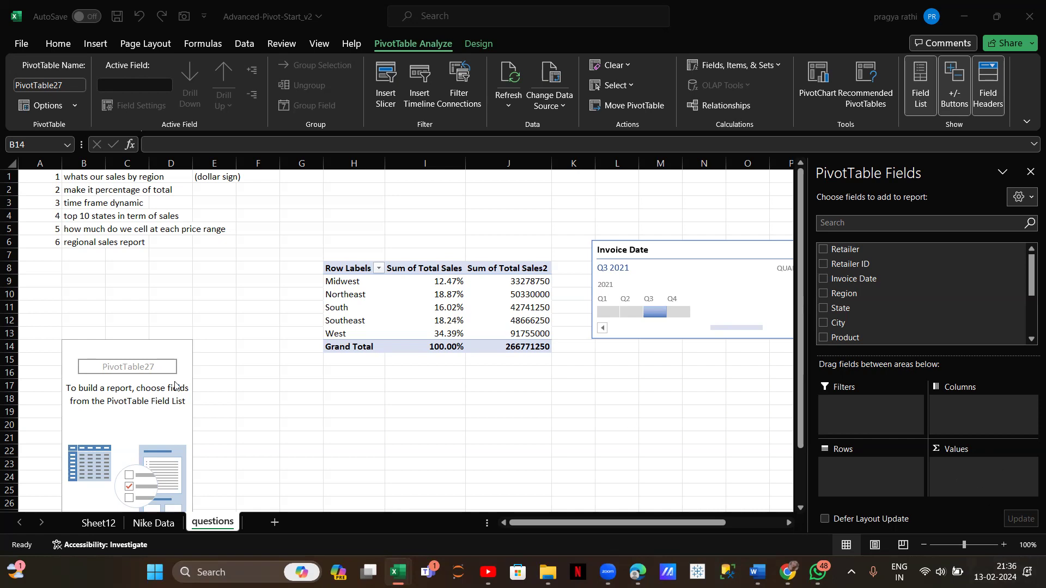
left_click(6, 220)
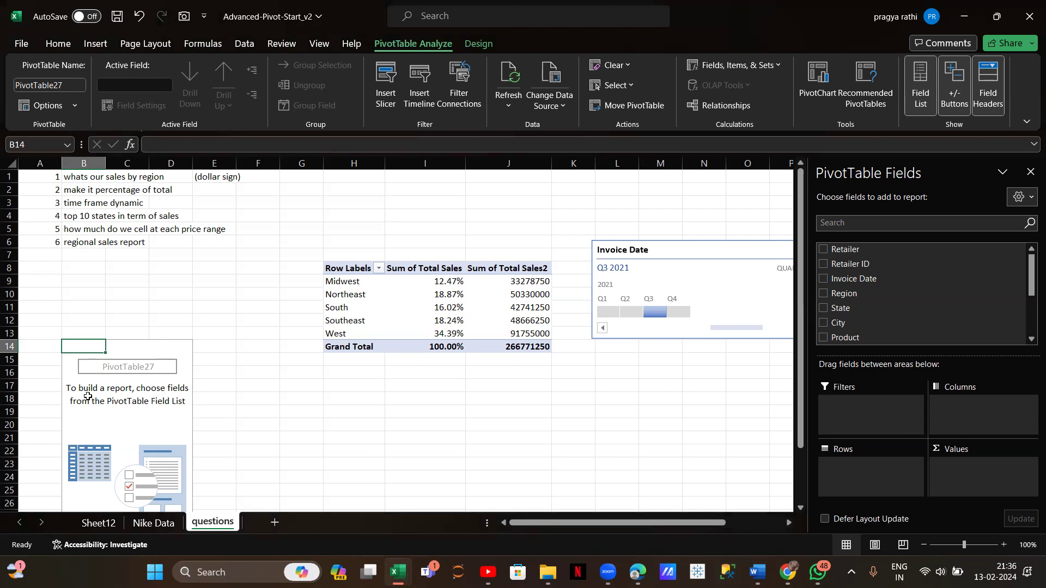
left_click(120, 424)
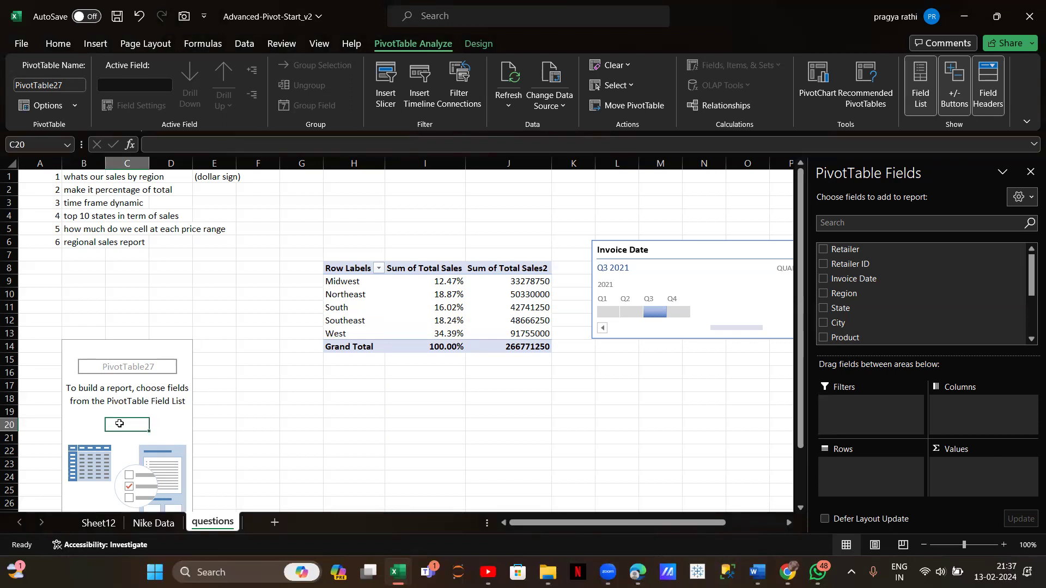
- Build the new PivotTable with State as rows and Total Sales summed as values
left_click(823, 308)
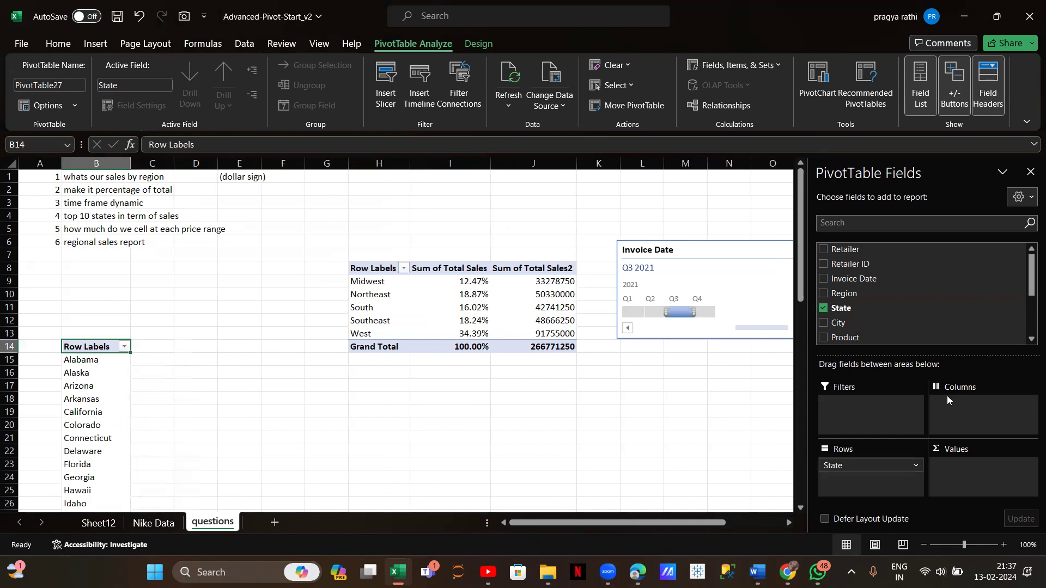
scroll(871, 306, "down", 2)
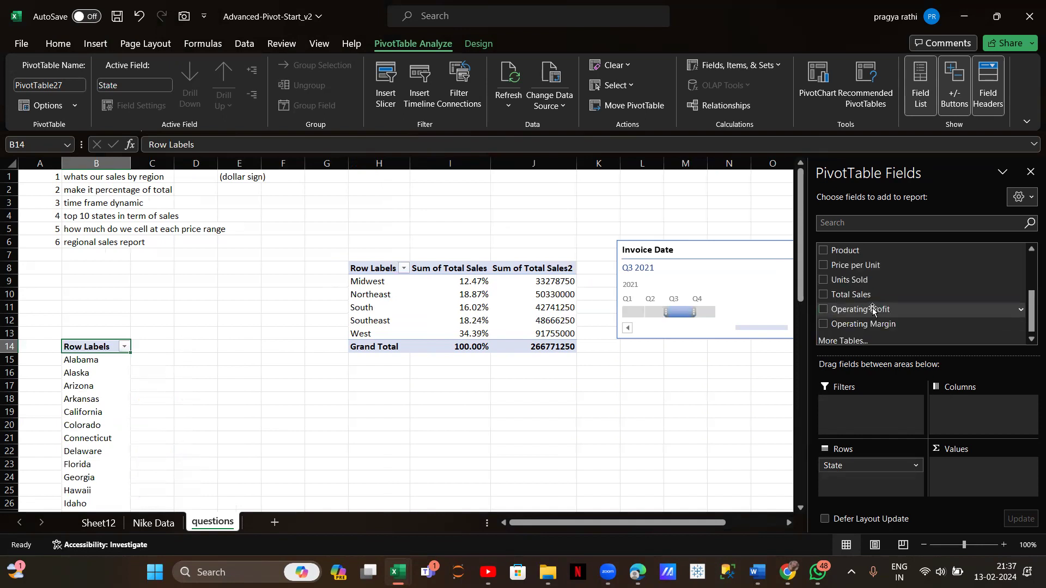
left_click(824, 295)
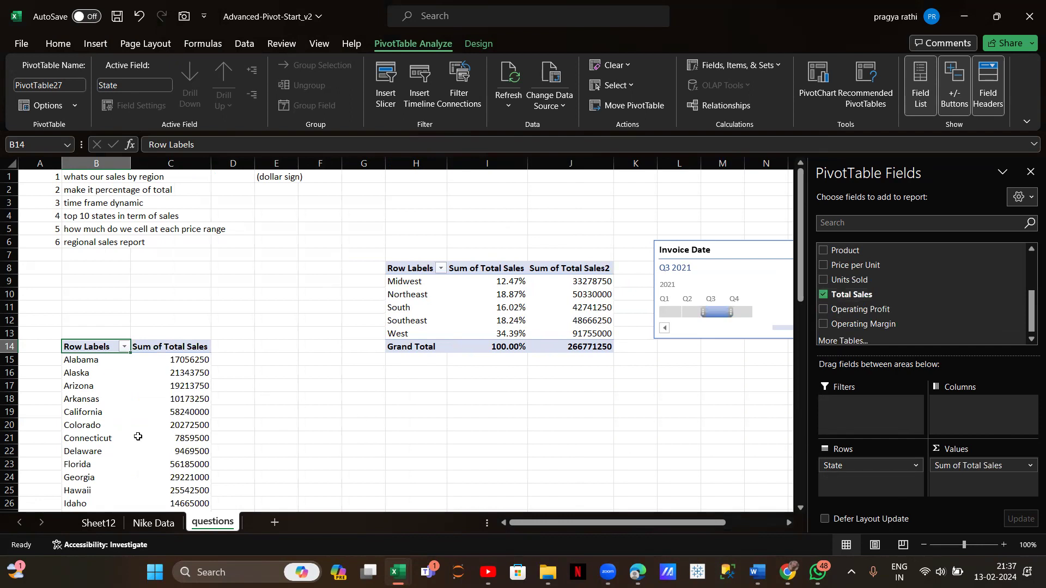
- Sort the states in the new PivotTable by Sum of Total Sales from largest to smallest
scroll(138, 437, "down", 3)
scroll(138, 436, "down", 2)
scroll(159, 336, "up", 3)
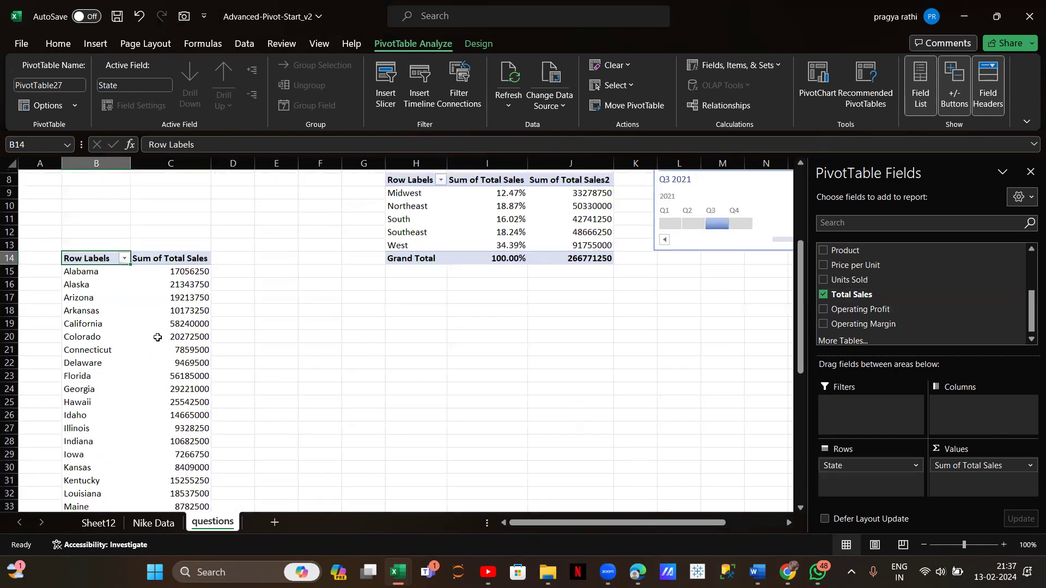
scroll(167, 341, "up", 3)
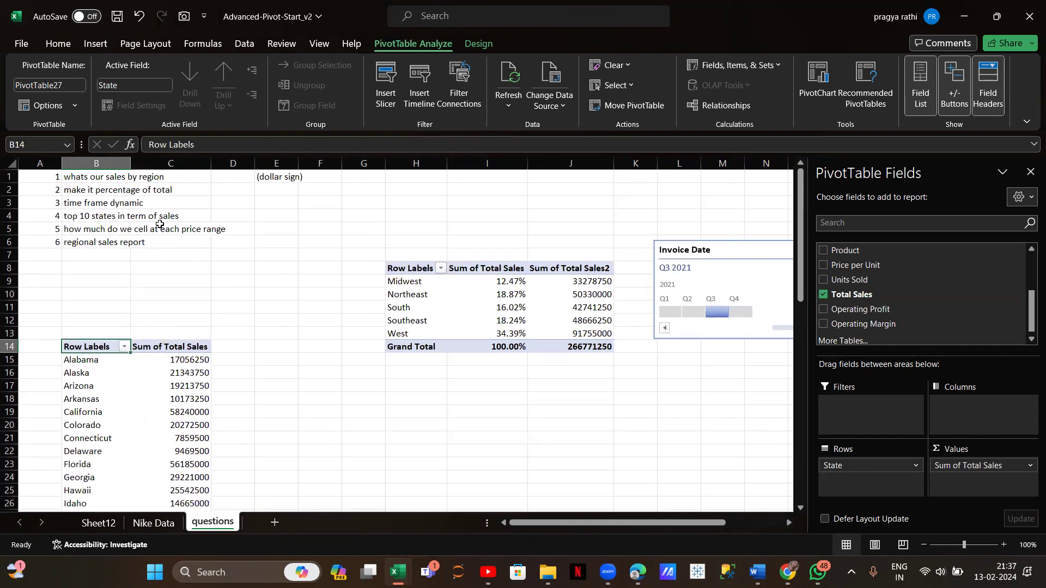
left_click(177, 359)
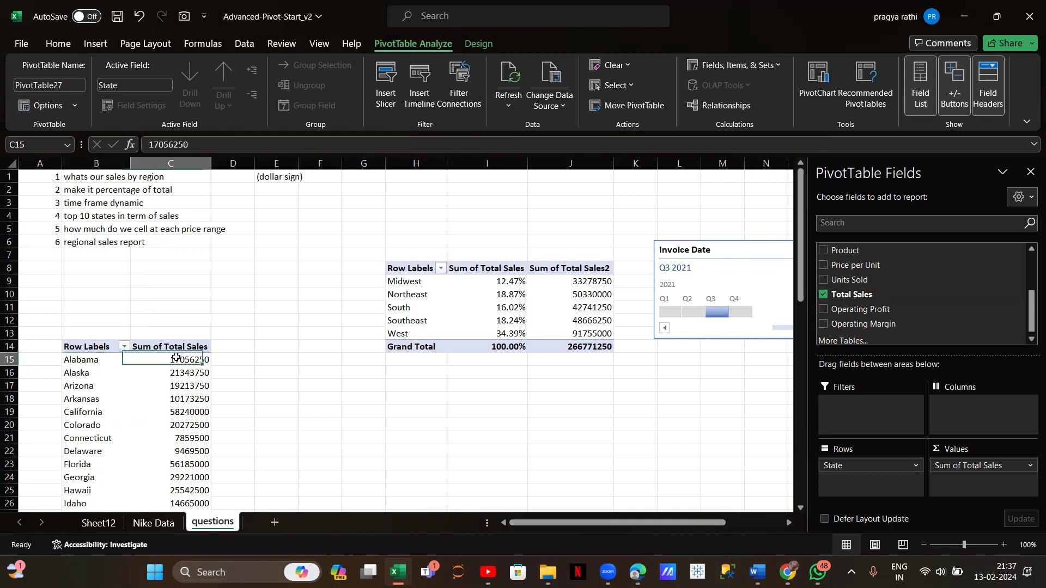
right_click(178, 360)
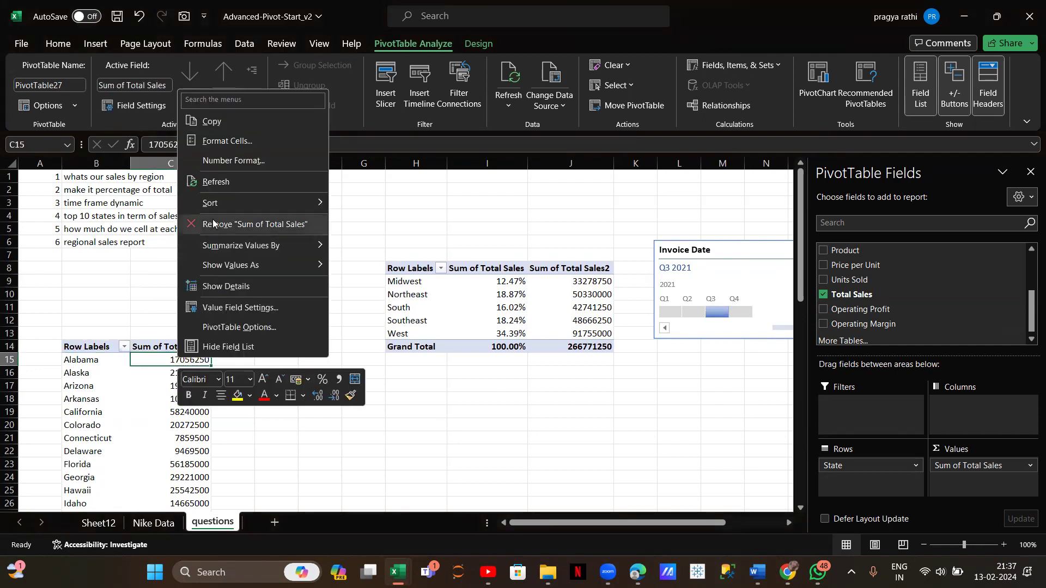
mouse_move(213, 201)
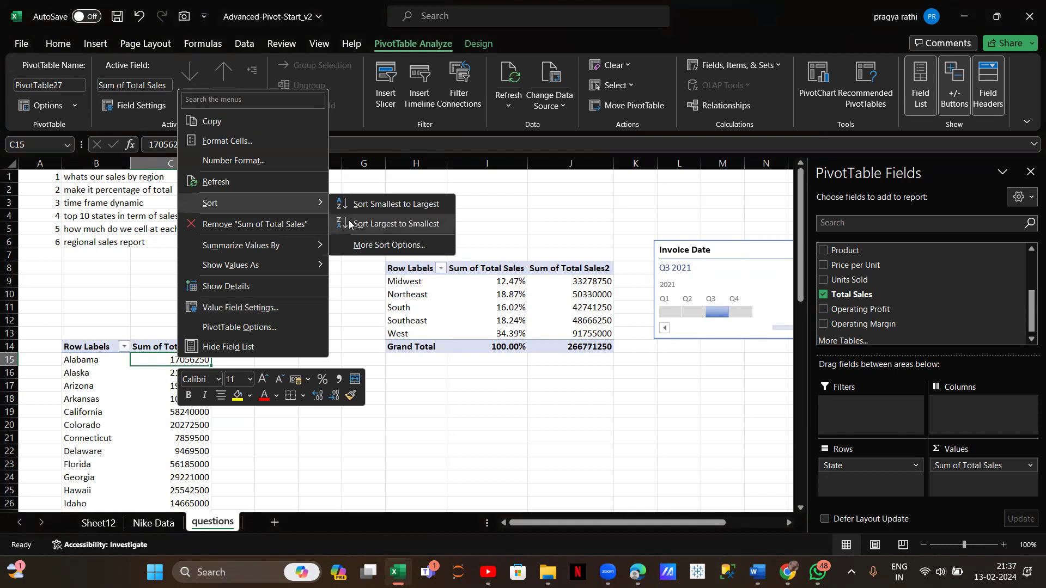
left_click(342, 224)
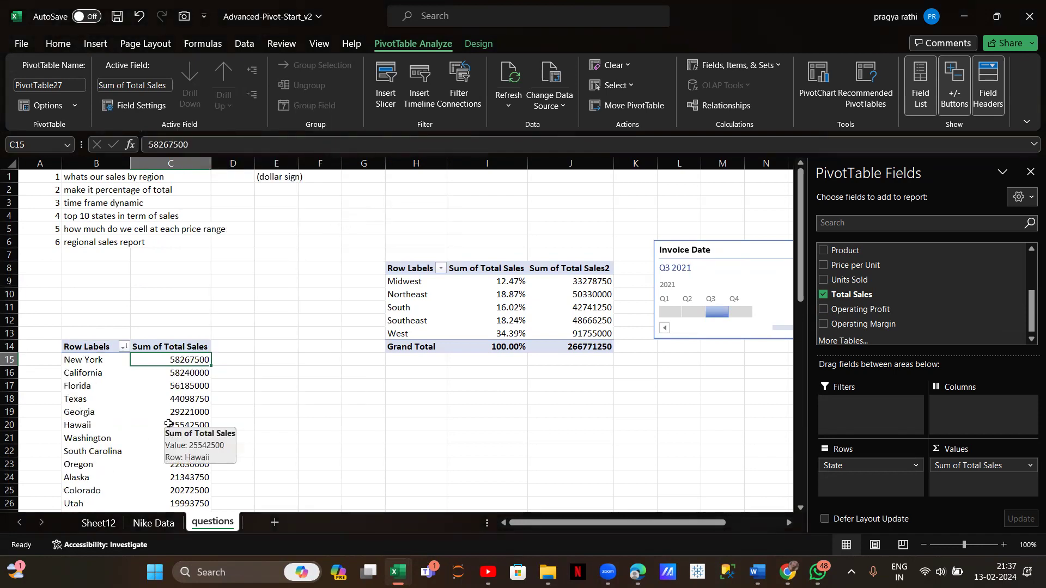
left_click(166, 350)
right_click(166, 350)
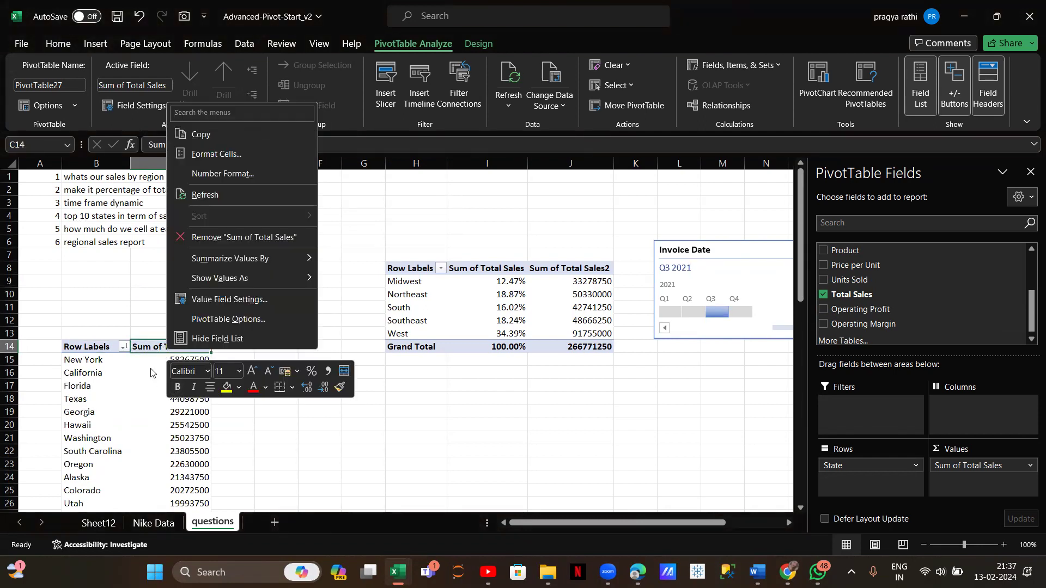
key("Escape")
left_click(172, 365)
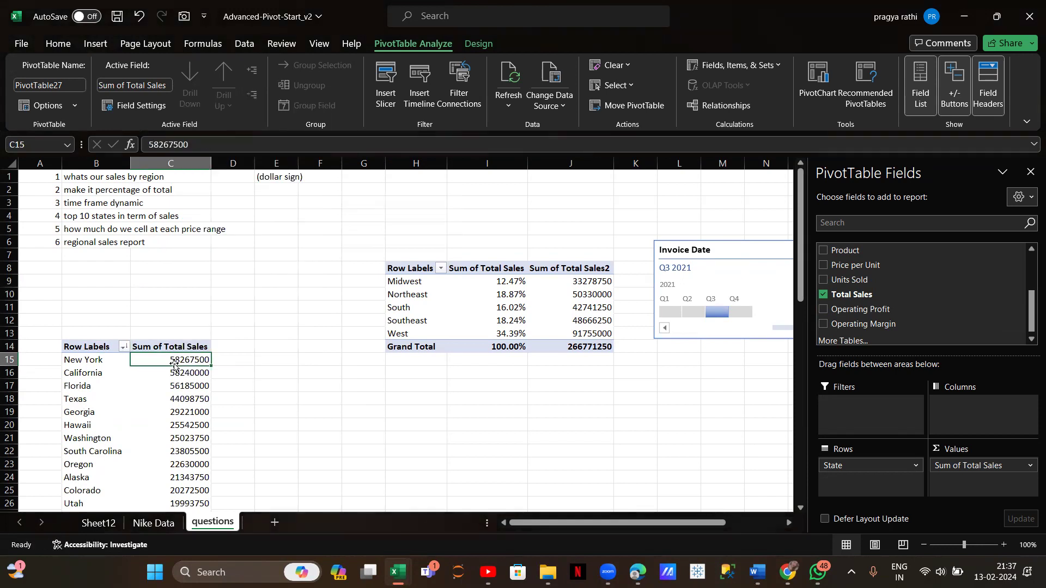
left_click(183, 371)
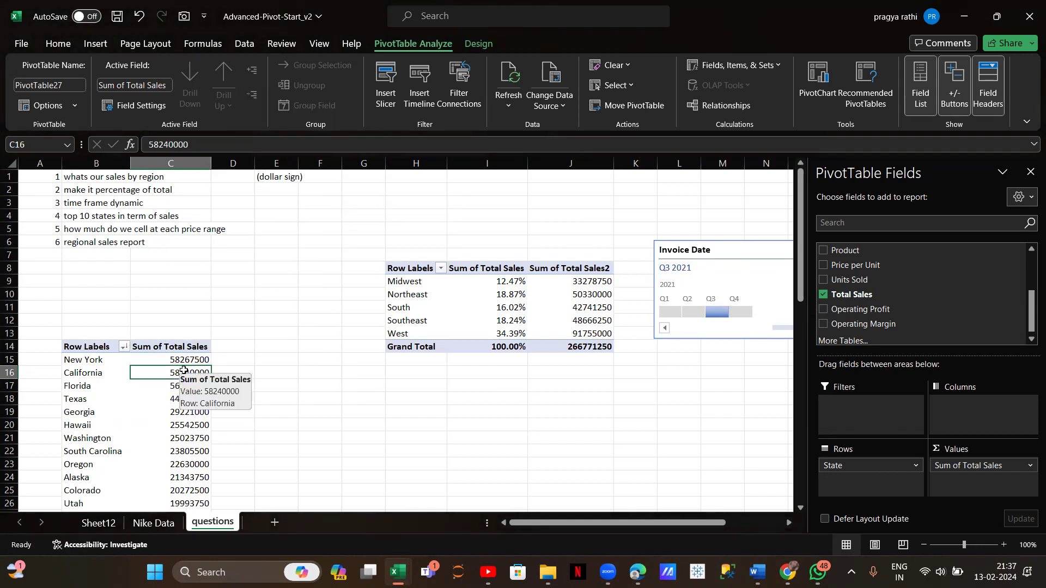
right_click(184, 371)
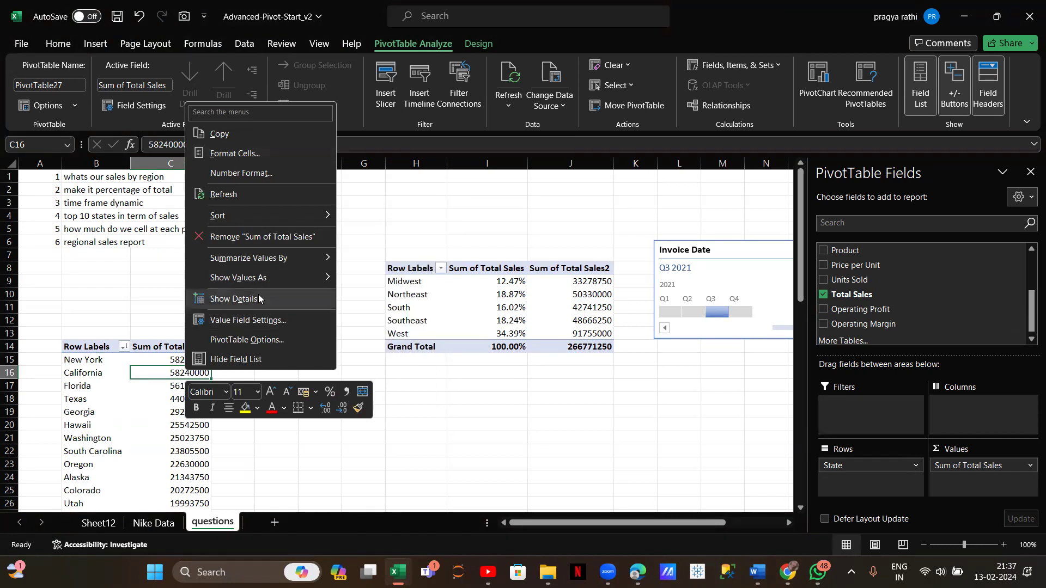
mouse_move(261, 279)
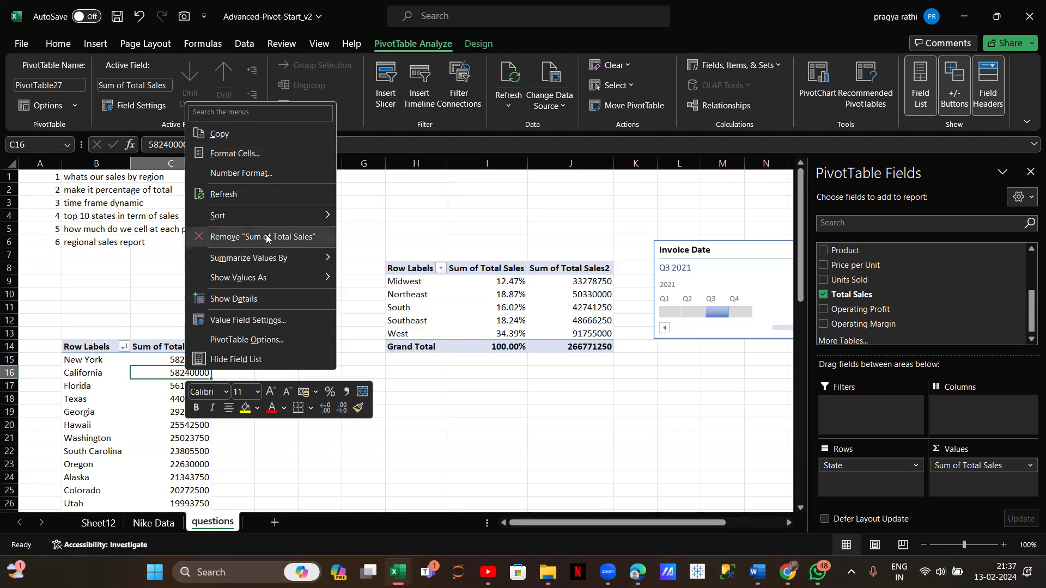
mouse_move(271, 216)
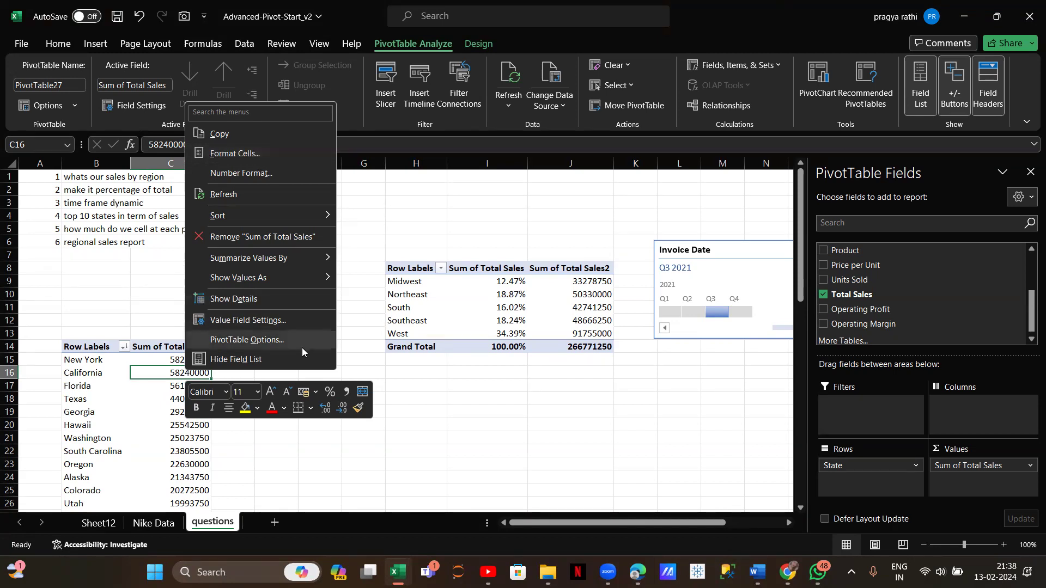
left_click(97, 363)
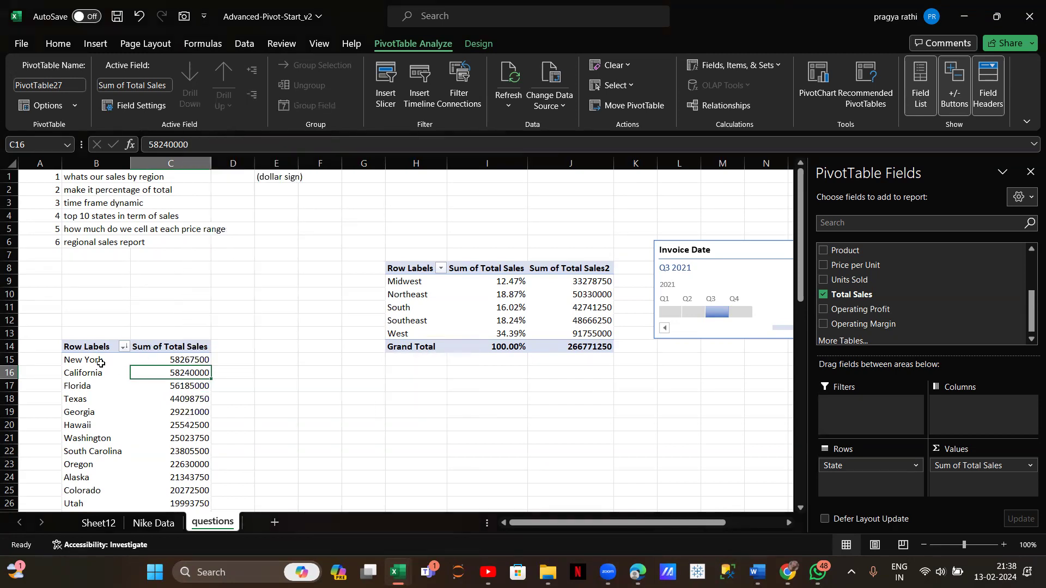
- Filter the State rows of the new PivotTable to the top 5 items by Sum of Total Sales
left_click(94, 362)
right_click(95, 362)
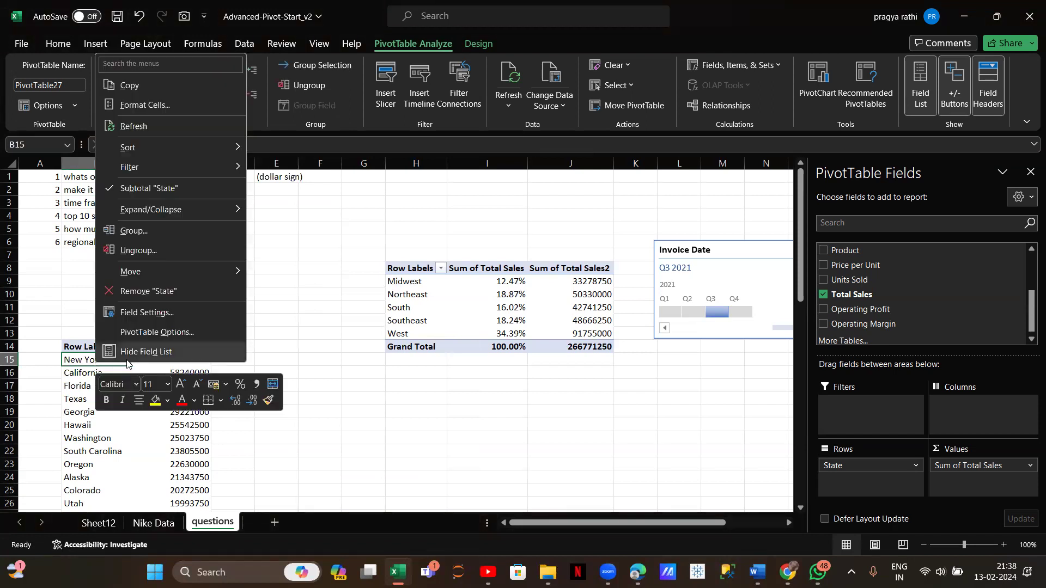
mouse_move(122, 174)
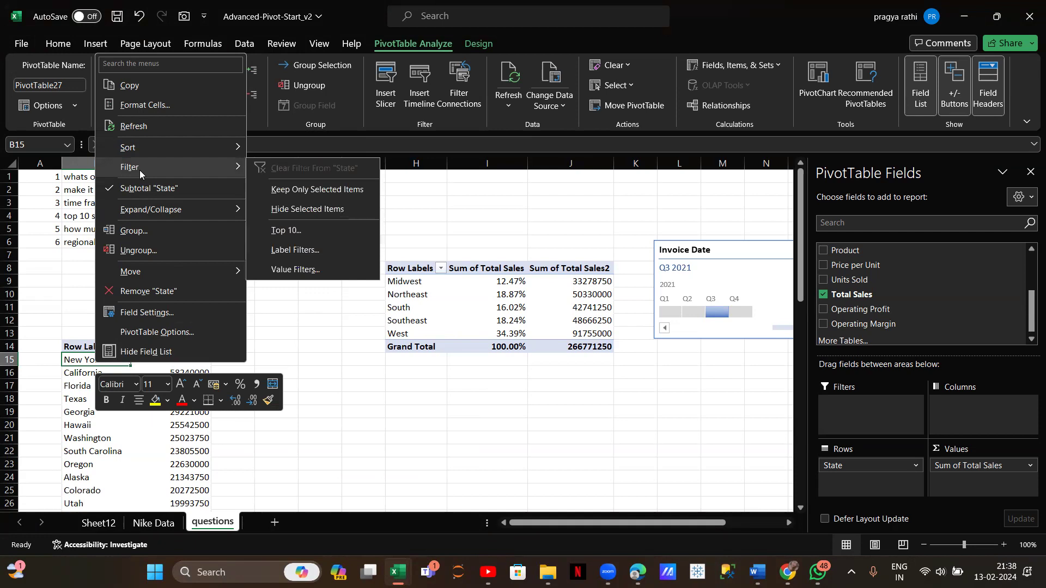
left_click(307, 231)
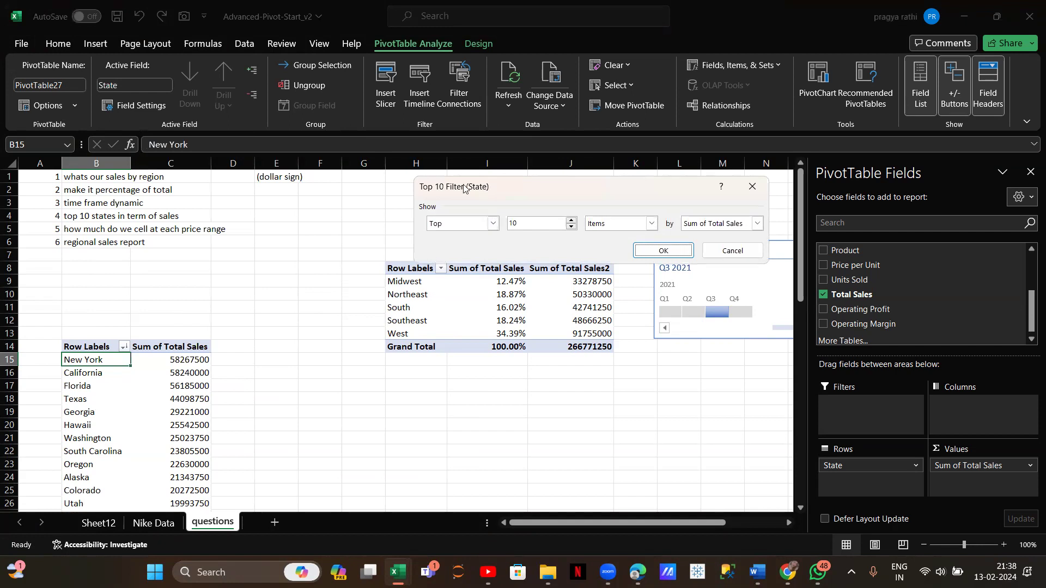
left_click_drag(463, 187, 238, 174)
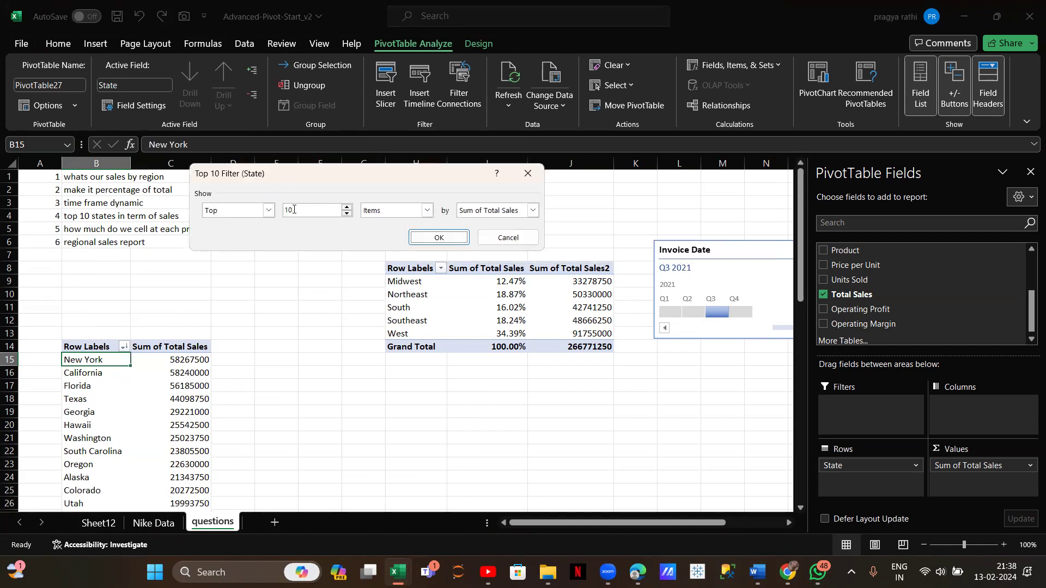
left_click(347, 207)
left_click(348, 214)
left_click(347, 214)
left_click(347, 214)
left_click(434, 236)
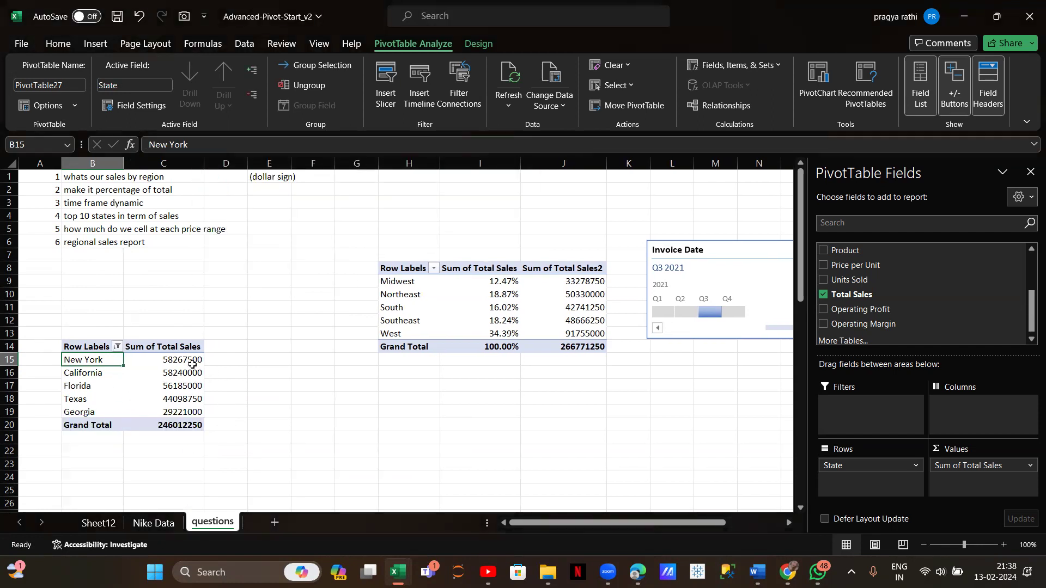
- Review the additional sort-by-value options for Sum of Total Sales in the state PivotTable, leaving them as they are
mouse_move(191, 364)
left_click(184, 362)
right_click(184, 363)
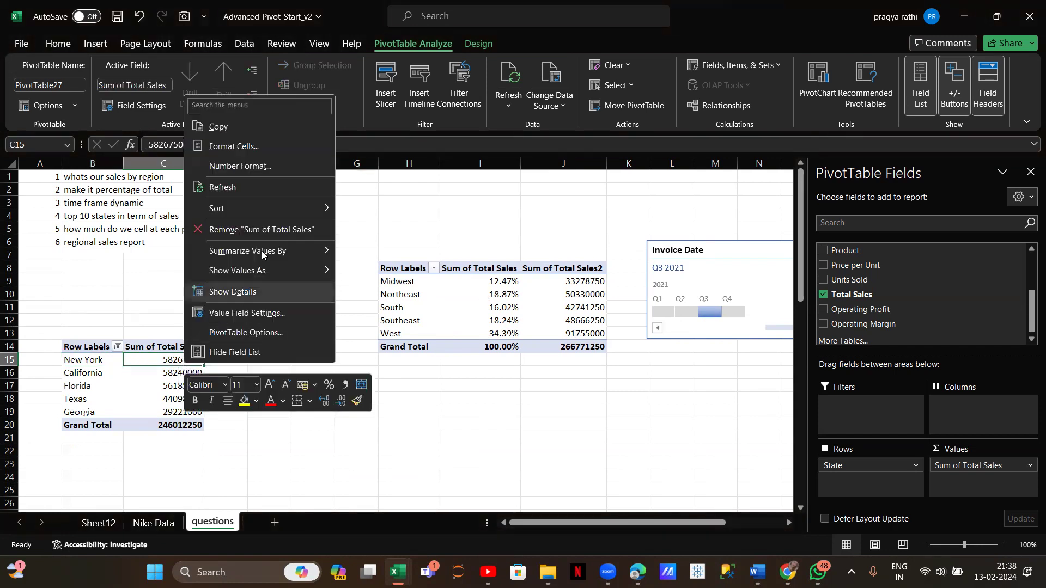
mouse_move(232, 210)
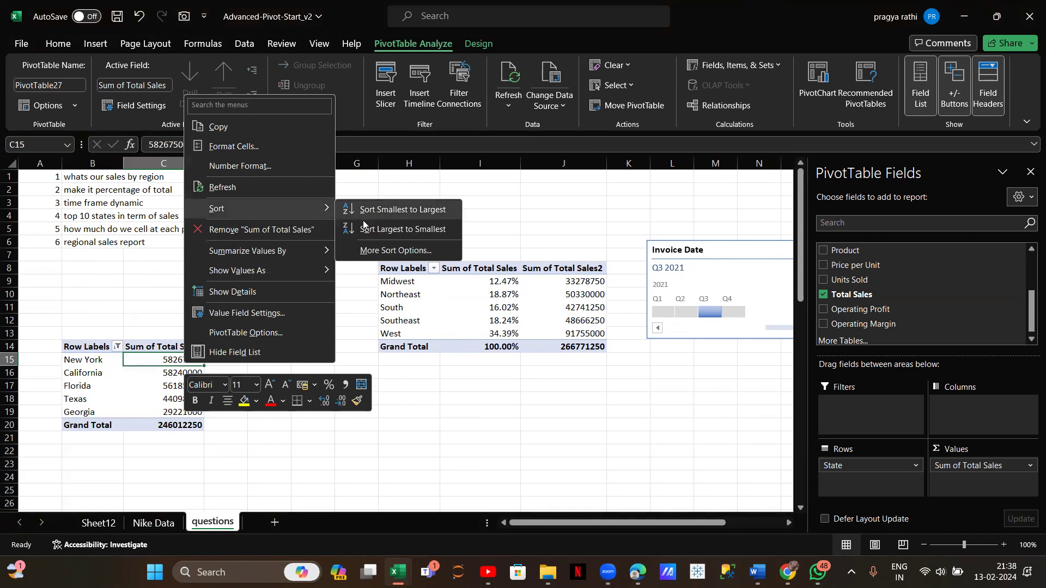
left_click(374, 246)
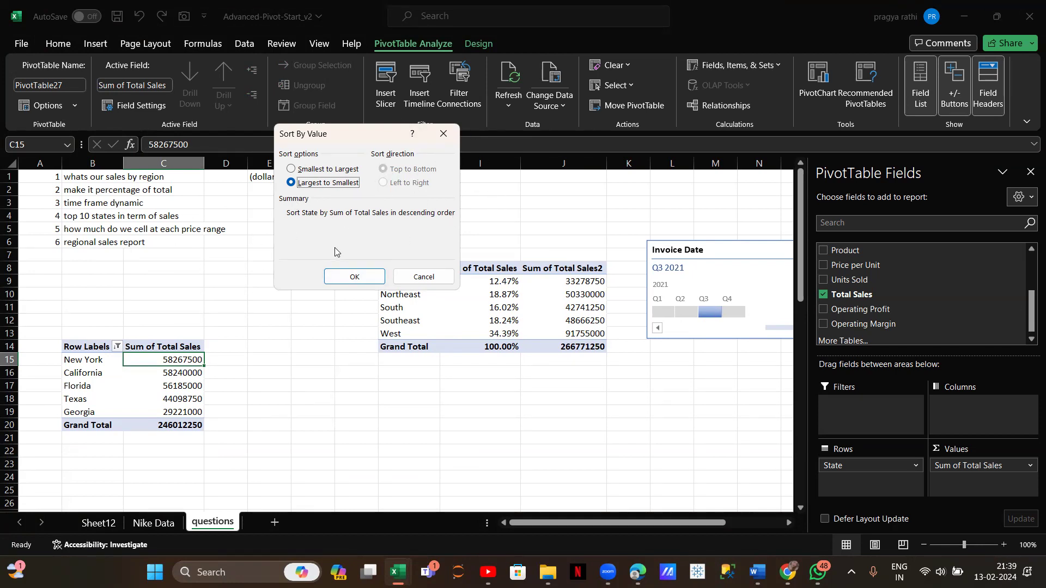
left_click(441, 135)
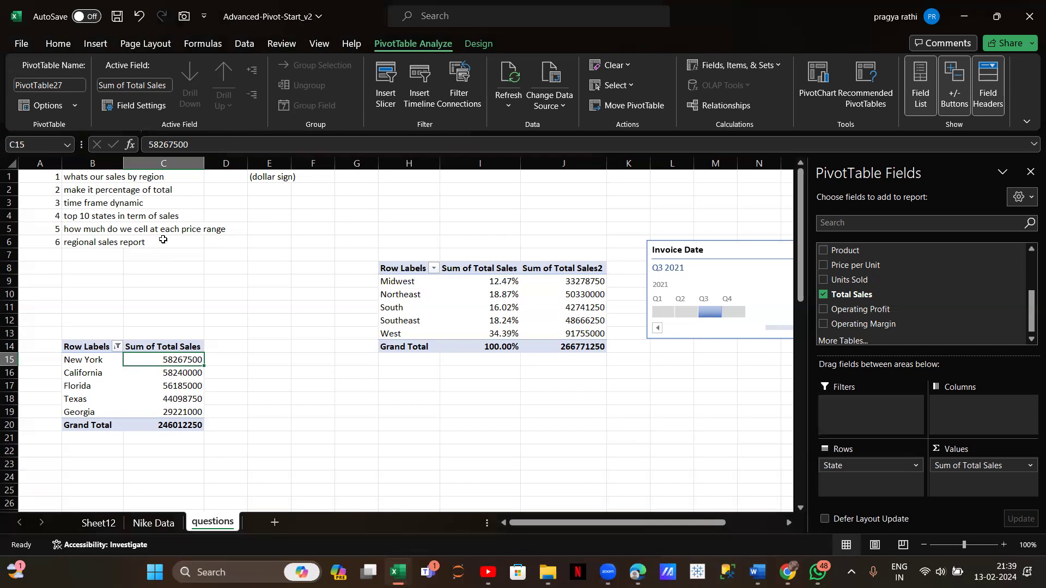
- Correct "cell" to "sell" in the price range question in B5 and move the Nike Data sheet ahead of Sheet12
left_click(68, 231)
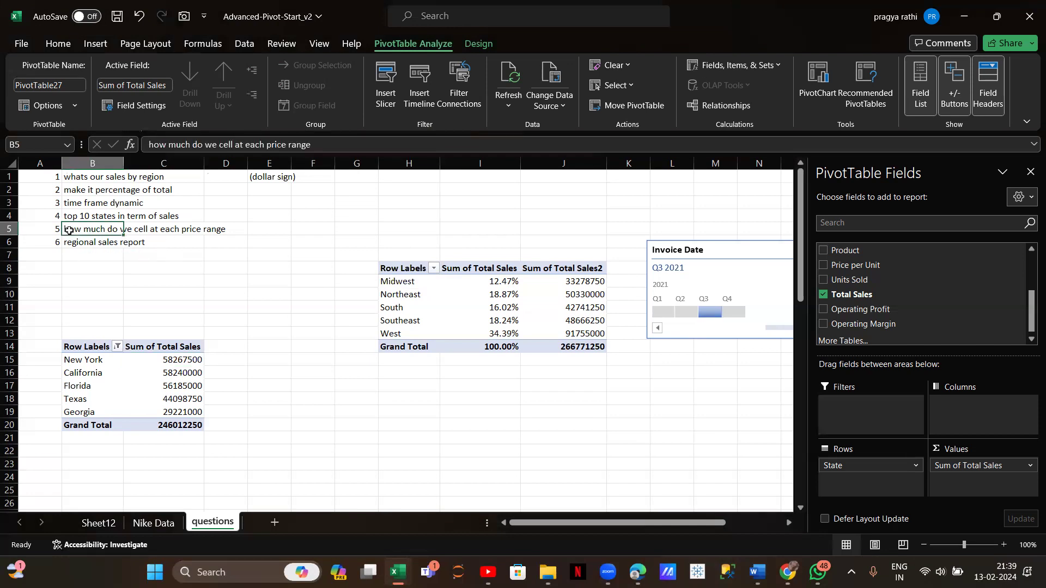
left_click(224, 145)
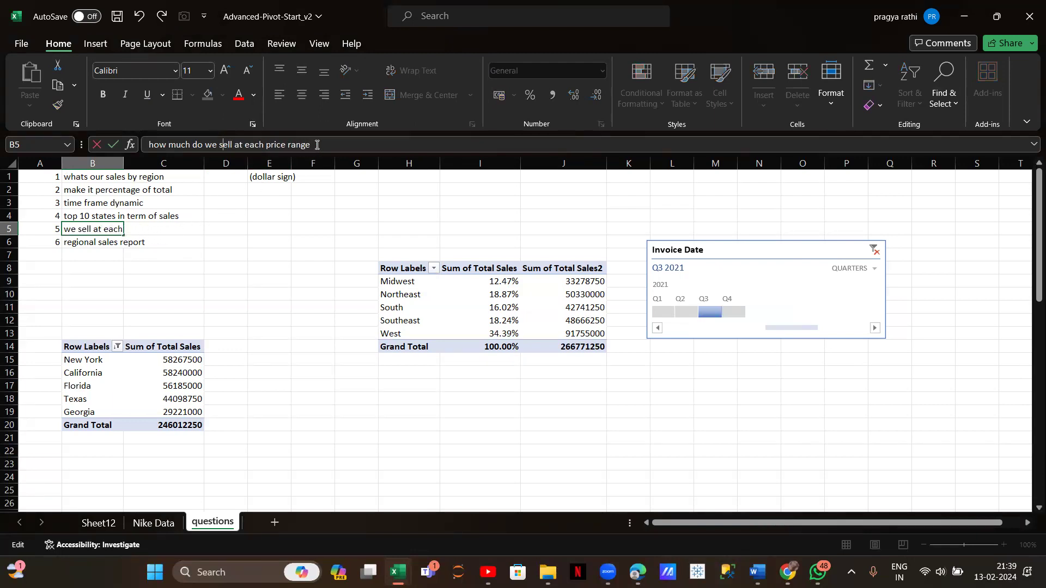
left_click(142, 527)
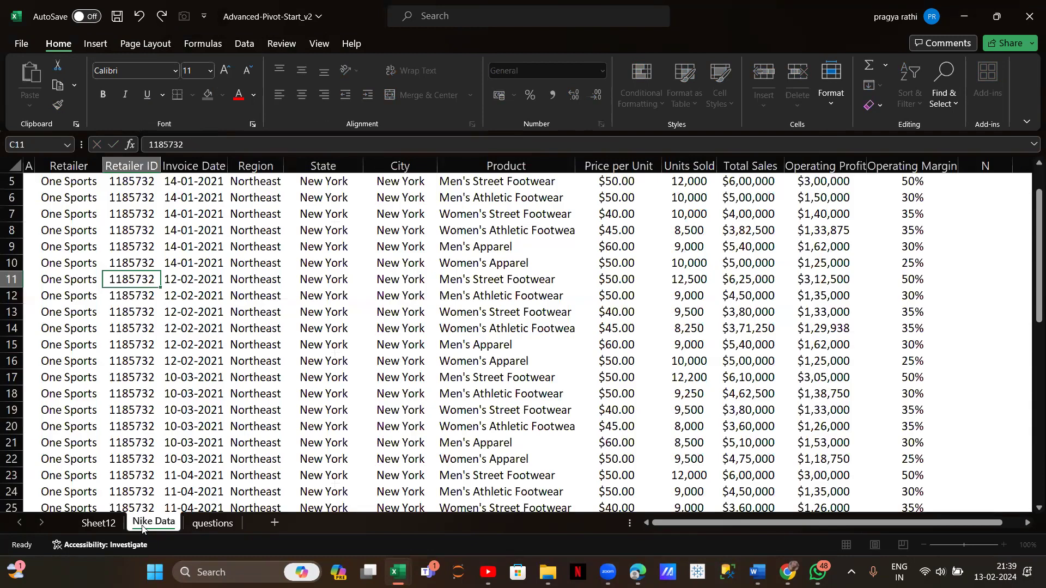
left_click_drag(141, 527, 87, 523)
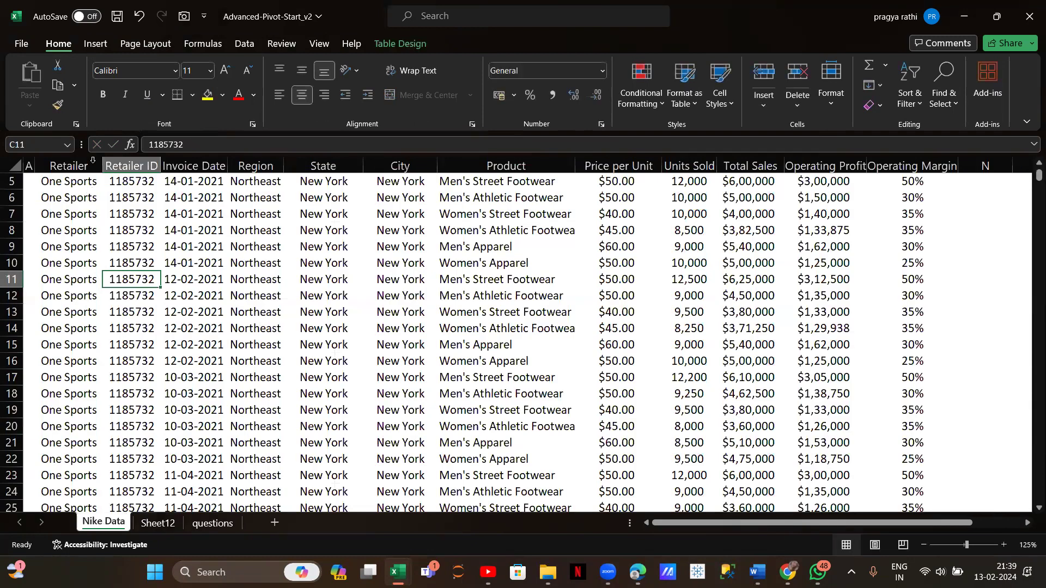
- Insert another PivotTable from the NikeRetailSalesUSA table, placing it on the existing questions sheet
left_click(88, 45)
left_click(32, 76)
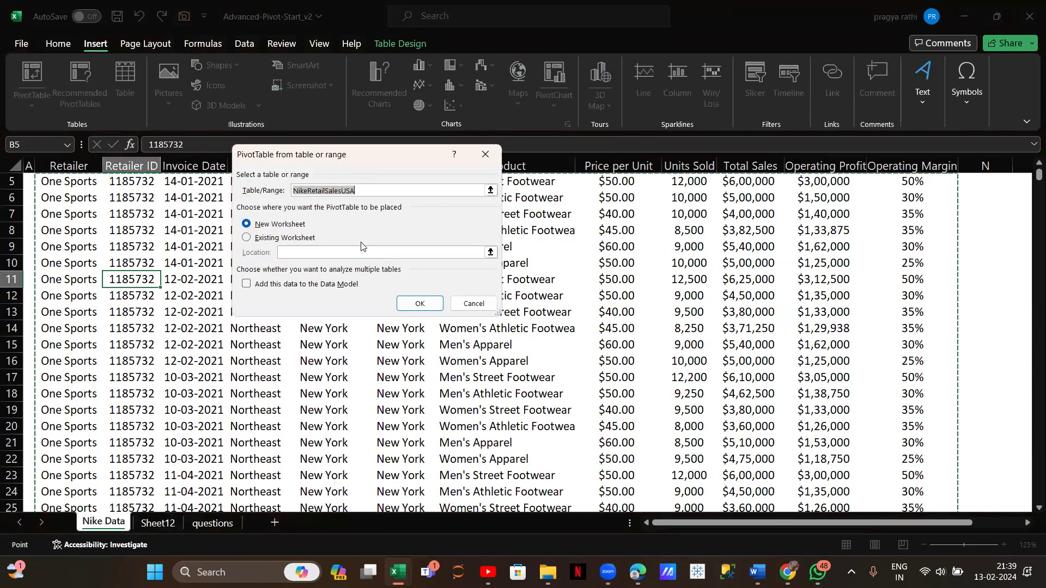
left_click(262, 239)
left_click(197, 526)
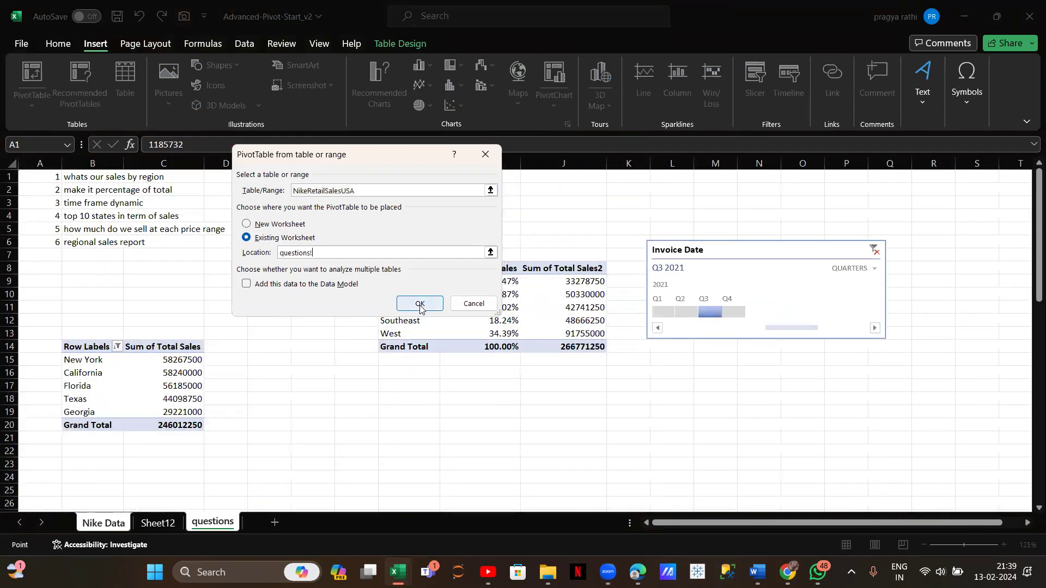
left_click(419, 304)
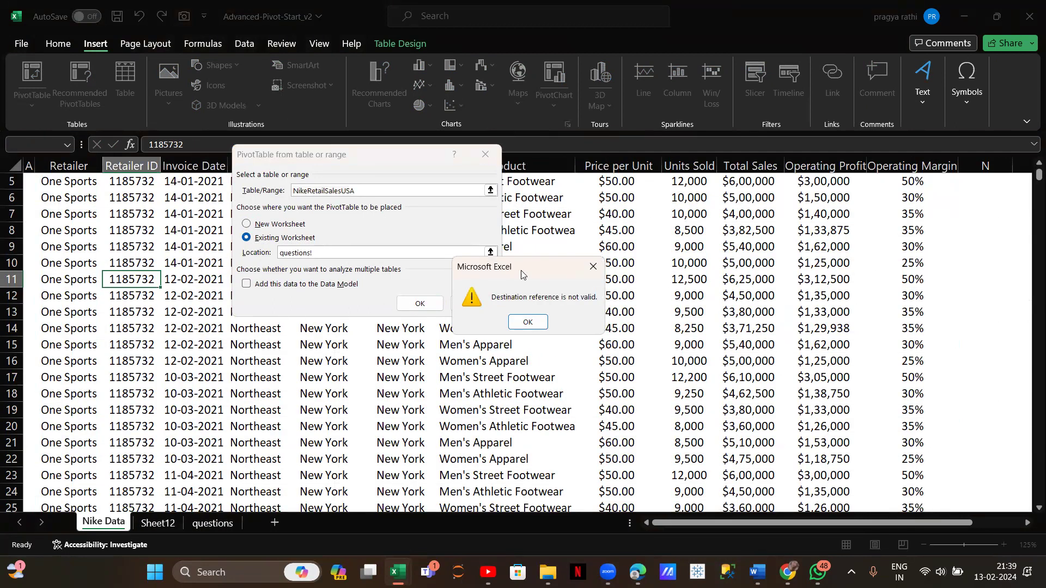
left_click(527, 325)
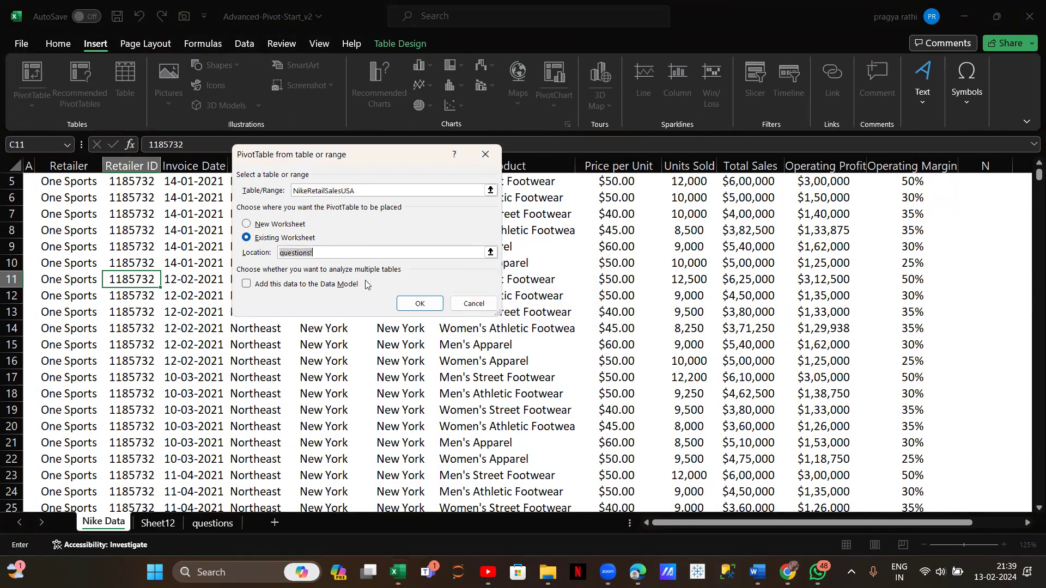
key("BackSpace")
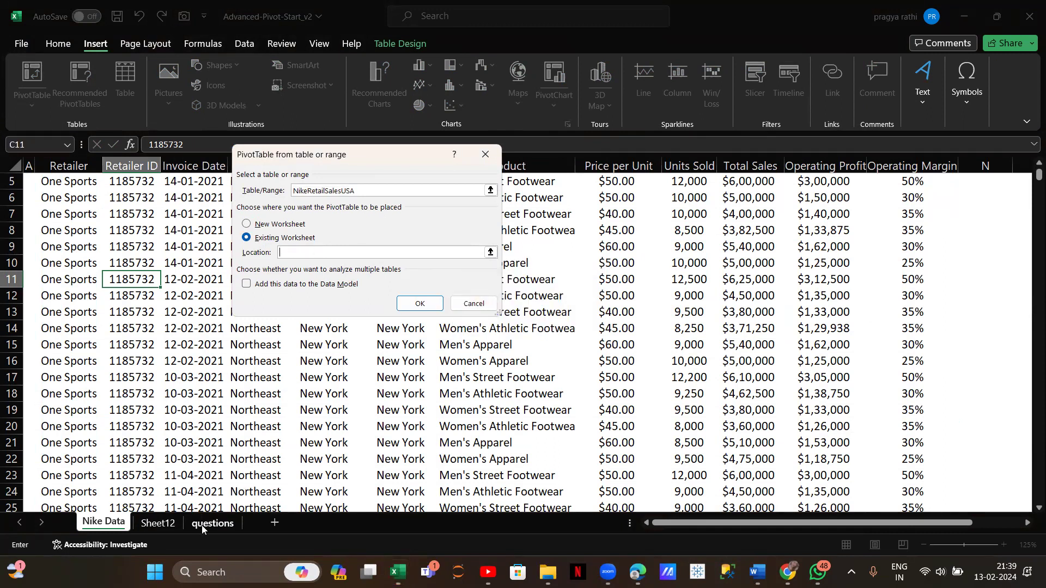
- Place the new PivotTable from NikeRetailSalesUSA at cell H20 of the existing questions sheet
left_click(202, 524)
left_click(414, 426)
left_click(420, 303)
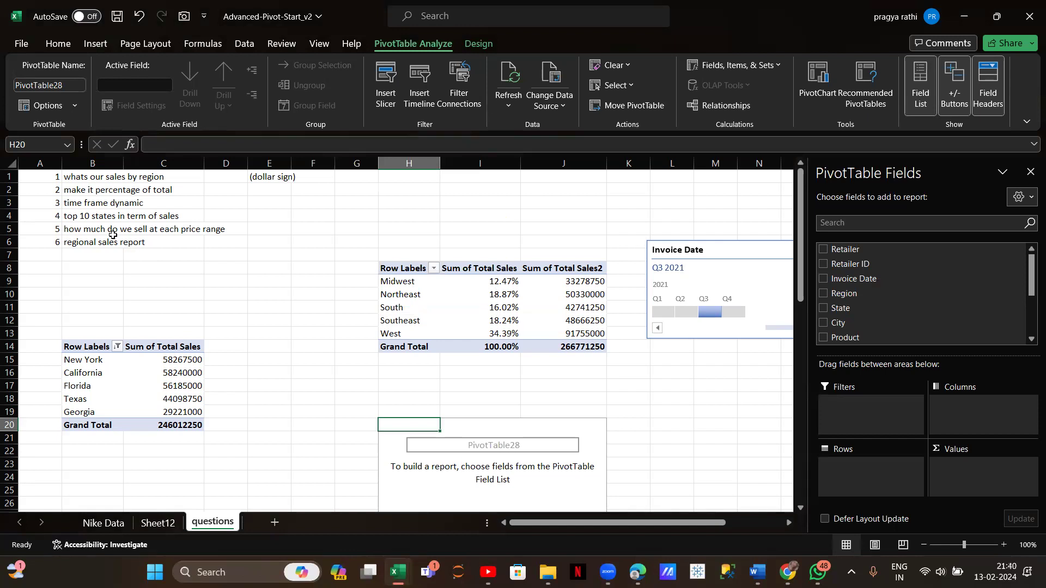
- Lay out the new pivot table with Price per Unit as rows and Total Sales as summed values
scroll(875, 305, "down", 3)
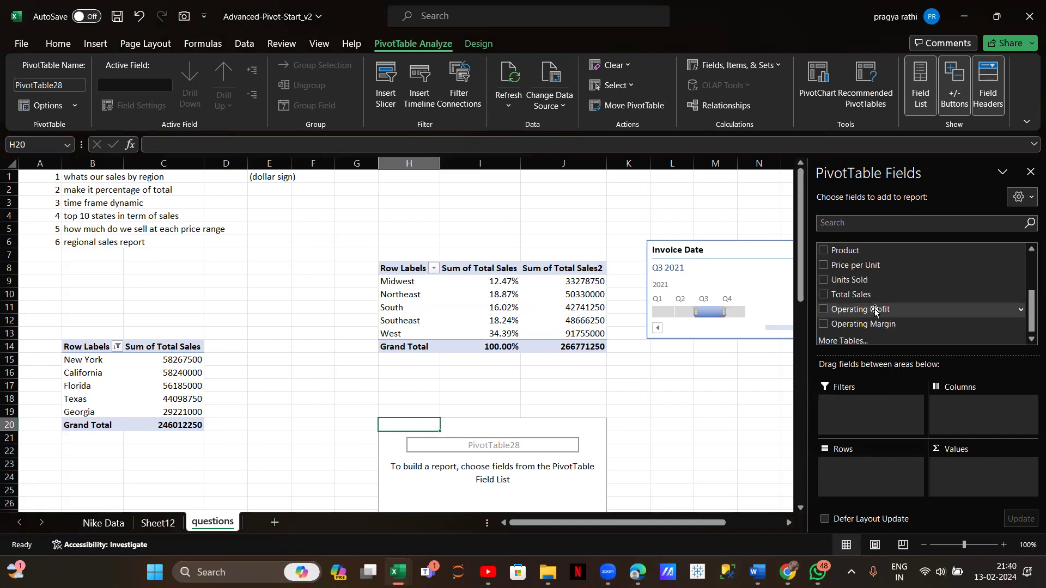
scroll(874, 309, "up", 1)
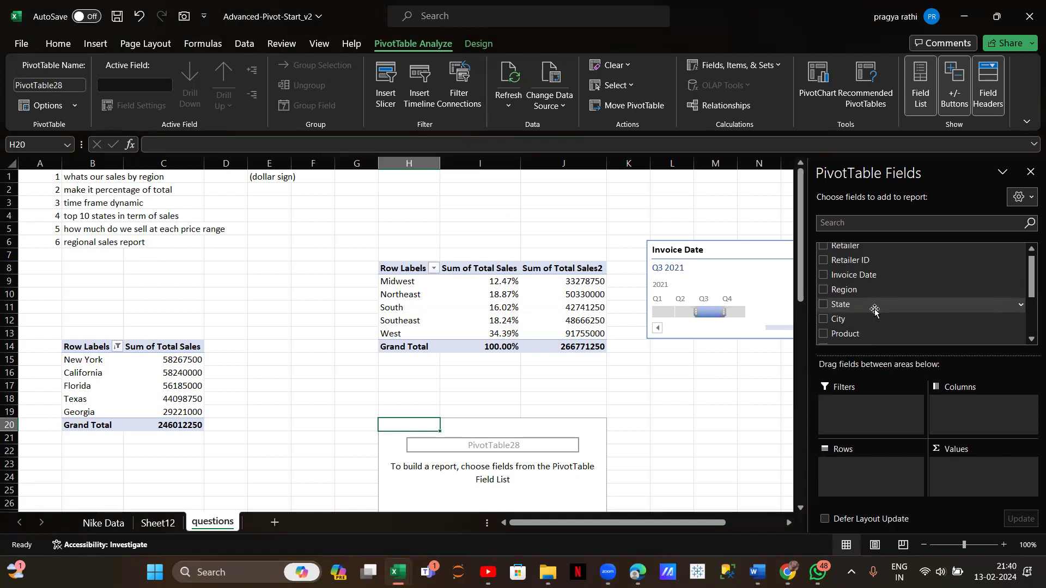
scroll(895, 275, "down", 1)
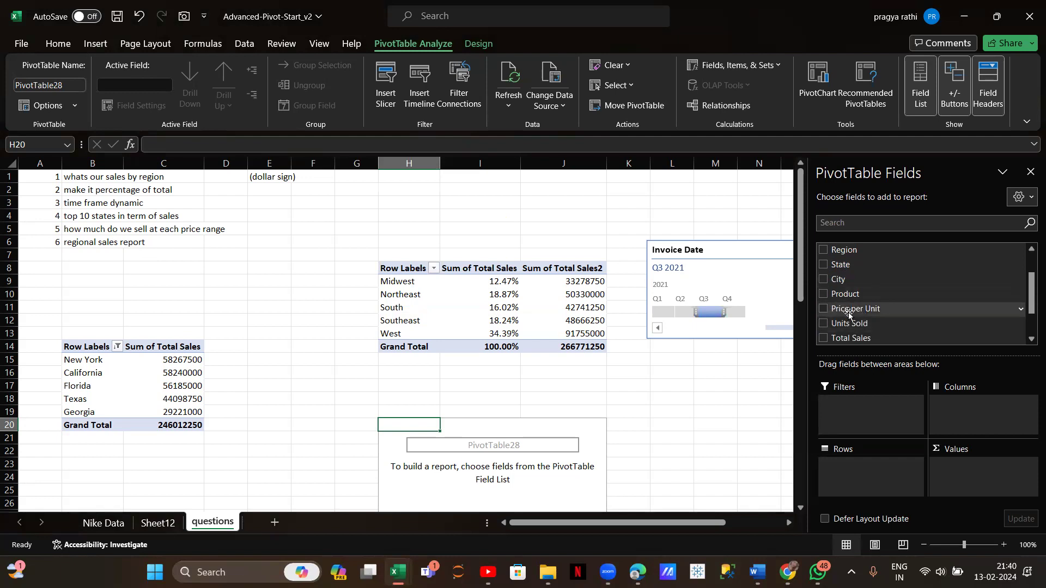
left_click_drag(875, 310, 871, 460)
scroll(858, 338, "down", 1)
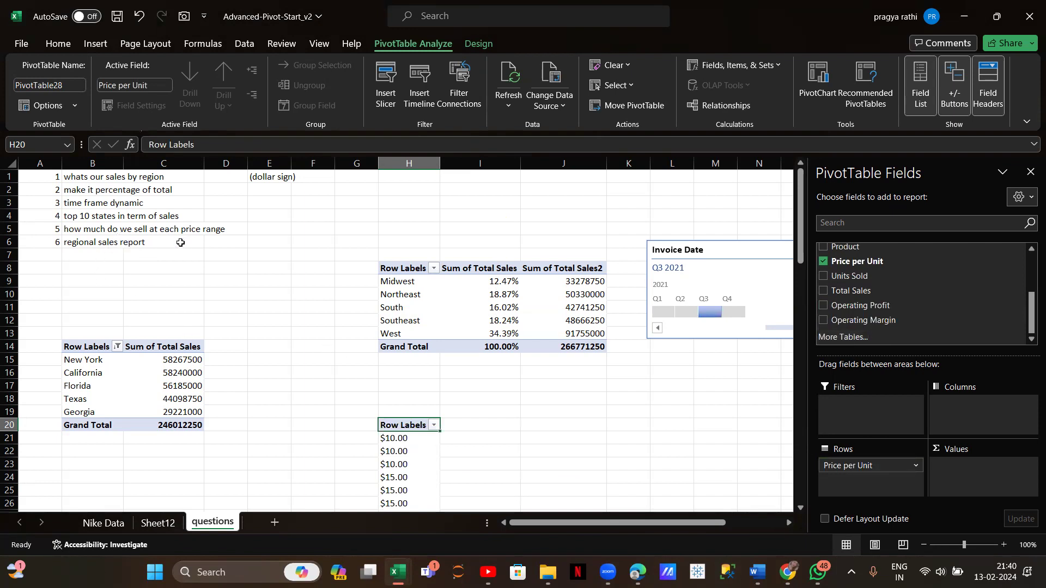
left_click_drag(832, 292, 962, 479)
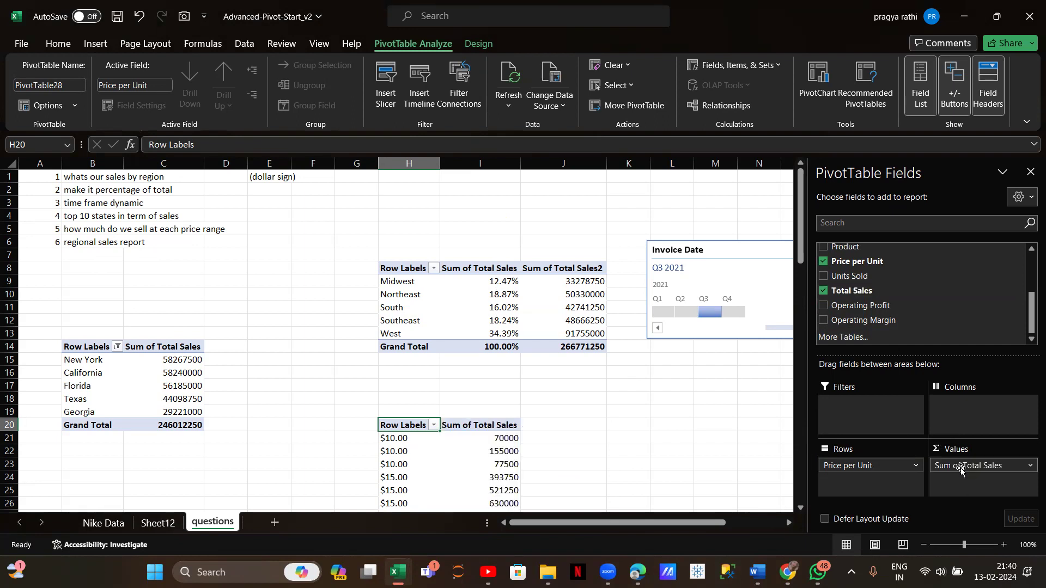
- Group the Price per Unit row labels starting at 10 and ending at 120, in intervals of 20
scroll(458, 469, "down", 6)
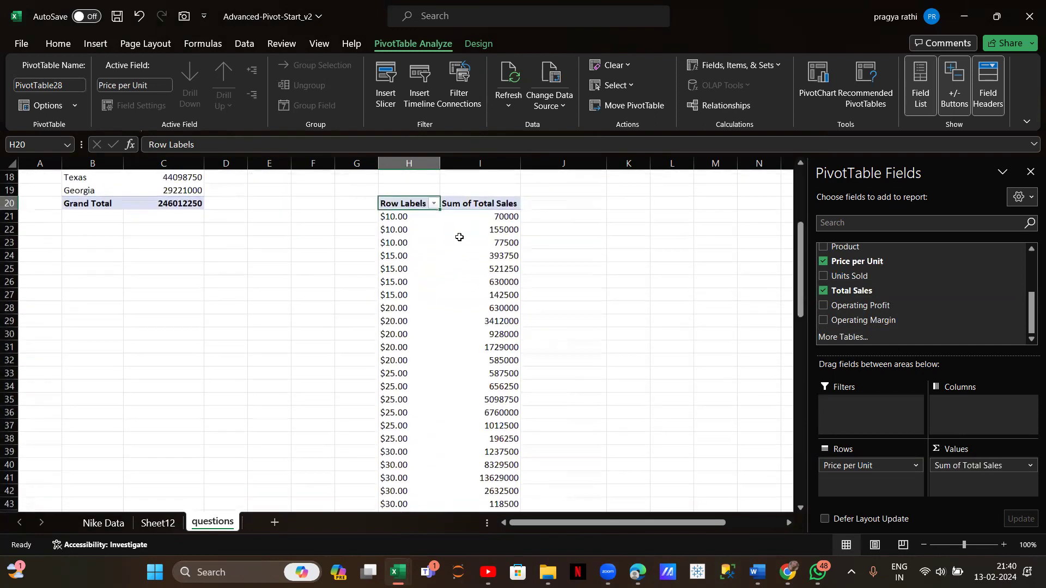
scroll(502, 327, "down", 6)
scroll(501, 327, "up", 9)
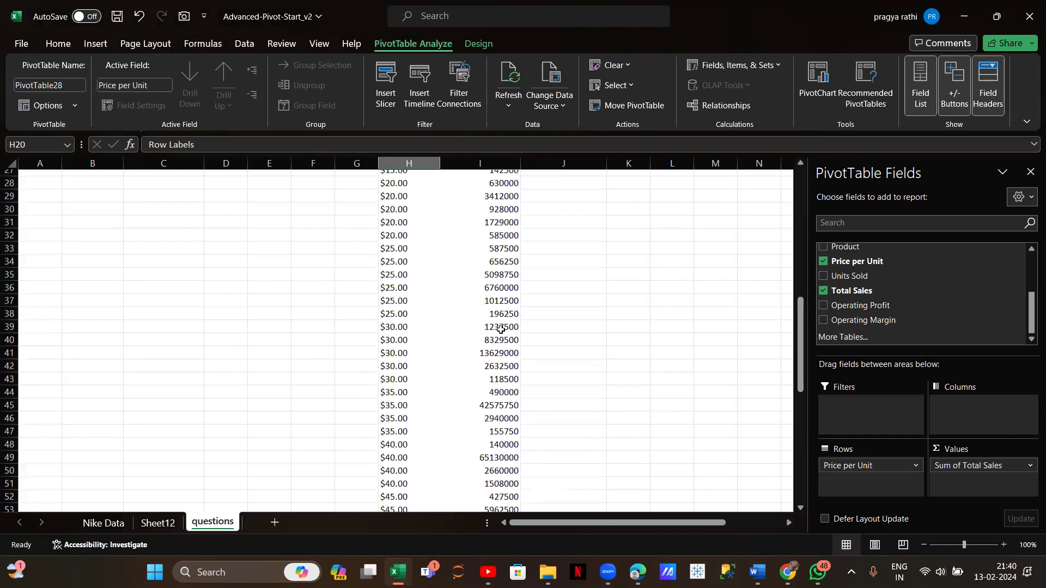
scroll(501, 330, "down", 1)
scroll(501, 330, "up", 3)
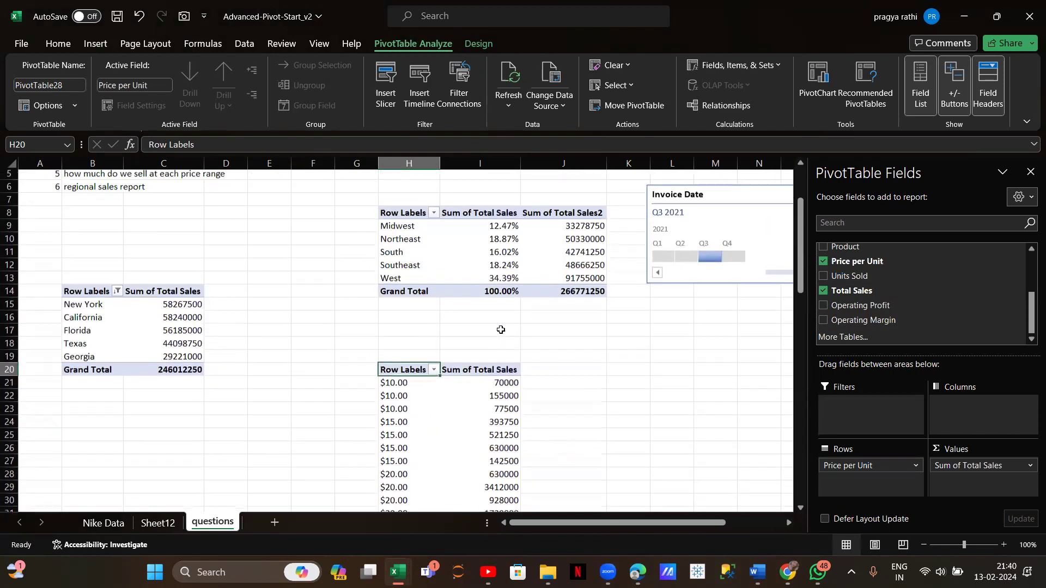
scroll(501, 330, "up", 1)
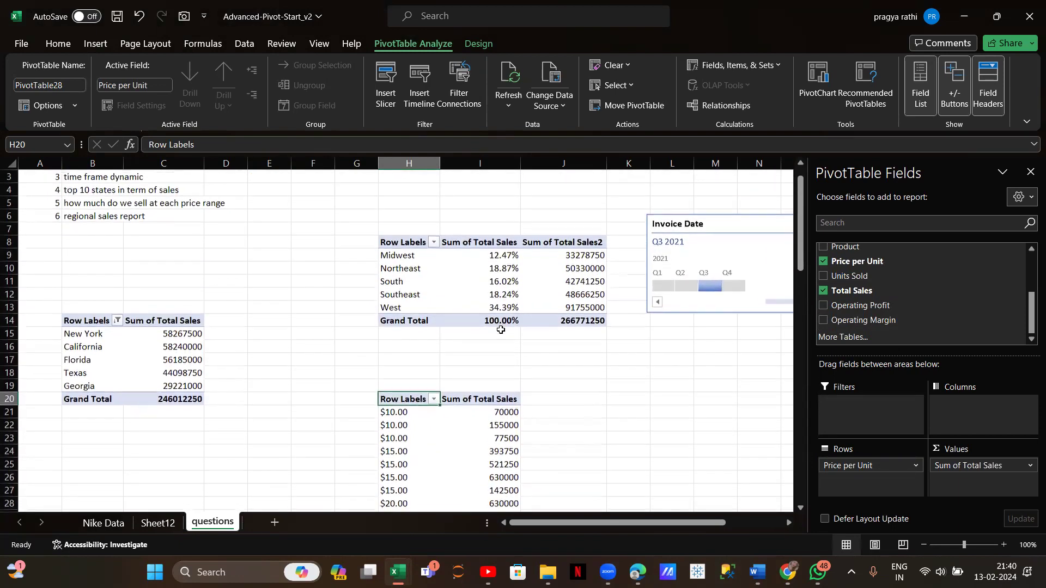
left_click(397, 417)
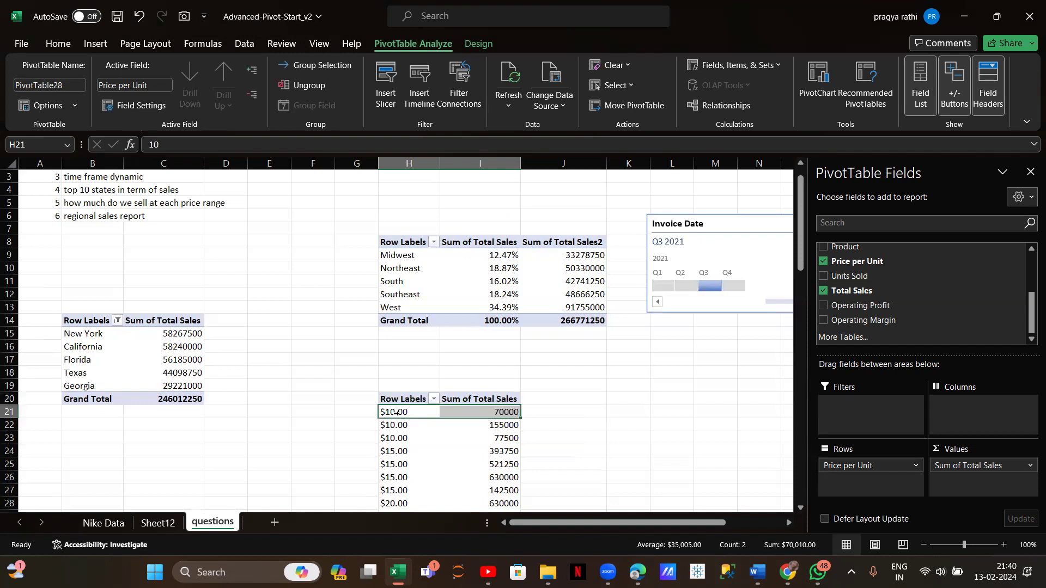
left_click(423, 428)
right_click(424, 430)
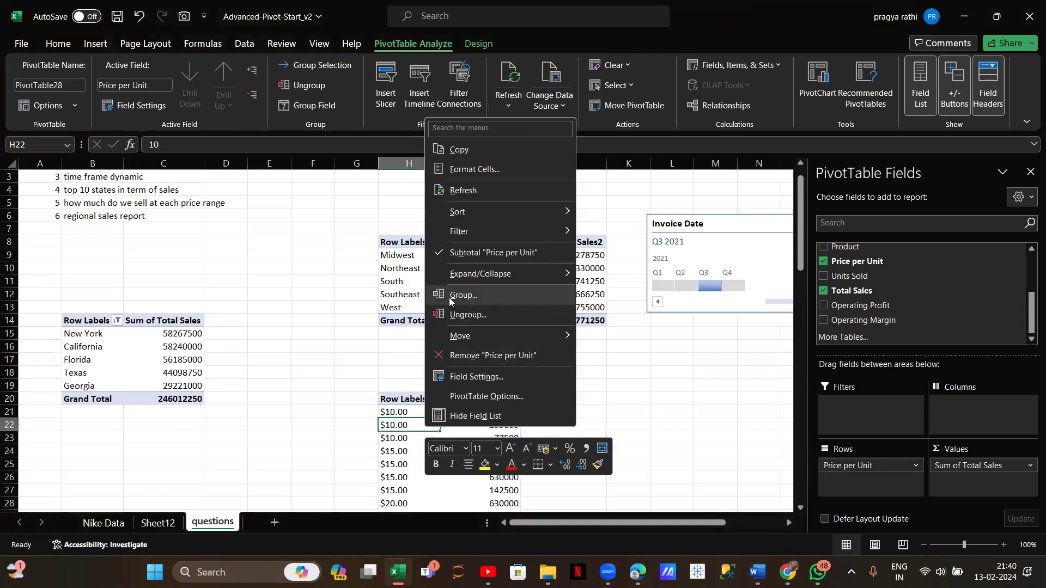
left_click(477, 296)
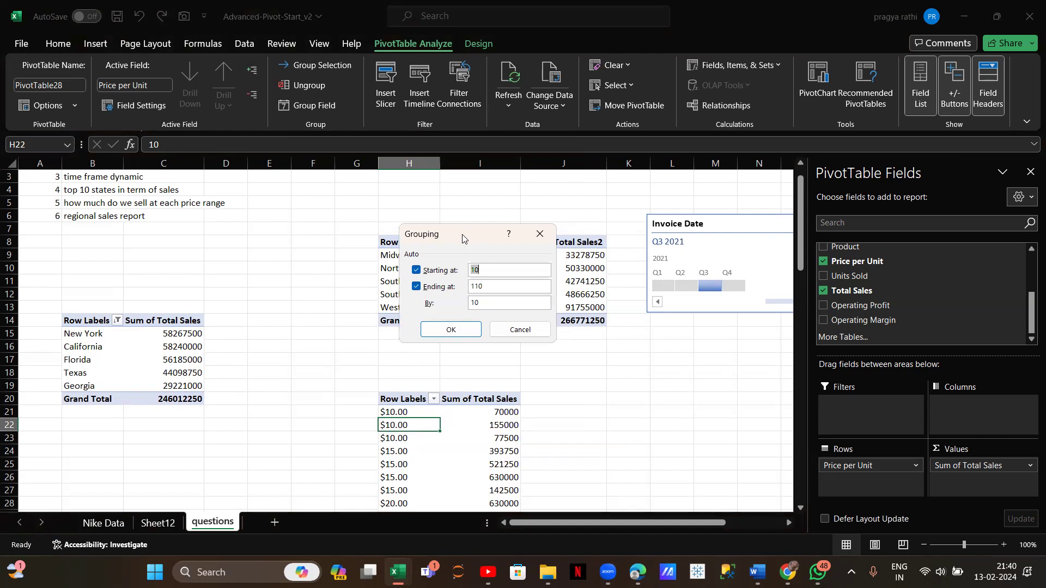
left_click_drag(462, 238, 317, 222)
left_click(324, 252)
key("BackSpace")
key("BackSpace")
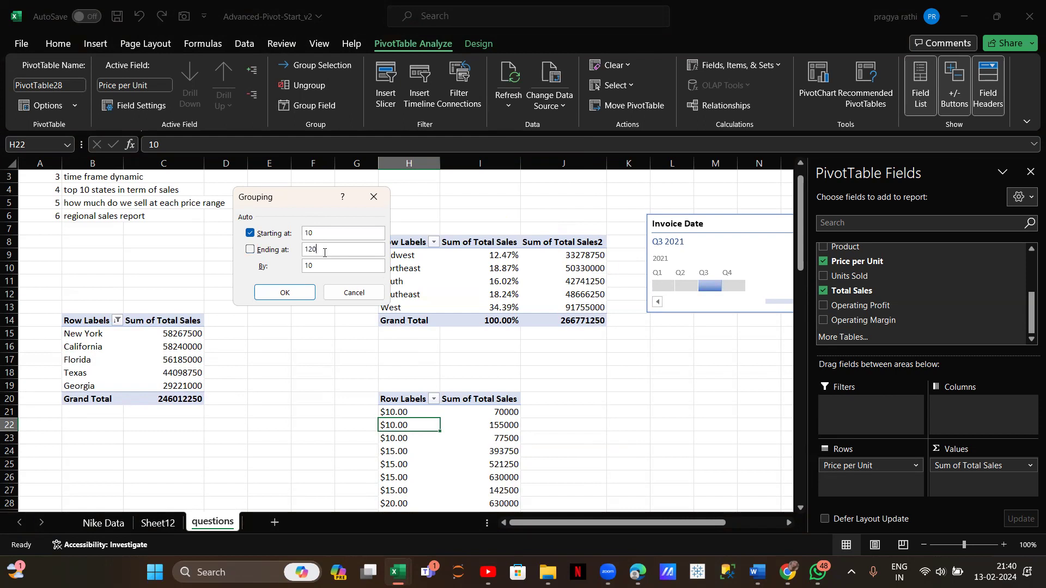
key("BackSpace")
key("BackSpace")
left_click(286, 293)
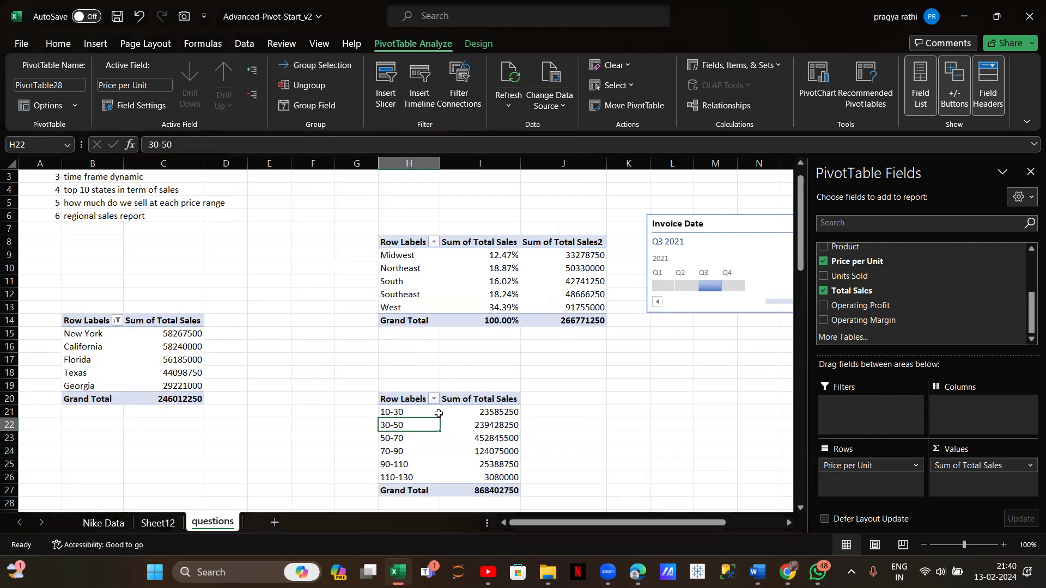
- Sort the price ranges by Sum of Total Sales from largest to smallest
scroll(421, 478, "right", 1)
scroll(423, 479, "left", 1)
left_click(473, 412)
right_click(473, 413)
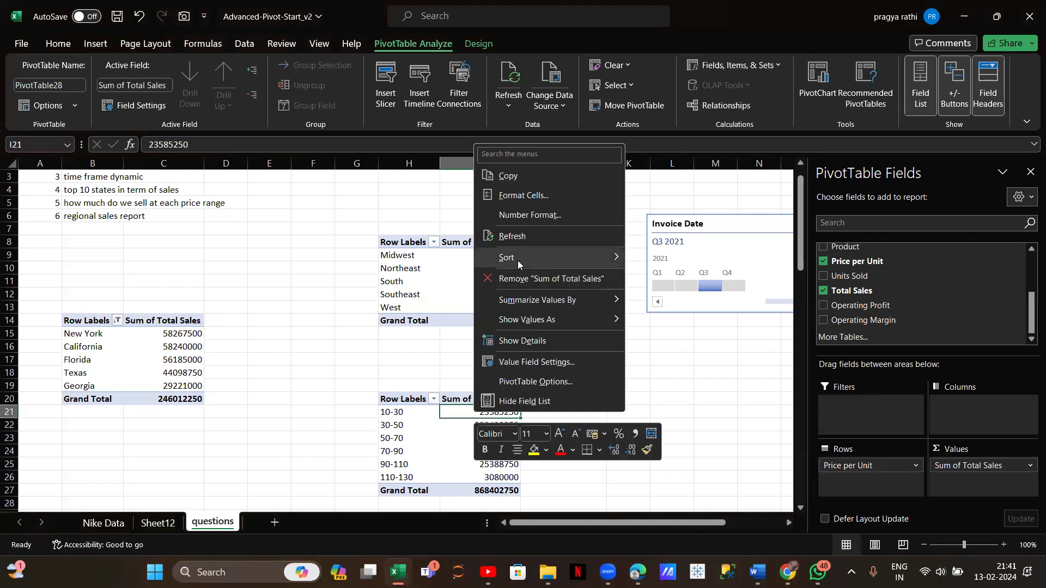
mouse_move(518, 262)
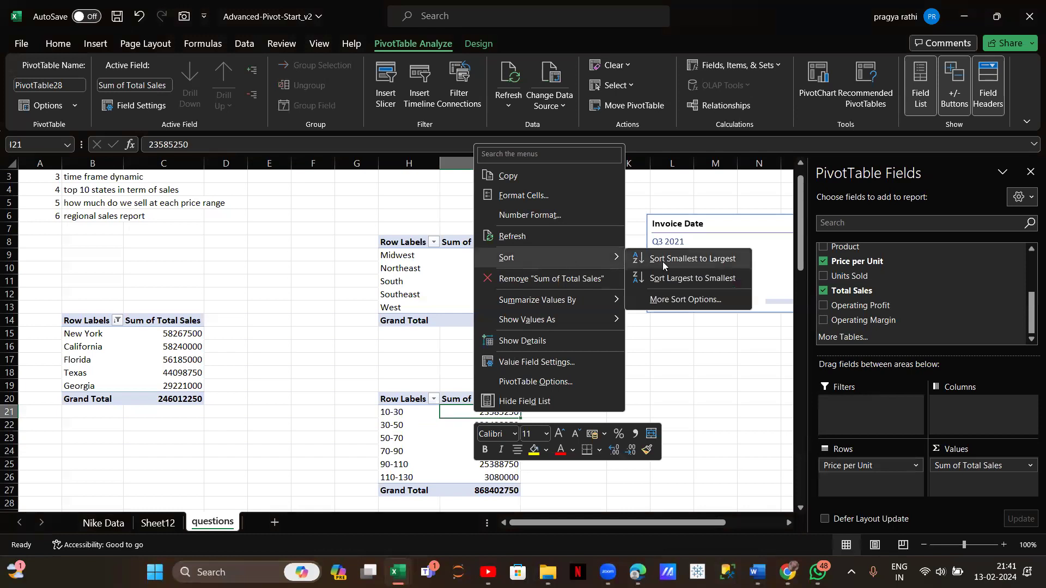
left_click(664, 277)
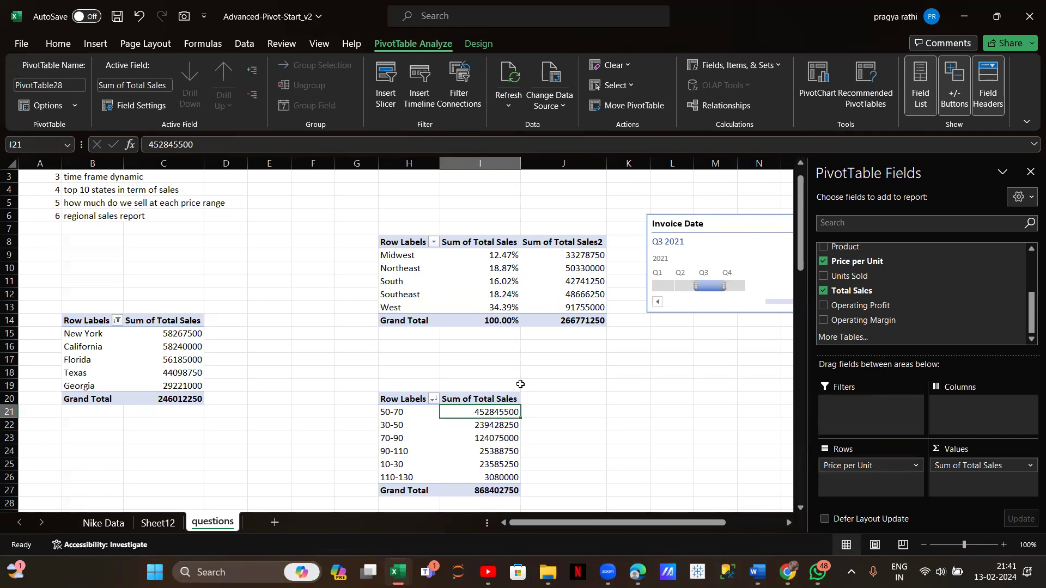
key("alt+Tab")
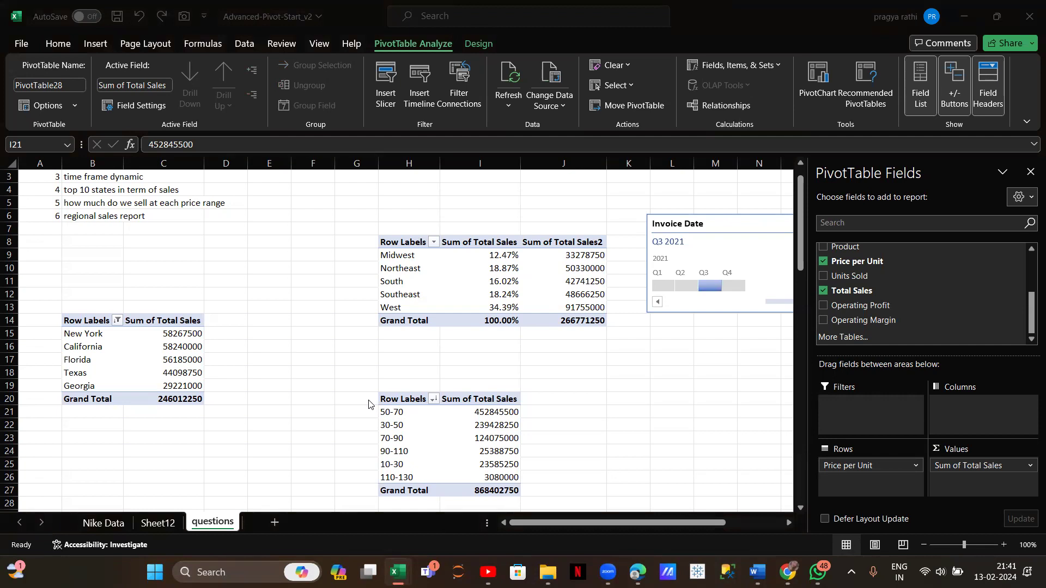
key("alt+Tab")
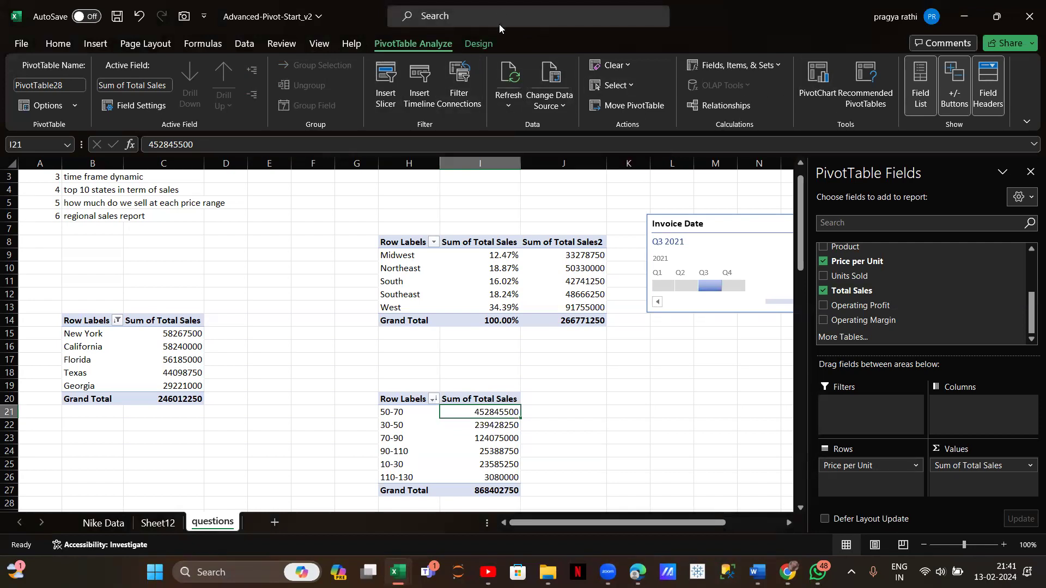
- Insert a column PivotChart of total sales by price range and position it above the price-range pivot table
left_click(818, 76)
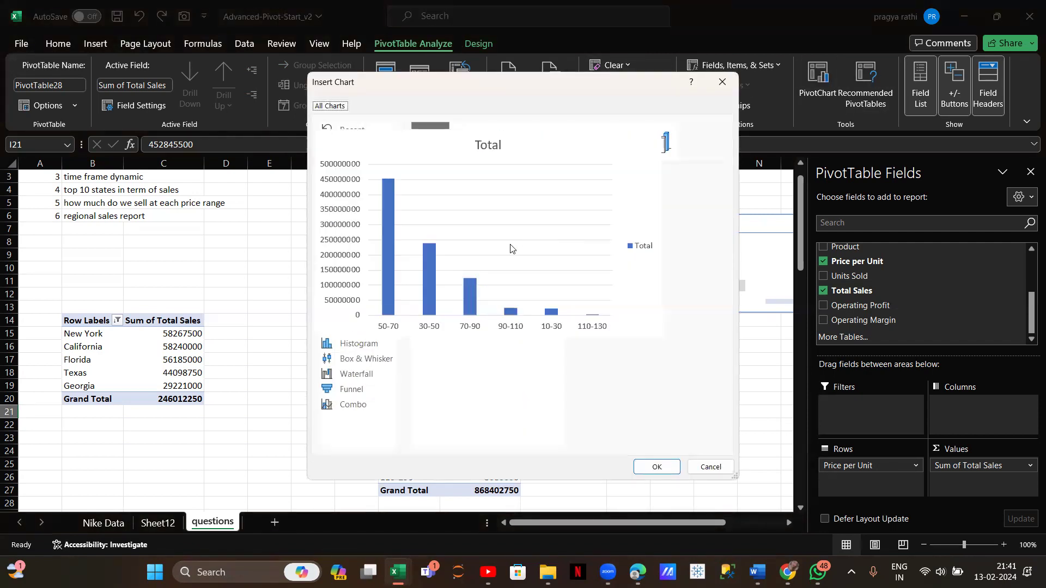
double_click(511, 249)
left_click_drag(432, 276, 543, 182)
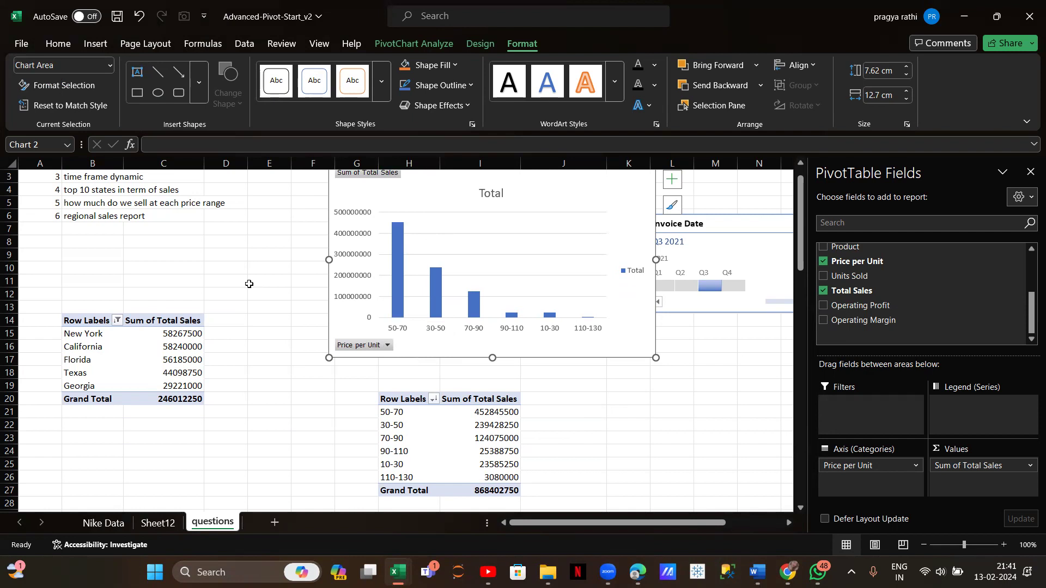
scroll(249, 284, "up", 2)
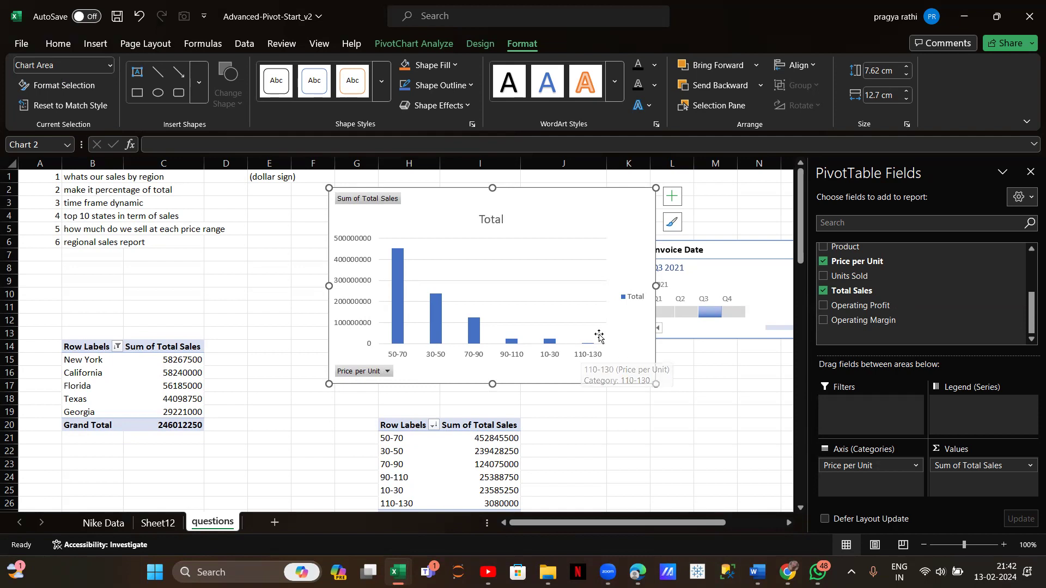
scroll(456, 388, "down", 1)
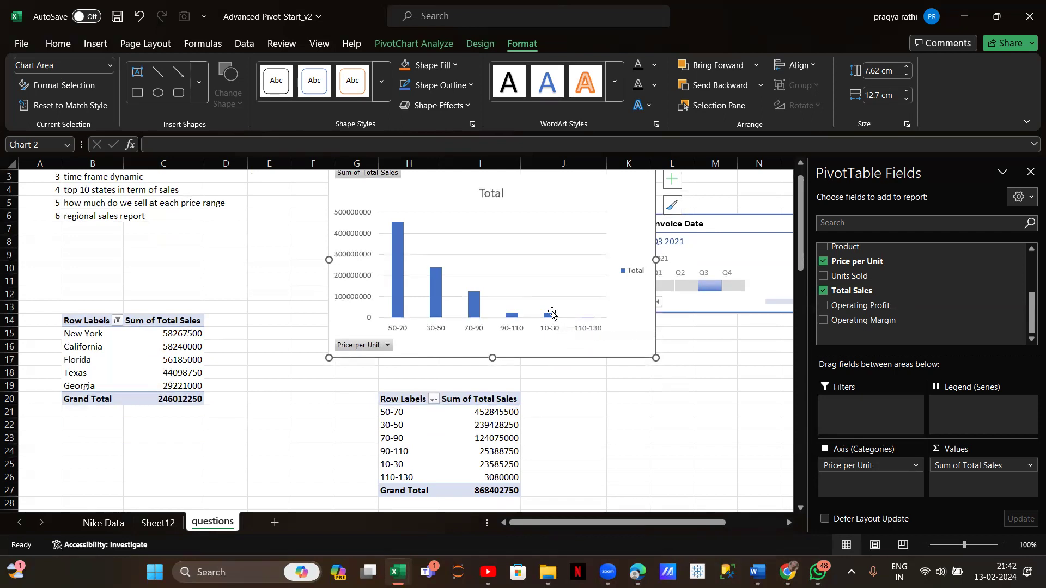
mouse_move(547, 316)
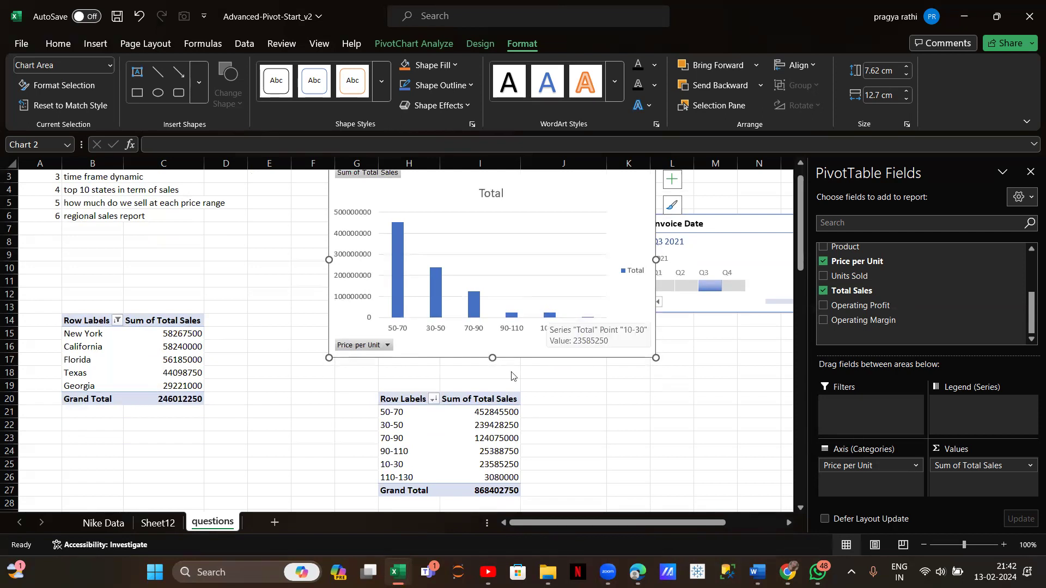
mouse_move(399, 238)
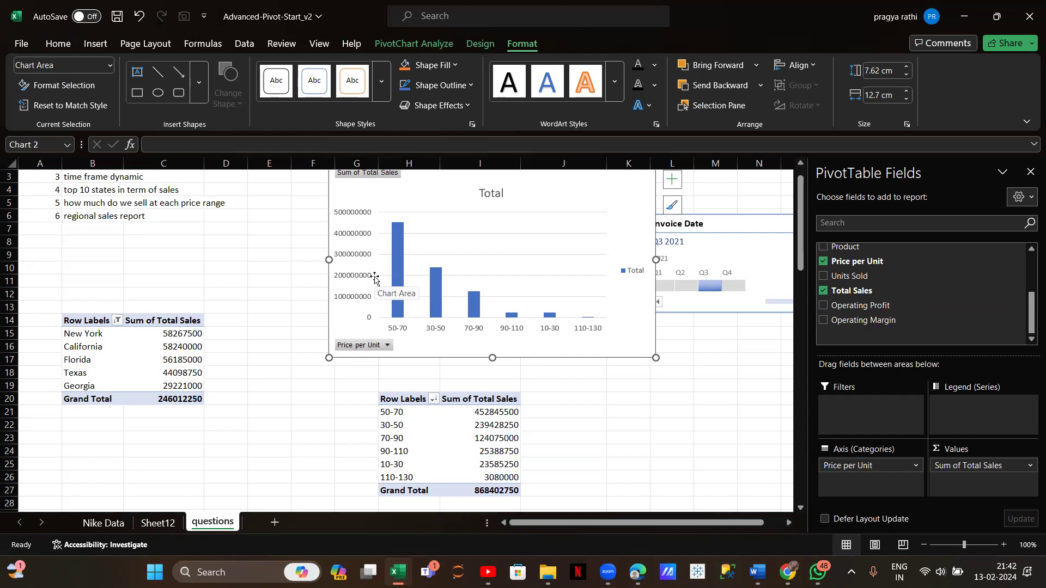
- Copy question 6, "regional sales report", from the questions sheet to cell G3 of Sheet12
left_click(55, 217)
left_click_drag(163, 218, 50, 218)
key("ctrl+c")
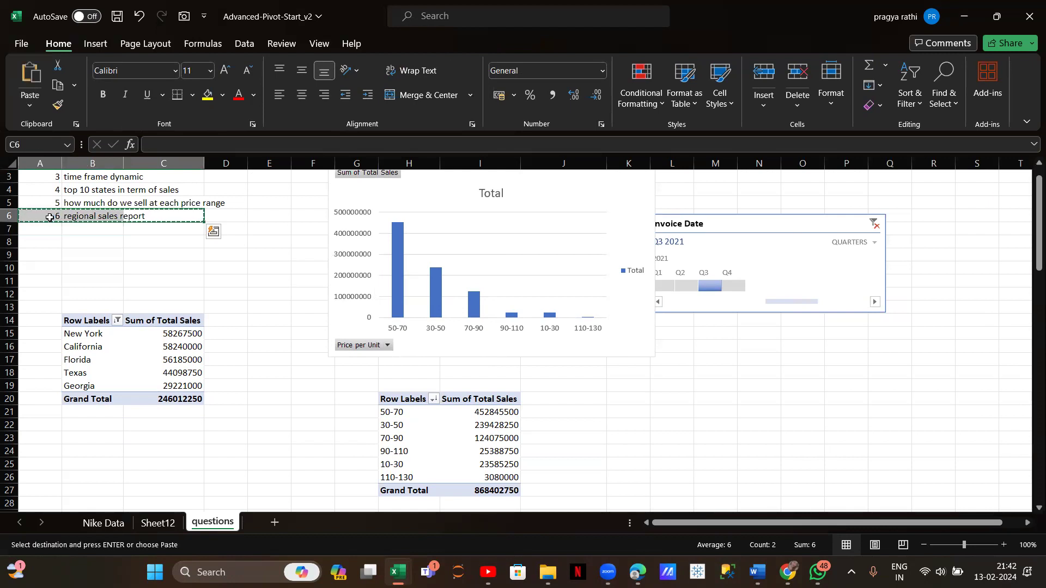
left_click(158, 524)
left_click(288, 240)
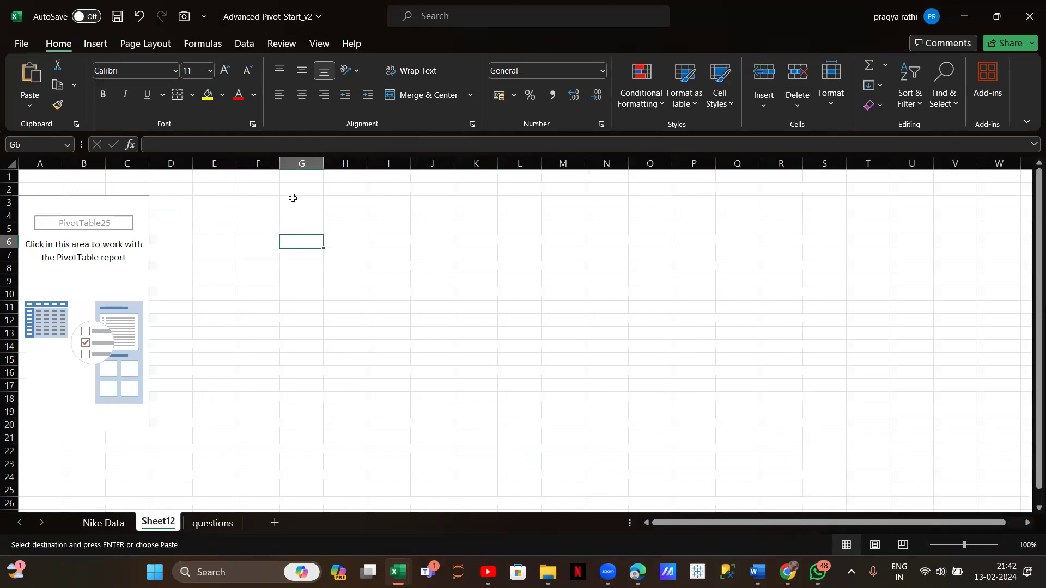
left_click(291, 202)
key("ctrl+v")
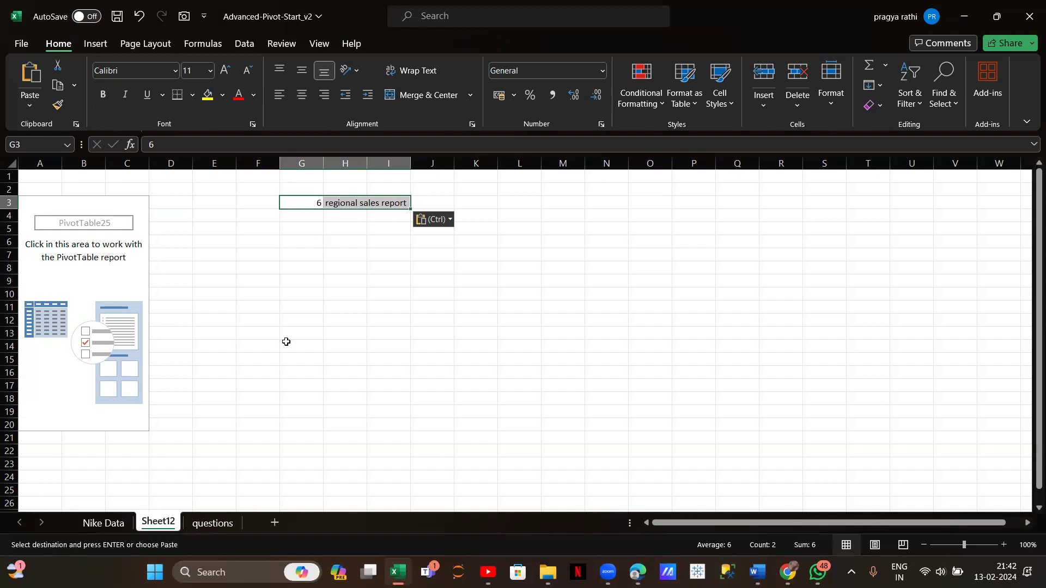
- Add the Region field to the empty pivot table on Sheet12 as a count value
left_click(73, 359)
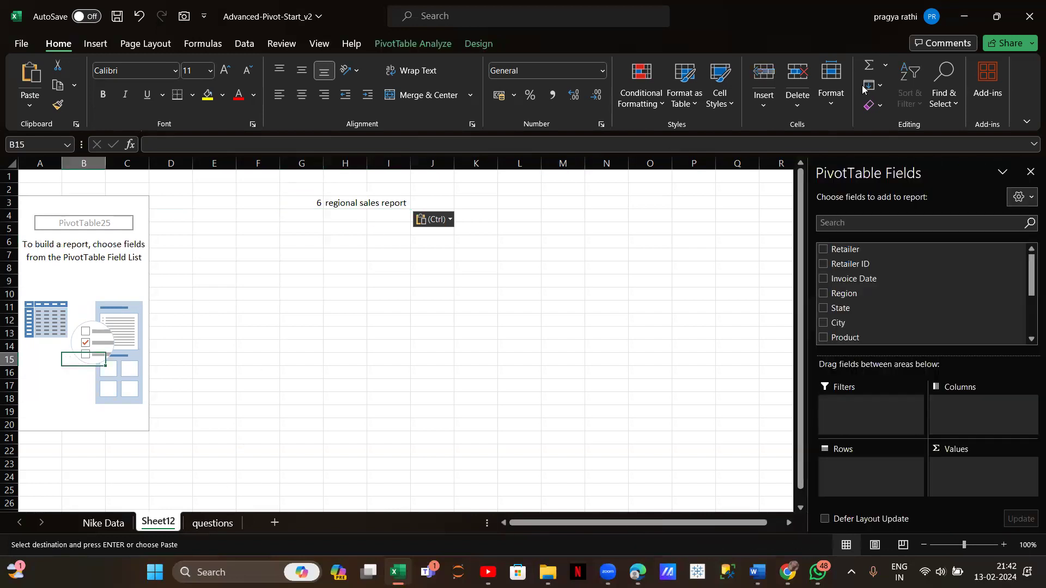
left_click(854, 101)
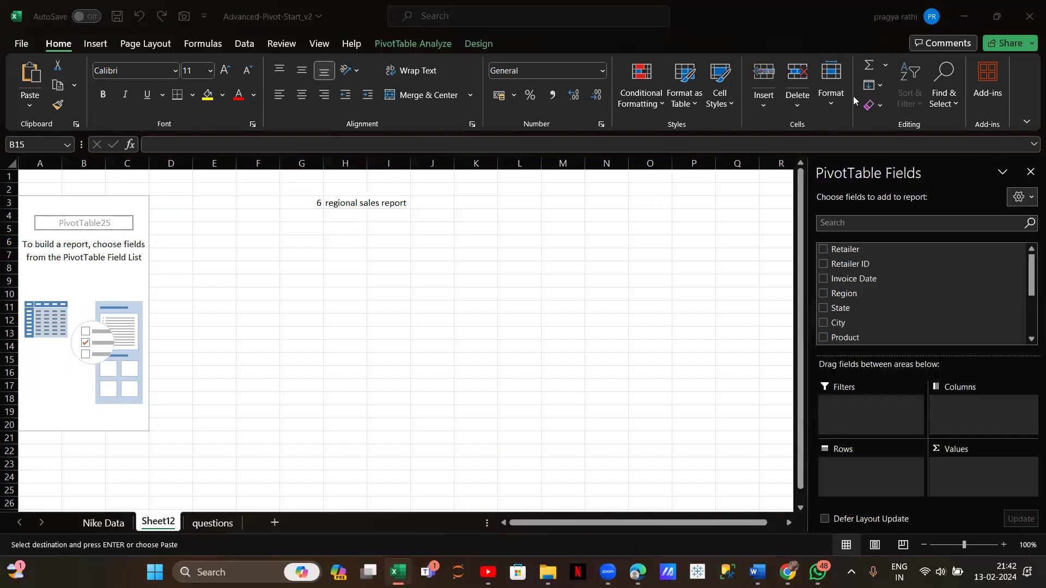
left_click(821, 295)
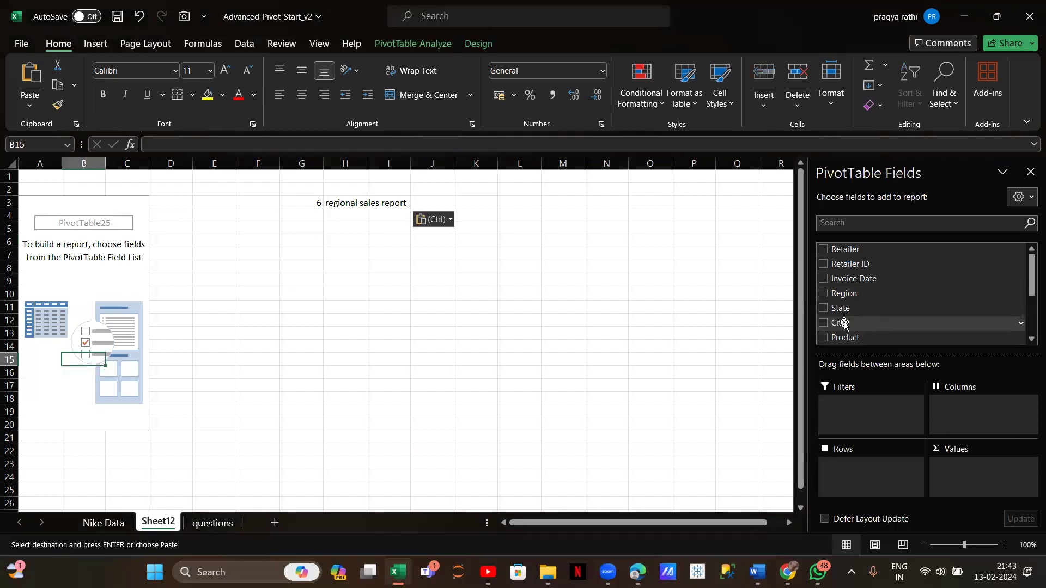
left_click(823, 294)
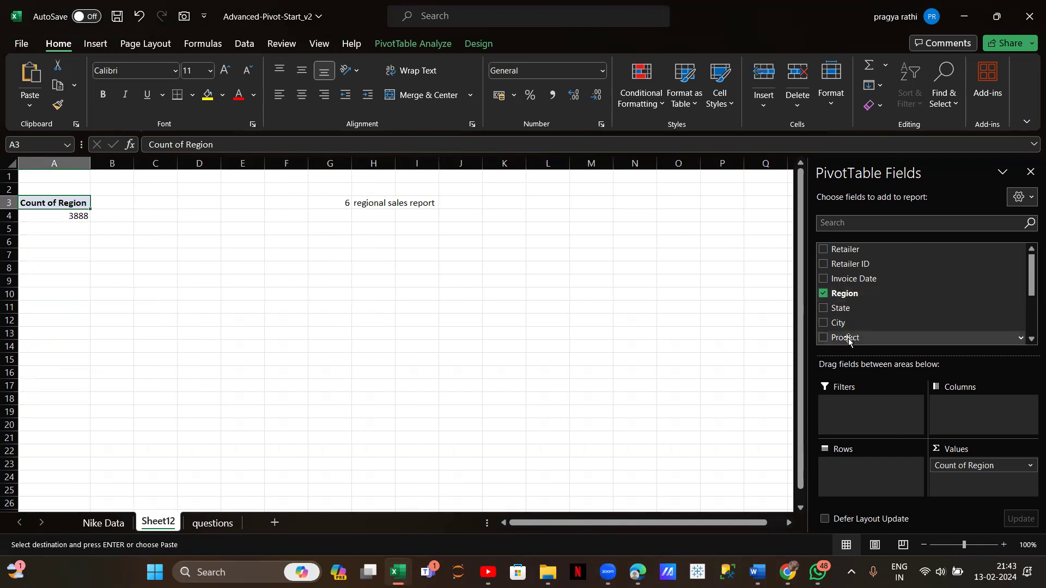
scroll(848, 327, "down", 2)
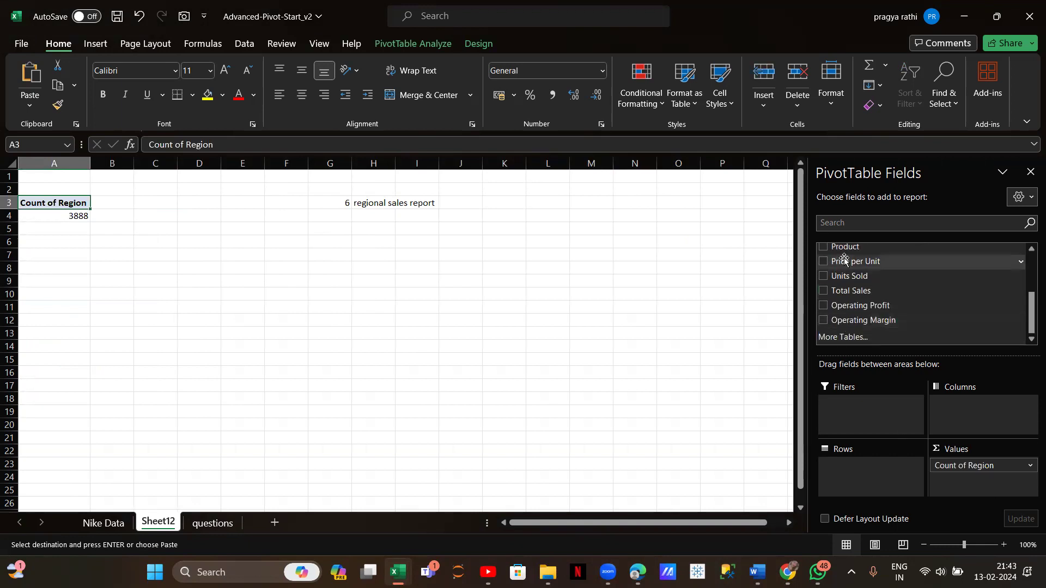
scroll(843, 260, "up", 2)
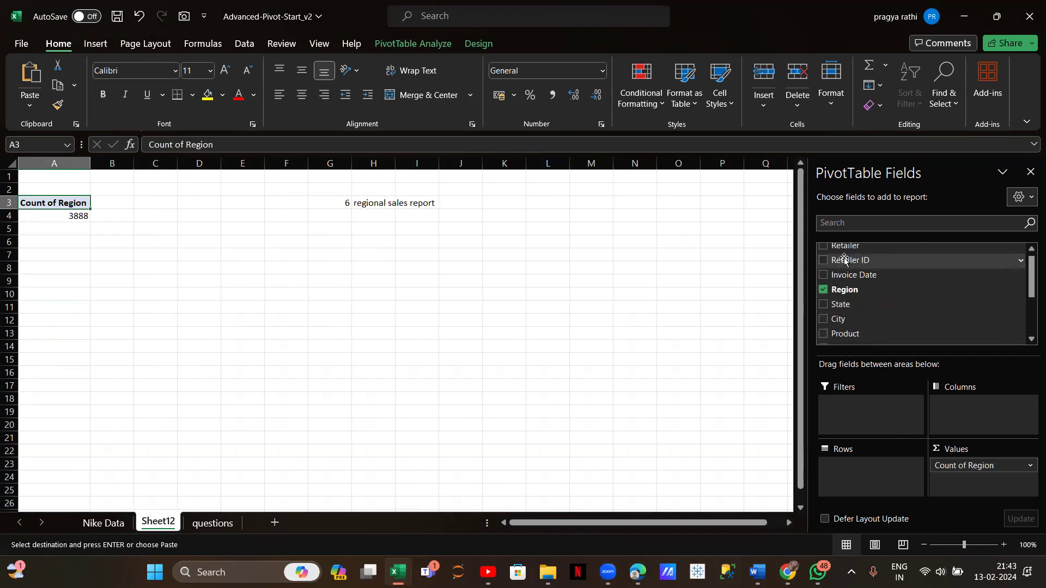
- Format the vertical axis numbers of the price-range chart on the questions sheet as Currency
left_click(212, 523)
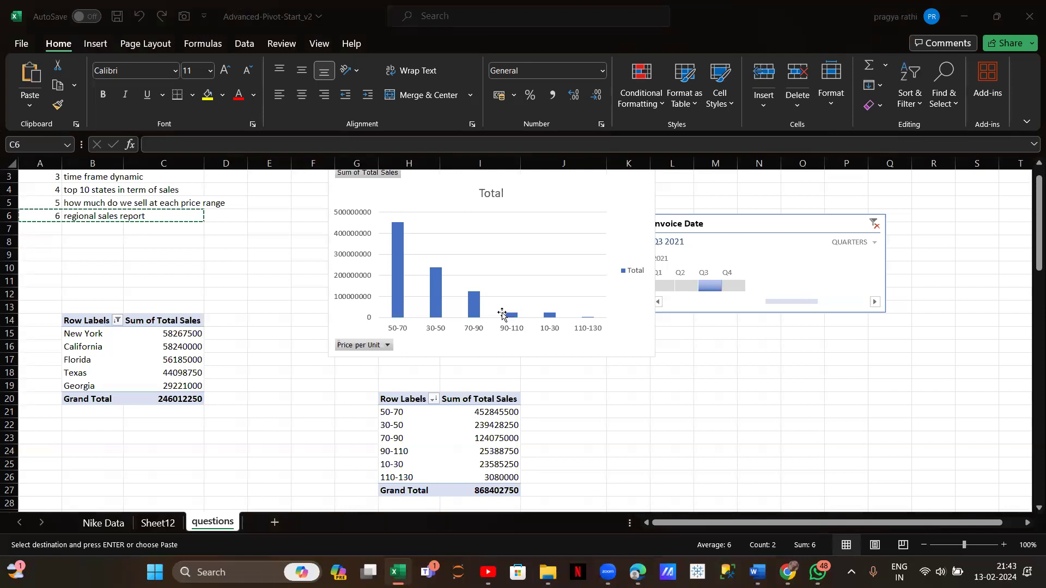
scroll(446, 218, "up", 1)
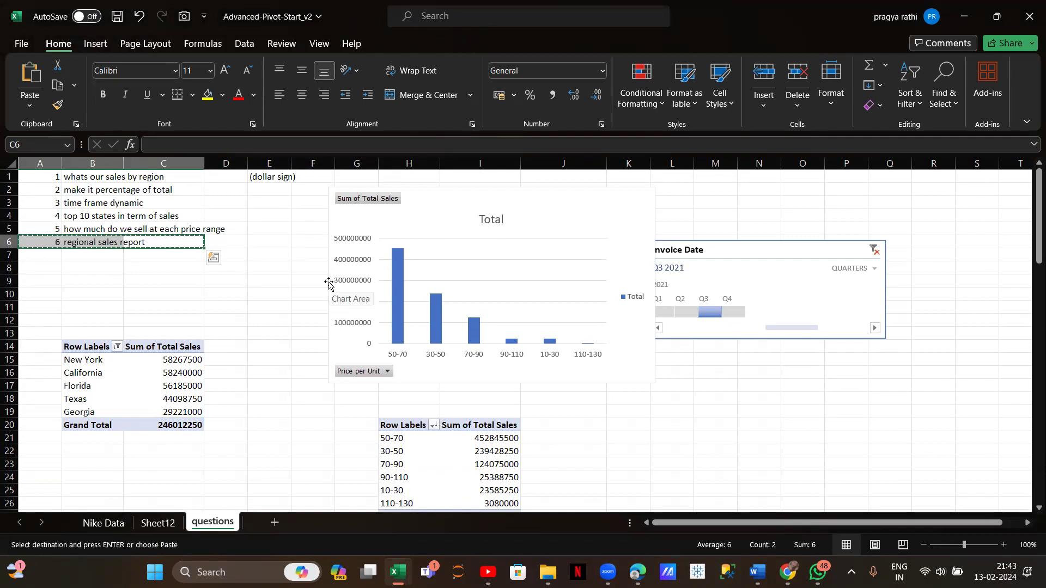
left_click(351, 288)
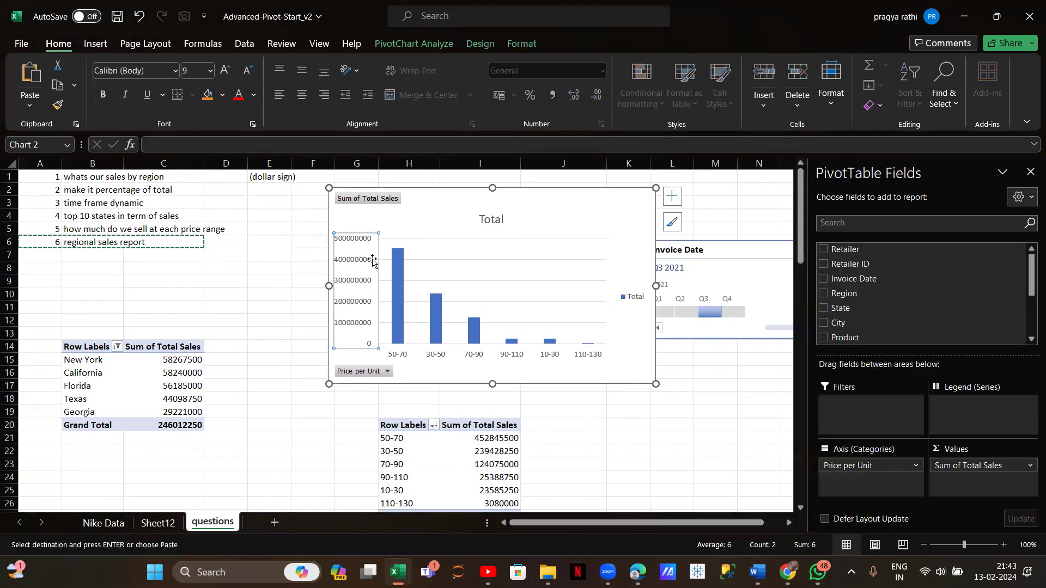
double_click(353, 250)
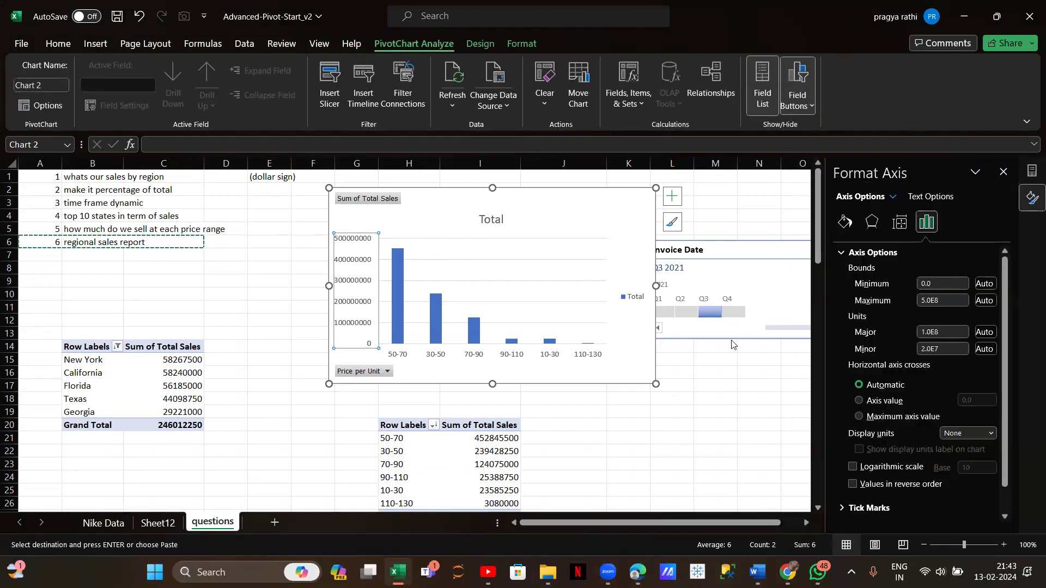
scroll(878, 479, "down", 1)
left_click(870, 498)
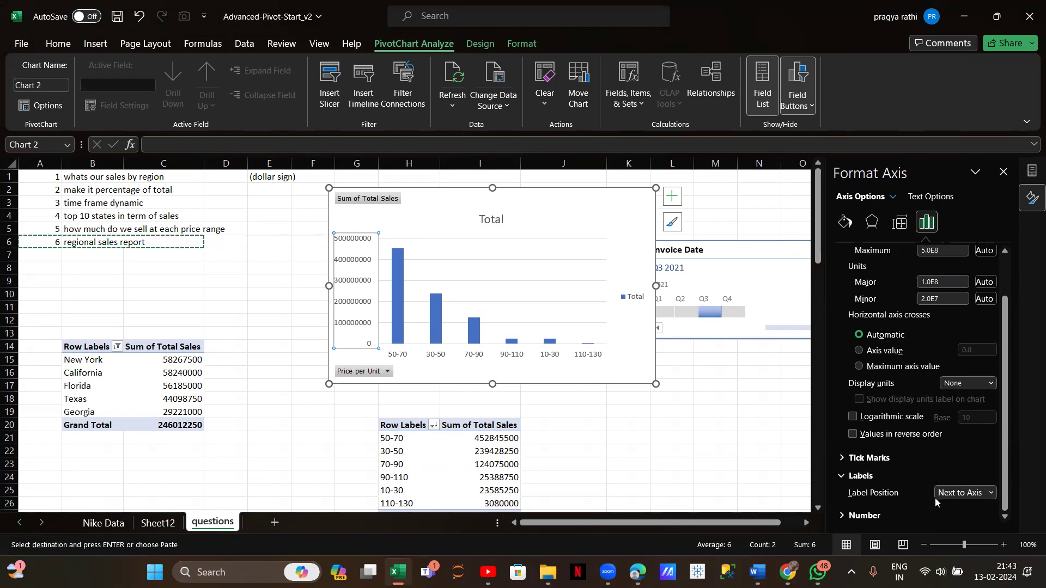
left_click(867, 515)
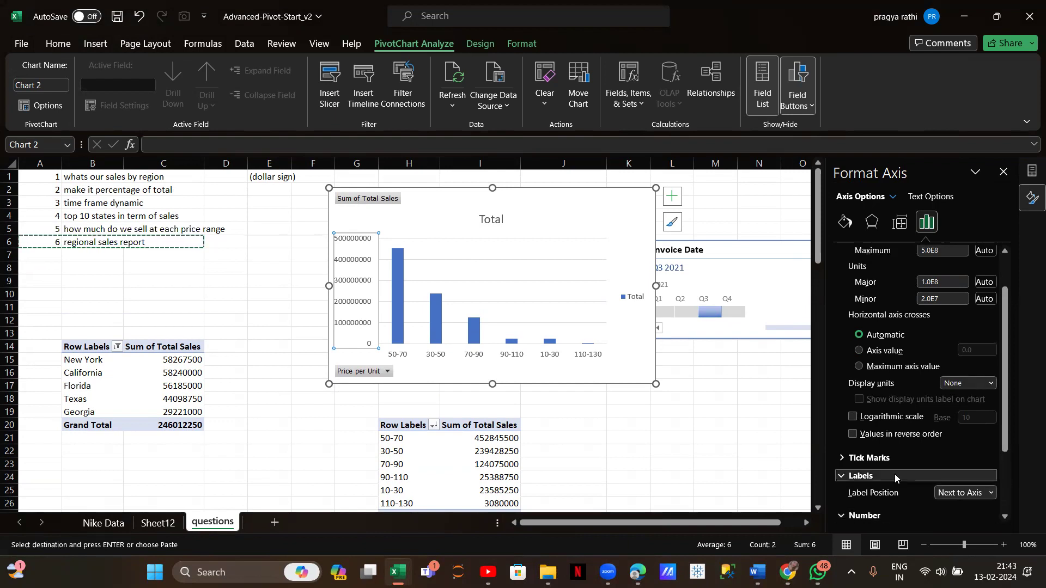
scroll(895, 477, "down", 3)
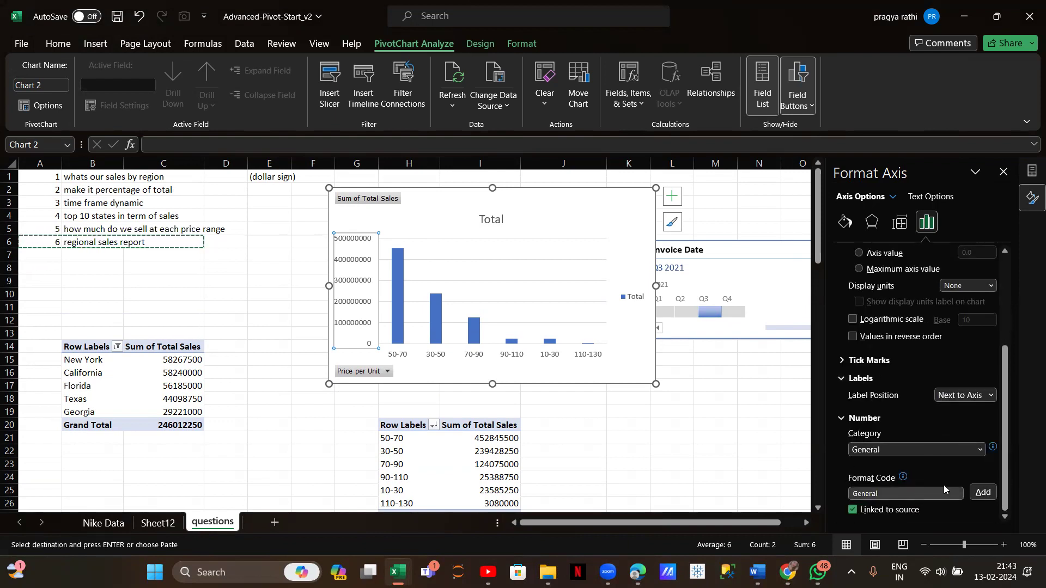
left_click(978, 450)
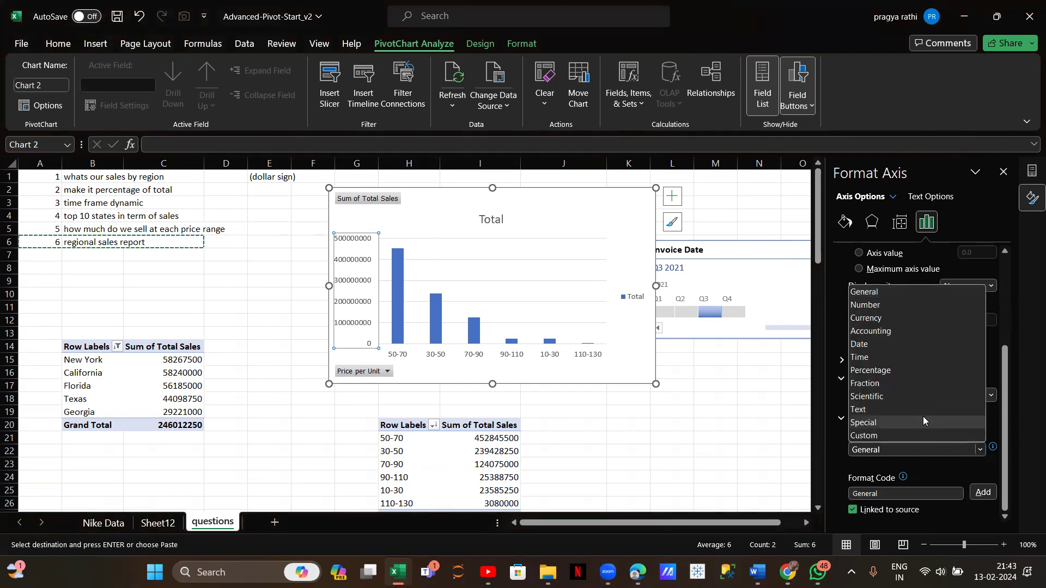
left_click(872, 320)
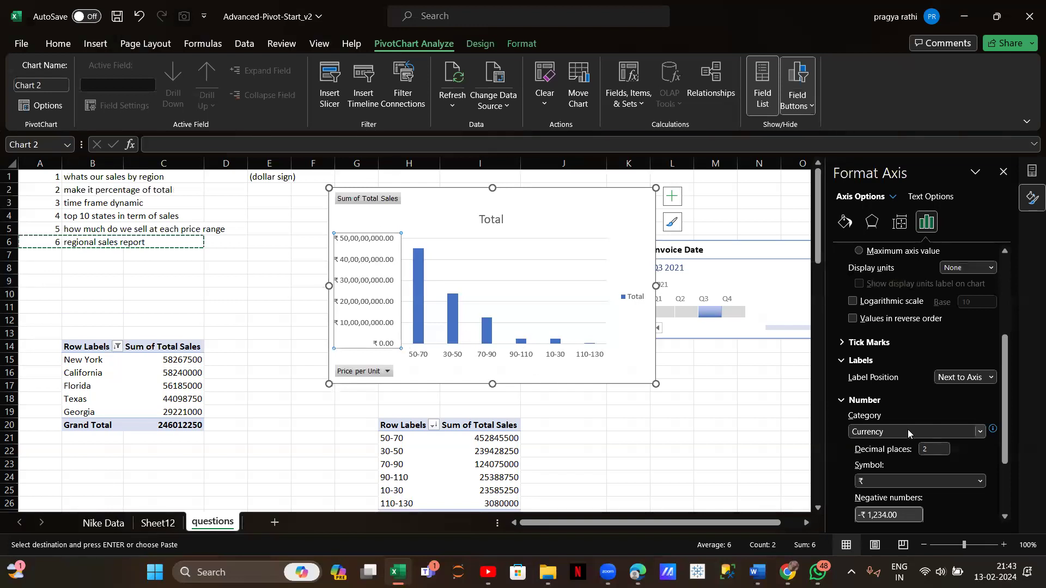
- Set the currency symbol of the chart's vertical axis to $ English (Canada)
scroll(908, 464, "down", 3)
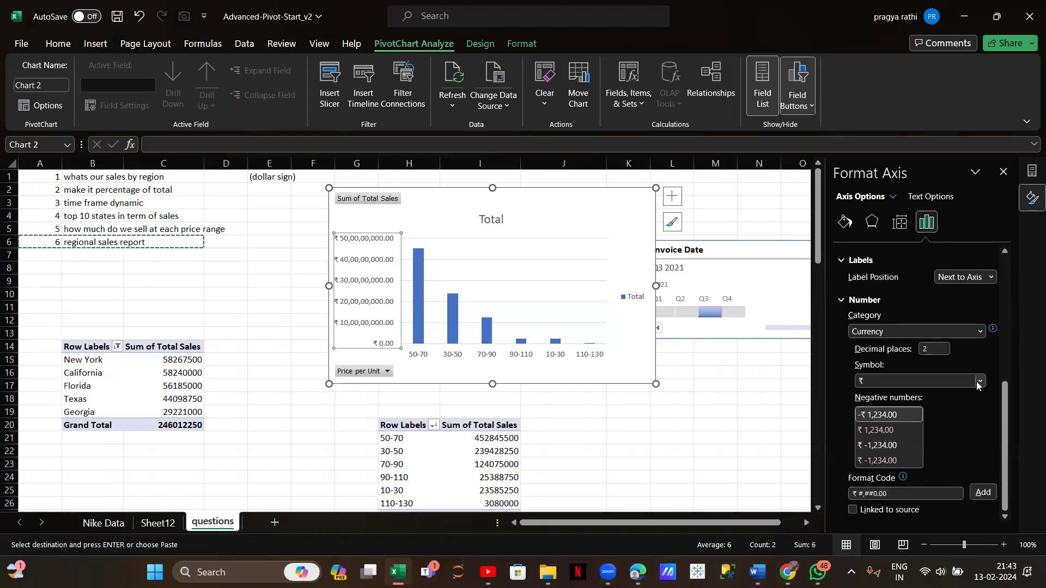
left_click(979, 382)
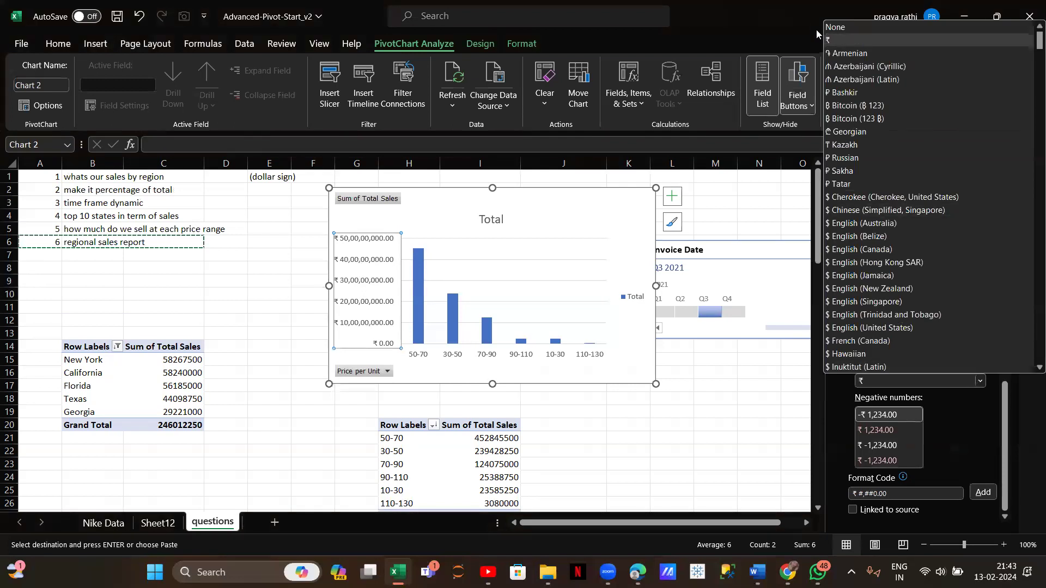
left_click(859, 251)
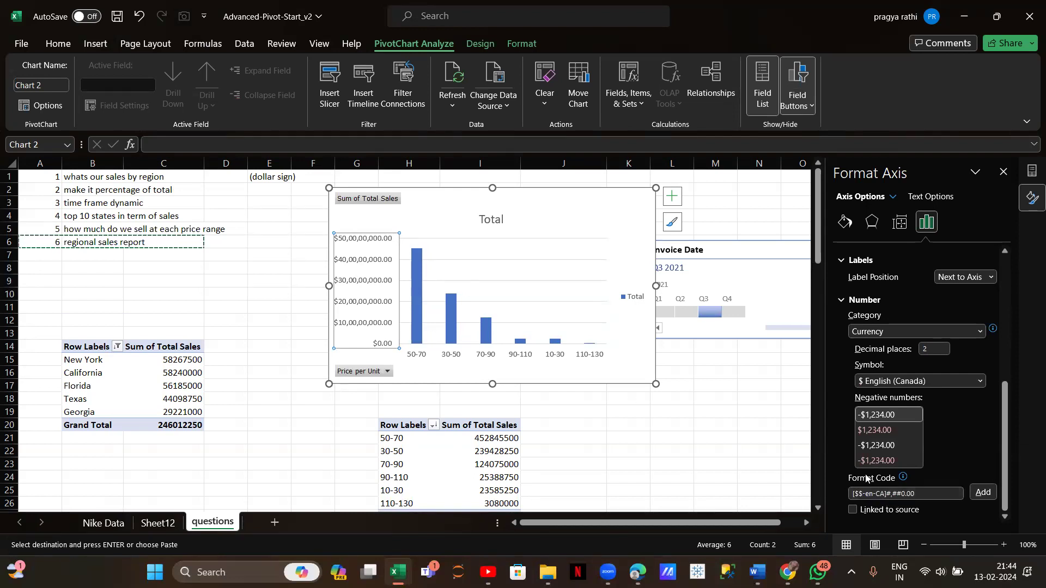
- Set the decimal places of the chart's vertical axis currency format to 0
scroll(899, 477, "up", 3)
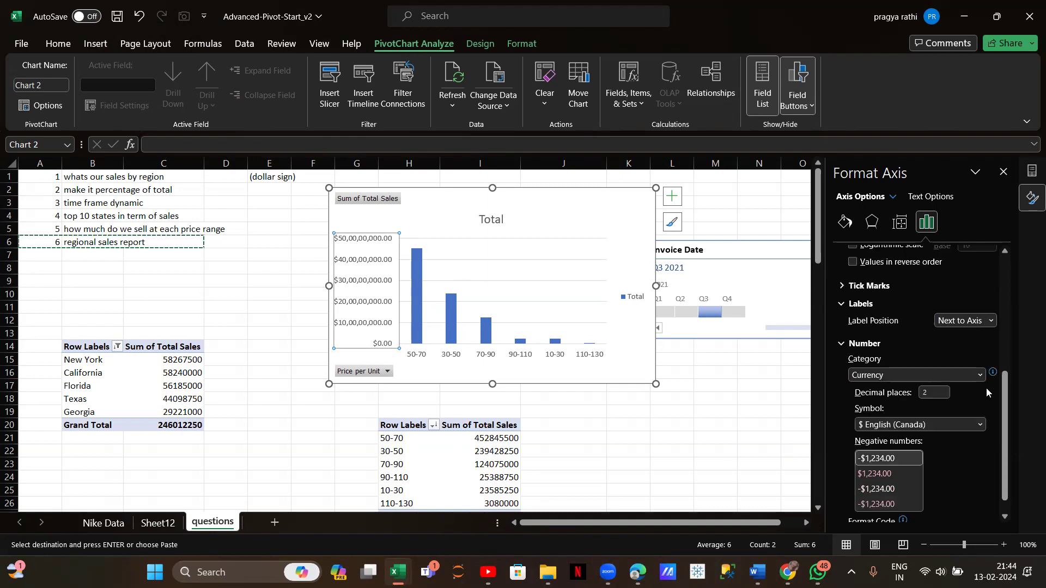
scroll(942, 474, "down", 3)
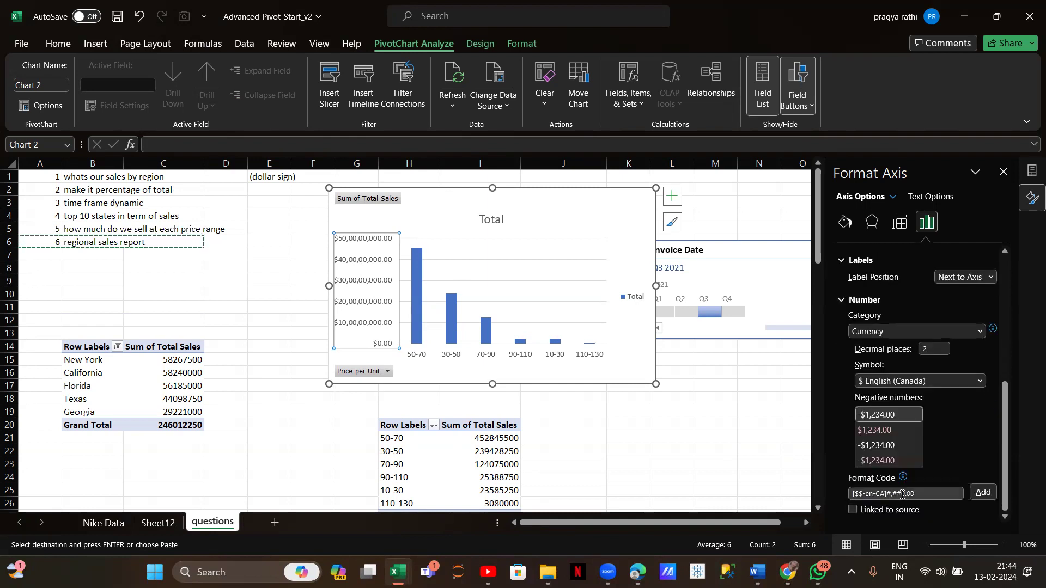
left_click(924, 493)
scroll(946, 465, "up", 2)
left_click(931, 390)
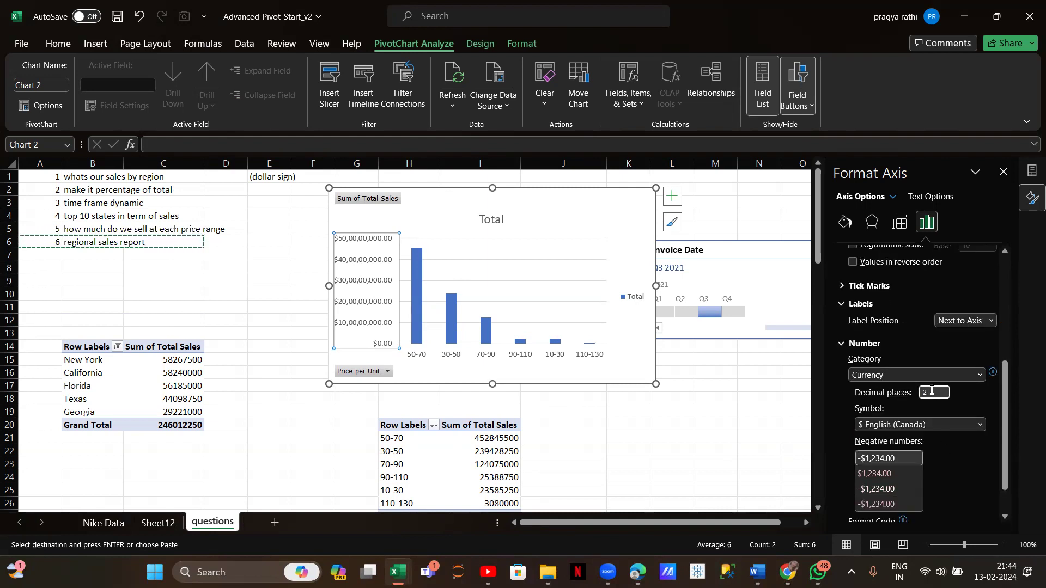
type("0")
key("Return")
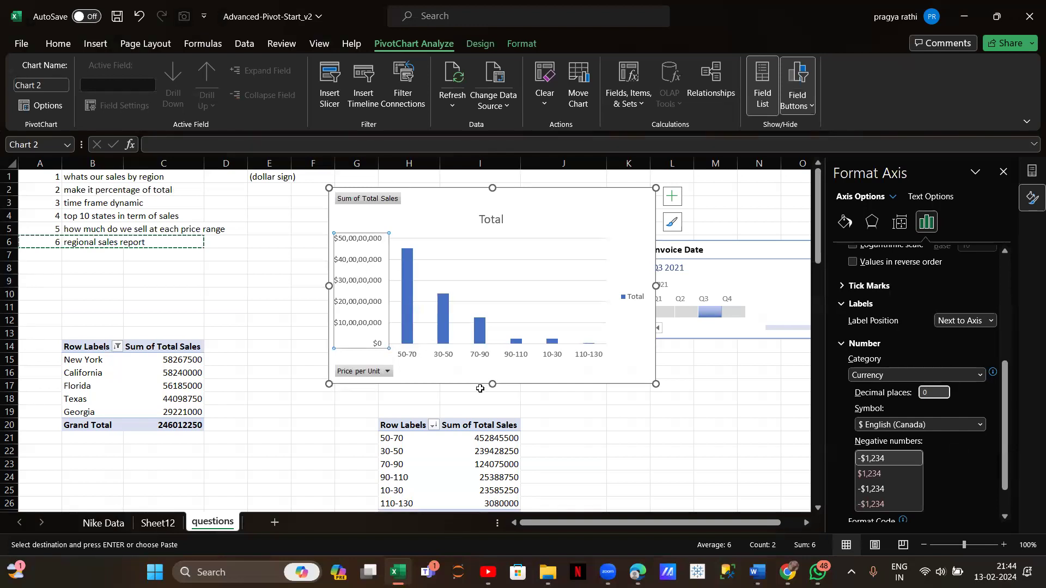
scroll(861, 404, "up", 3)
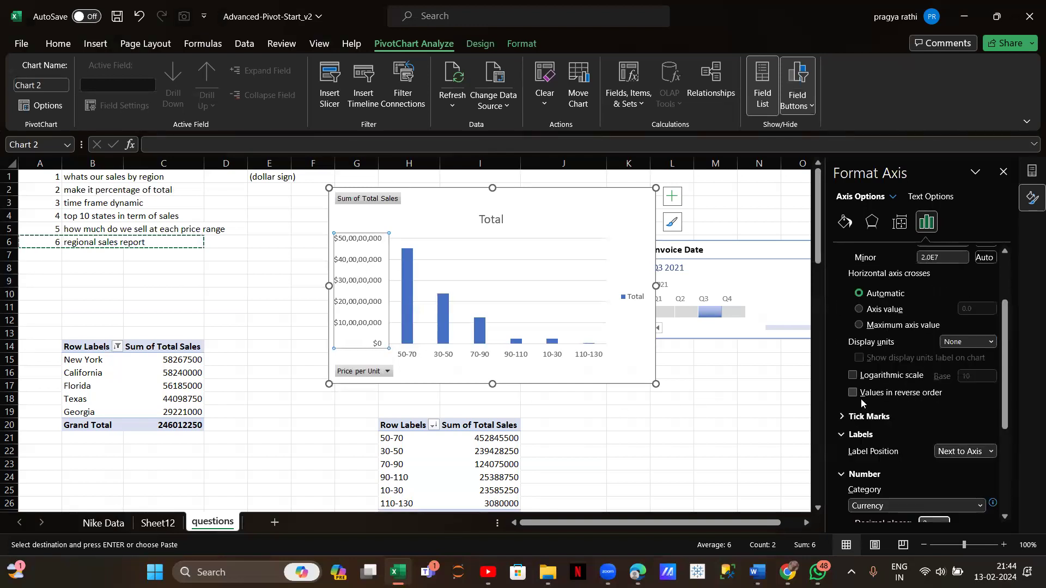
scroll(861, 403, "down", 4)
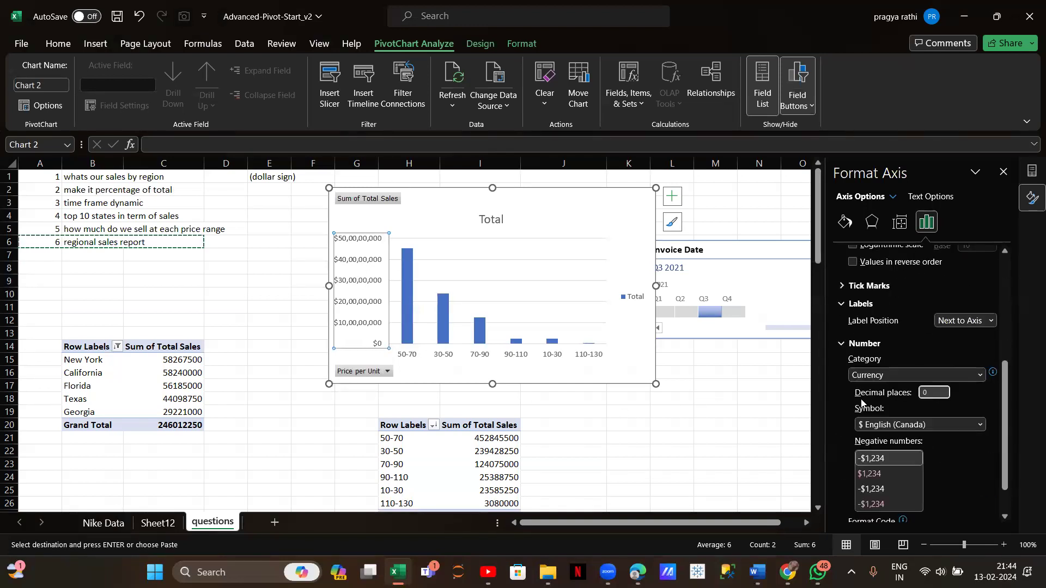
- Return to the pivot table on Sheet12, close the shape formatting pane and add State as the row field
left_click(158, 523)
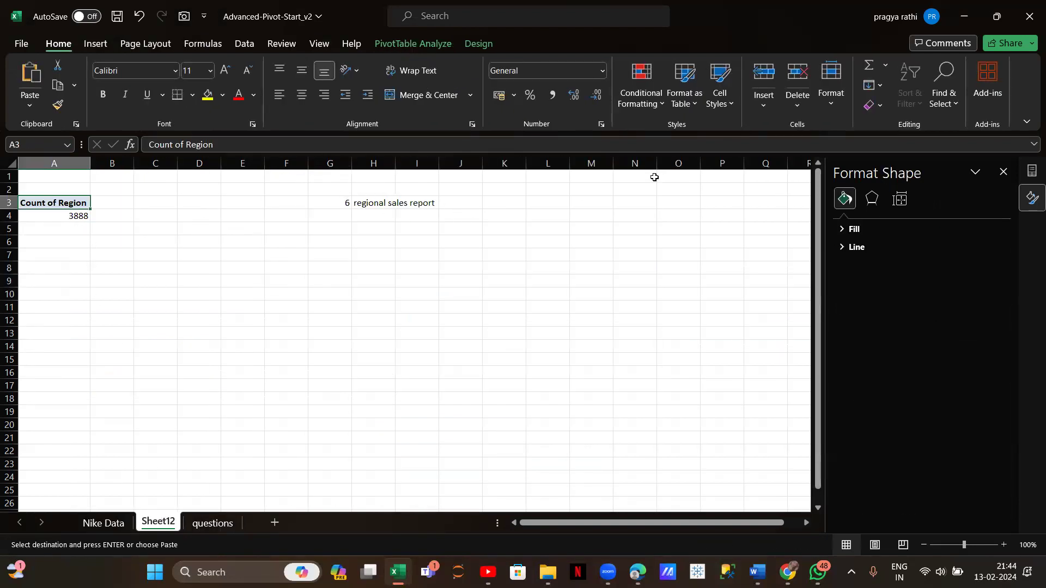
key("alt+Tab")
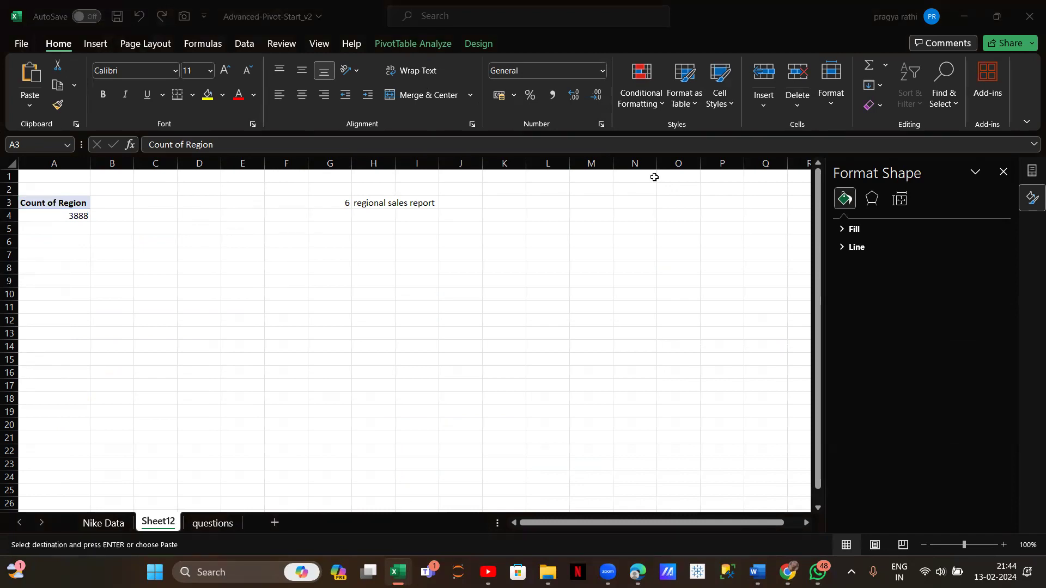
left_click(73, 216)
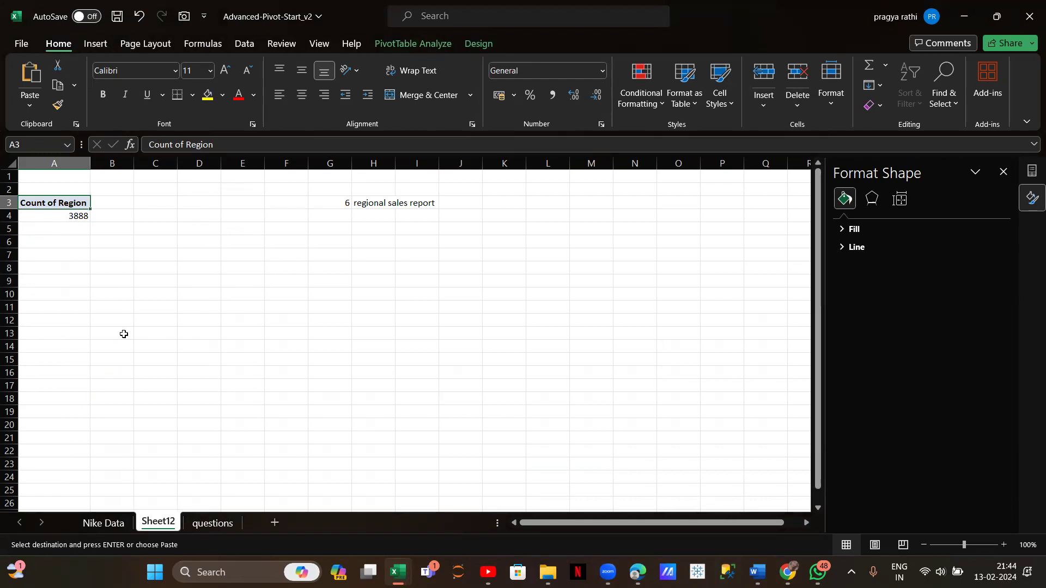
left_click(56, 219)
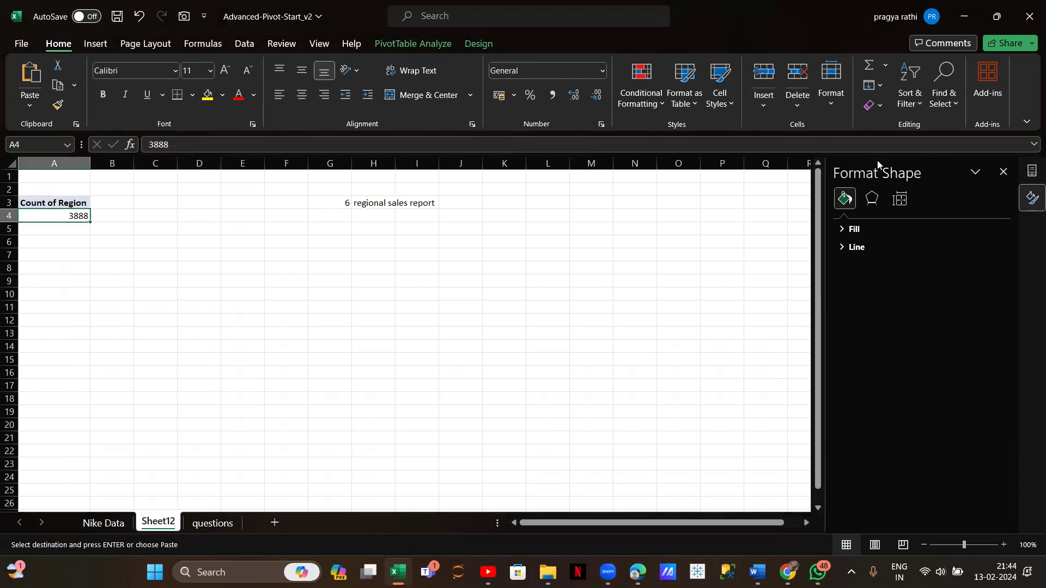
left_click(1003, 172)
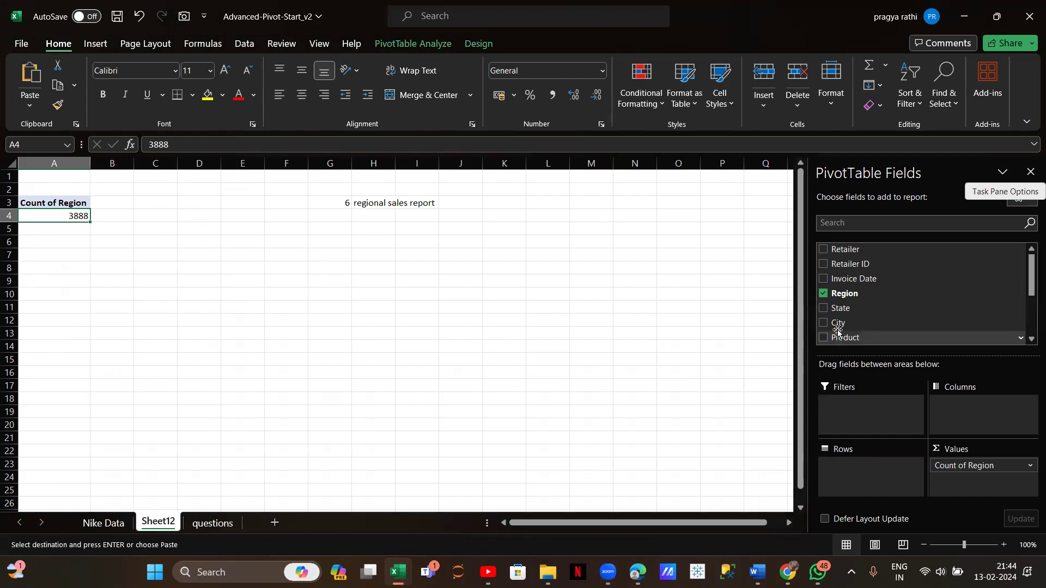
left_click_drag(839, 315, 844, 465)
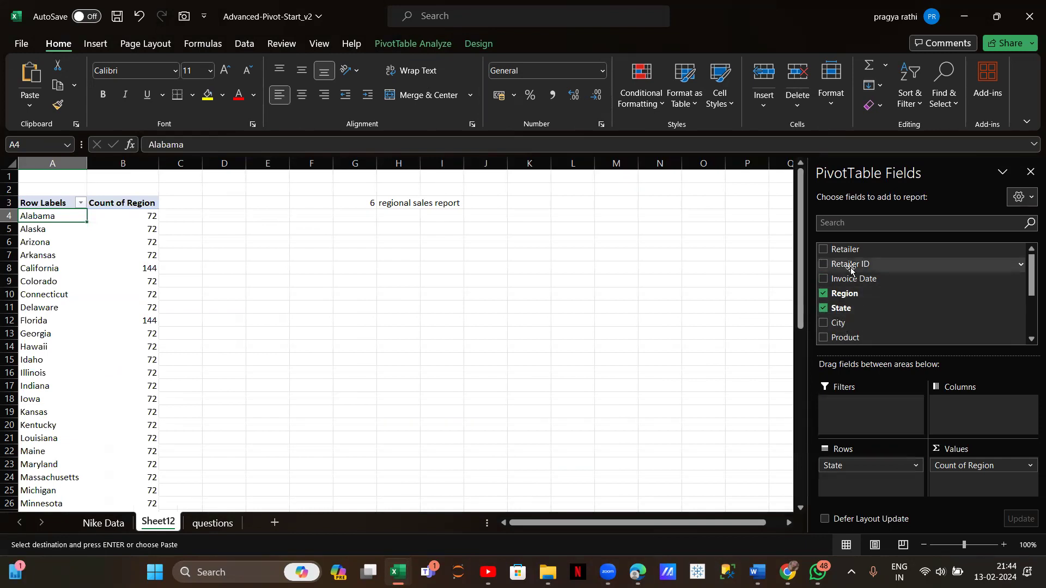
- Move Region from the pivot table's values to its report filter and add Total Sales as a summed value
scroll(844, 315, "down", 2)
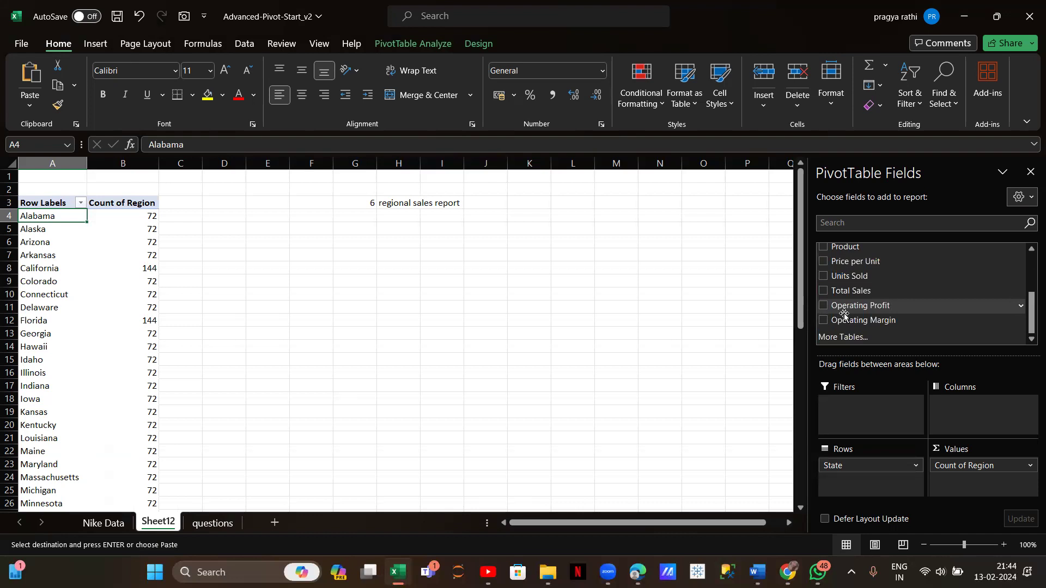
scroll(871, 299, "up", 2)
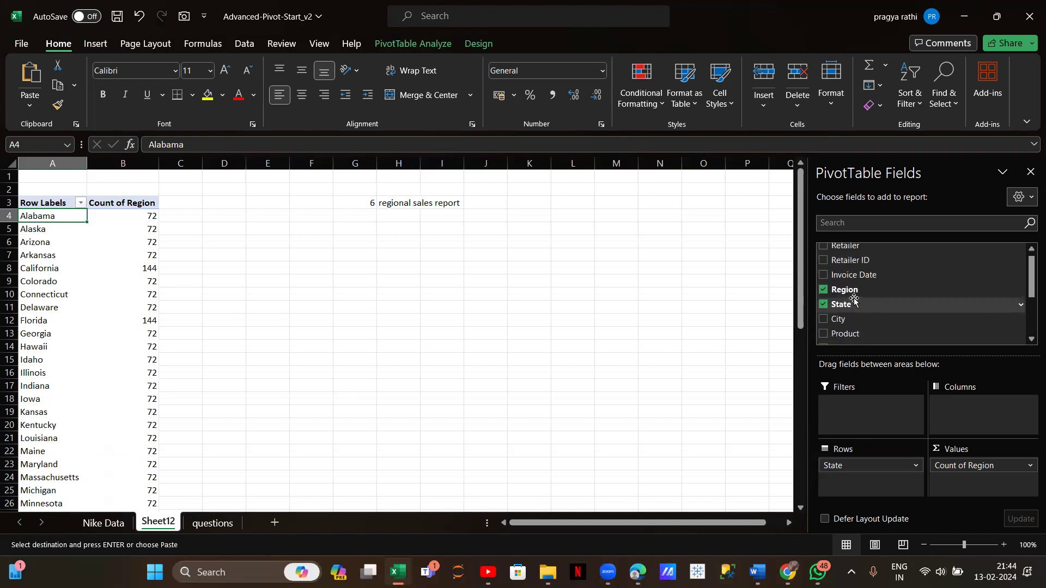
left_click_drag(1011, 465, 872, 414)
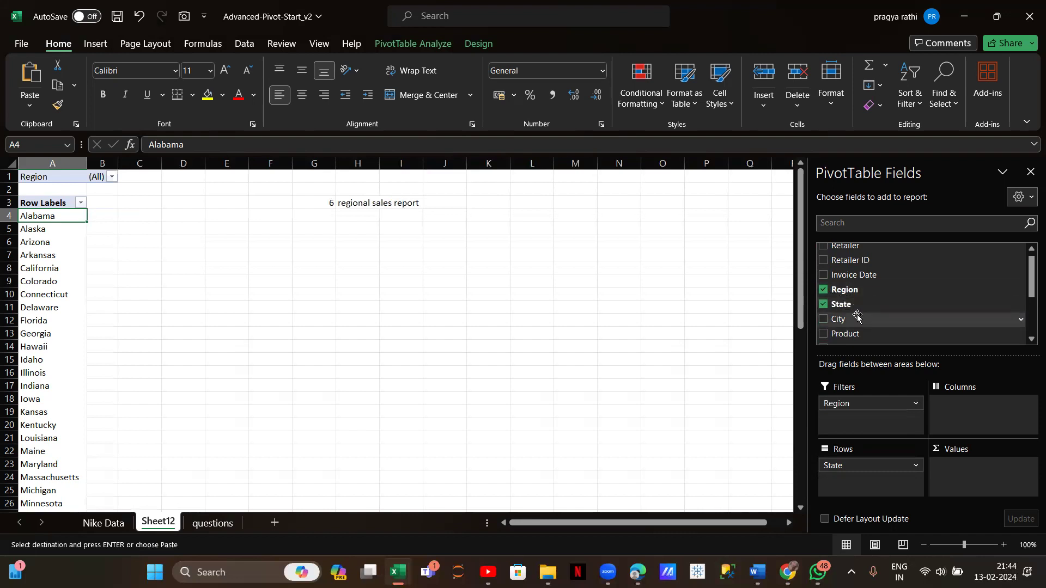
scroll(858, 317, "down", 2)
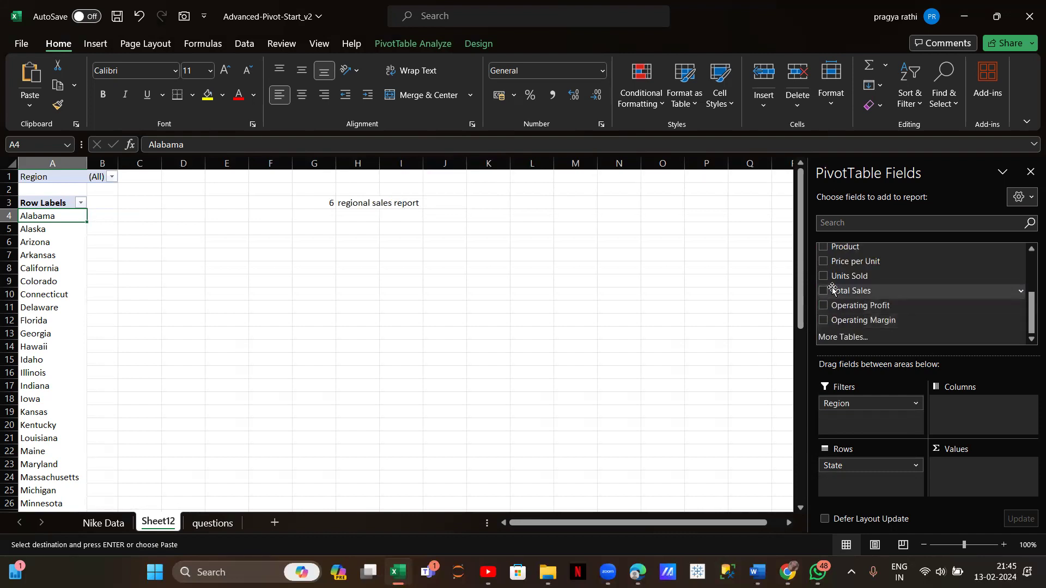
left_click_drag(833, 289, 969, 470)
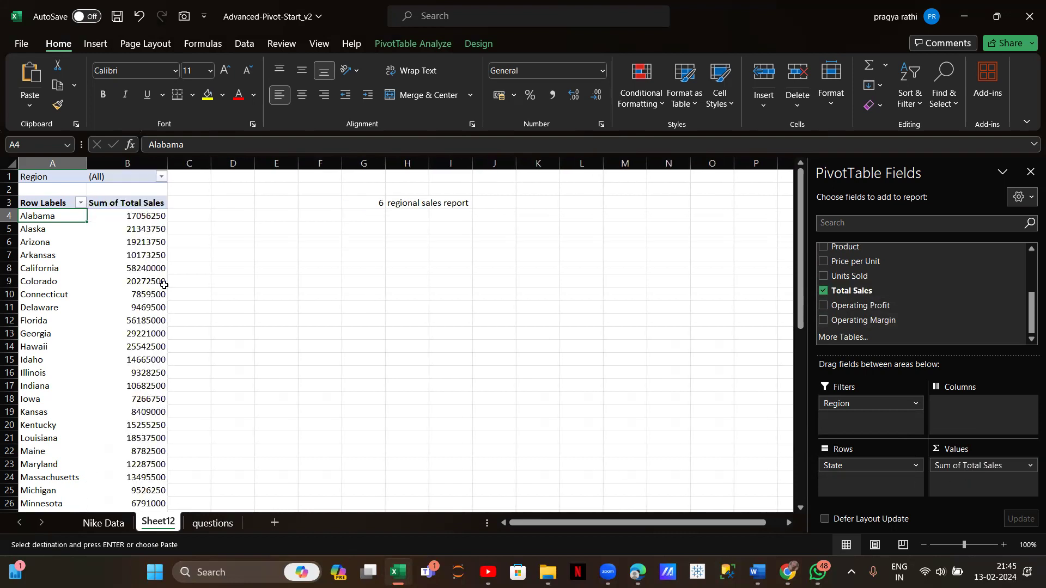
- Try multiple-item selection in the pivot table's Region report filter
mouse_move(123, 238)
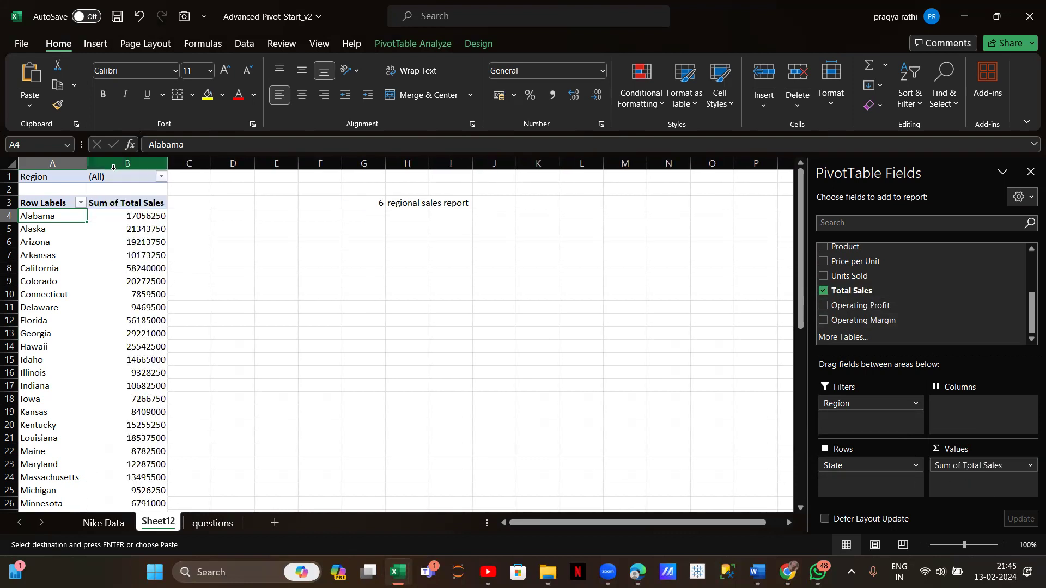
left_click(161, 177)
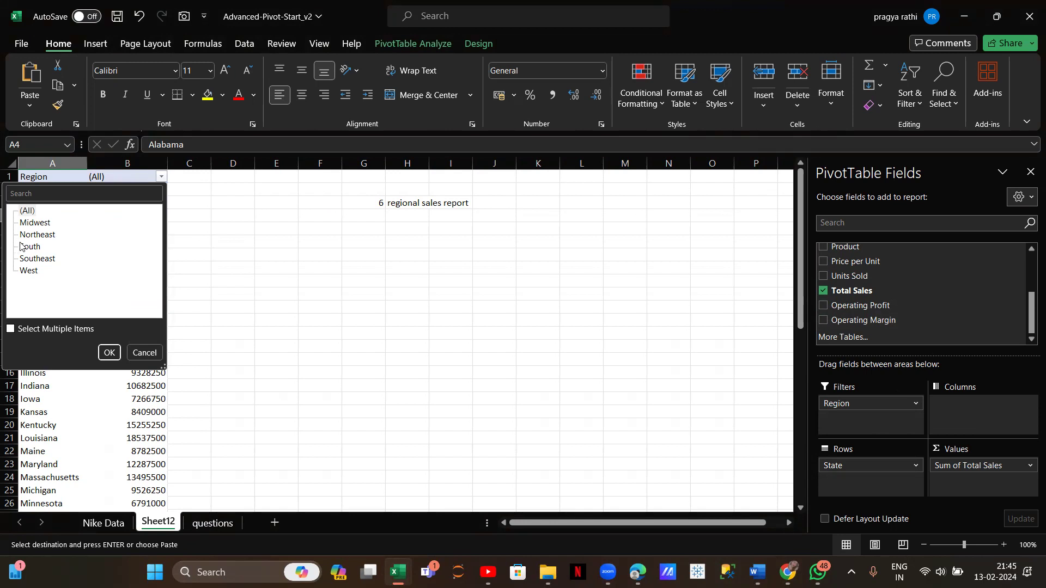
left_click(18, 327)
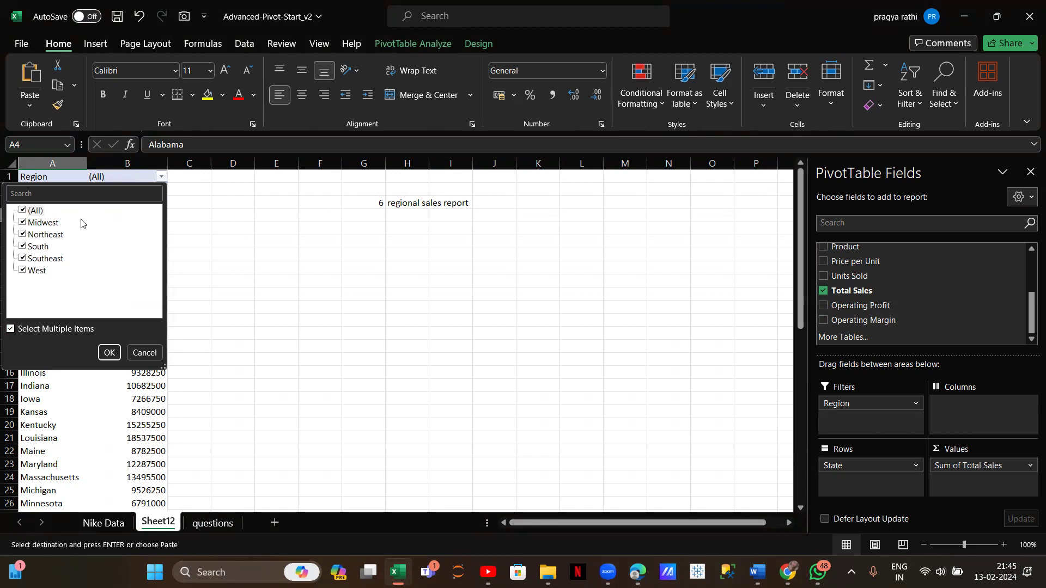
left_click(19, 212)
left_click(104, 353)
- Generate a separate report filter page for each Region from the pivot table
left_click(405, 40)
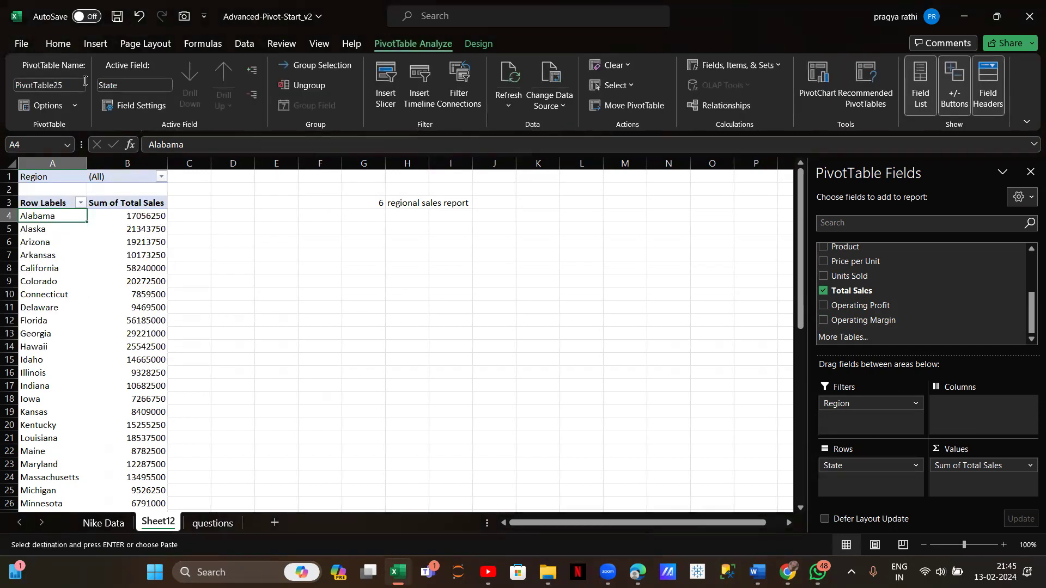
left_click(75, 105)
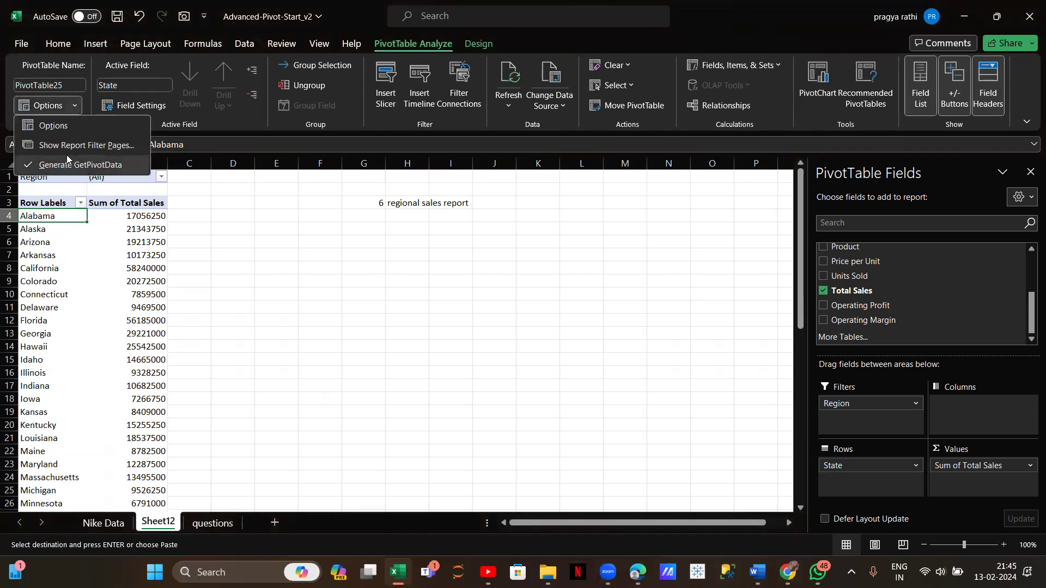
left_click(119, 147)
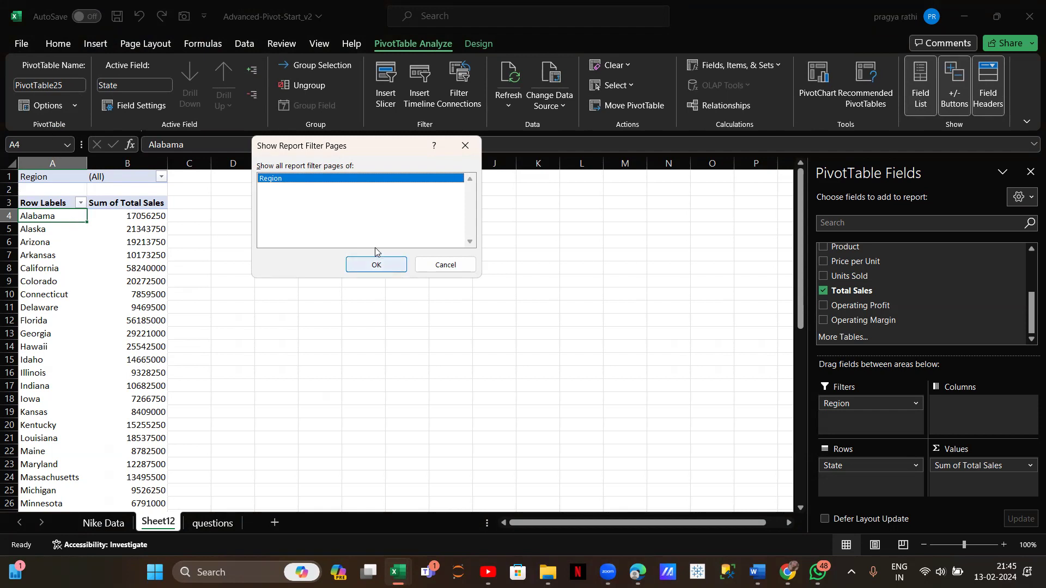
left_click(375, 264)
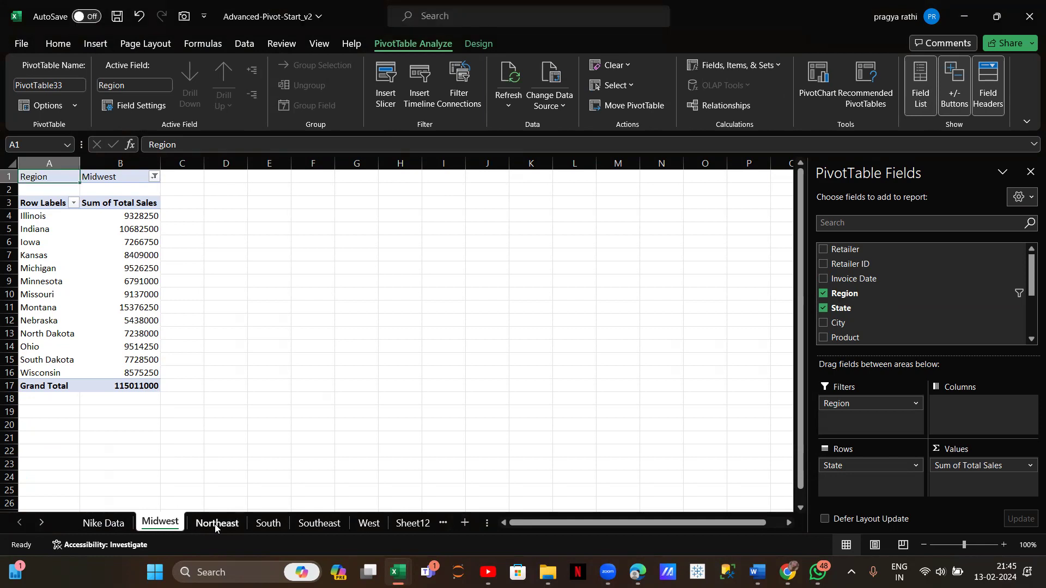
- Examine the state sales pivot tables on the South, Northeast, Southeast and West sheets
left_click(266, 524)
left_click(218, 524)
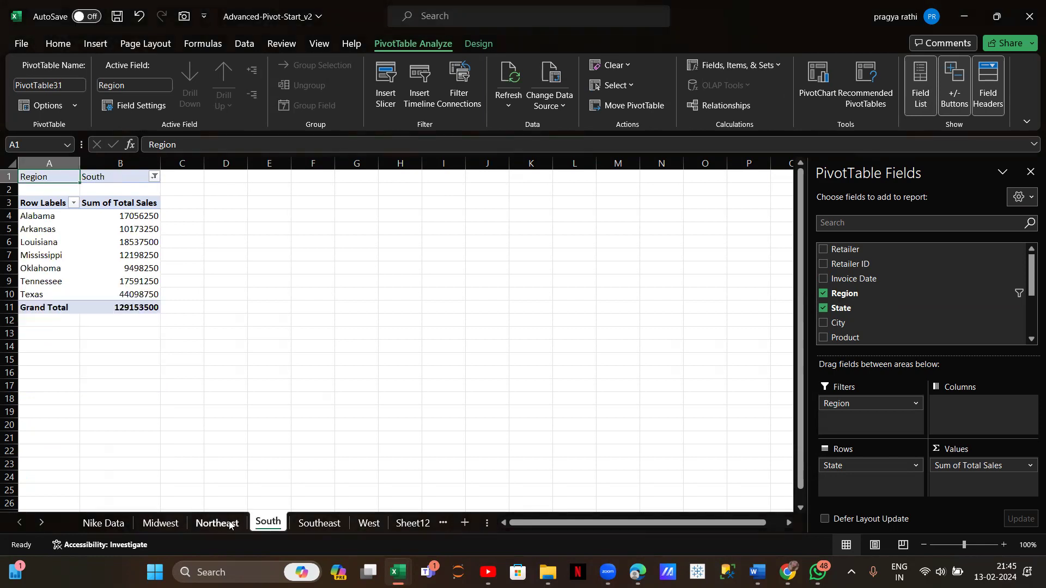
left_click(303, 532)
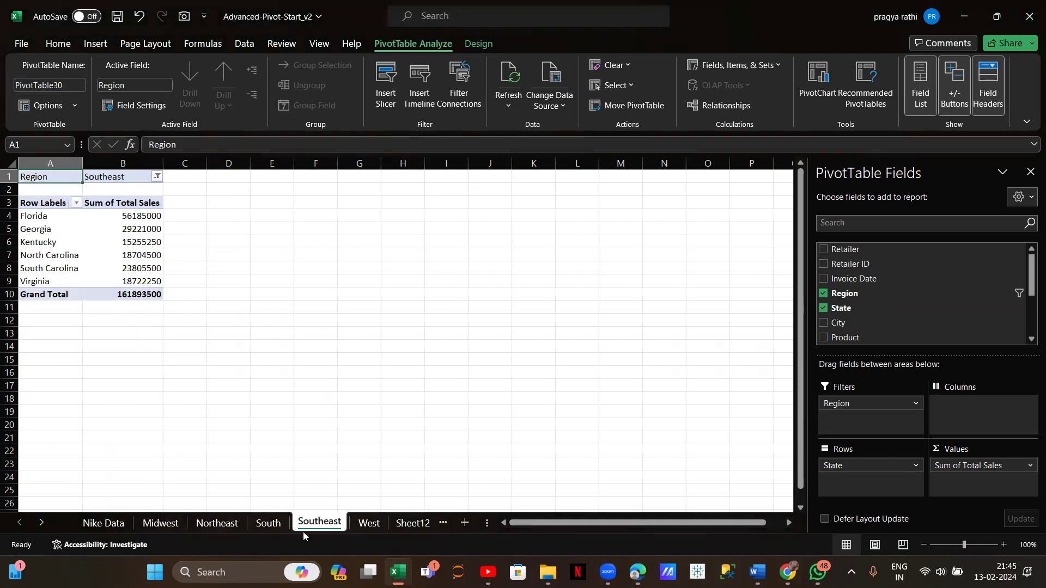
left_click(354, 528)
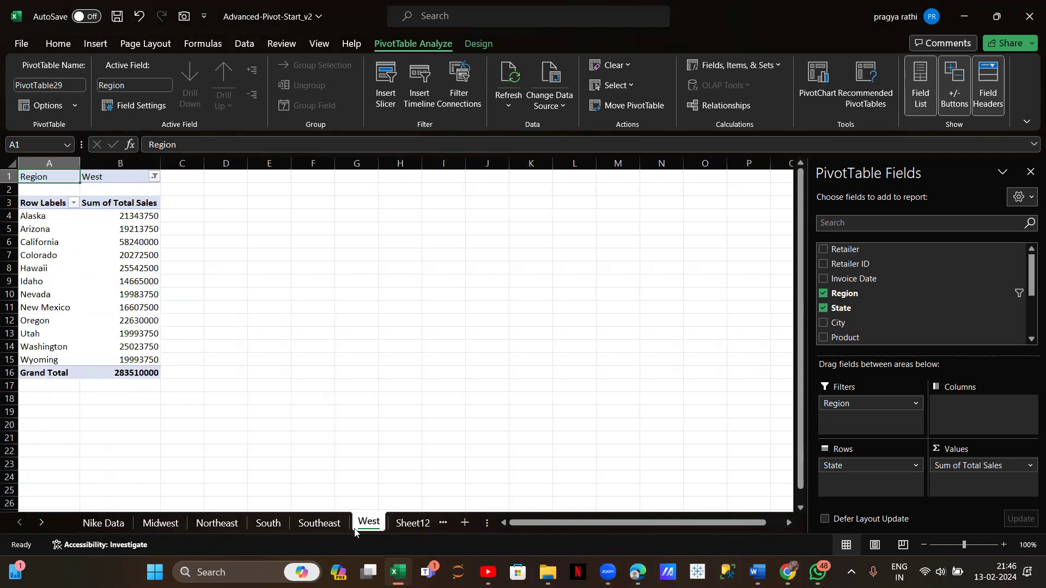
left_click(264, 525)
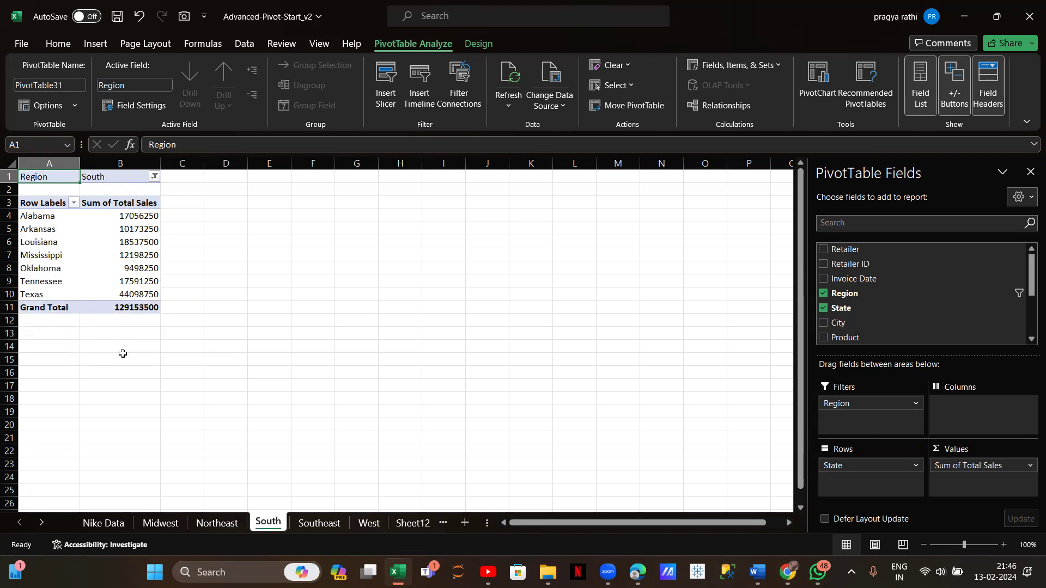
left_click(212, 524)
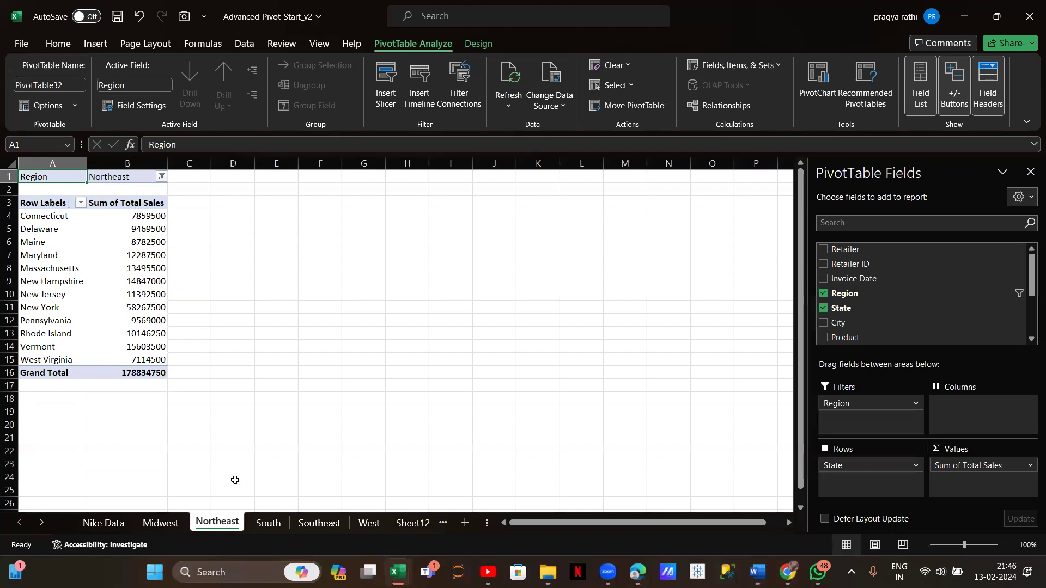
left_click(268, 523)
left_click(313, 524)
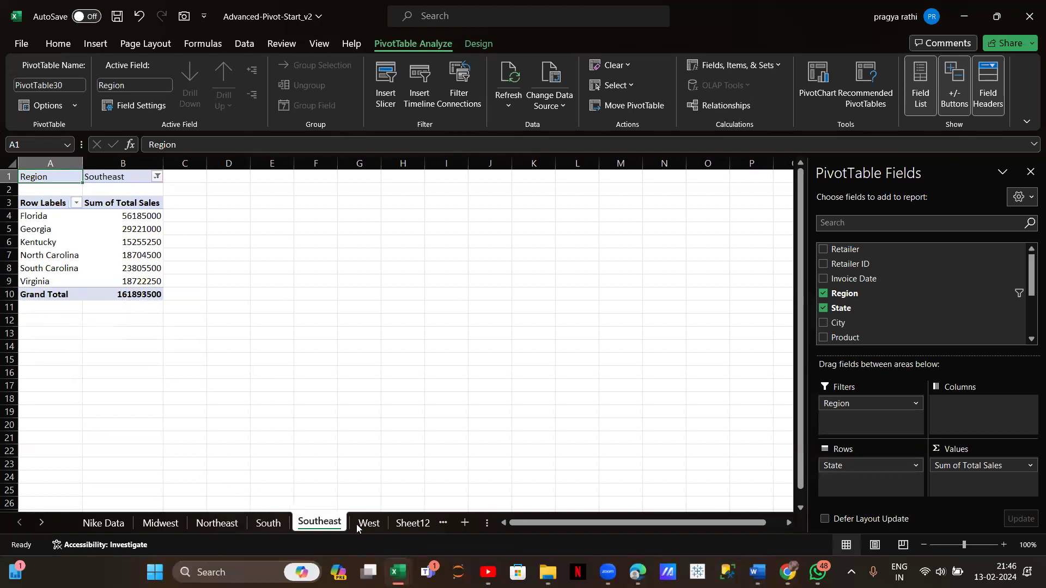
left_click(367, 524)
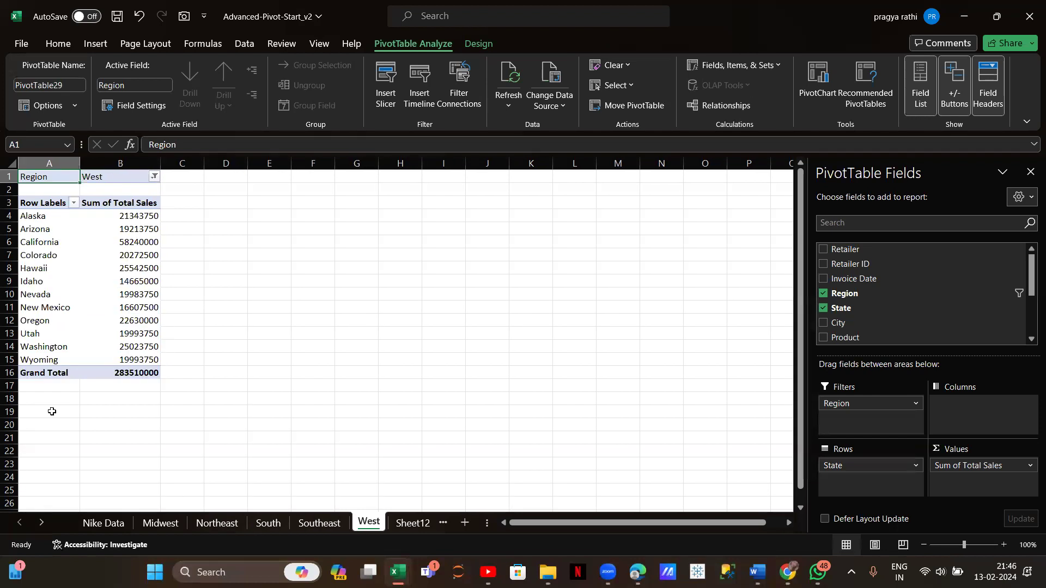
left_click(75, 105)
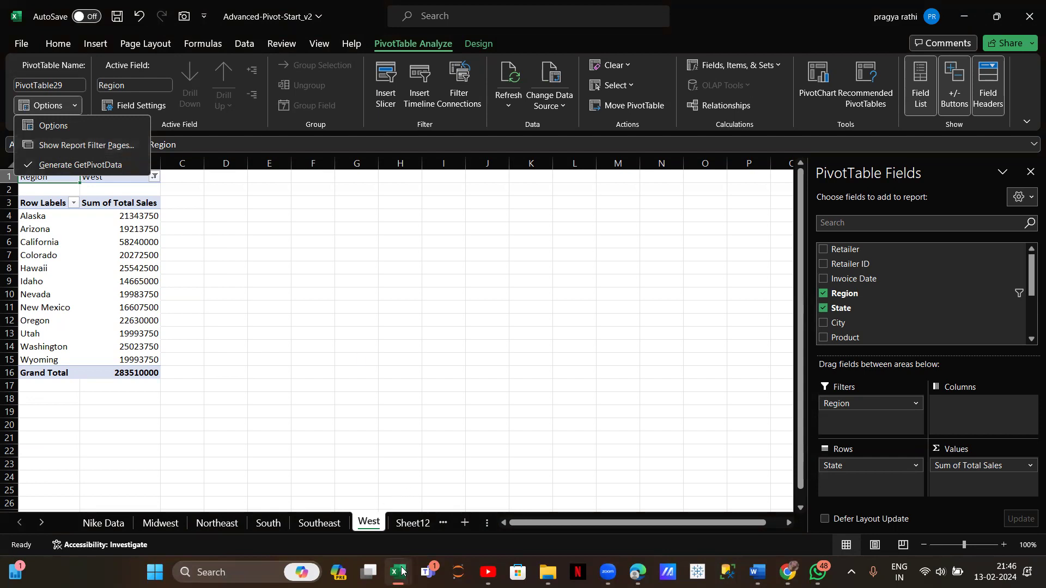
- Switch to the answers of ass8 workbook and select columns A through O of the data sheet
mouse_move(401, 571)
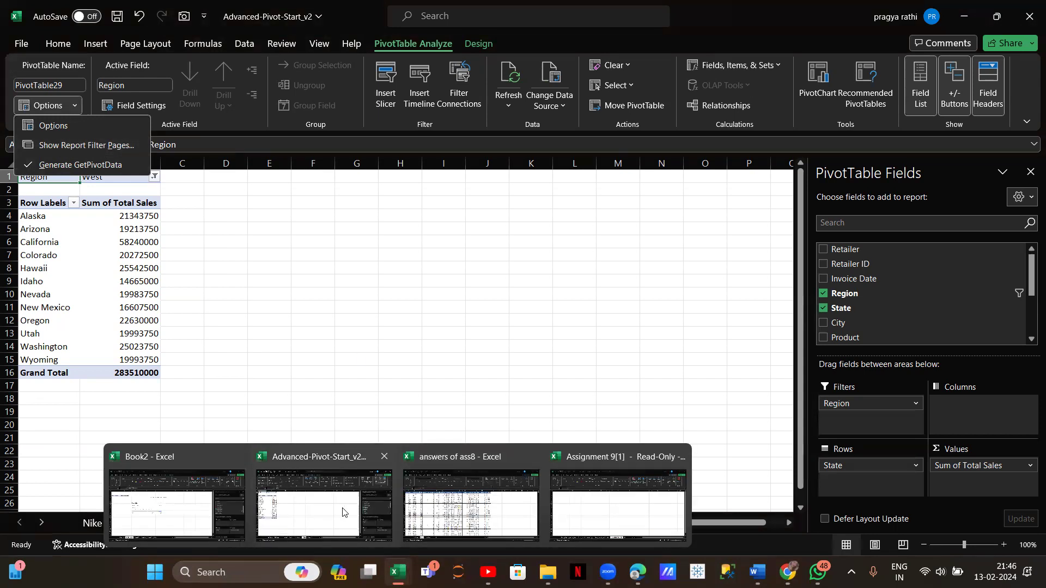
left_click(466, 512)
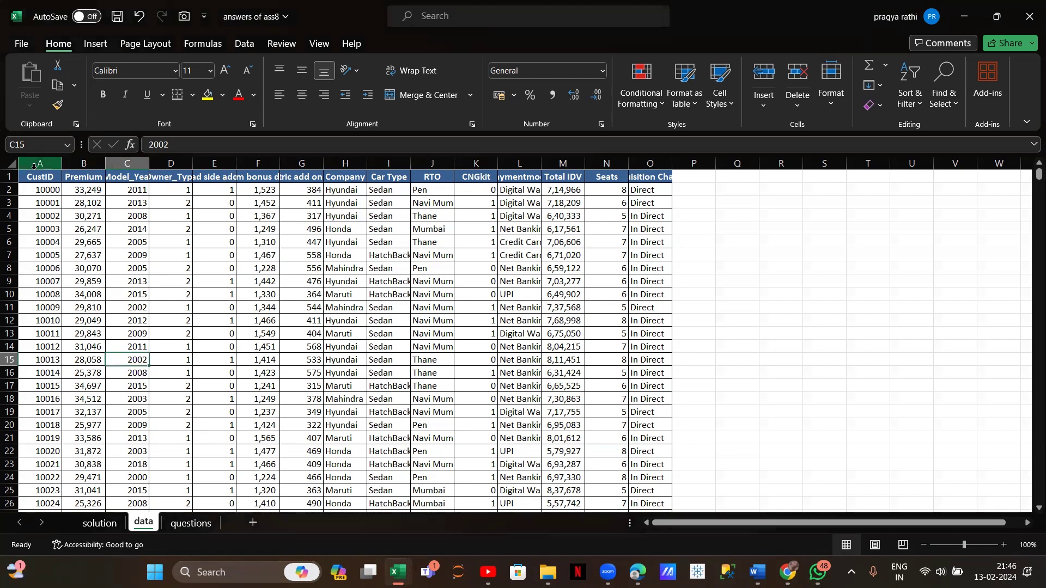
left_click_drag(40, 164, 665, 221)
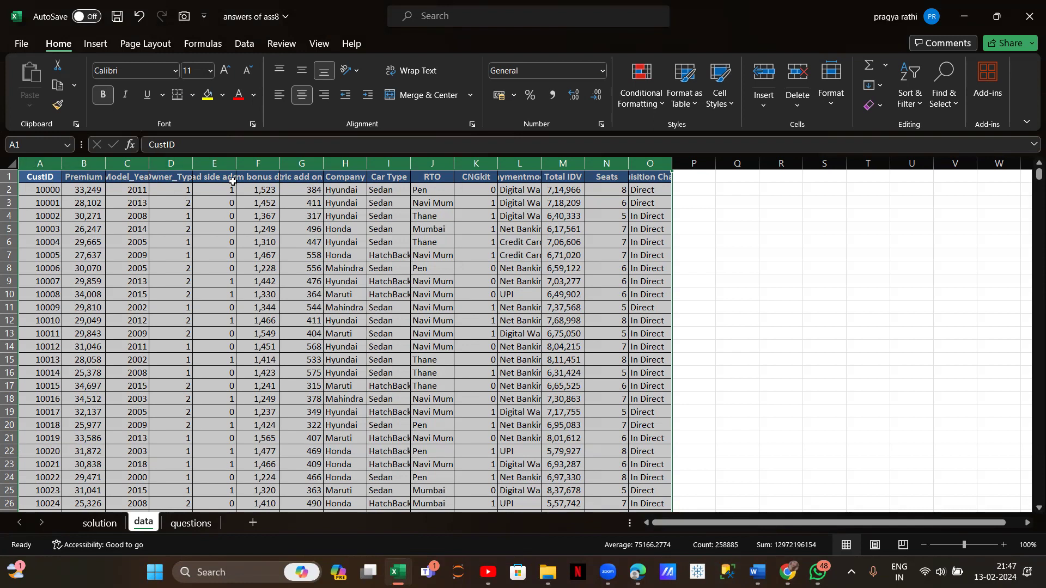
- Try auto-fitting columns A through O to their contents, undo it and widen them all equally instead
double_click(672, 165)
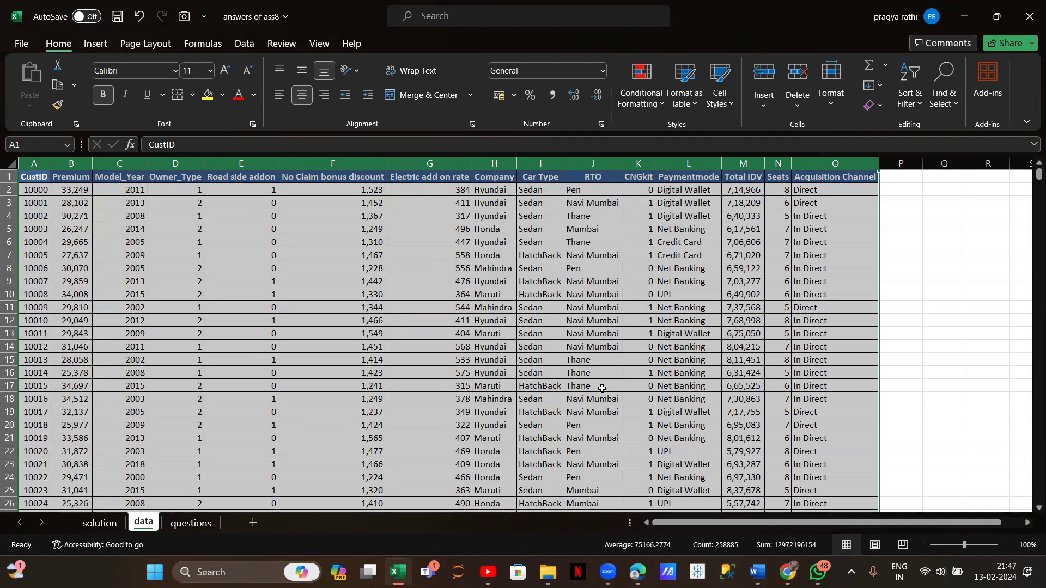
scroll(602, 388, "right", 3)
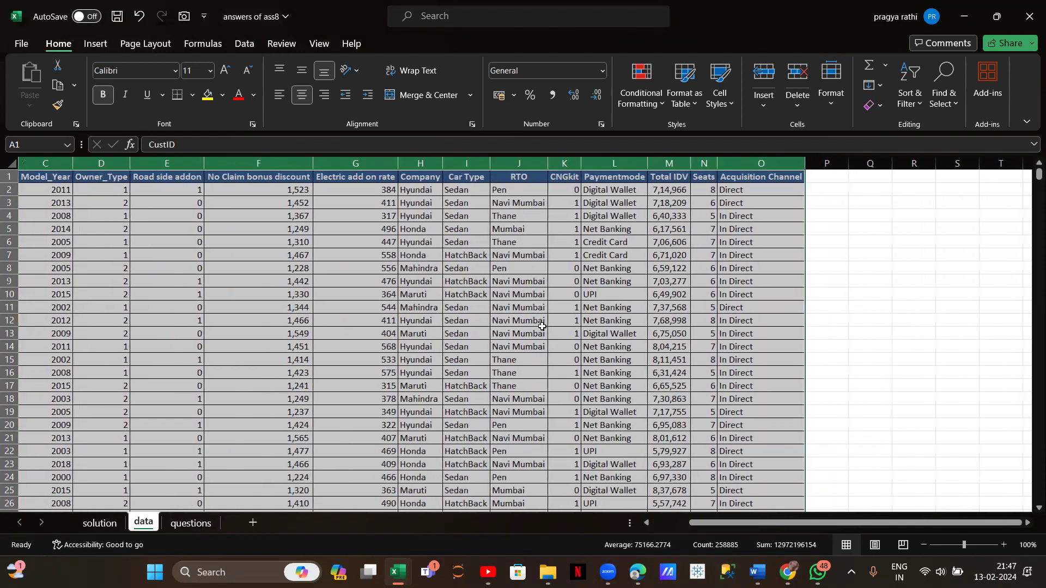
scroll(733, 205, "right", 3)
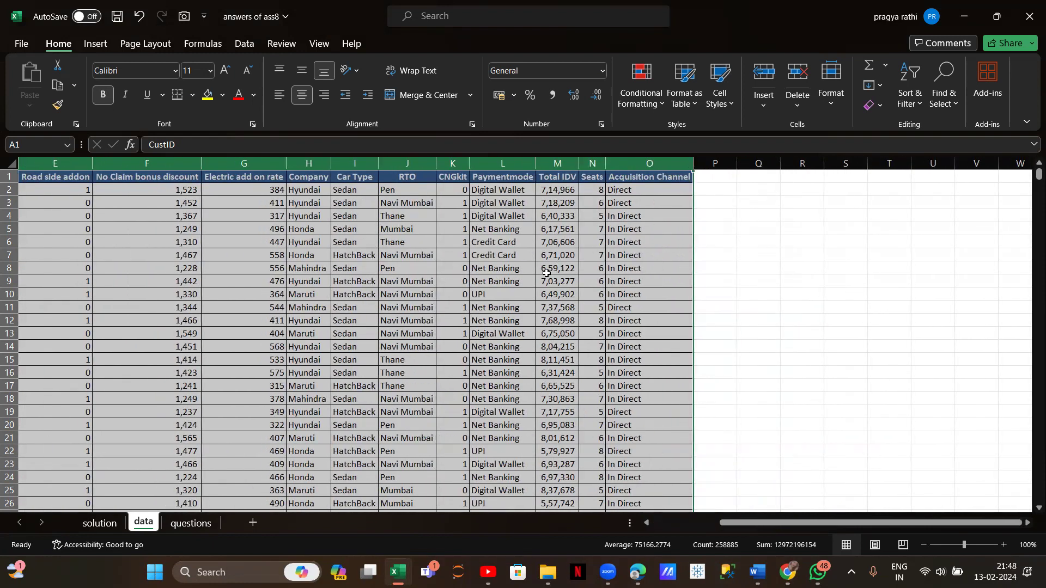
key("ctrl+z")
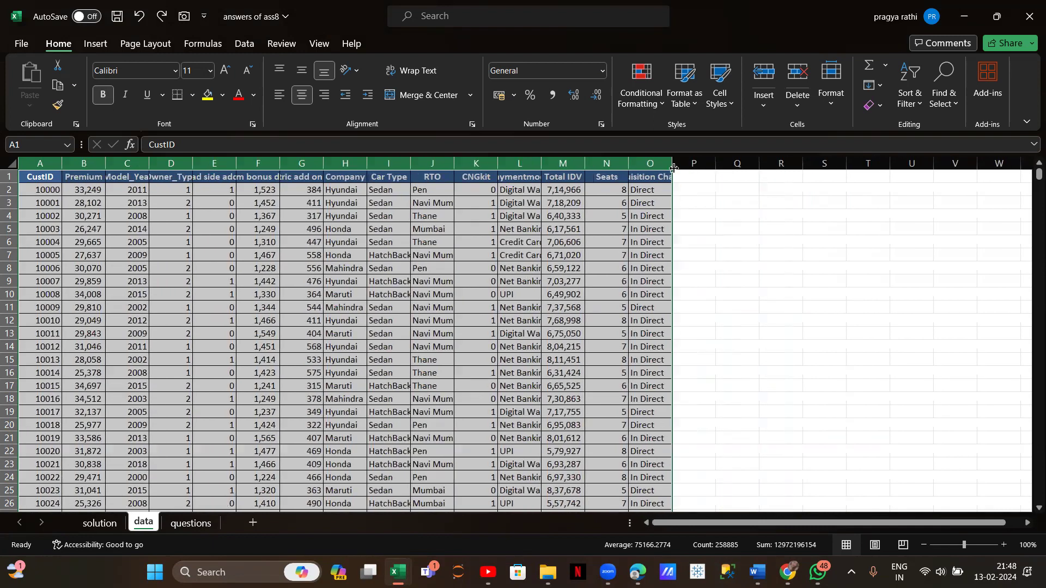
left_click_drag(672, 163, 678, 163)
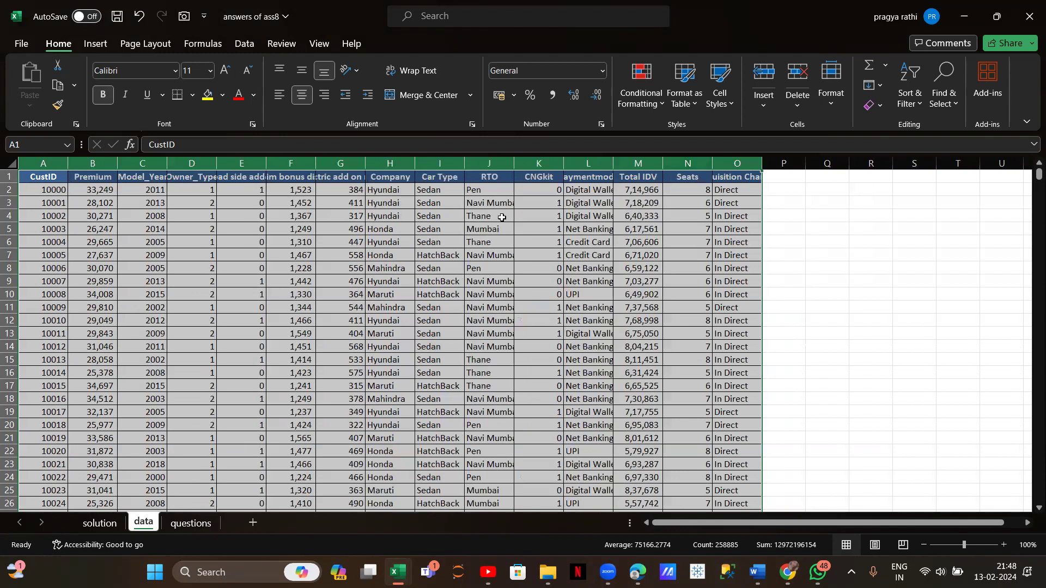
- Auto-fit the widths of columns A through O on the data sheet to their contents
left_click(62, 177)
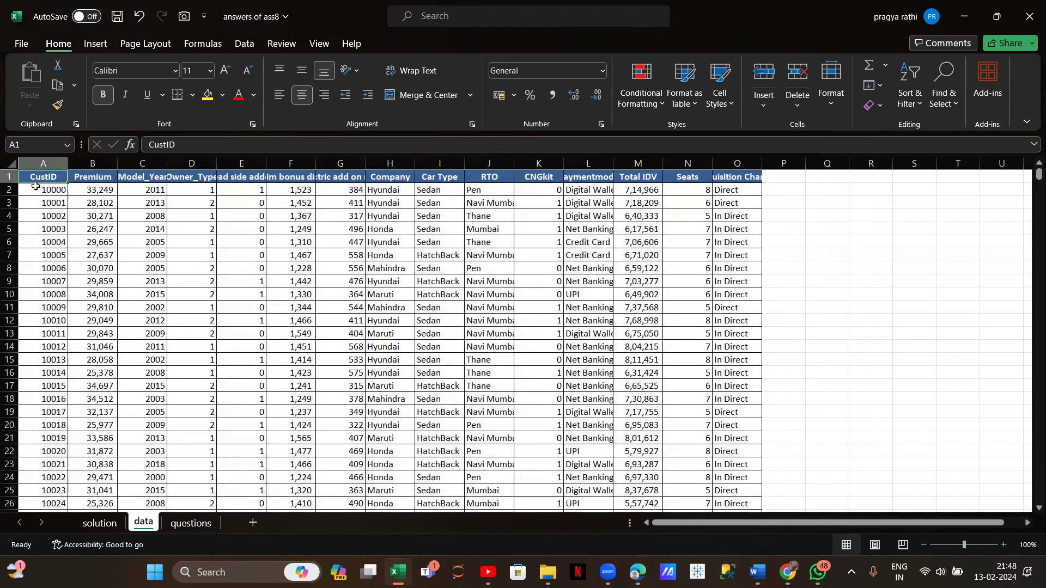
left_click_drag(37, 178, 765, 252)
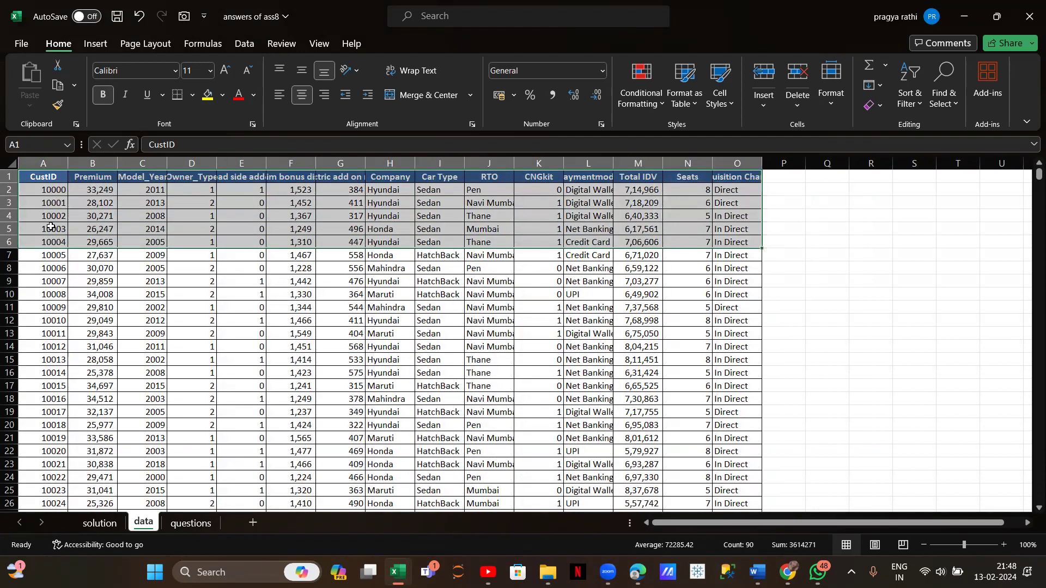
left_click_drag(30, 165, 760, 170)
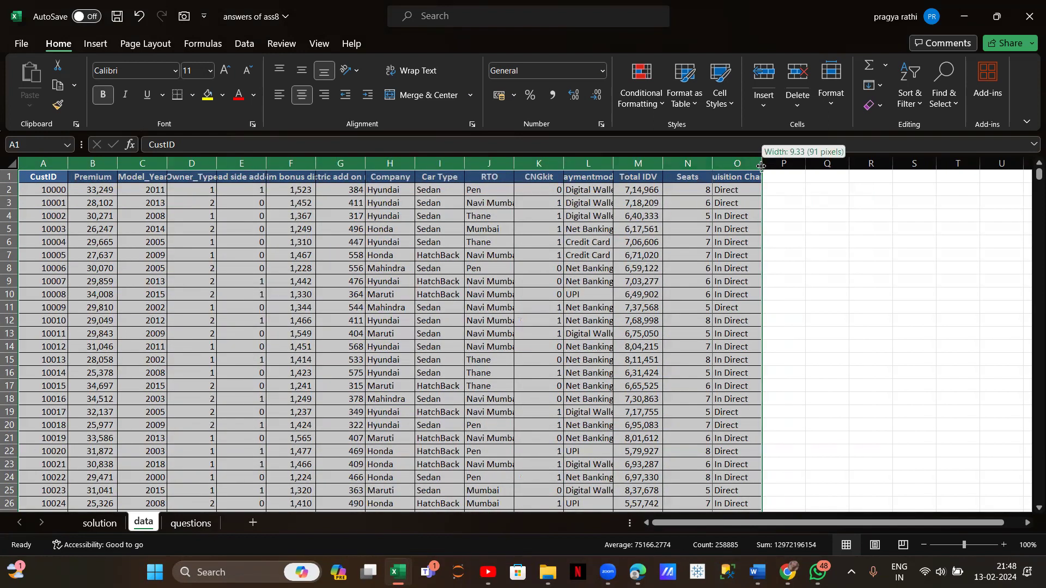
double_click(760, 170)
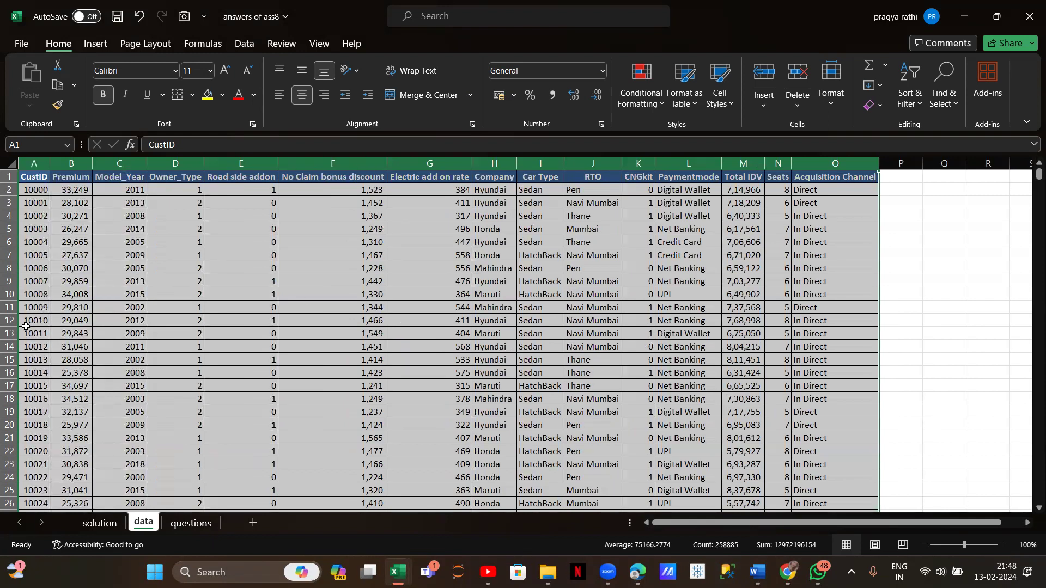
- Read the assignment questions on the questions sheet and check them against the columns of the data sheet
left_click(182, 527)
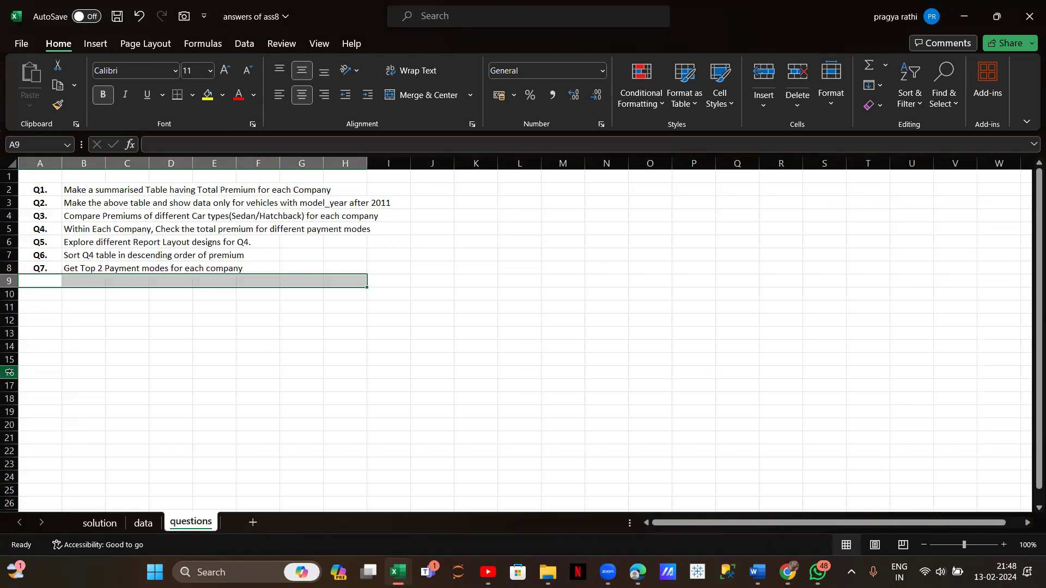
left_click(35, 191)
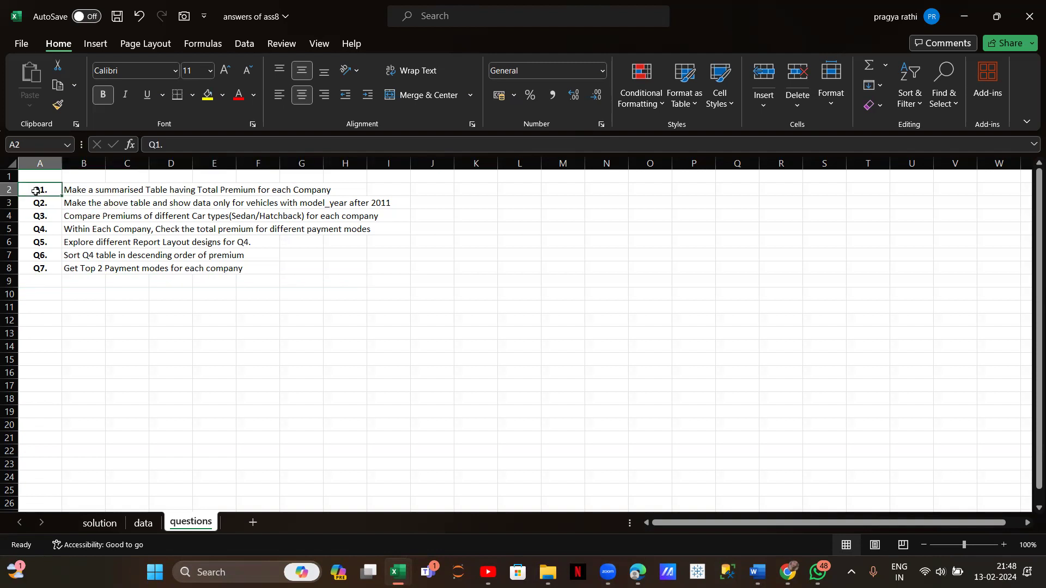
left_click(143, 523)
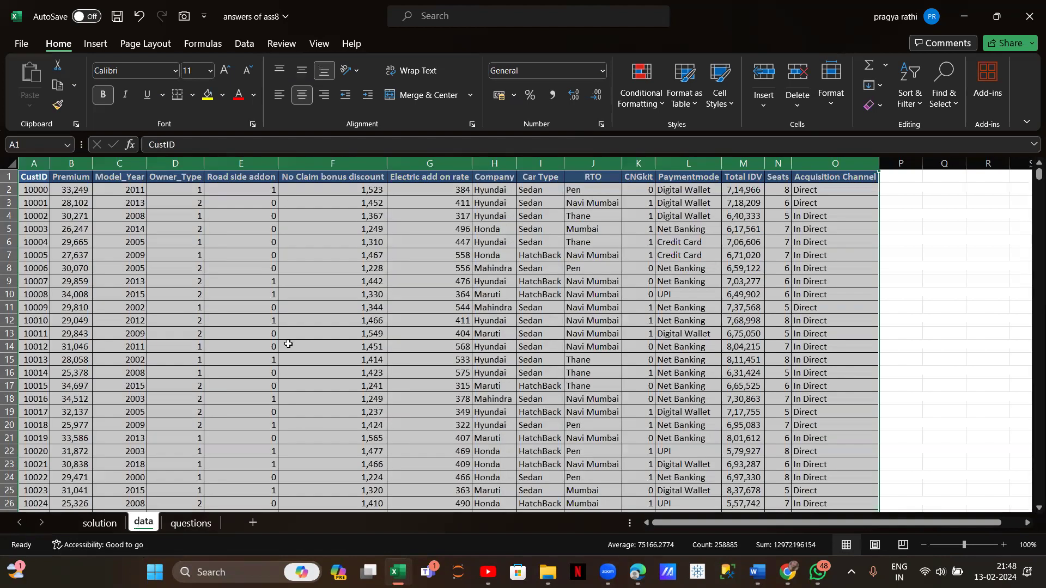
left_click(290, 257)
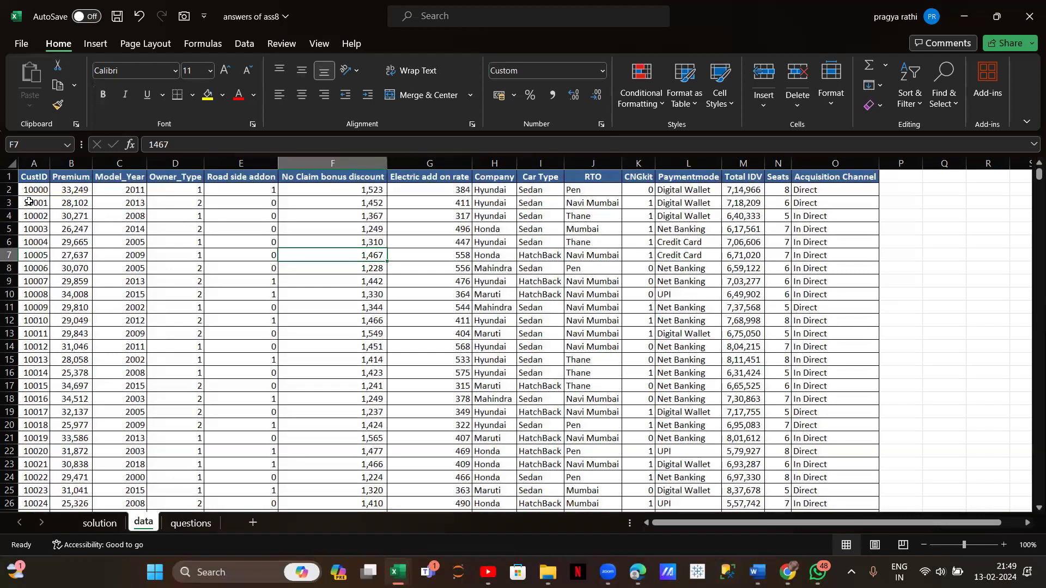
left_click(188, 524)
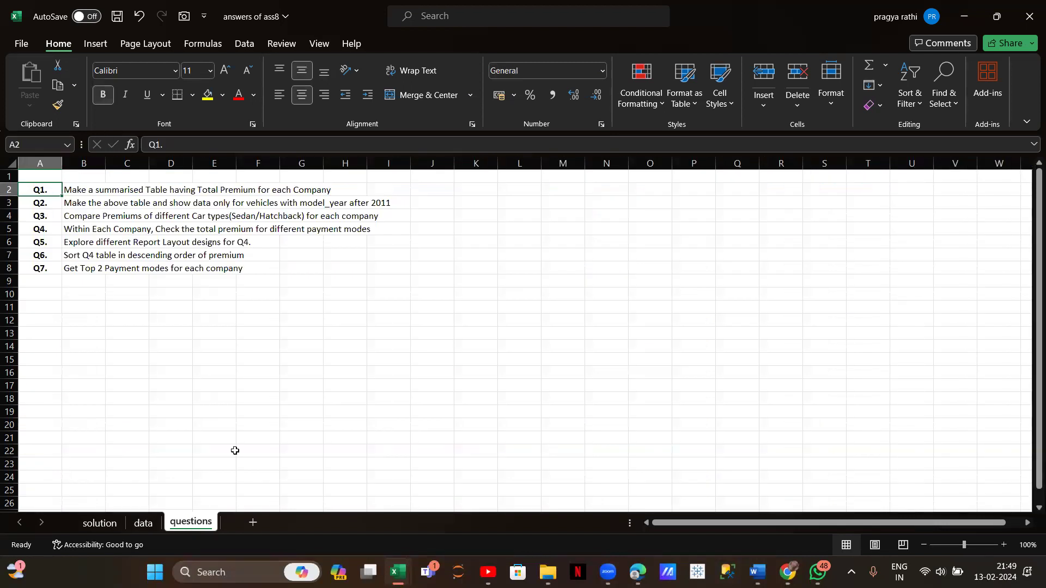
left_click(378, 321)
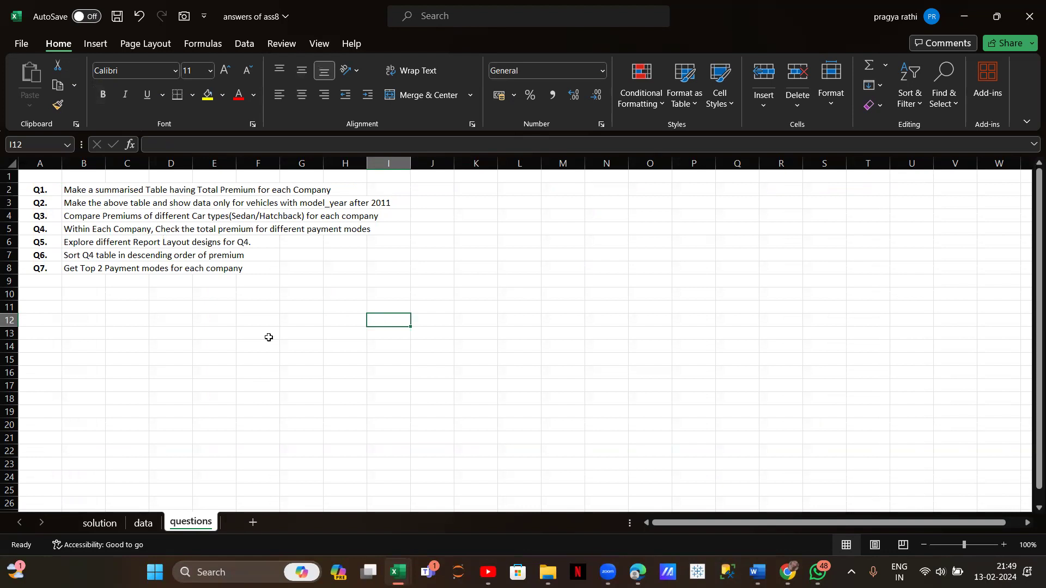
- Insert a pivot table from the data sheet's full table A1:O17259 at cell B11 of the existing questions sheet
left_click(143, 523)
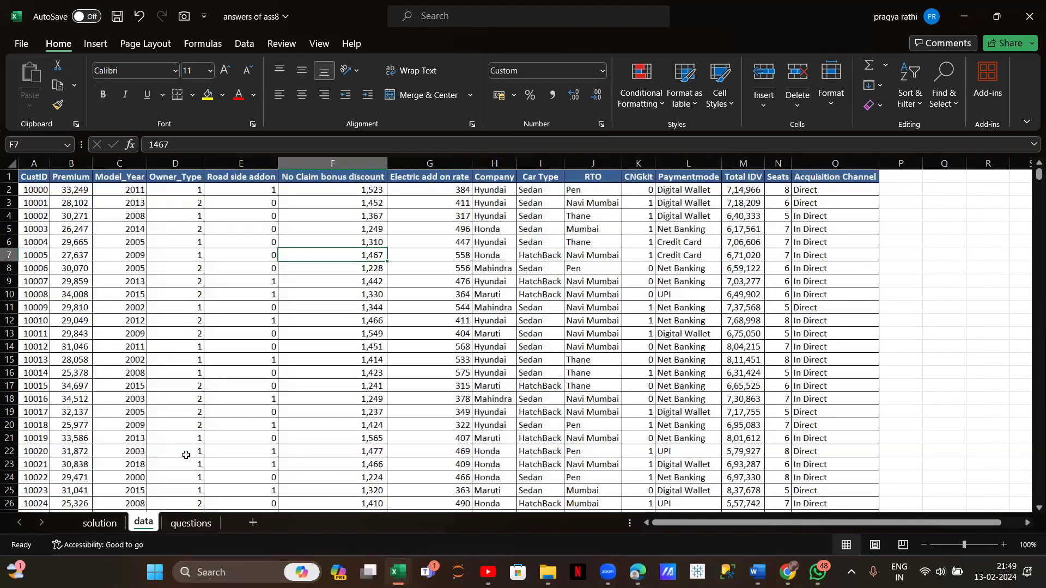
left_click(223, 344)
left_click(90, 42)
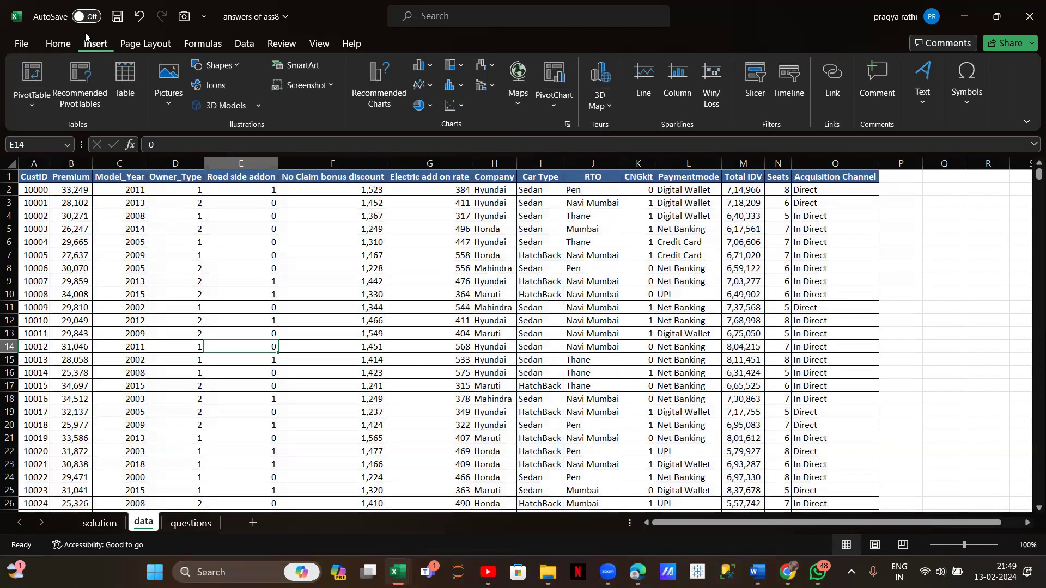
left_click(40, 75)
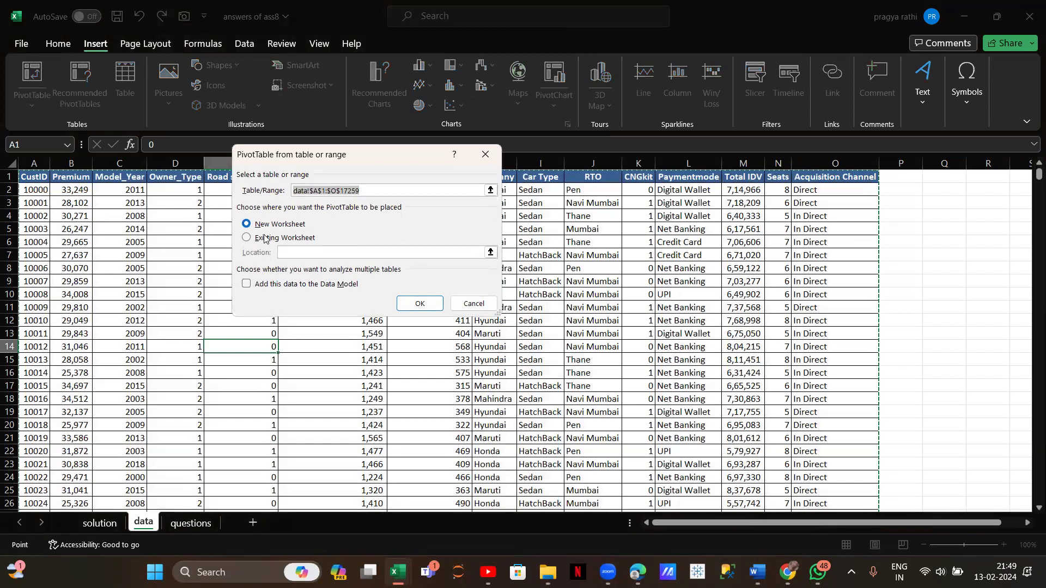
left_click(254, 242)
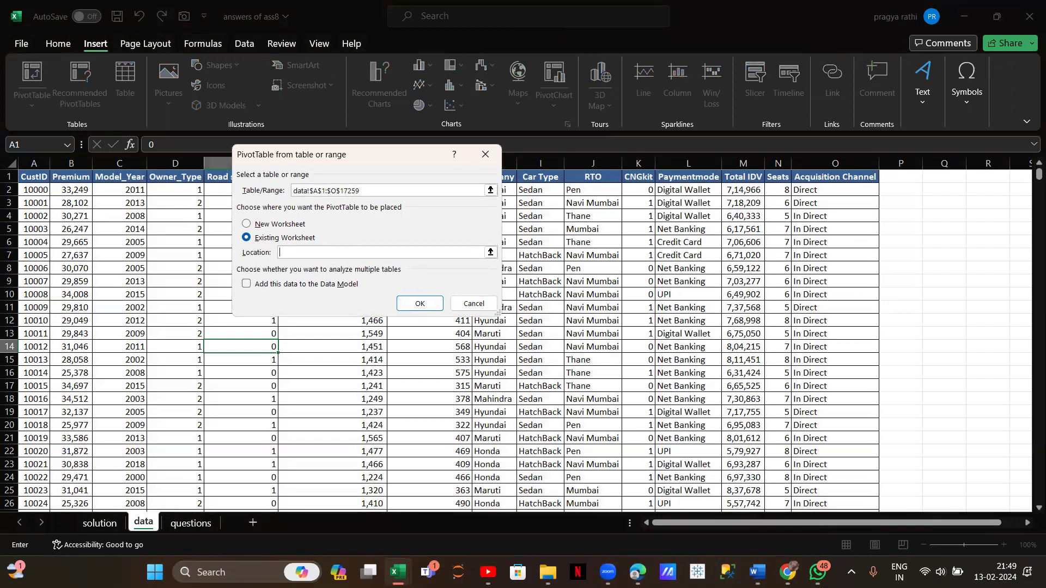
left_click(185, 521)
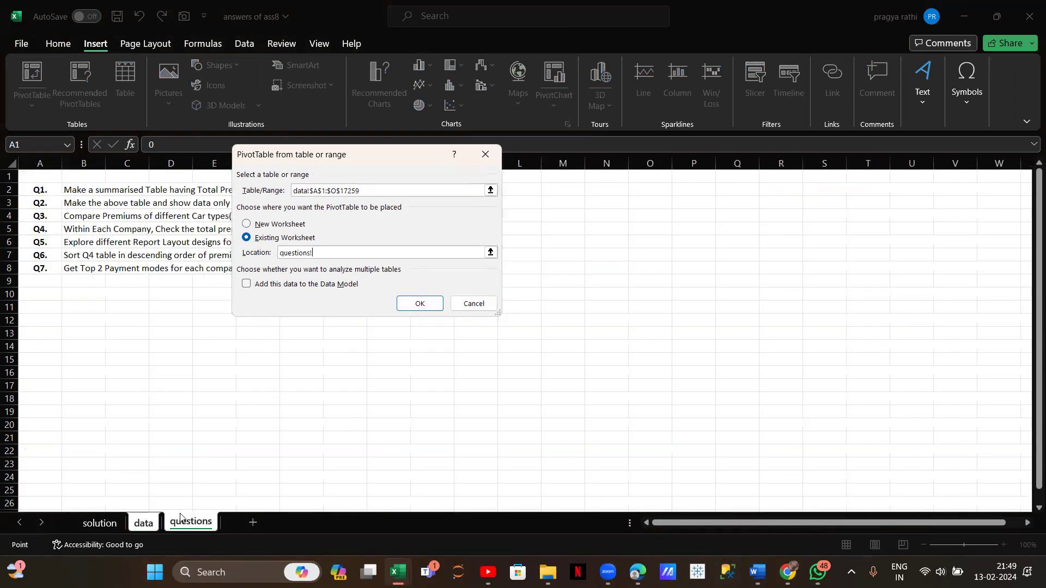
left_click_drag(13, 373, 56, 343)
left_click(86, 305)
left_click(424, 309)
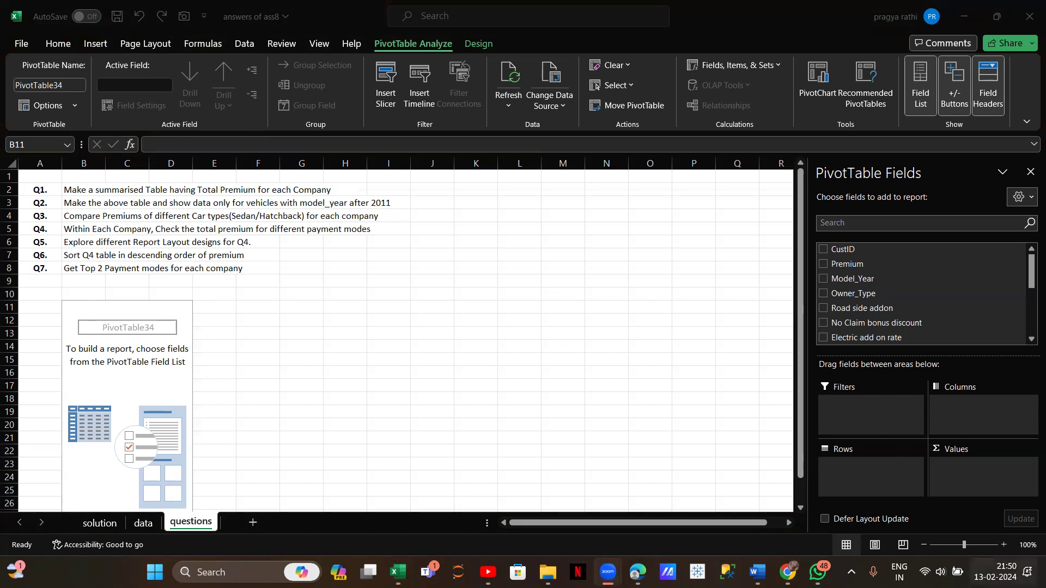
left_click(651, 389)
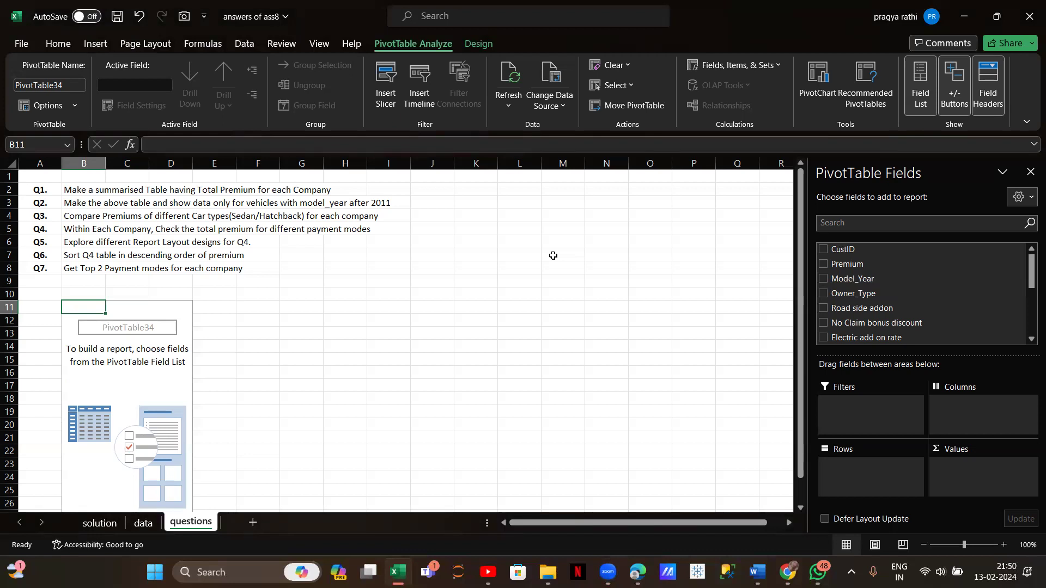
- Place Company in the pivot table's rows and sum Premium in its values
scroll(868, 283, "down", 2)
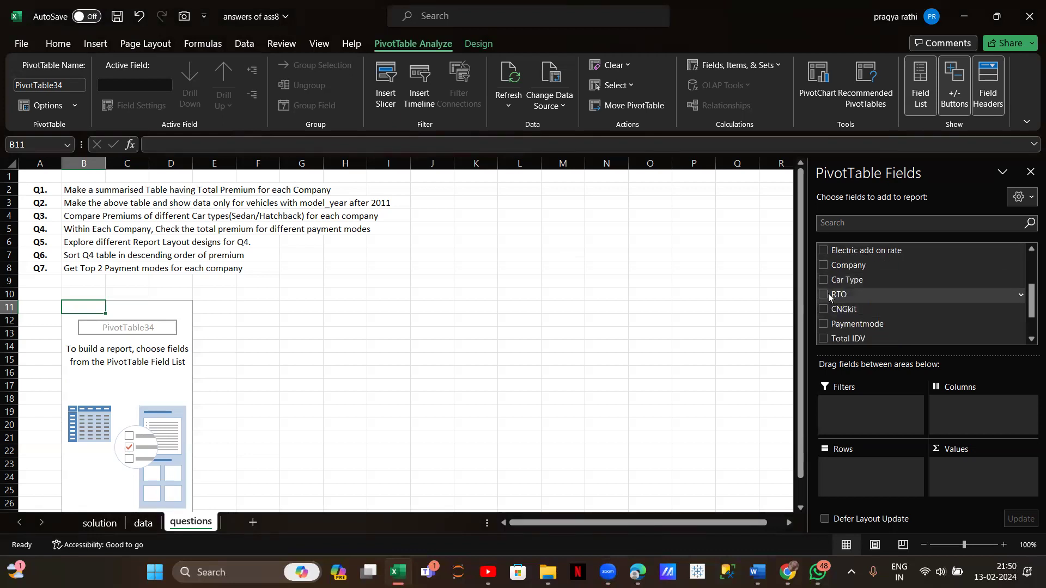
left_click_drag(834, 267, 854, 462)
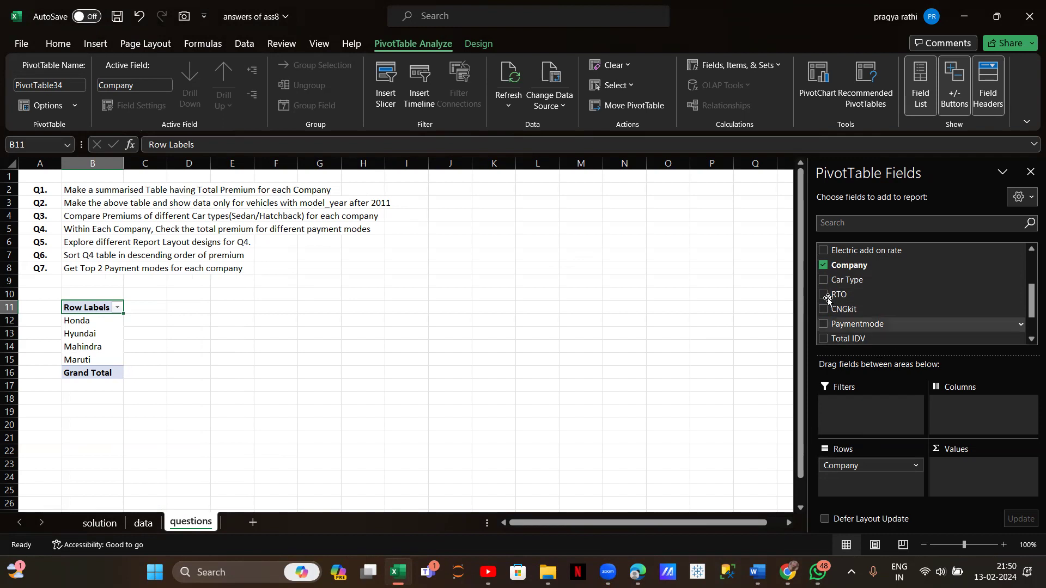
scroll(907, 294, "down", 1)
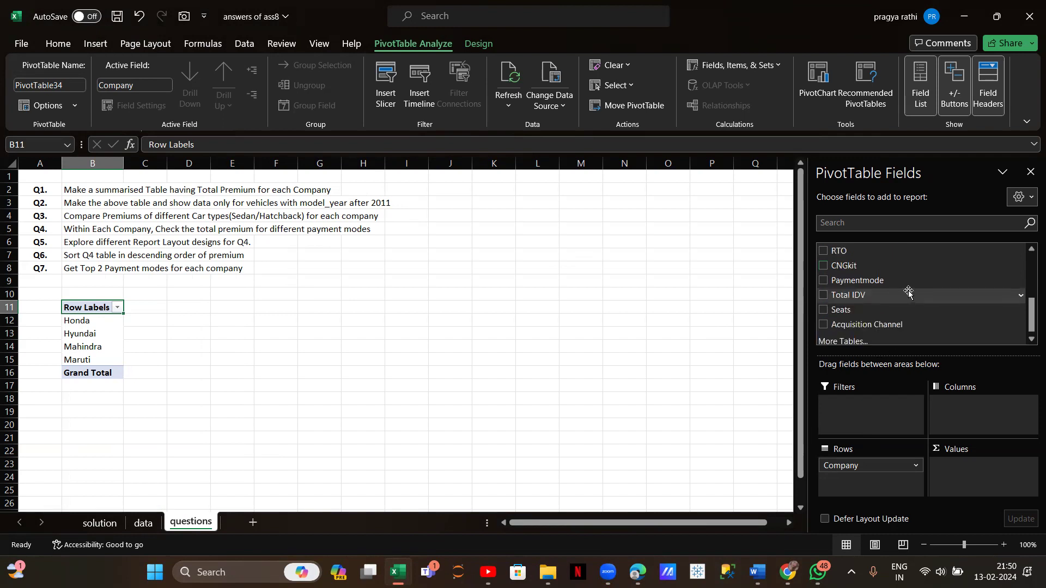
scroll(863, 293, "up", 3)
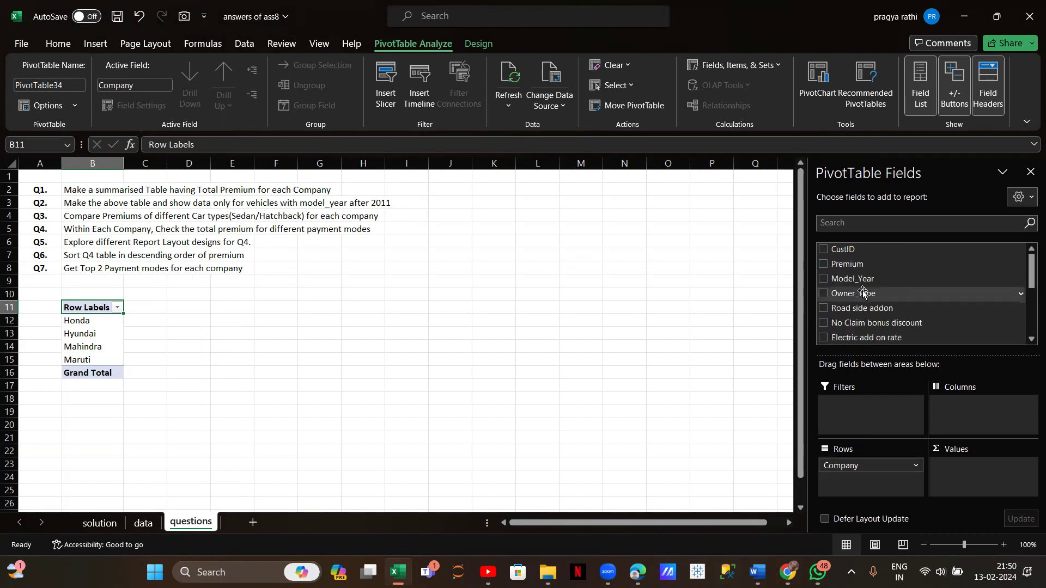
left_click_drag(847, 265, 968, 468)
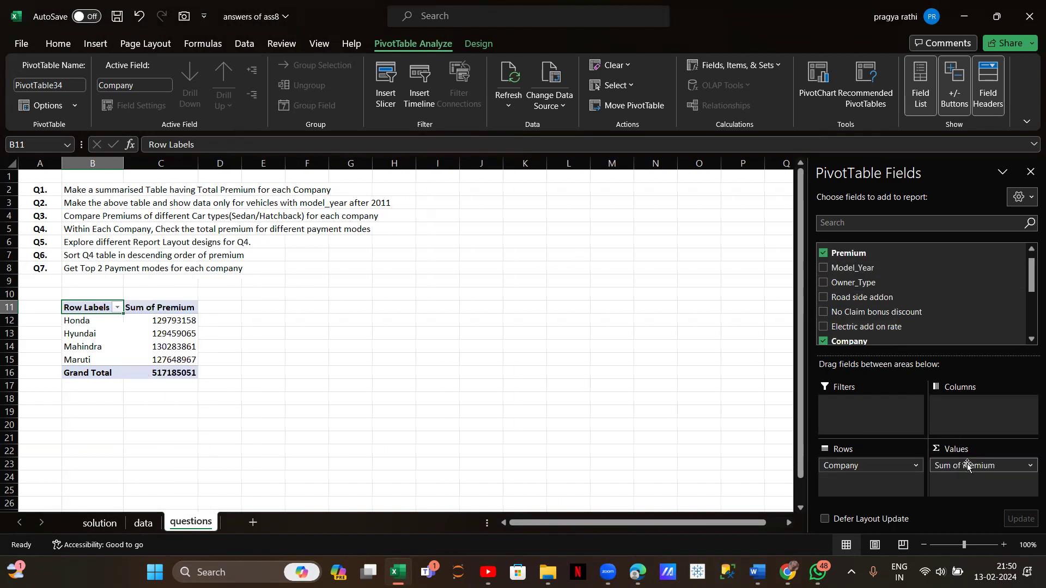
left_click(171, 330)
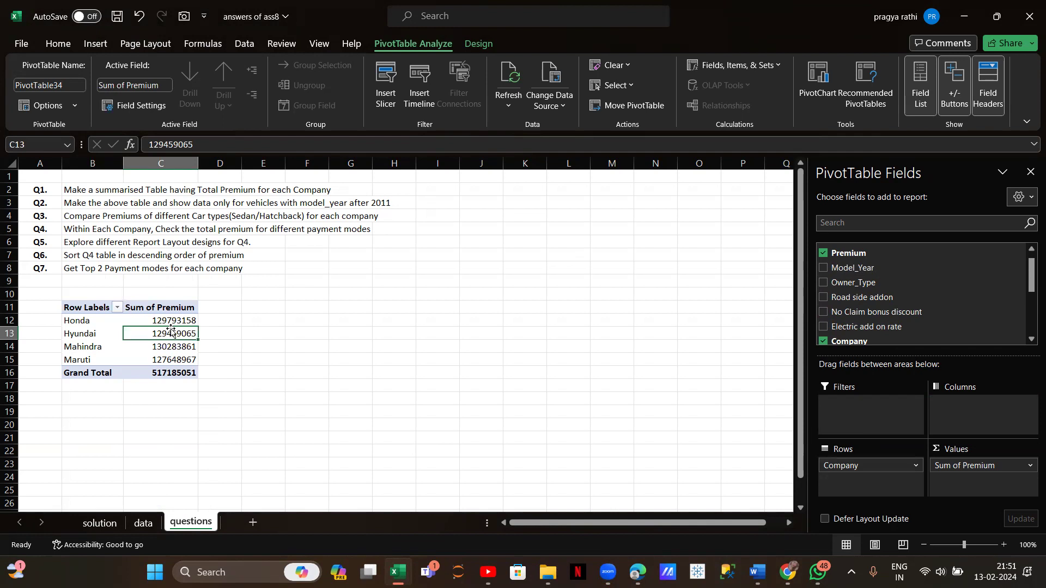
mouse_move(167, 317)
- Try summarising the pivot table's Premium values by Average, and set the calculation back to Sum
left_click(1018, 467)
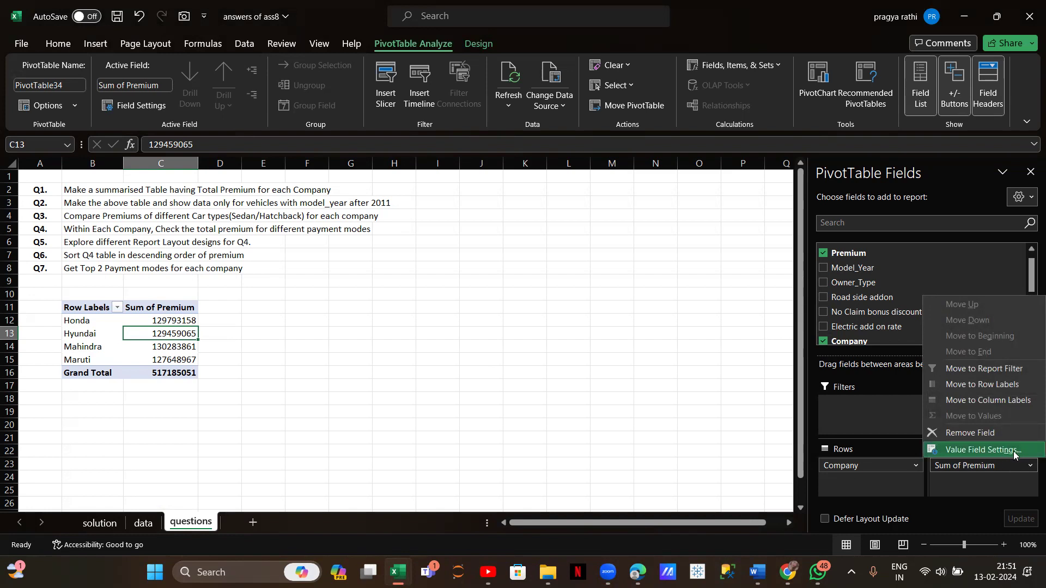
left_click(976, 455)
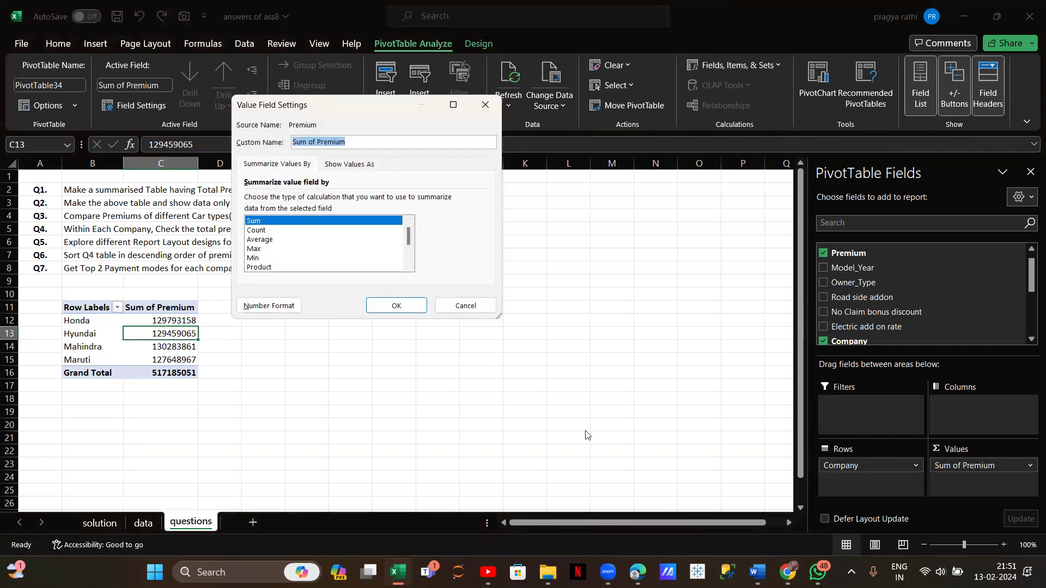
left_click(276, 241)
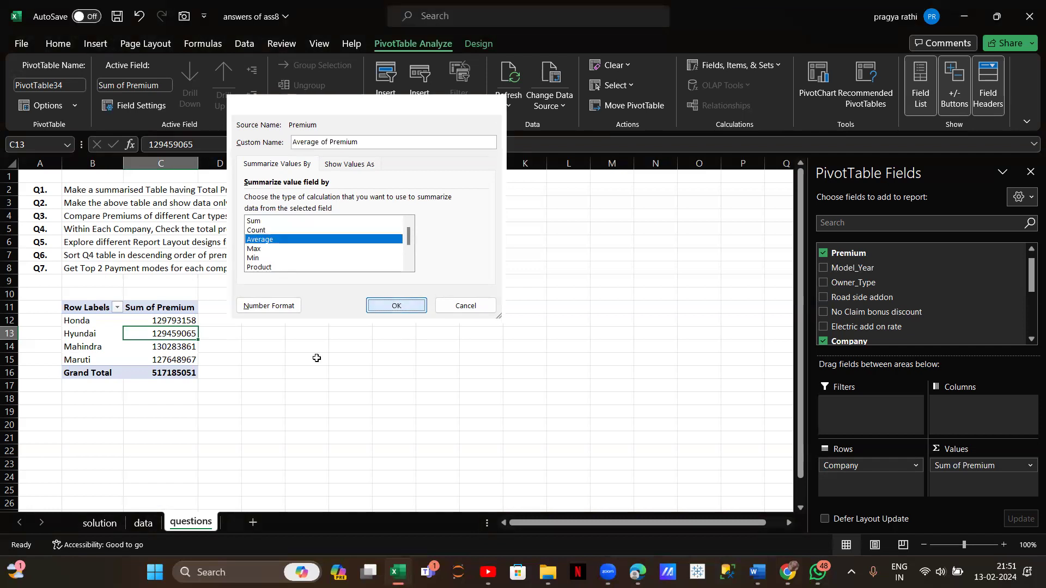
left_click(396, 305)
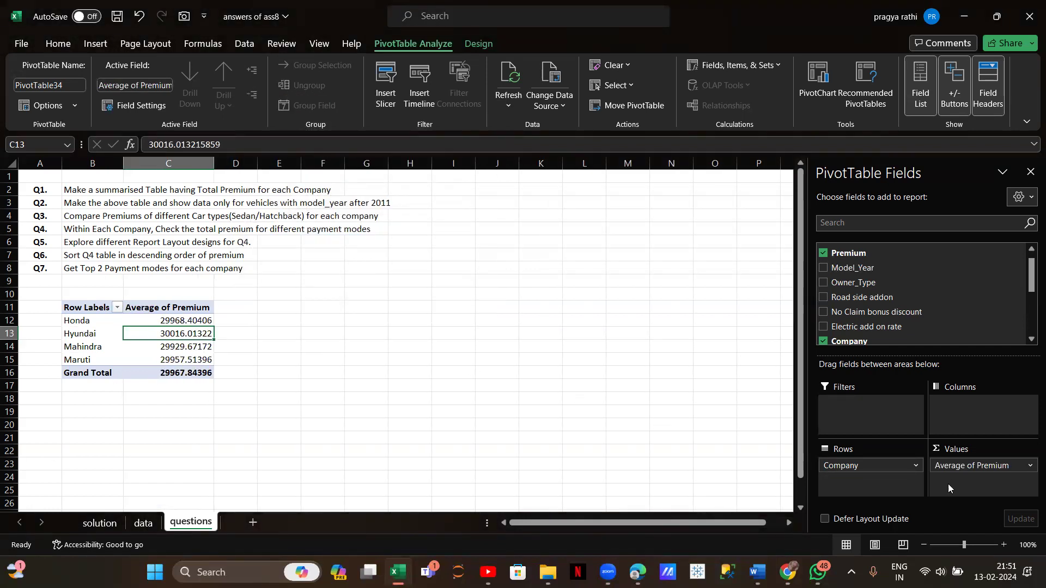
left_click(947, 466)
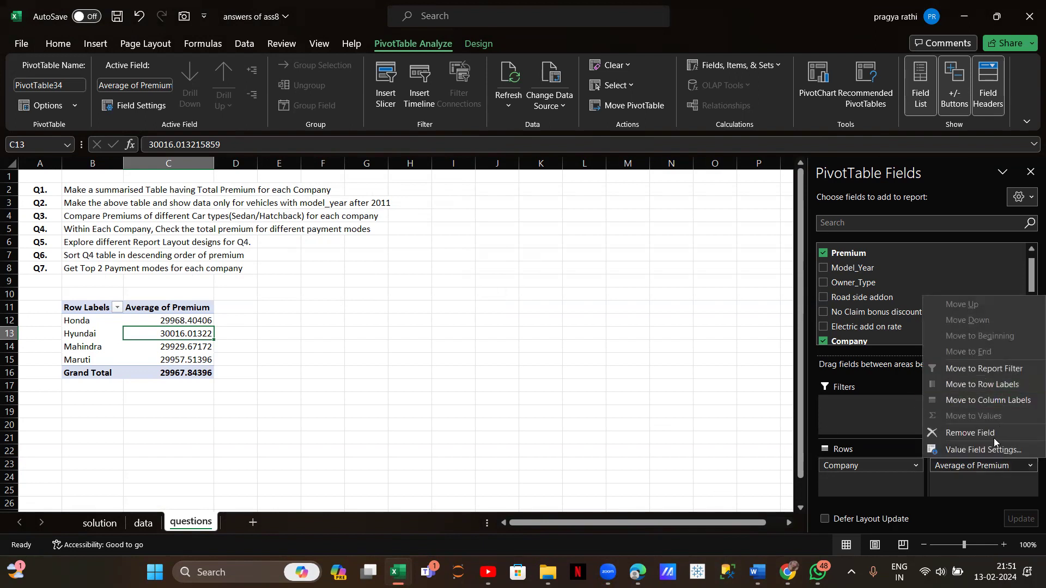
left_click(981, 449)
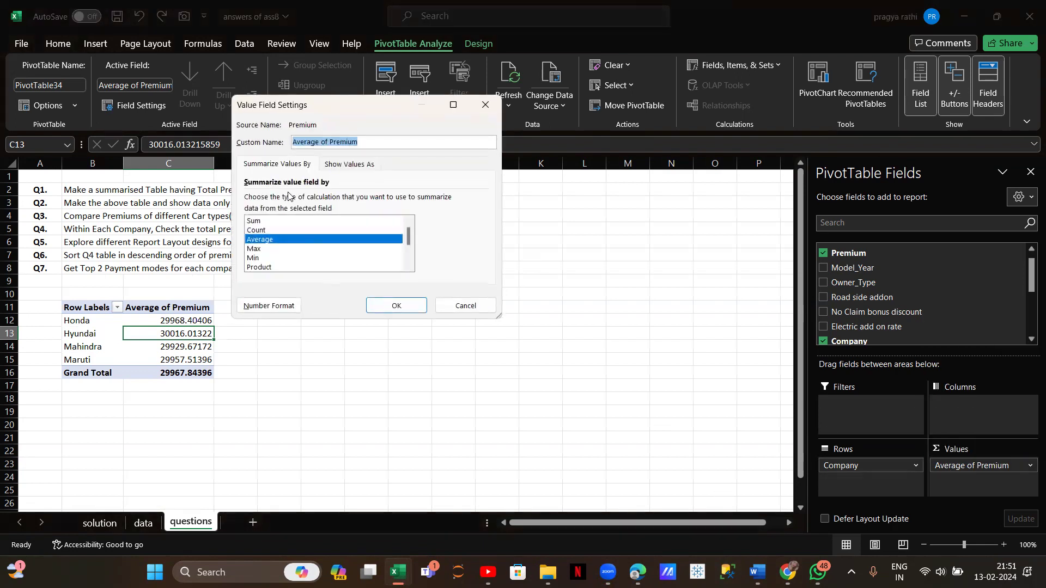
left_click(287, 221)
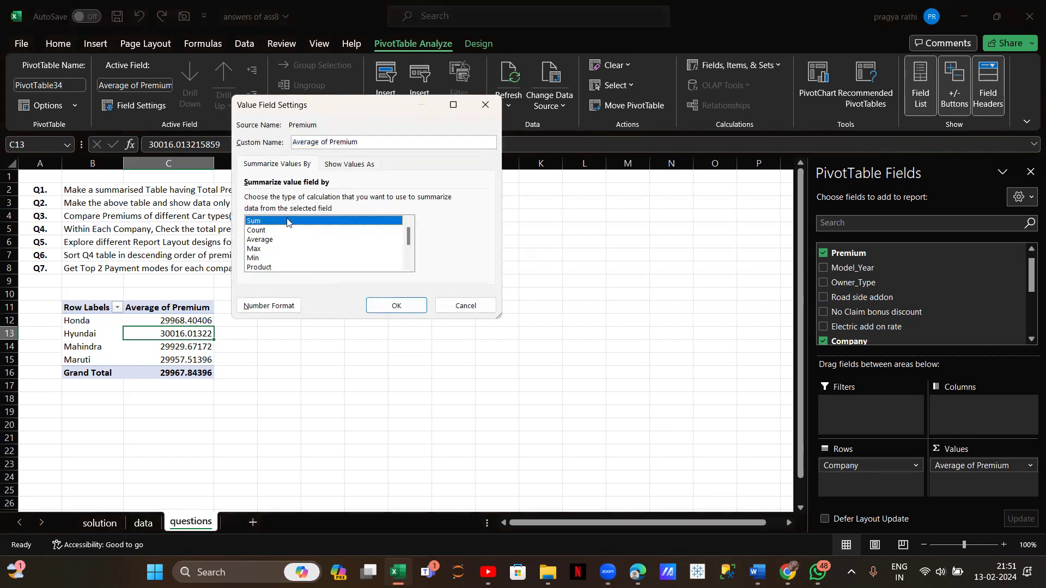
left_click(390, 303)
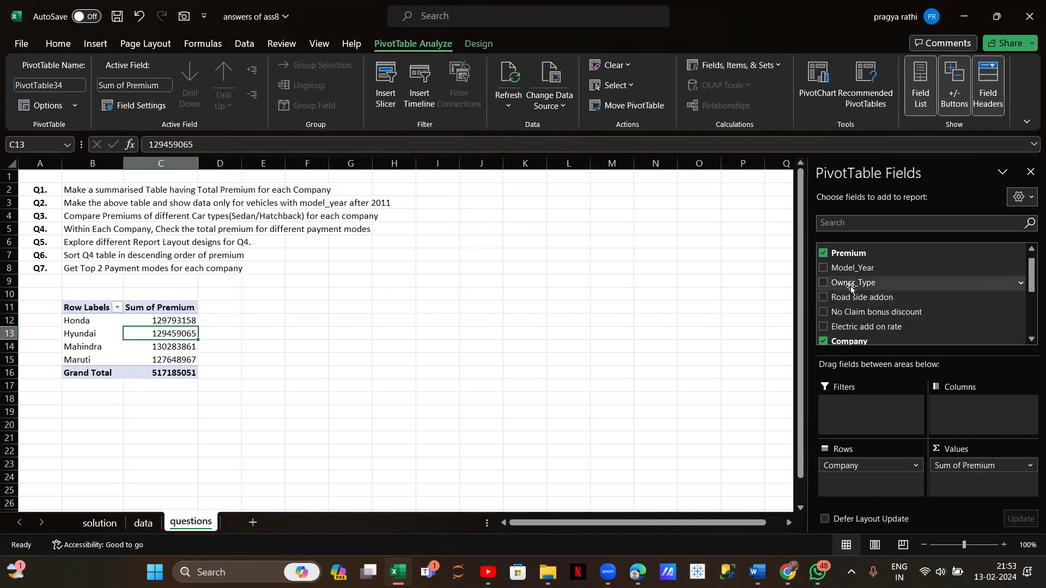
- Add Model_Year to the pivot table's rows under Company and move it to the report filter
left_click_drag(843, 274, 855, 479)
scroll(154, 409, "down", 4)
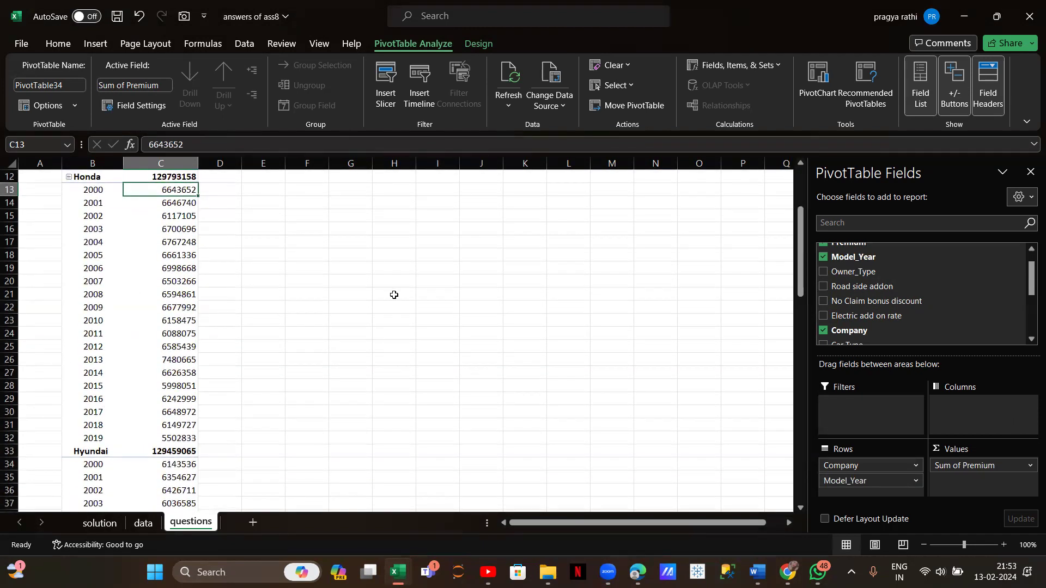
scroll(155, 297, "up", 2)
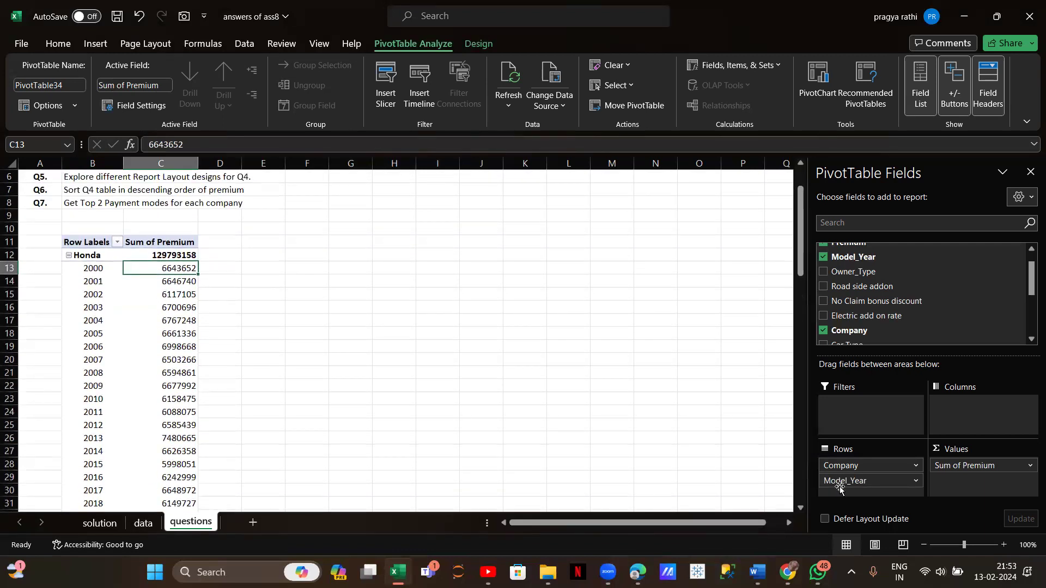
left_click_drag(833, 480, 830, 418)
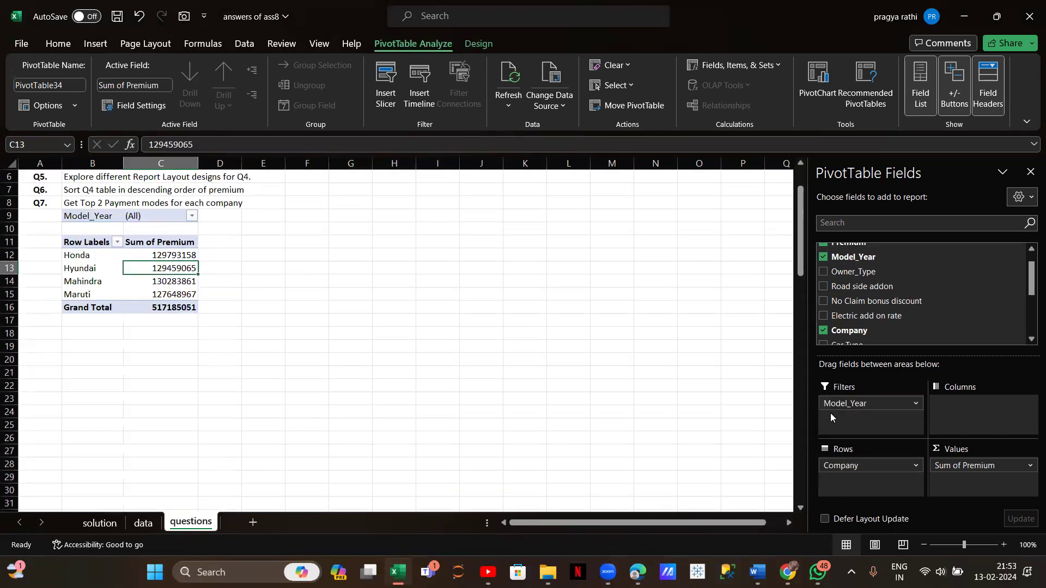
scroll(191, 226, "up", 2)
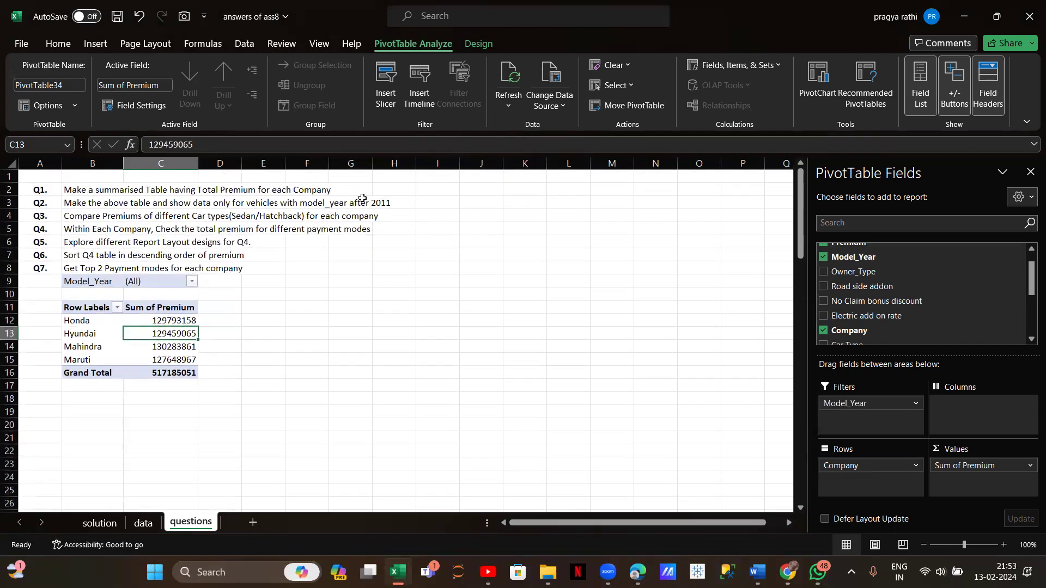
- Allow multiple items in the Model_Year report filter and deselect all years
left_click(191, 281)
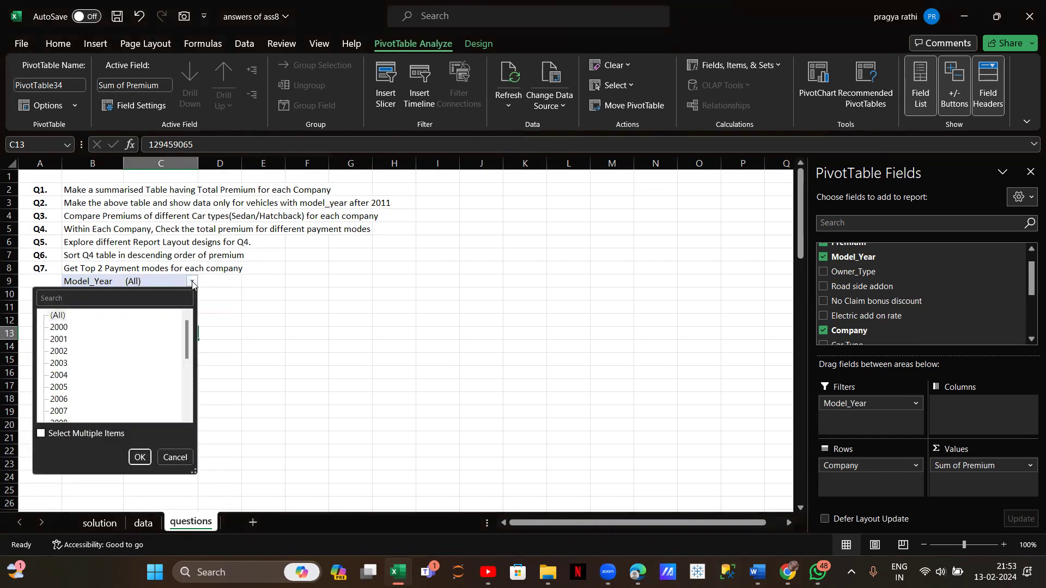
left_click(41, 433)
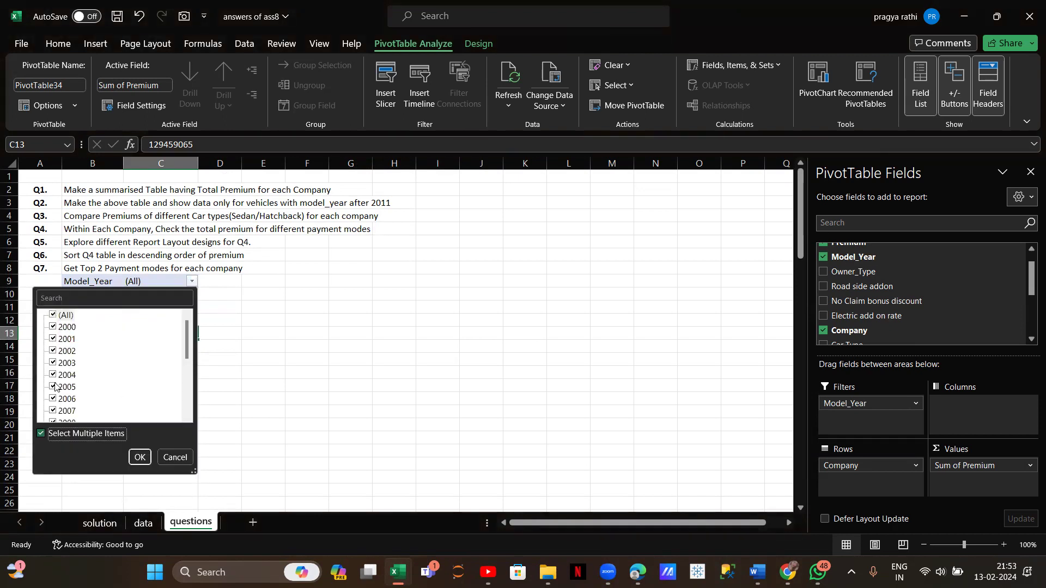
left_click(53, 316)
scroll(81, 401, "down", 3)
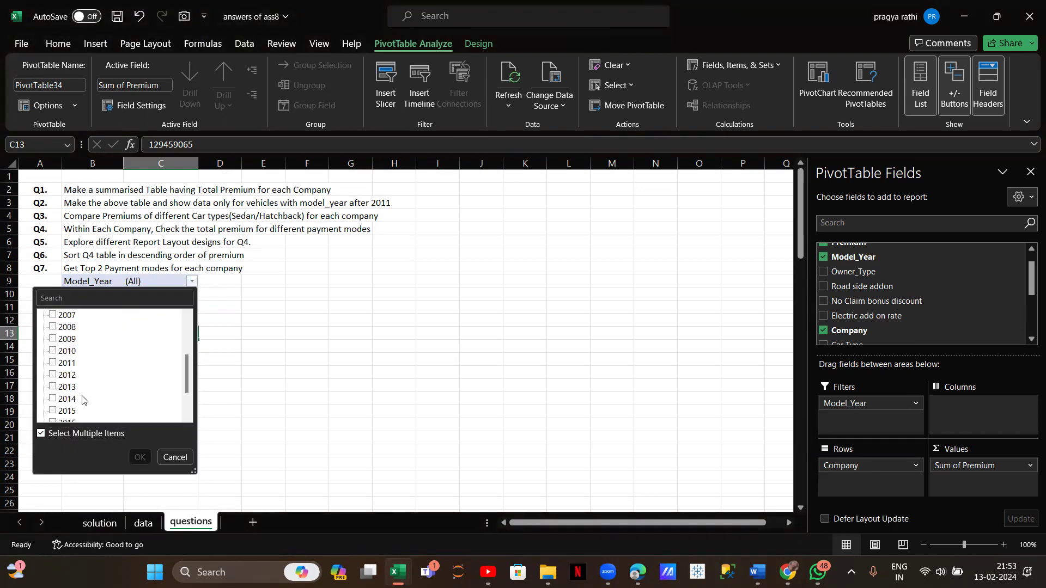
scroll(83, 401, "down", 2)
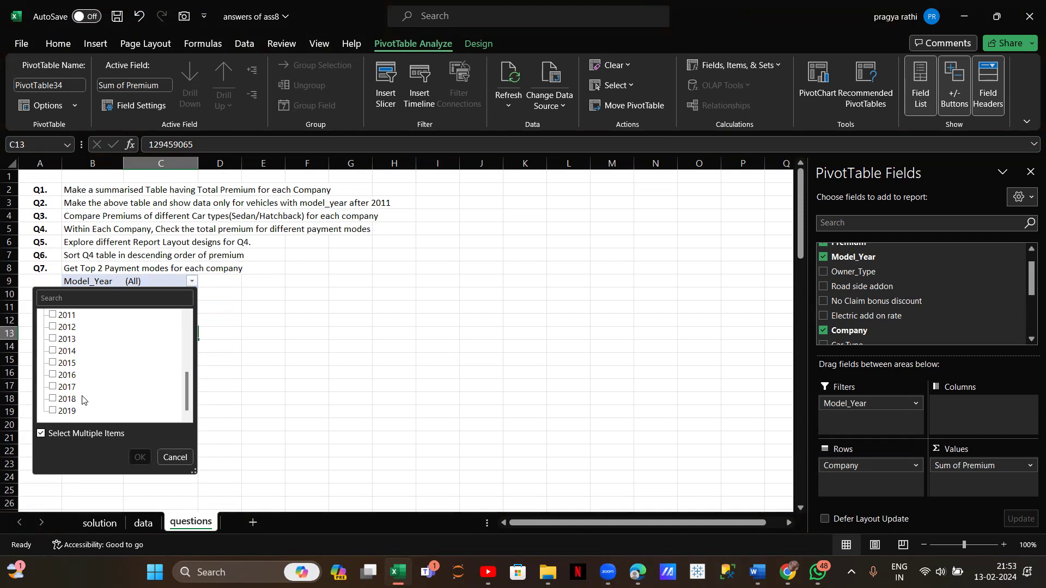
- Select model years 2012 through 2019 in the Model_Year filter and apply it to the pivot table
left_click(52, 316)
left_click(53, 327)
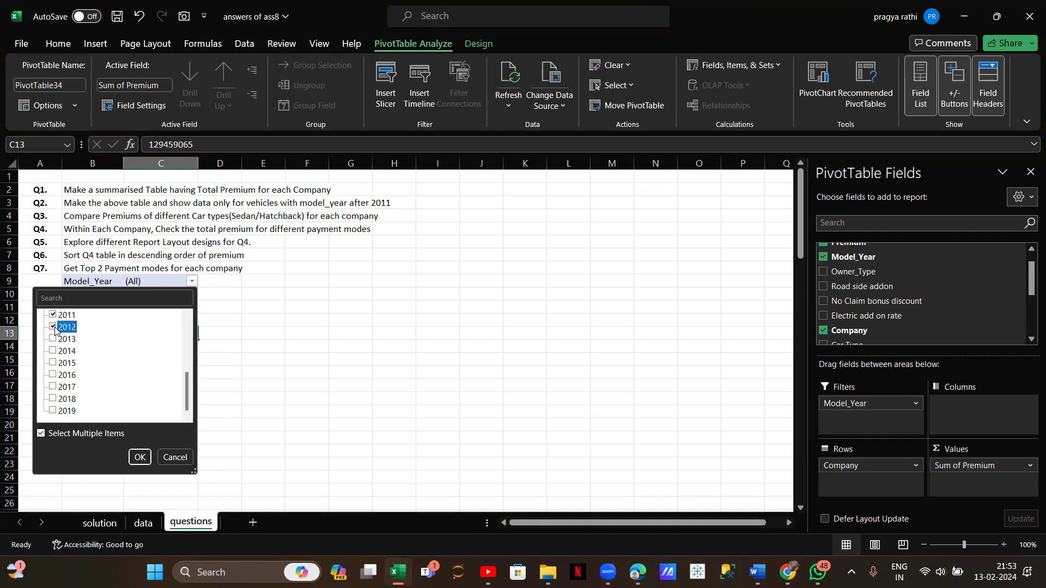
left_click(53, 340)
left_click(53, 316)
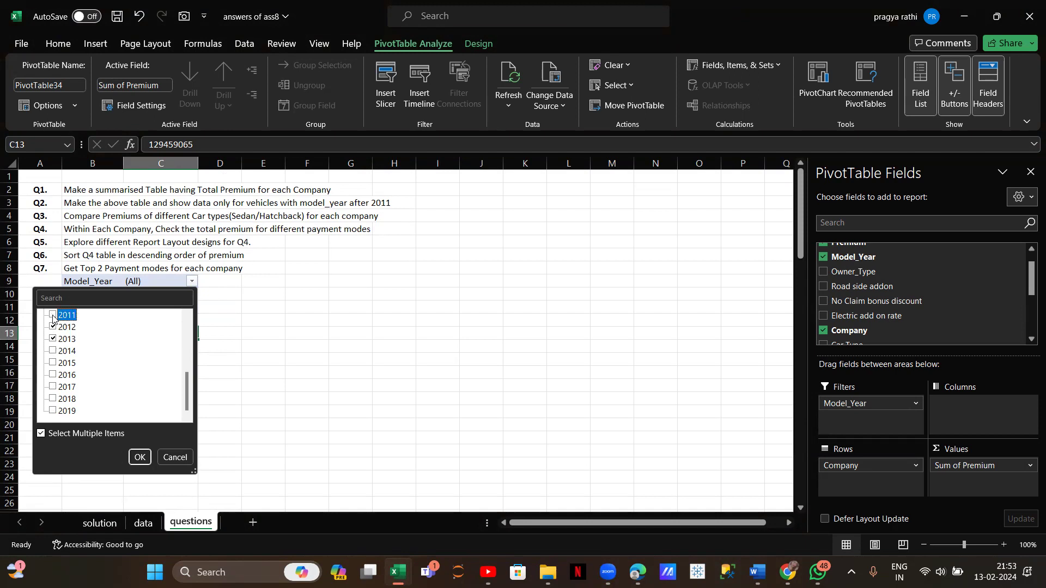
left_click(53, 352)
left_click(54, 357)
left_click(53, 362)
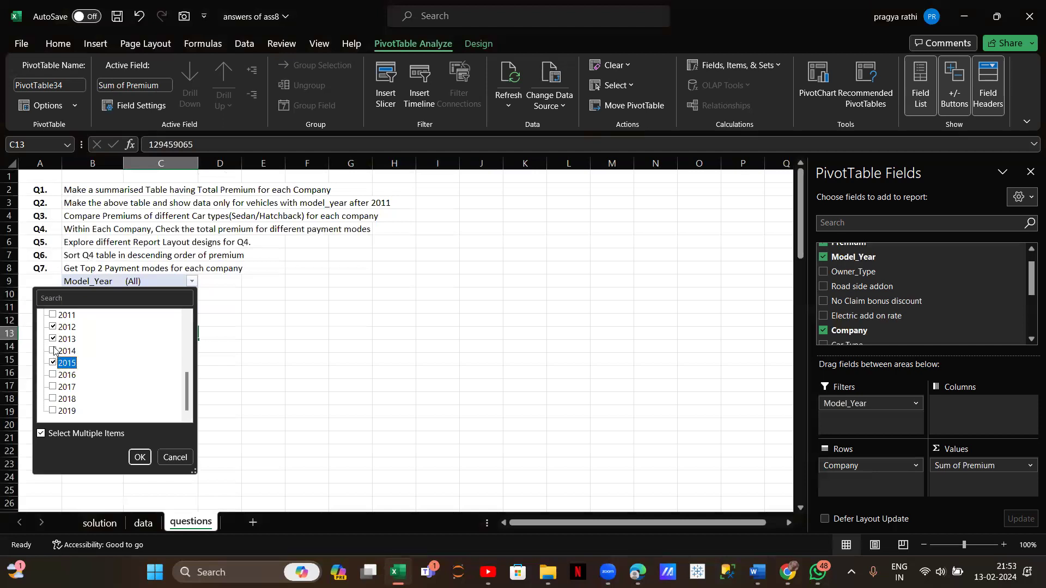
left_click(53, 351)
left_click(54, 376)
left_click(53, 387)
left_click(53, 399)
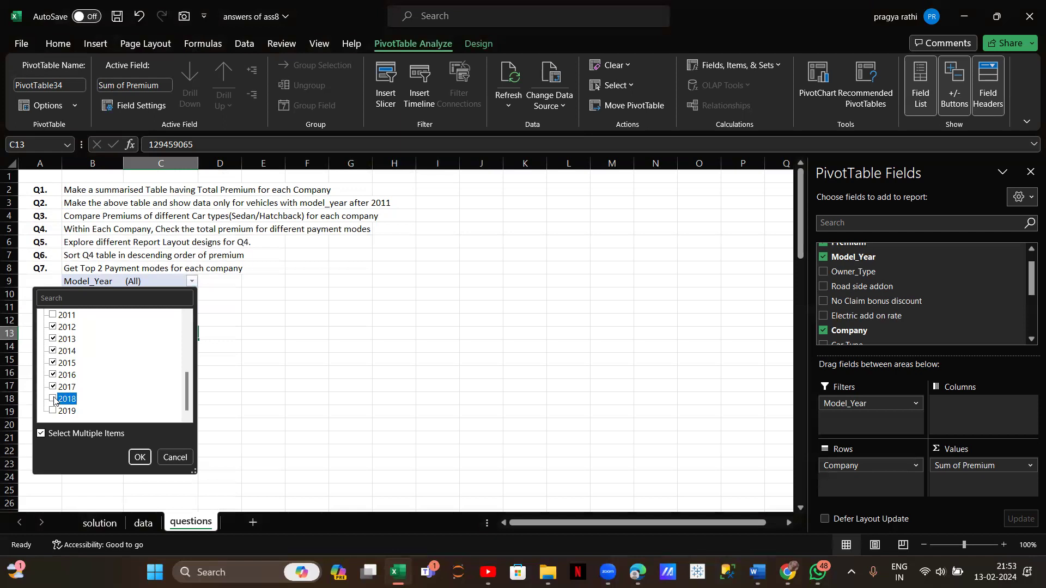
left_click(54, 411)
left_click(139, 458)
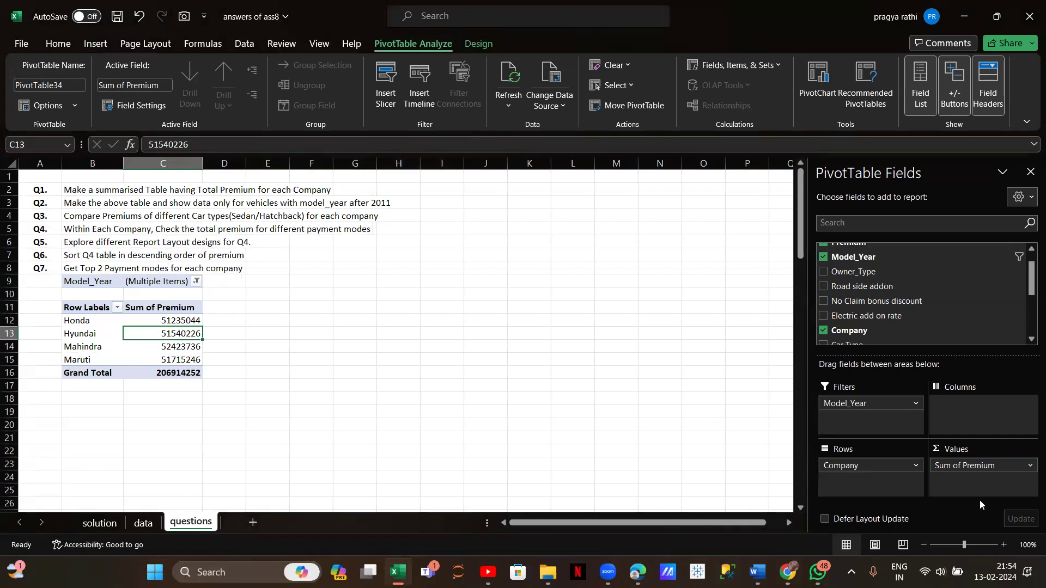
key("alt+Tab")
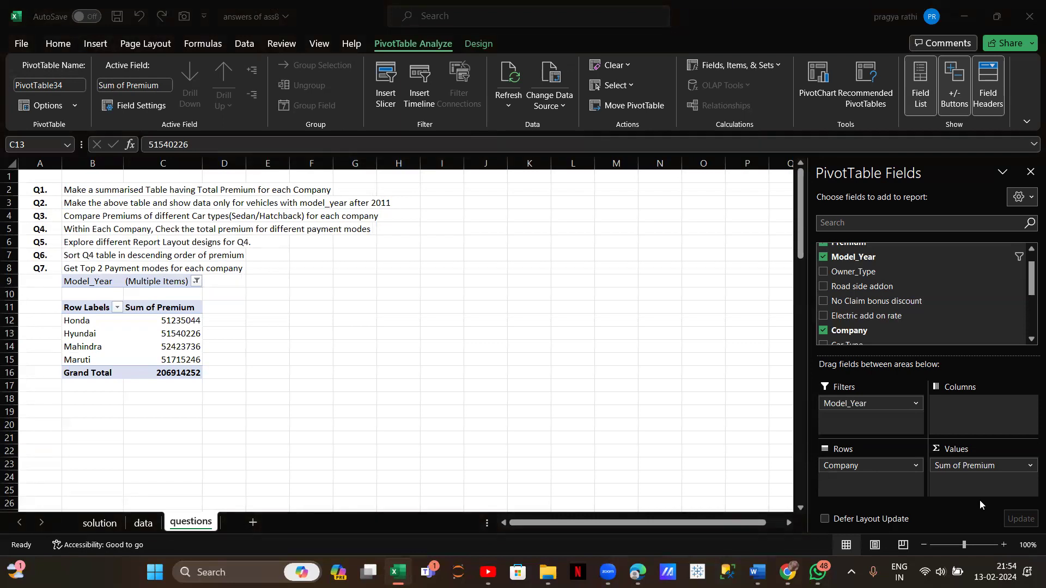
- Drill down into Hyundai's premium total to extract its source records to a new sheet, and return to the questions sheet
left_click(175, 341)
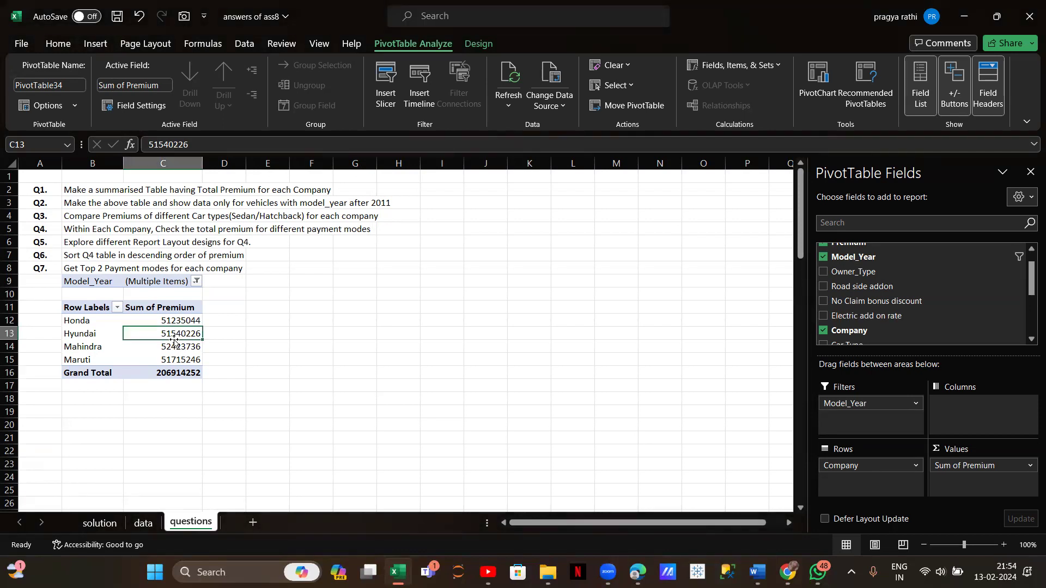
double_click(174, 340)
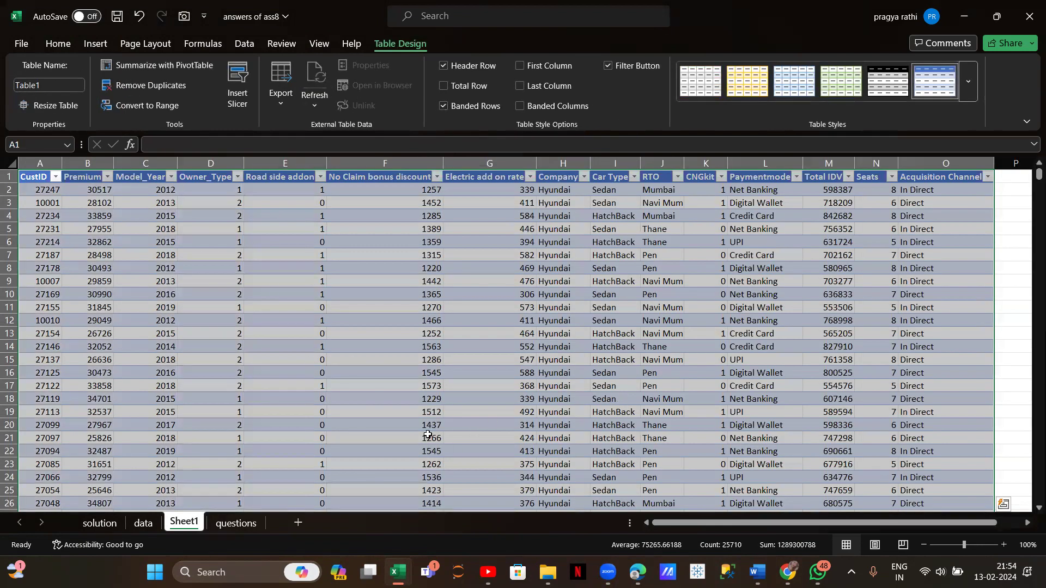
left_click(231, 523)
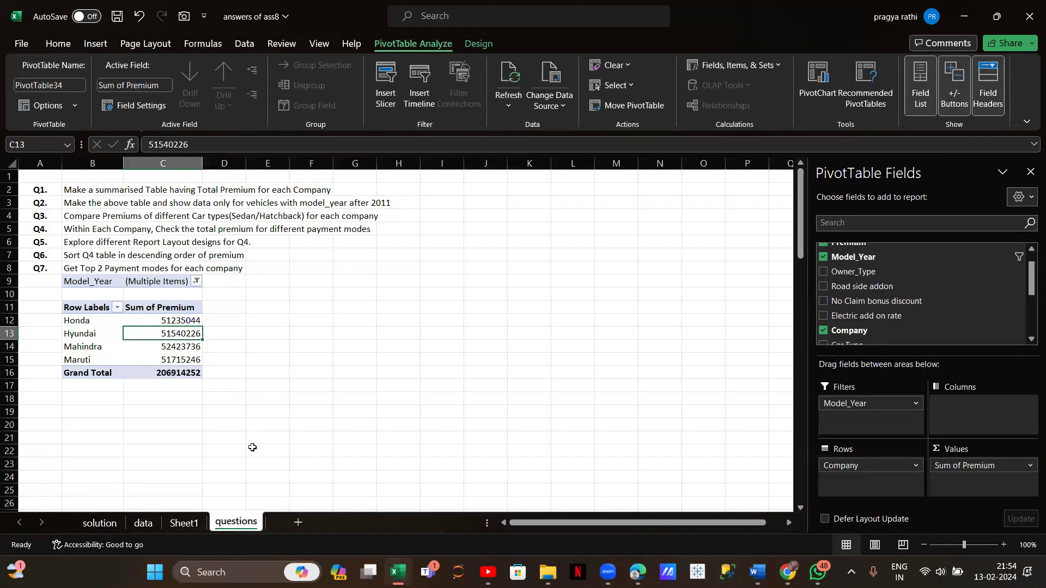
- Look through the extracted Hyundai records on Sheet1 and return to the questions sheet
left_click(184, 523)
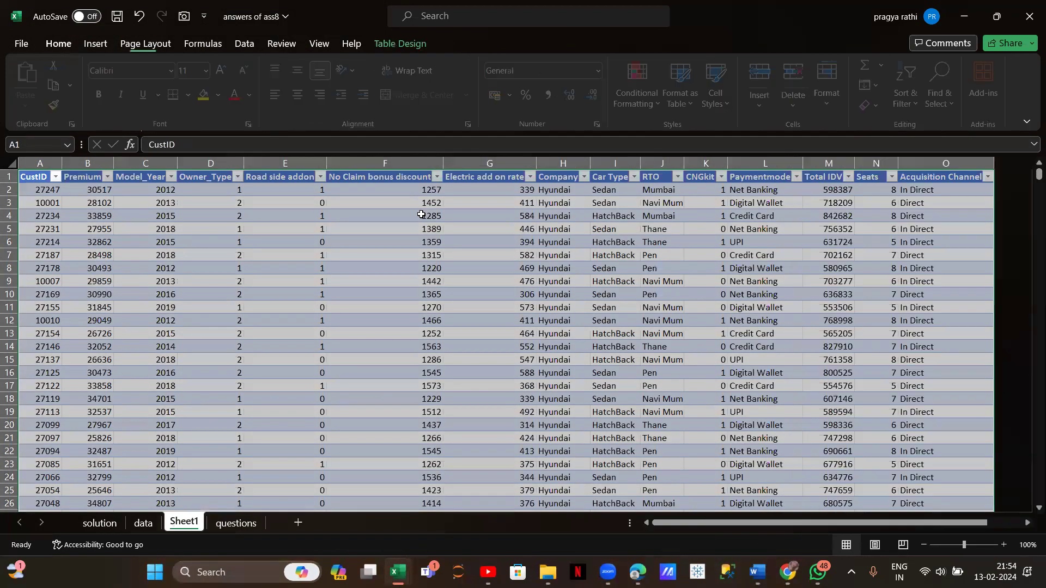
scroll(509, 427, "down", 2)
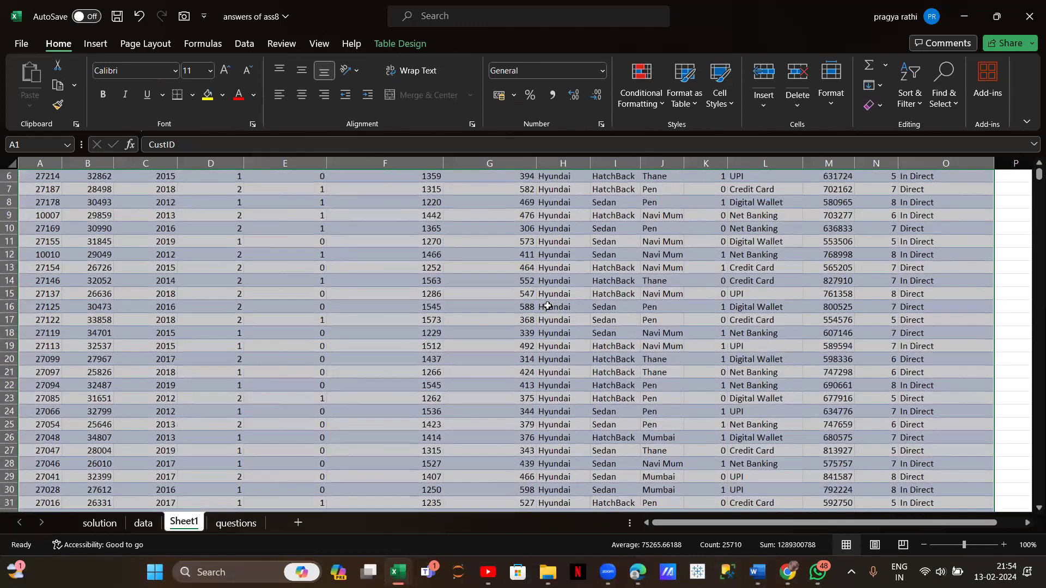
scroll(556, 475, "down", 10)
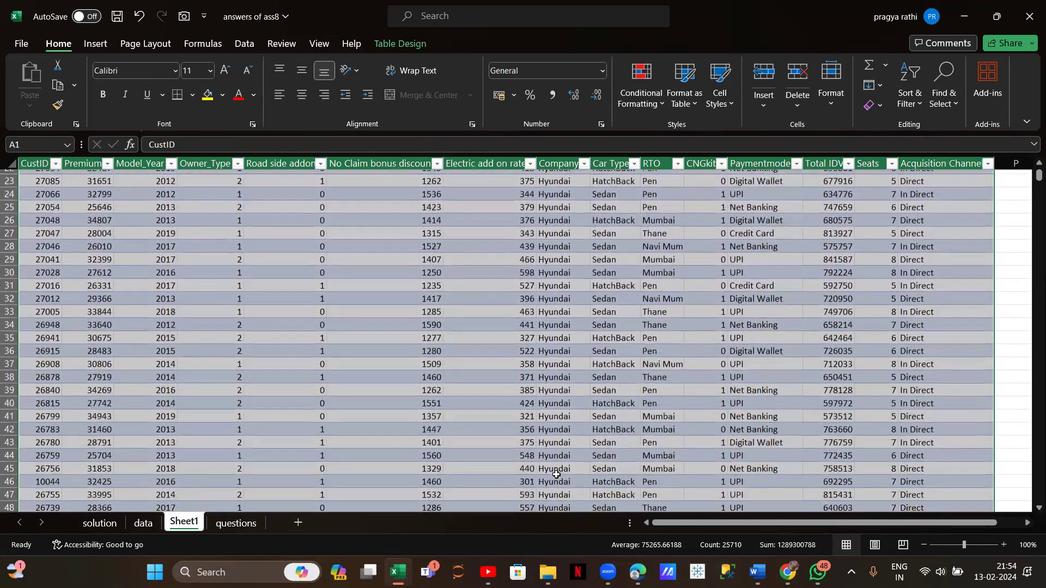
scroll(556, 475, "up", 10)
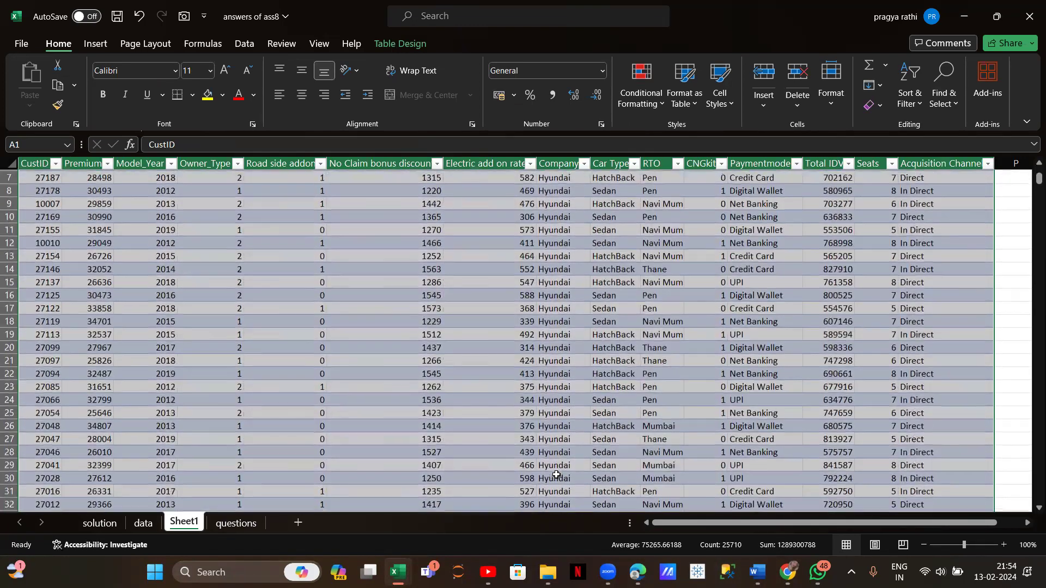
scroll(194, 327, "up", 2)
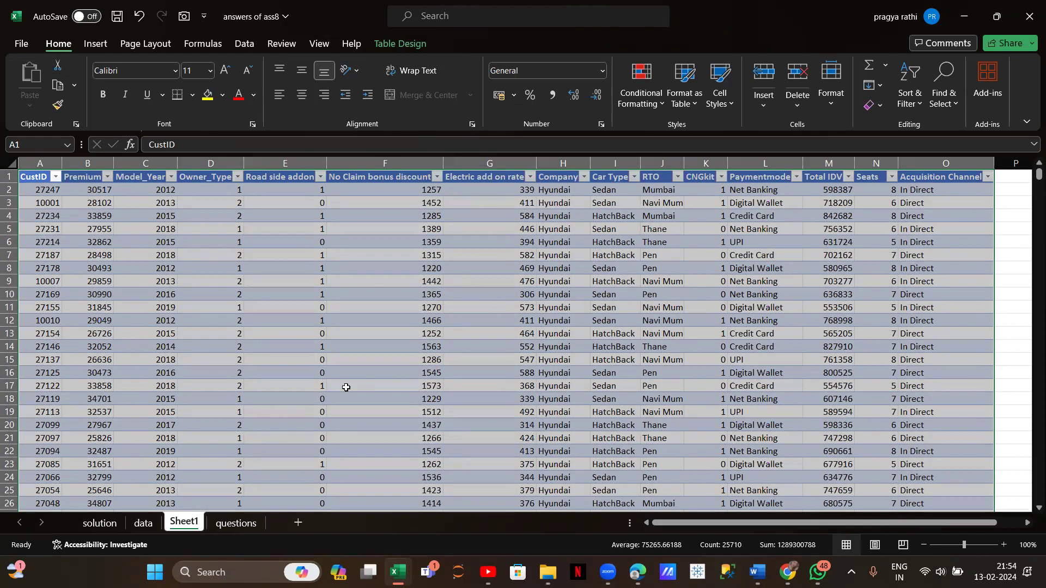
left_click(257, 520)
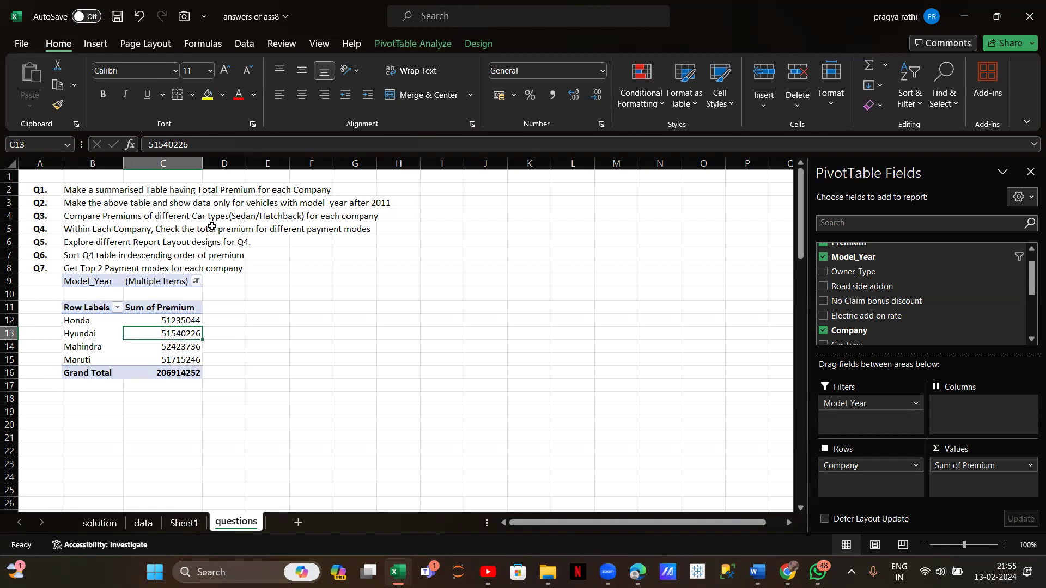
left_click(349, 306)
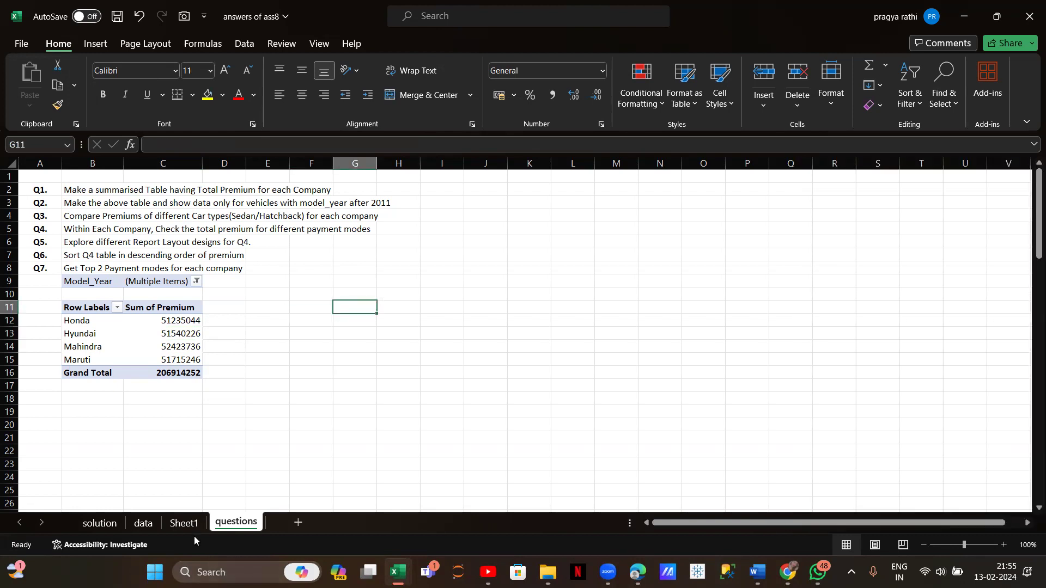
- Empty the pivot table by removing the Model_Year filter, the Company rows and the Sum of Premium values
left_click(143, 369)
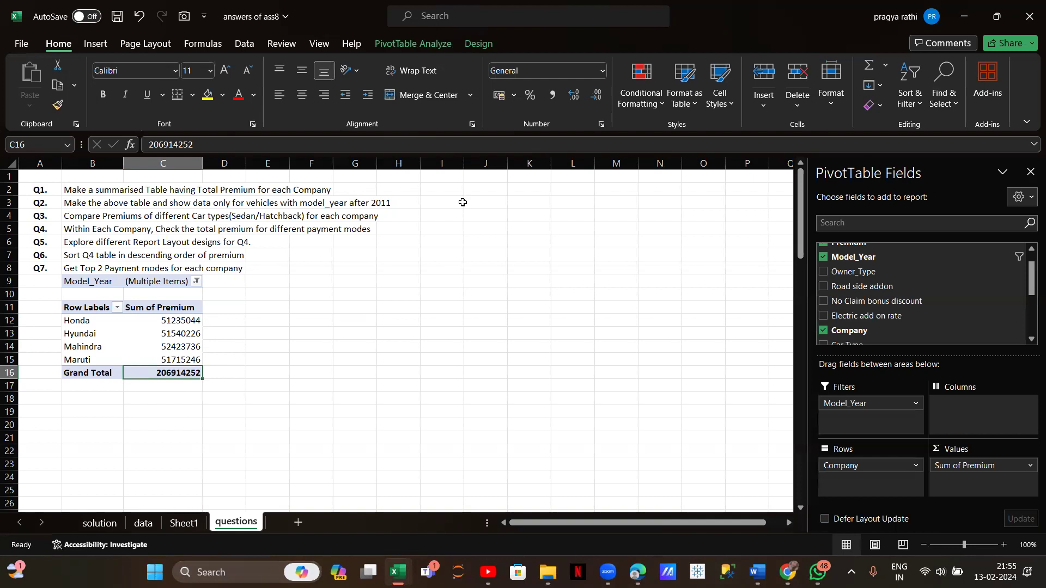
left_click_drag(892, 409, 740, 436)
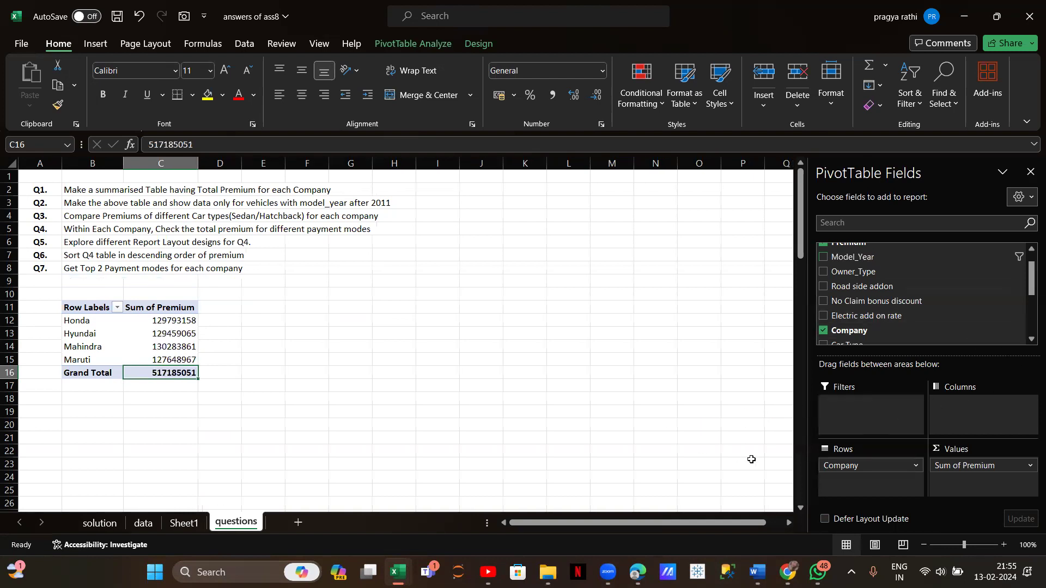
left_click_drag(844, 472, 782, 438)
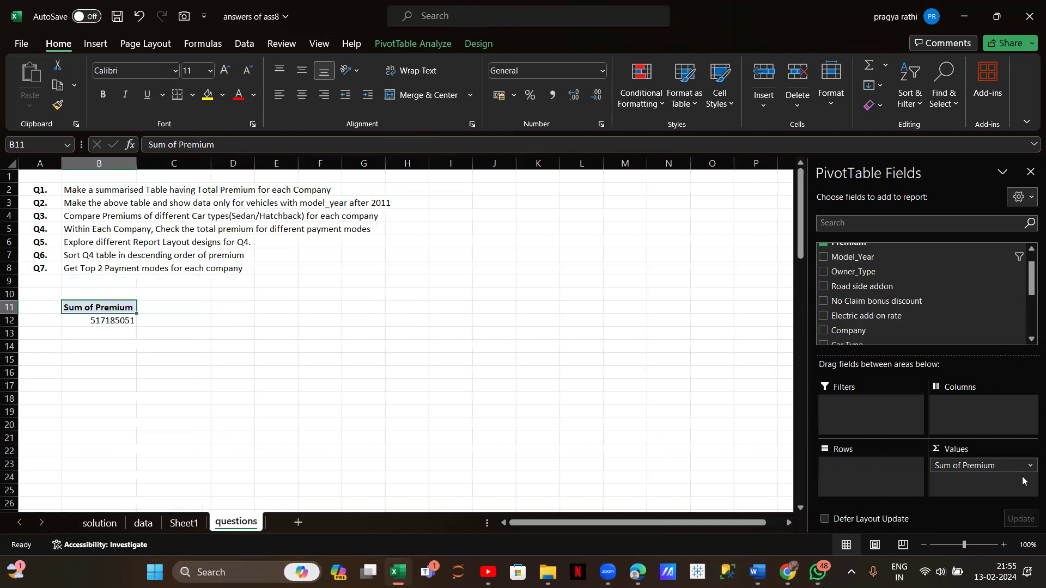
left_click_drag(1005, 464, 714, 474)
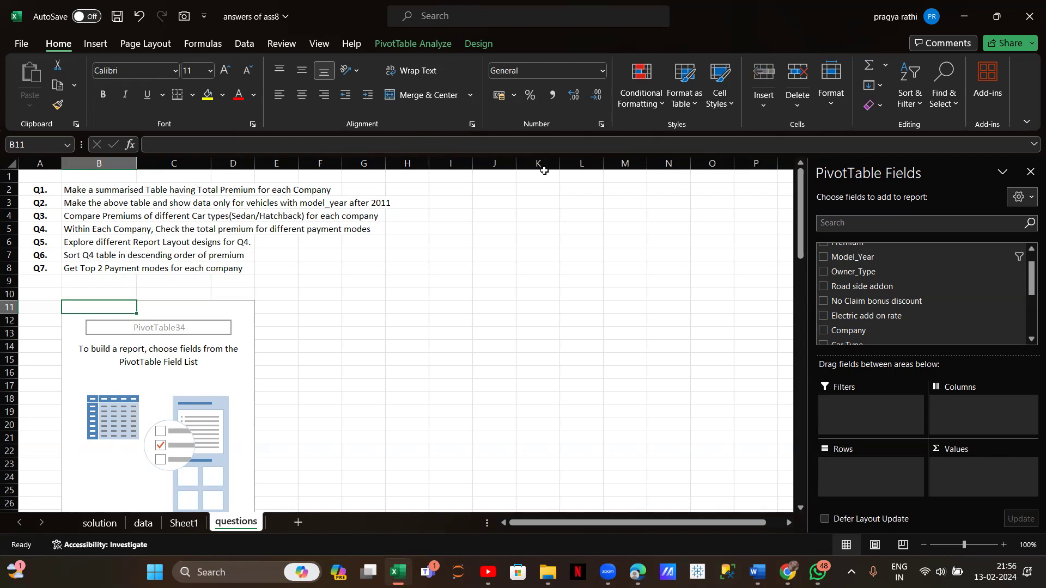
- Place Company in the pivot table's rows and Car Type in its columns
scroll(867, 319, "down", 2)
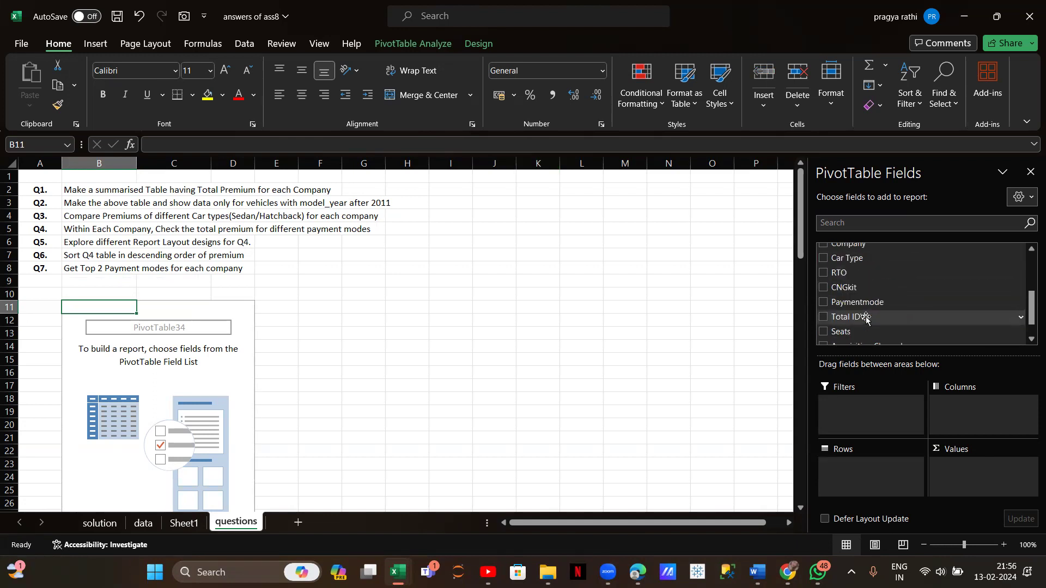
left_click_drag(847, 244, 840, 476)
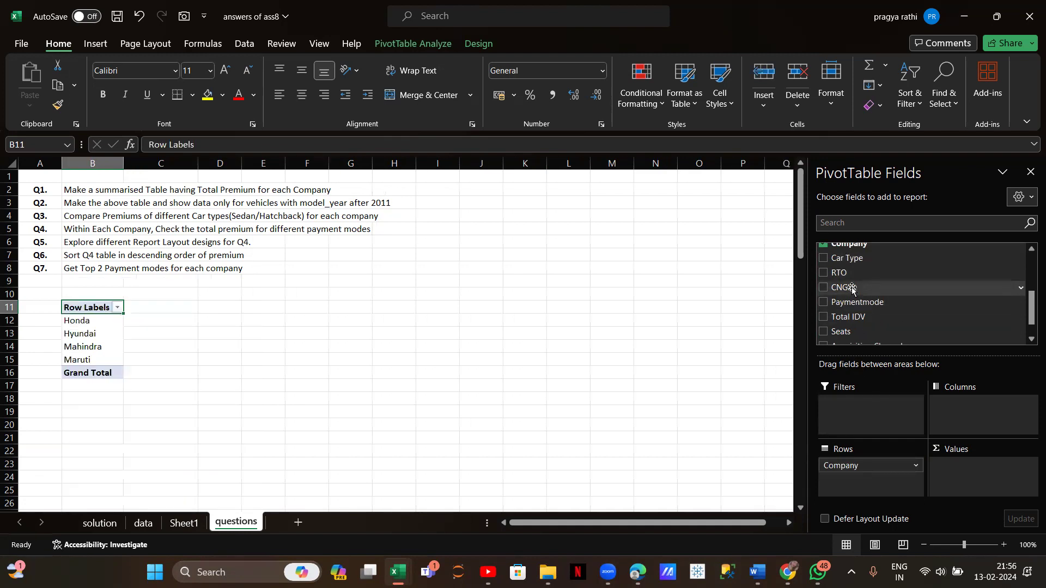
left_click_drag(836, 258, 952, 417)
- Add Premium to the pivot table's values, and swap the layout so Car Type is in rows and Company in columns
scroll(841, 292, "up", 1)
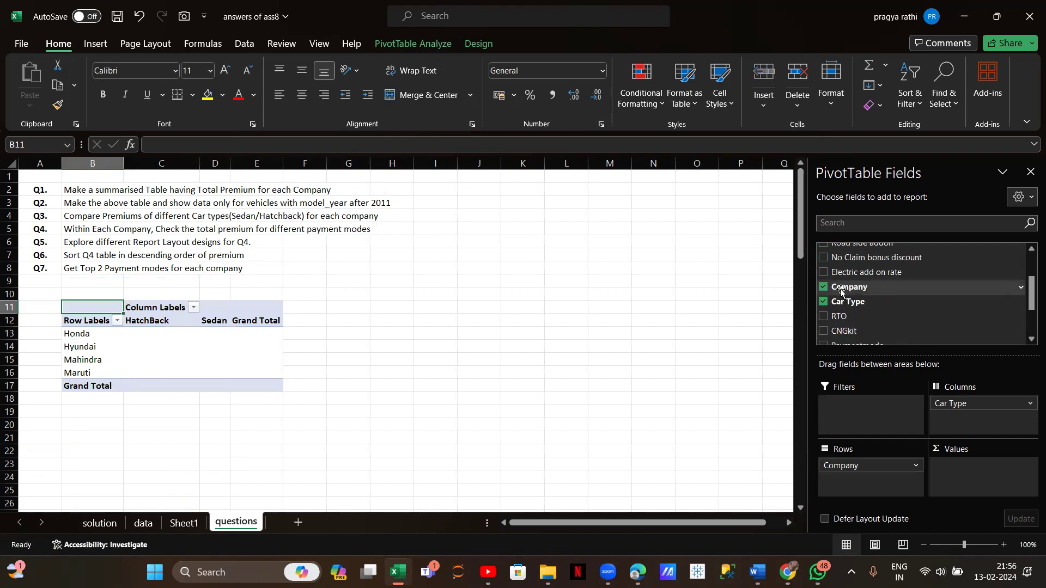
scroll(853, 297, "down", 2)
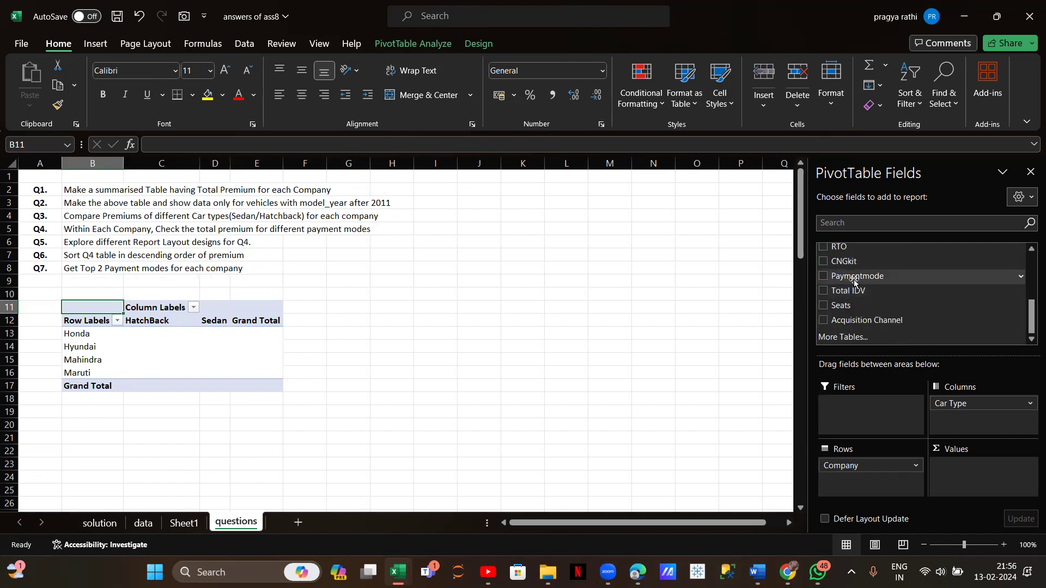
scroll(850, 308, "up", 5)
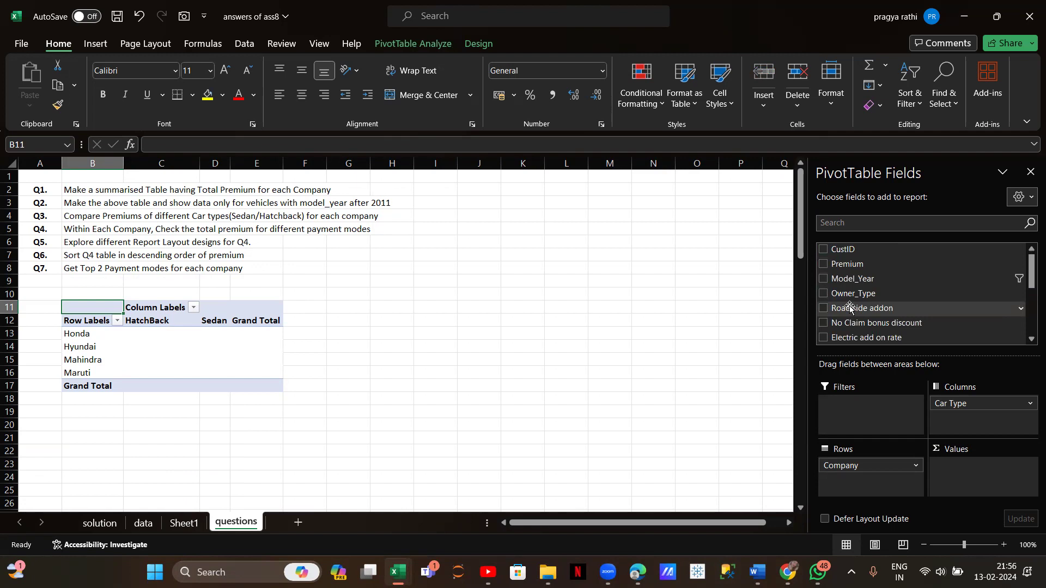
left_click_drag(847, 265, 951, 466)
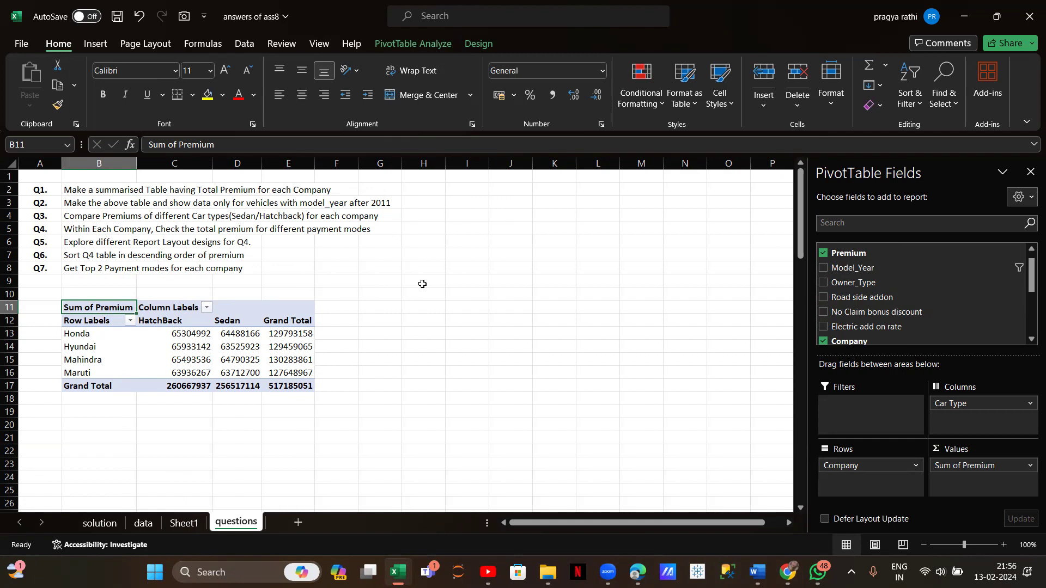
mouse_move(284, 361)
left_click_drag(894, 468, 936, 417)
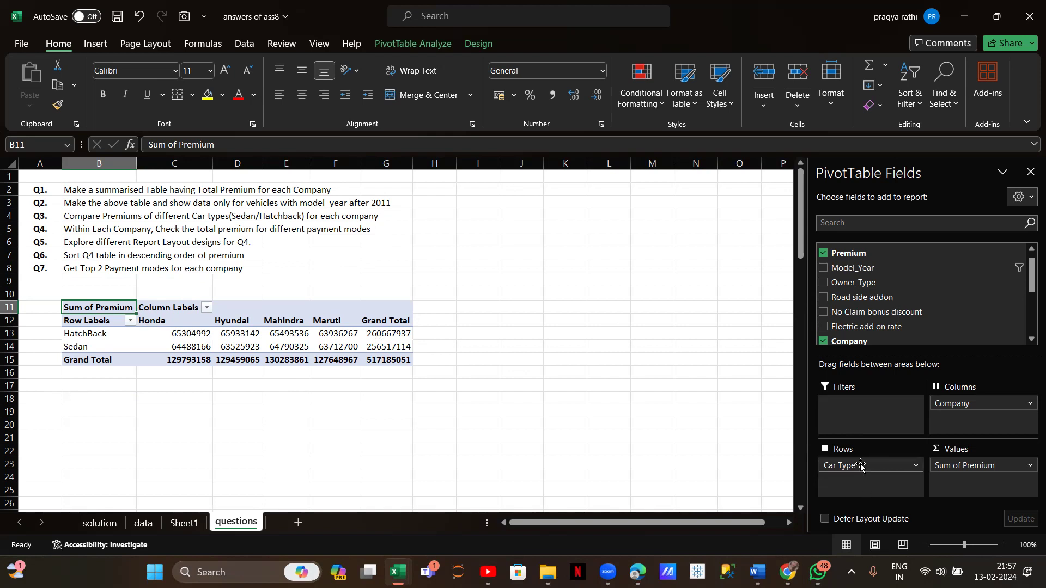
- Clear the pivot table by removing the Car Type, Sum of Premium and Company fields
left_click_drag(856, 467, 713, 464)
left_click_drag(969, 470, 721, 469)
left_click_drag(1006, 405, 760, 443)
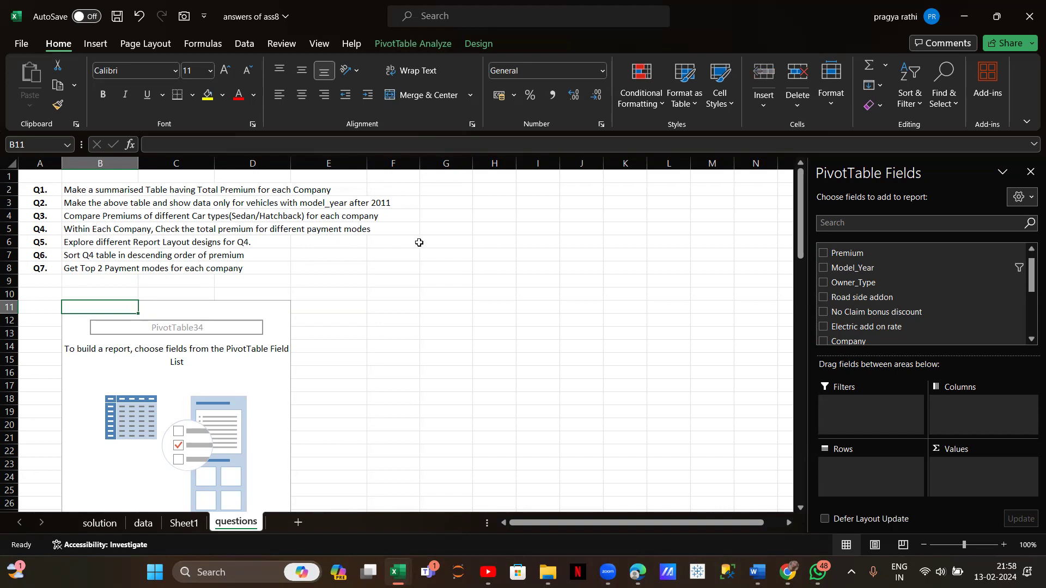
mouse_move(834, 260)
left_mouse_down()
mouse_move(941, 467)
mouse_move(845, 248)
mouse_move(850, 258)
left_mouse_up()
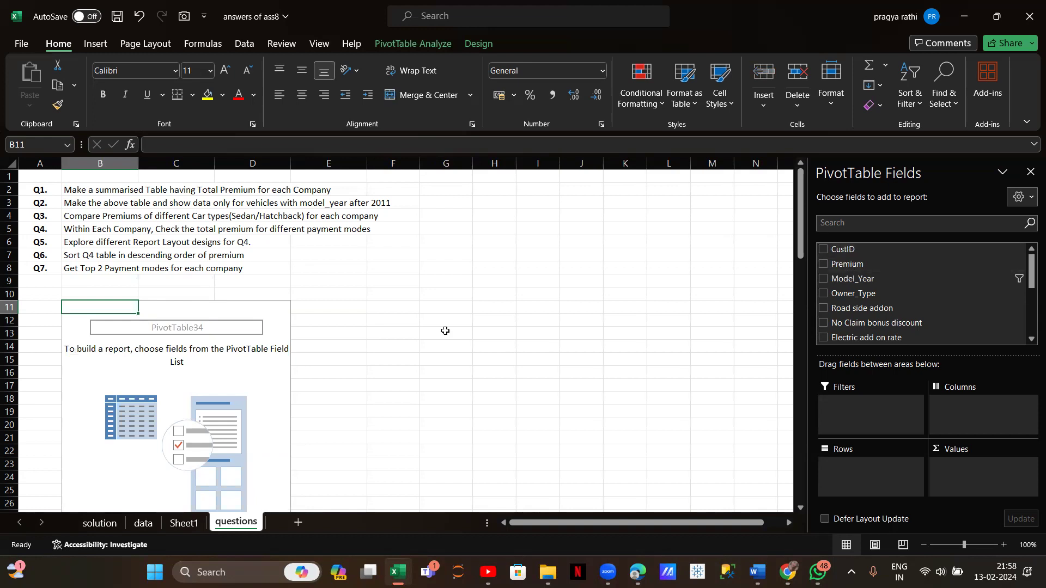
- Read question Q4 and check the Company and Paymentmode columns on the data sheet, returning to the questions sheet
left_click(78, 230)
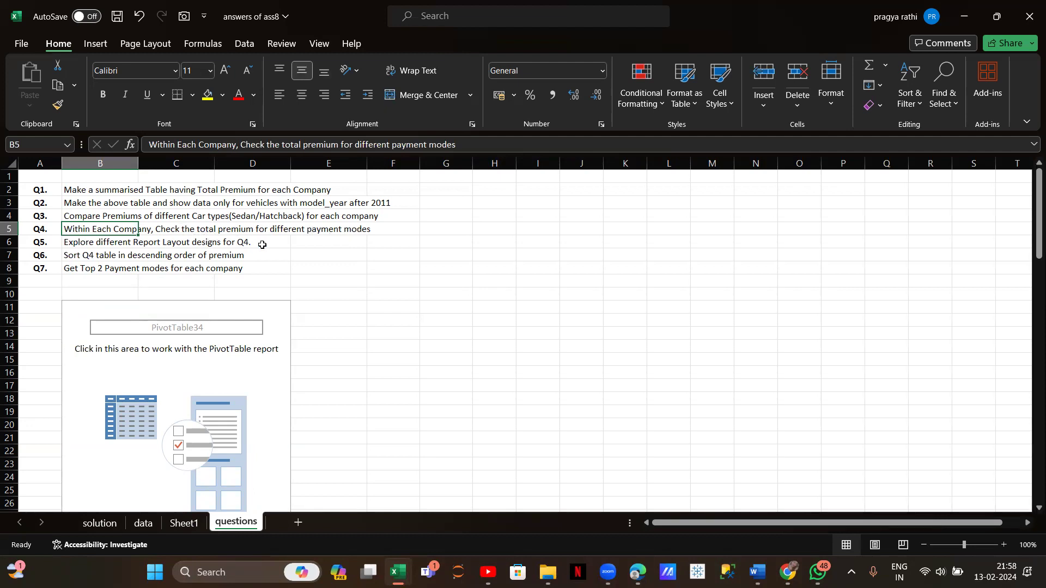
left_click(215, 351)
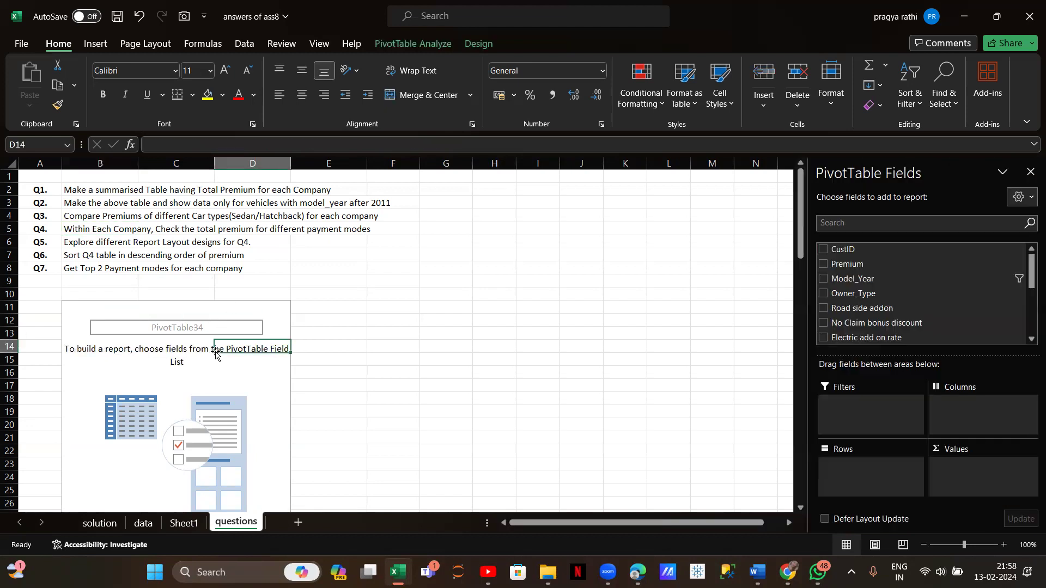
left_click(148, 524)
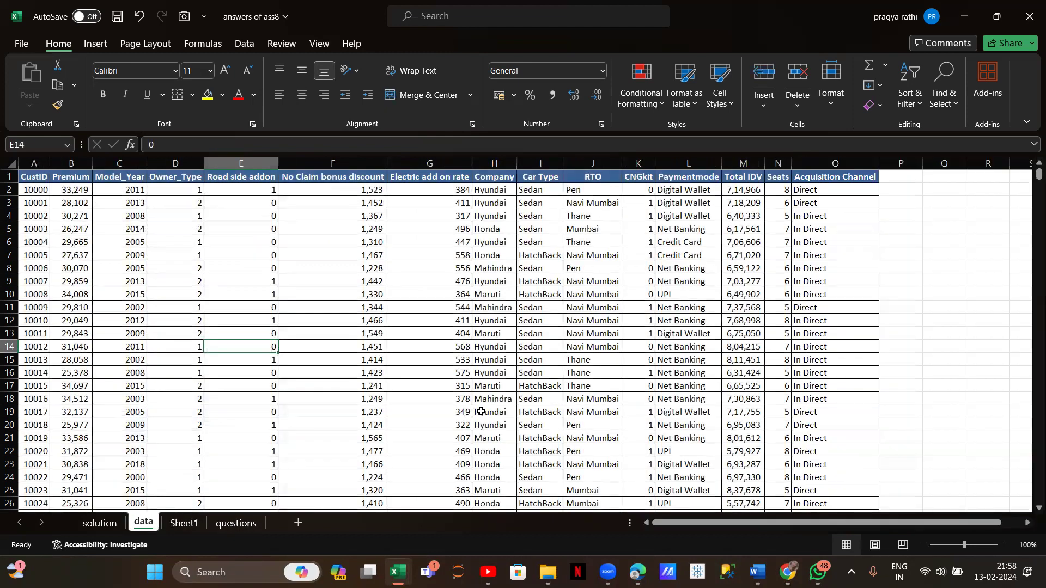
scroll(479, 412, "right", 2)
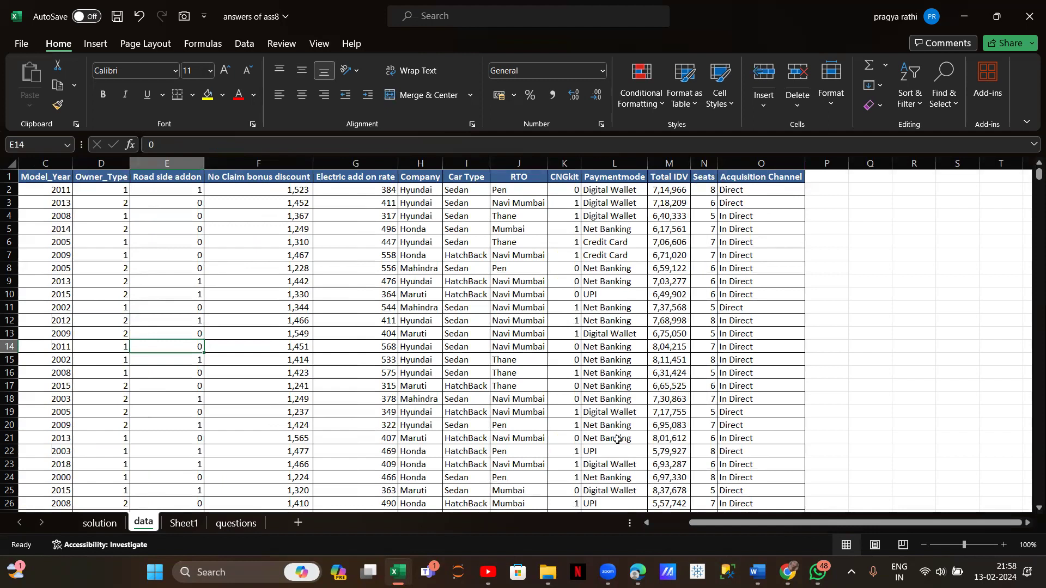
left_click(236, 524)
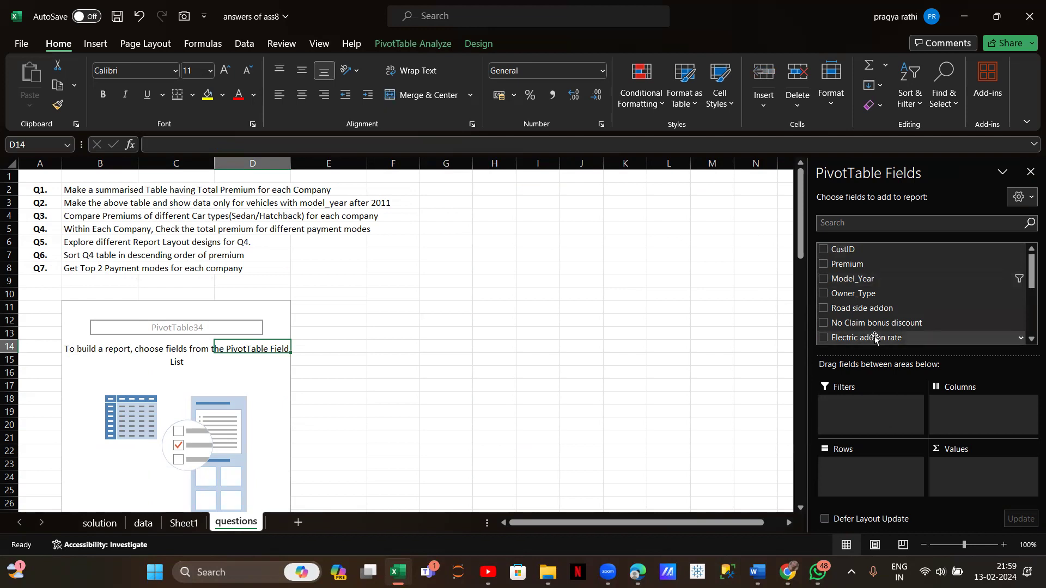
- Add Premium to the empty pivot table's values and go back to the data sheet
left_click_drag(842, 271, 958, 477)
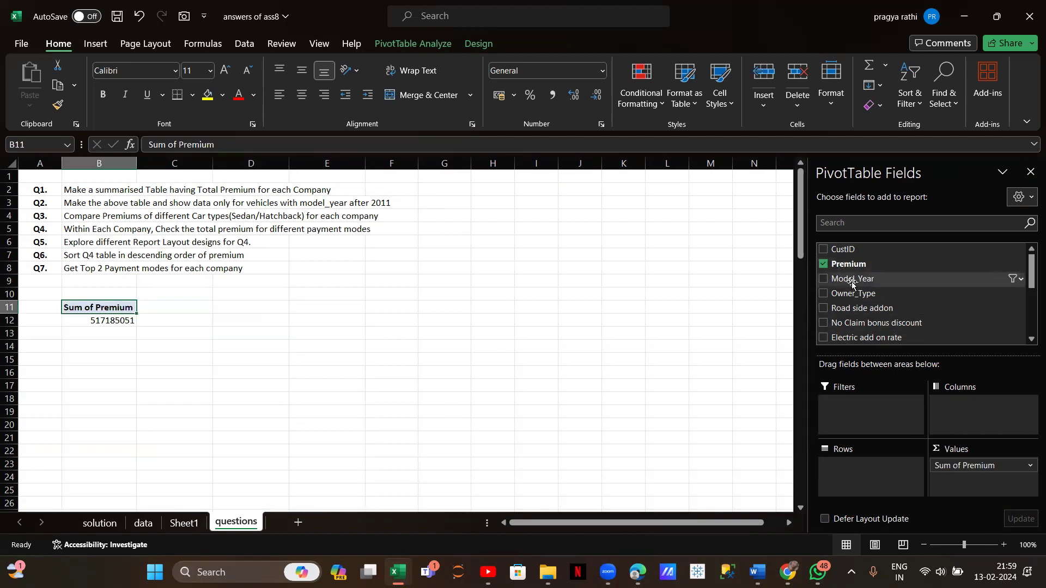
scroll(853, 283, "down", 1)
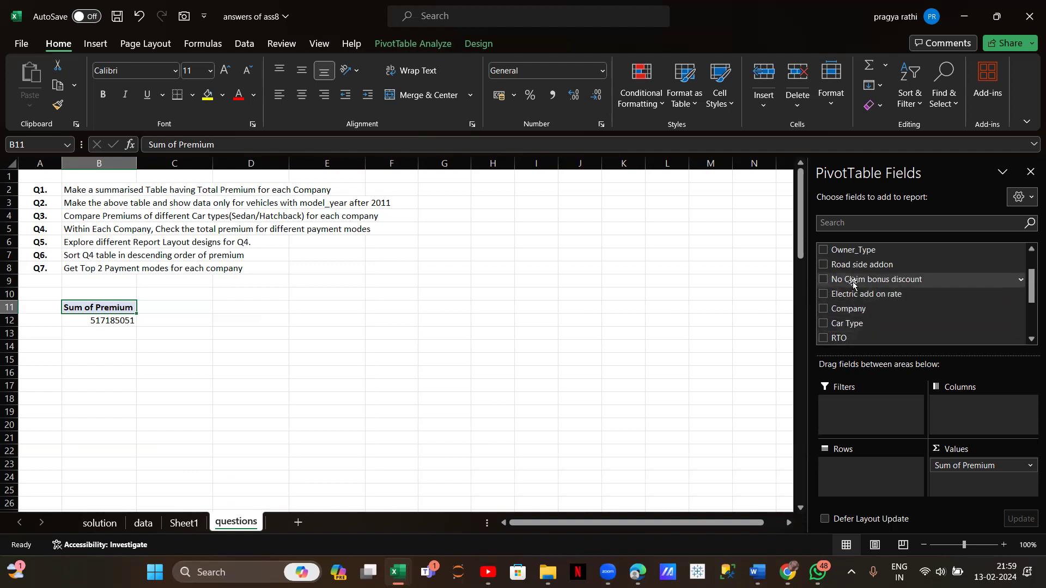
scroll(852, 283, "up", 1)
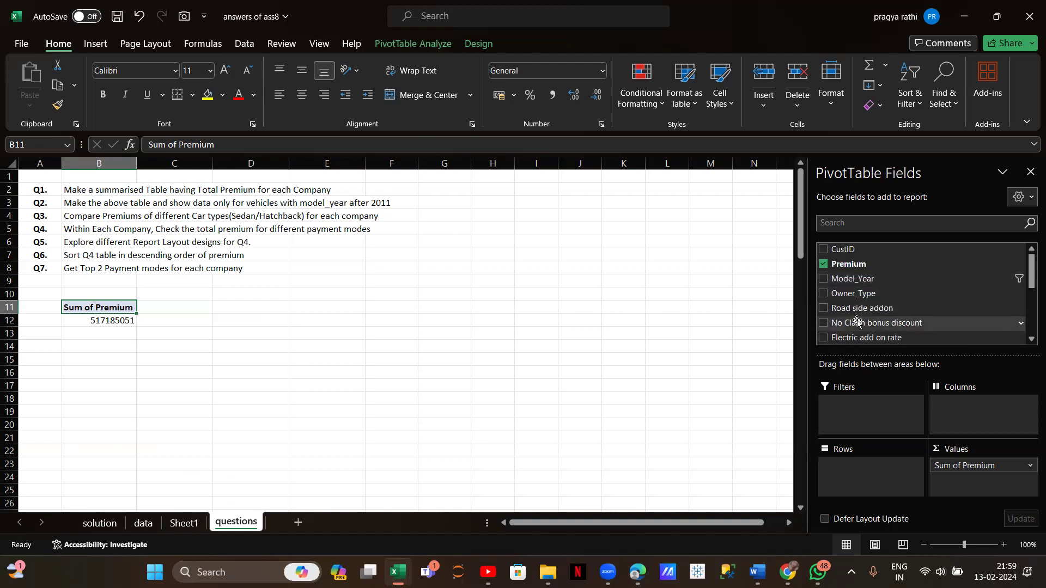
scroll(858, 322, "down", 1)
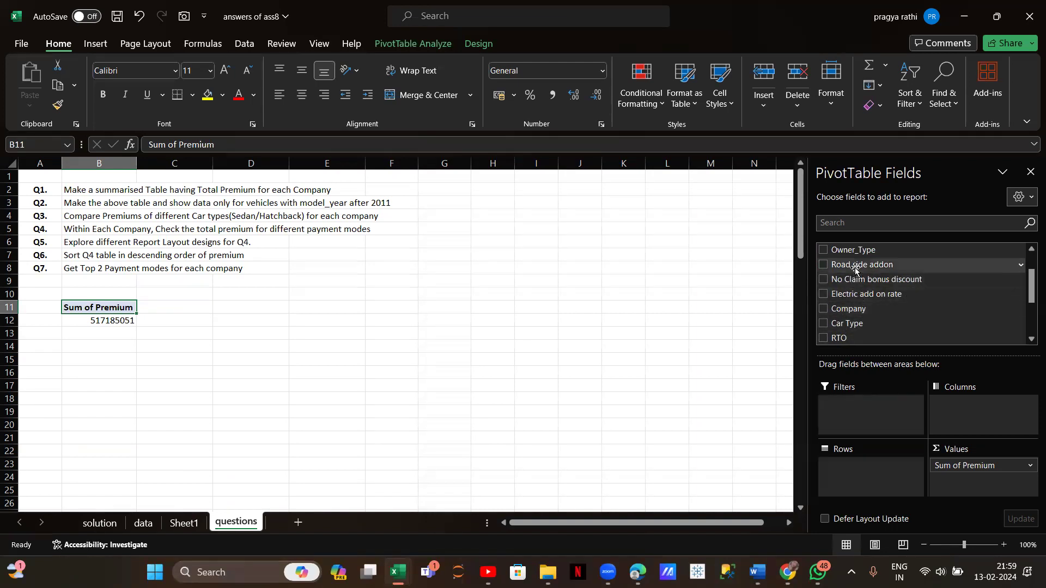
scroll(855, 269, "up", 1)
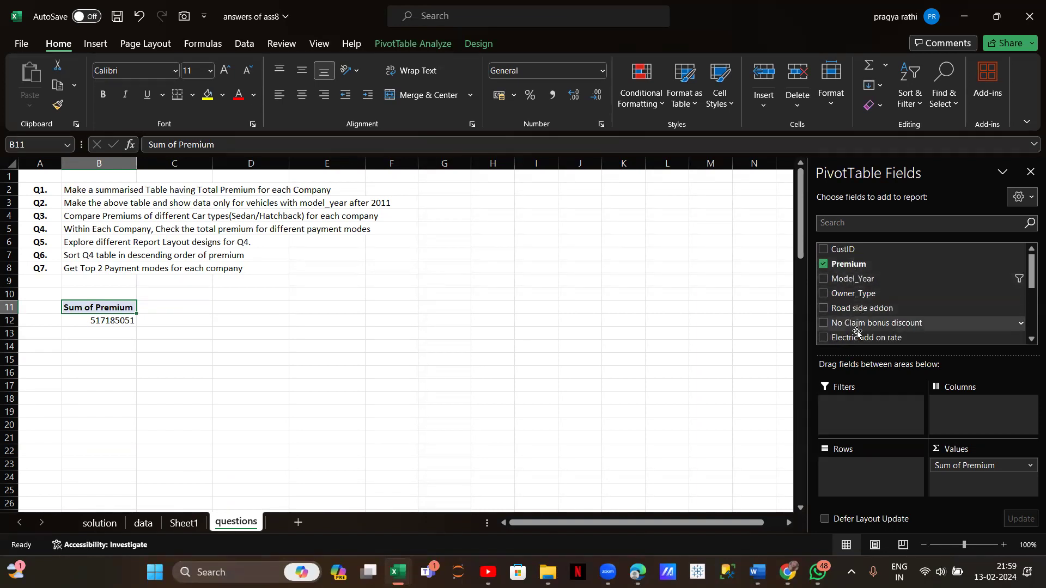
left_click(143, 522)
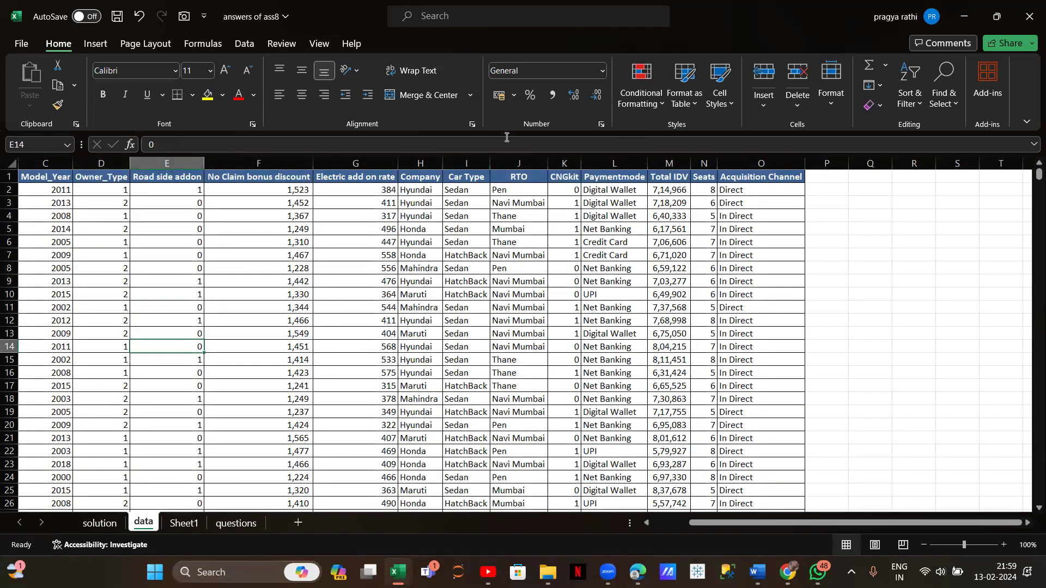
key("alt+Tab")
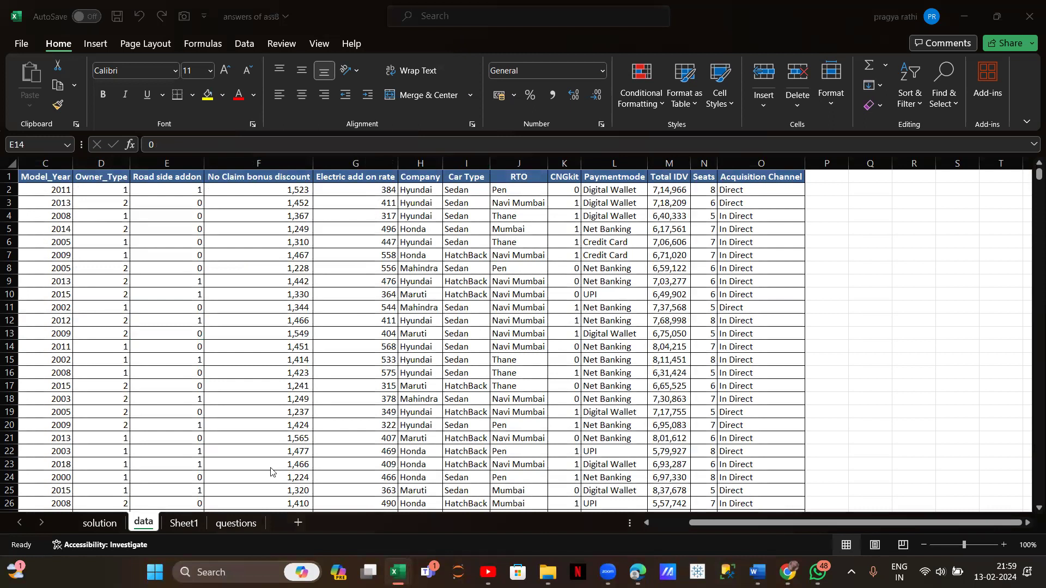
- On the questions sheet, search the pivot field list for "p", and add Paymentmode to rows and Company to columns
left_click(229, 528)
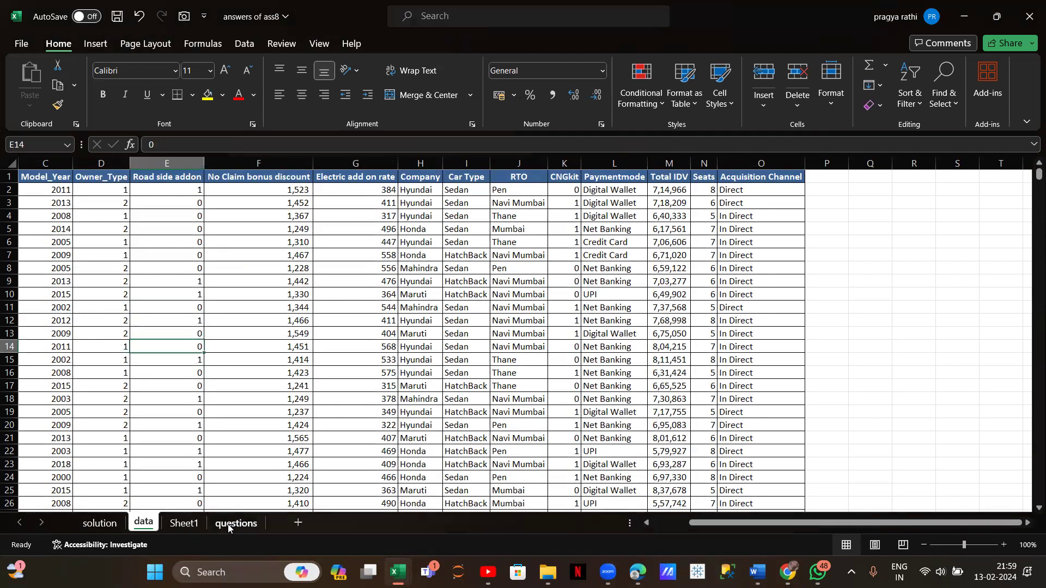
left_click(229, 524)
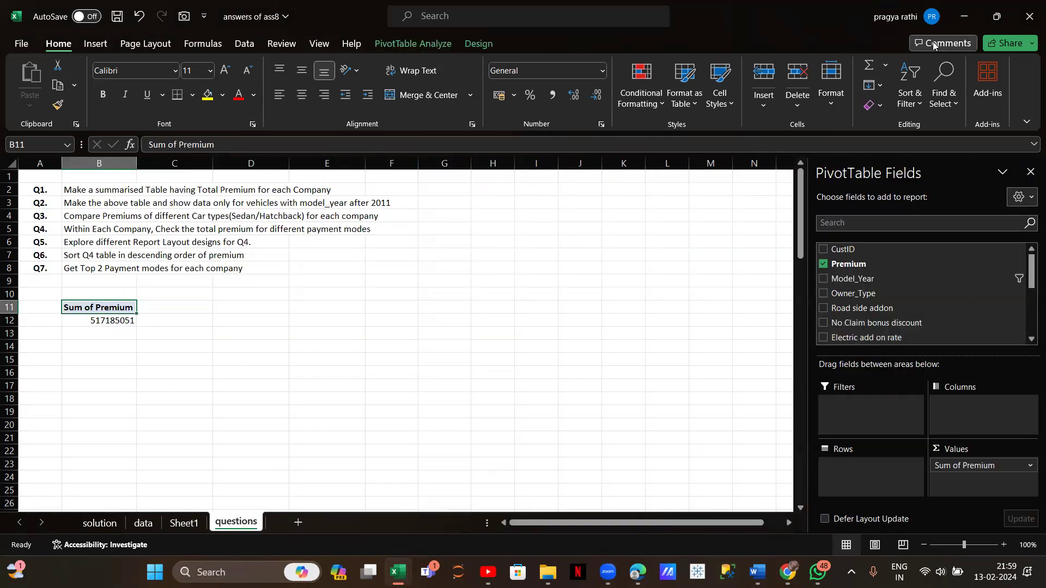
key("alt+Tab")
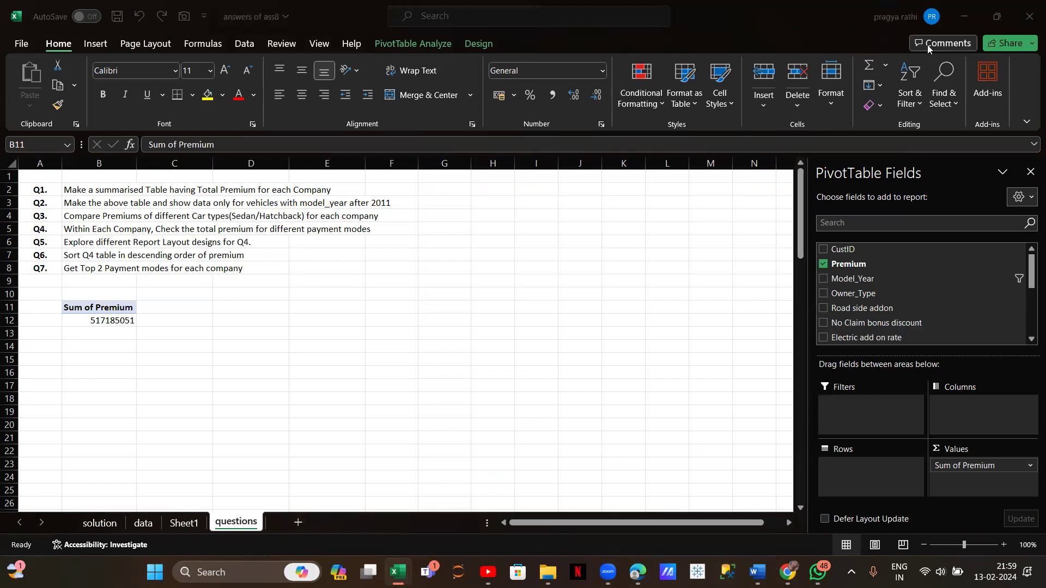
left_click(857, 227)
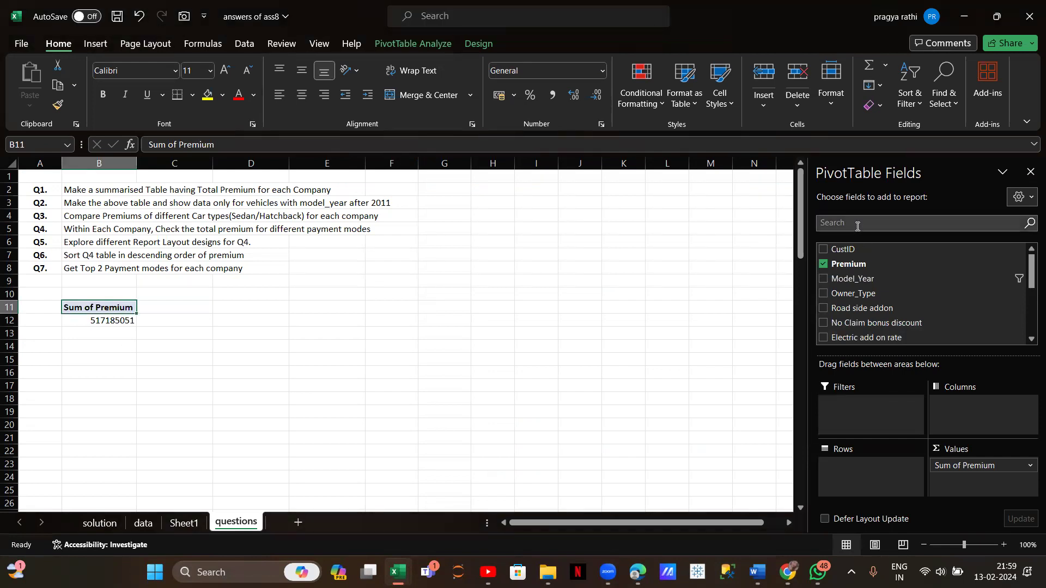
left_click(857, 227)
type("p")
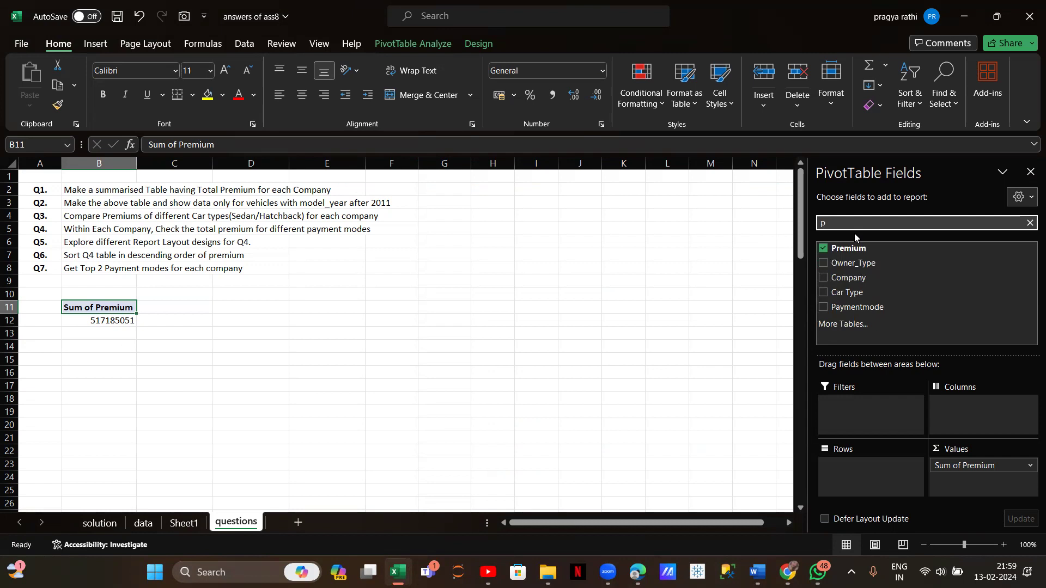
left_click_drag(852, 309, 870, 470)
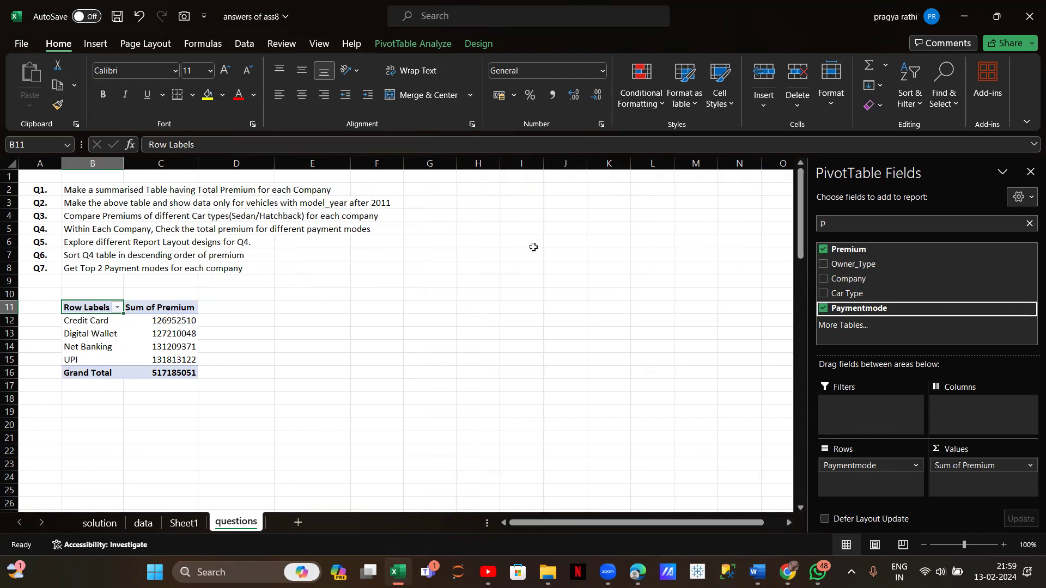
left_click(870, 280)
left_click_drag(869, 280, 959, 405)
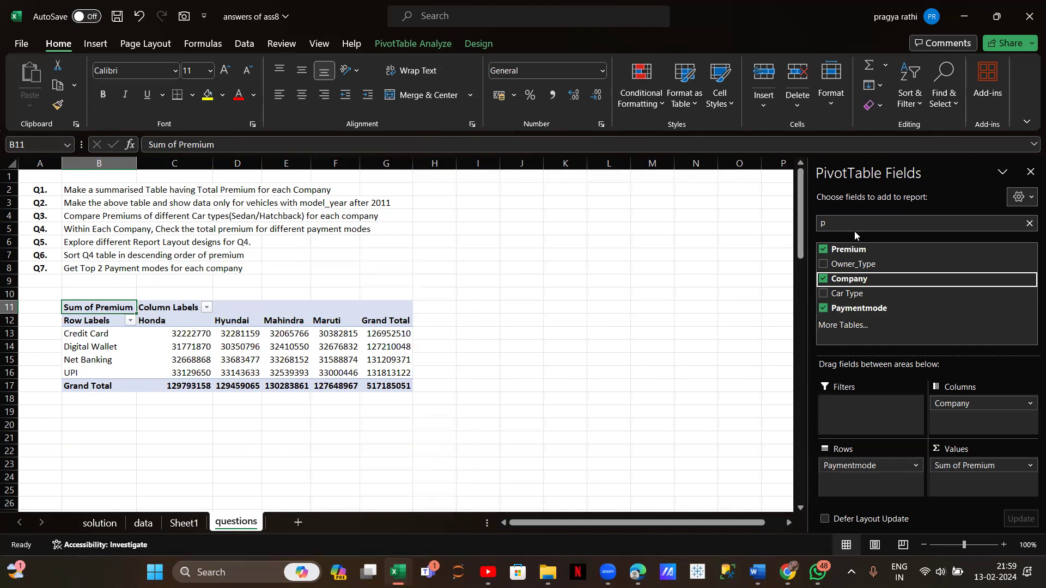
left_click(866, 176)
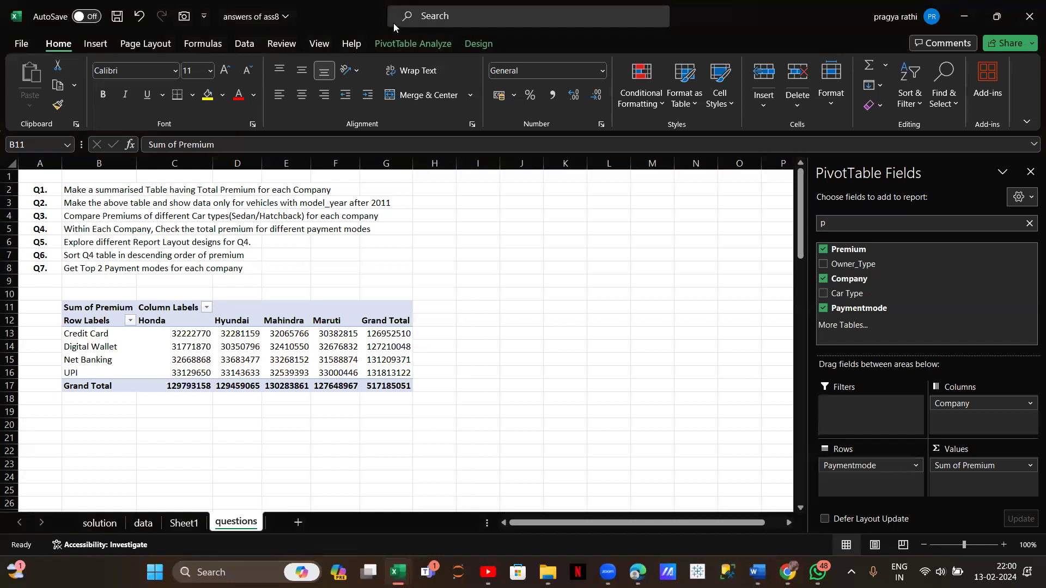
- Examine the PivotTable options dialog and check whether report filter pages can be shown for the current layout
left_click(417, 42)
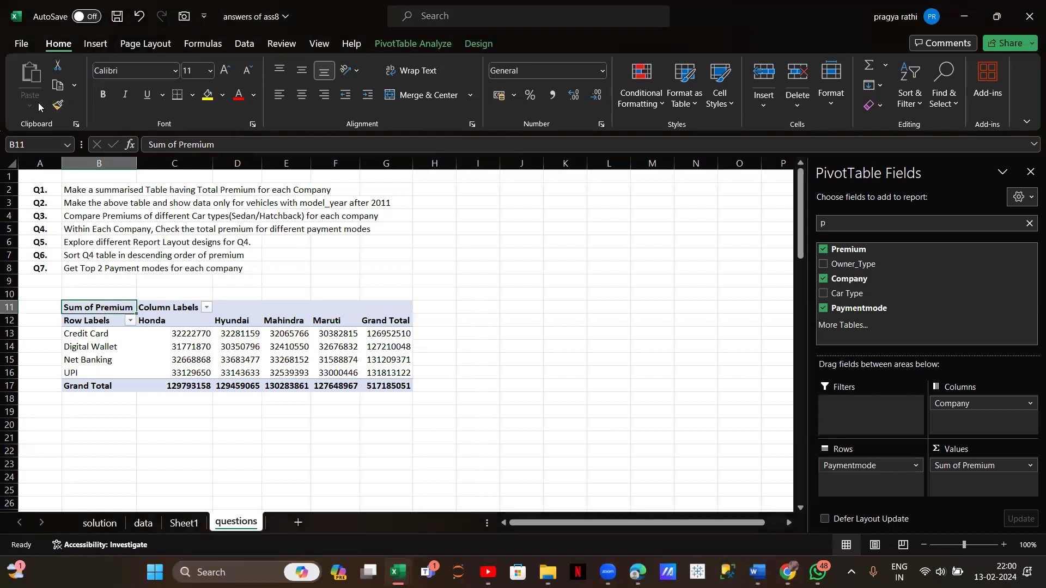
left_click(412, 39)
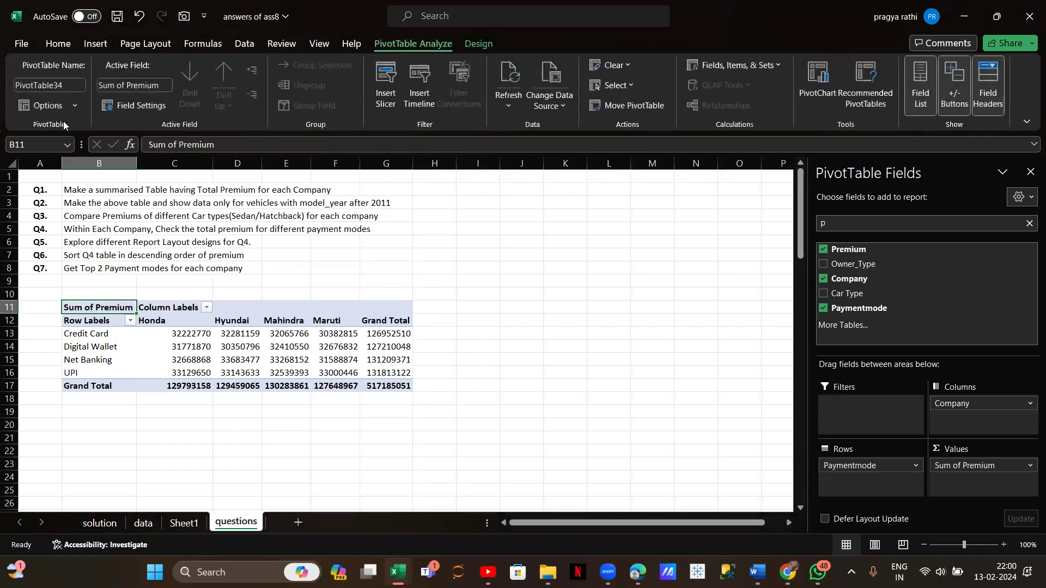
left_click(63, 106)
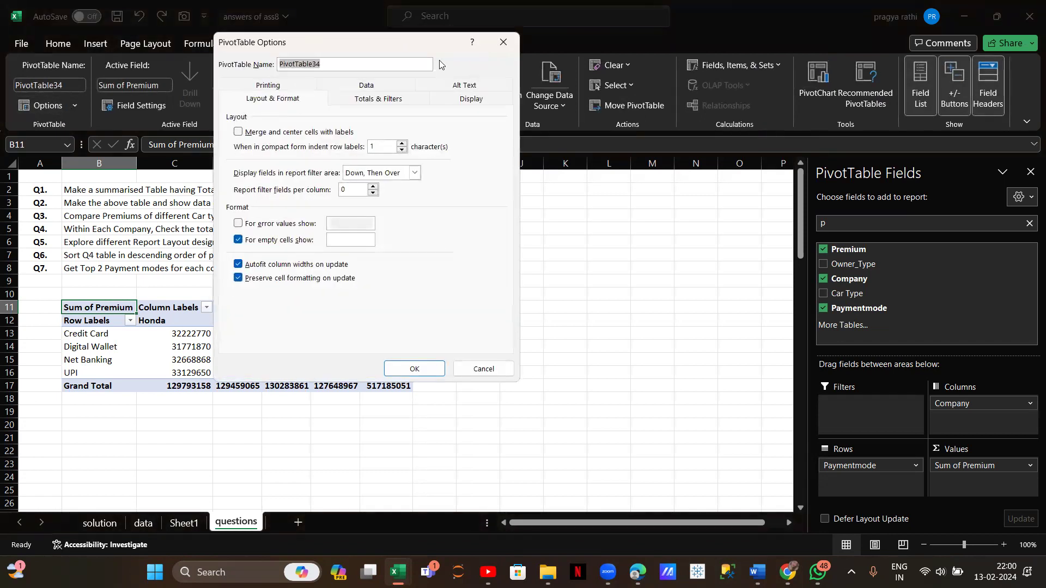
left_click(504, 43)
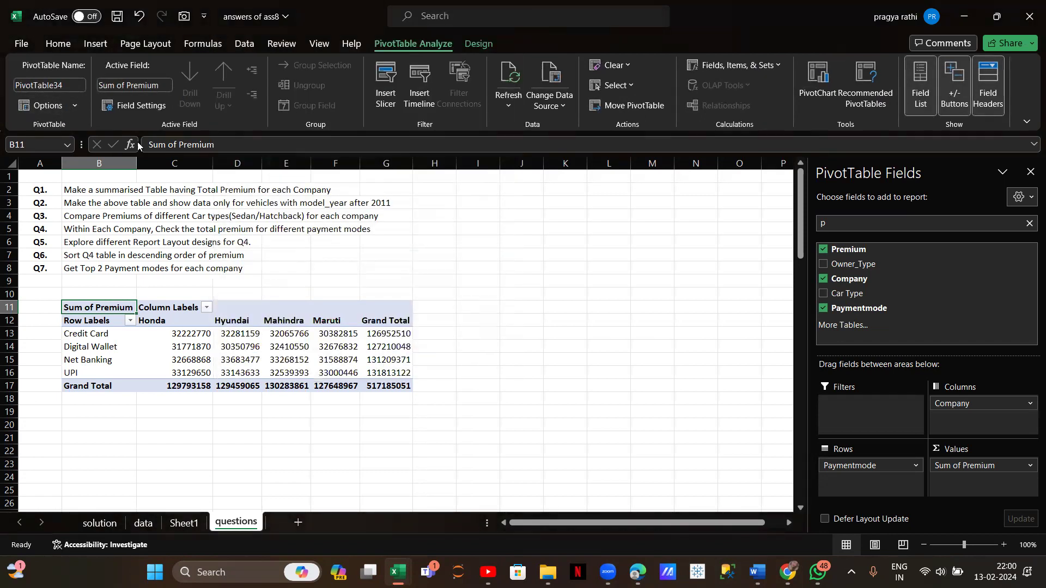
left_click(76, 106)
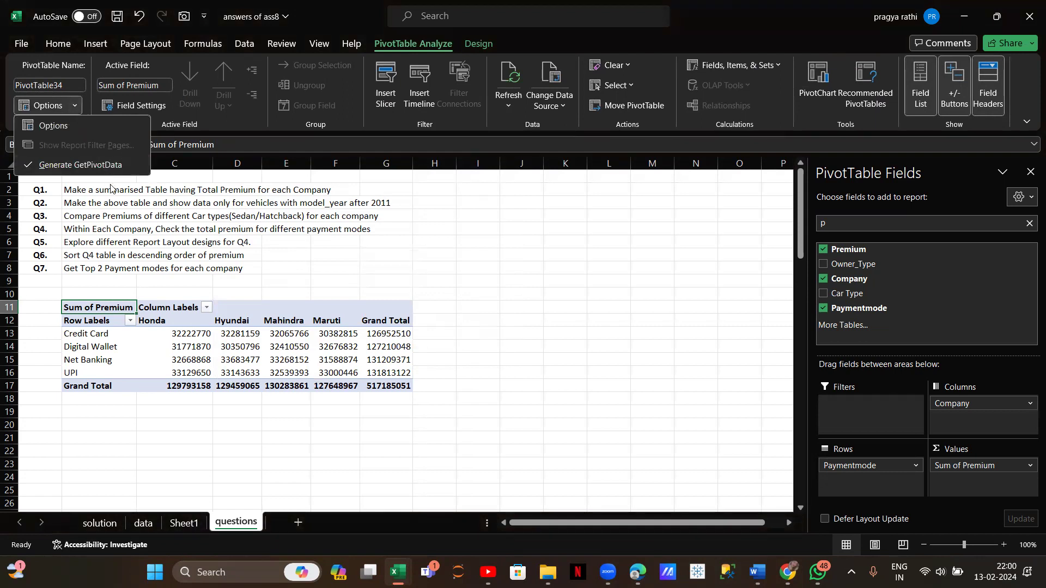
key("Escape")
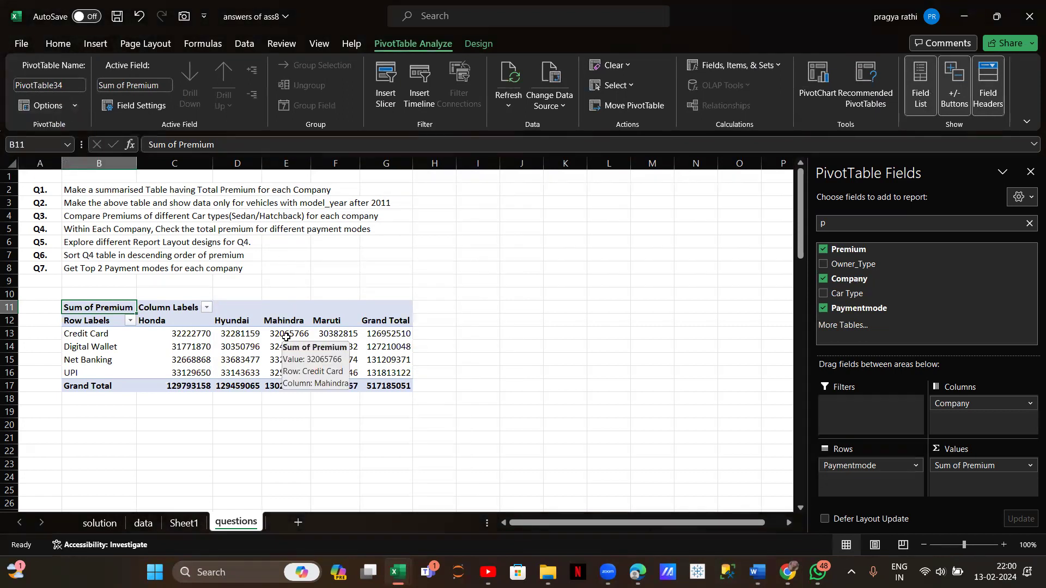
left_click(75, 107)
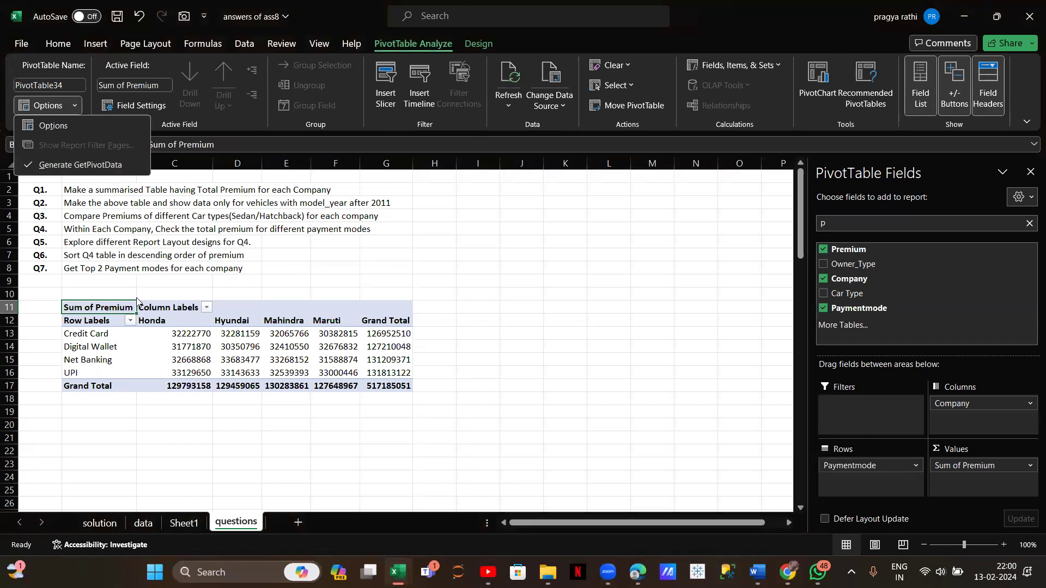
key("Escape")
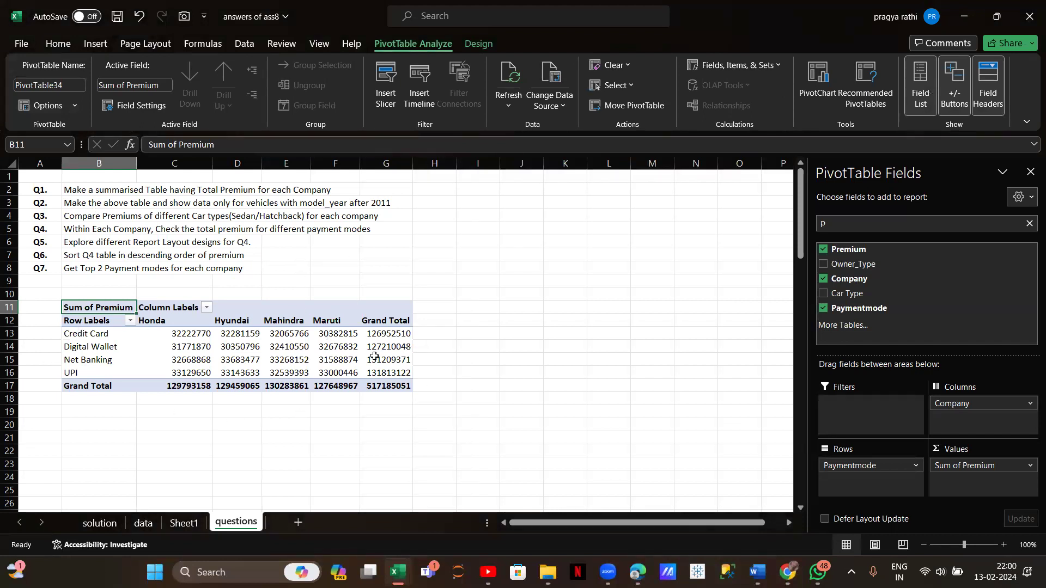
- Move Company from the pivot table's columns to its rows, nested under Paymentmode
left_click_drag(981, 403, 868, 478)
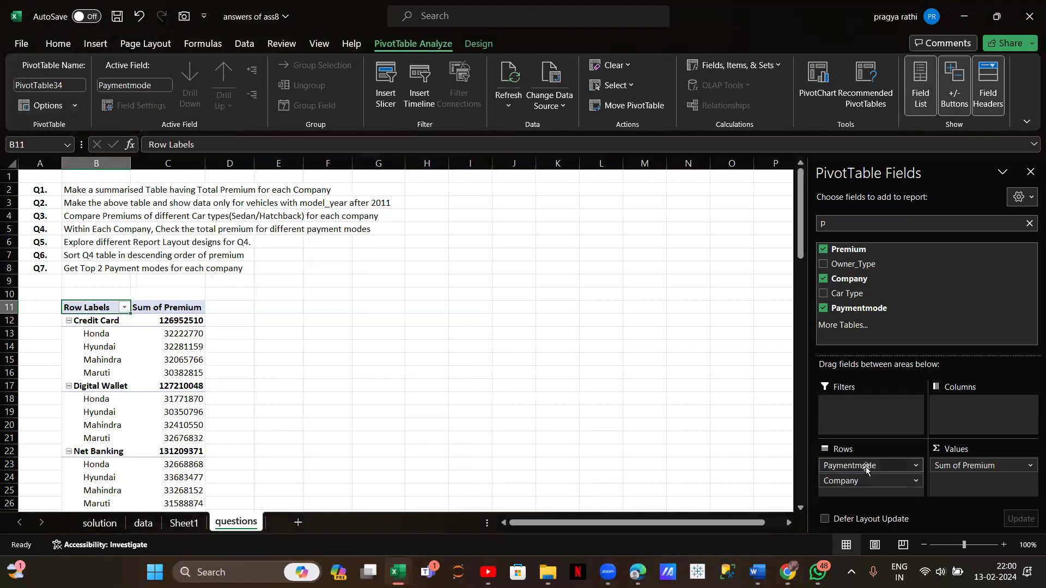
left_click(866, 468)
left_click(764, 465)
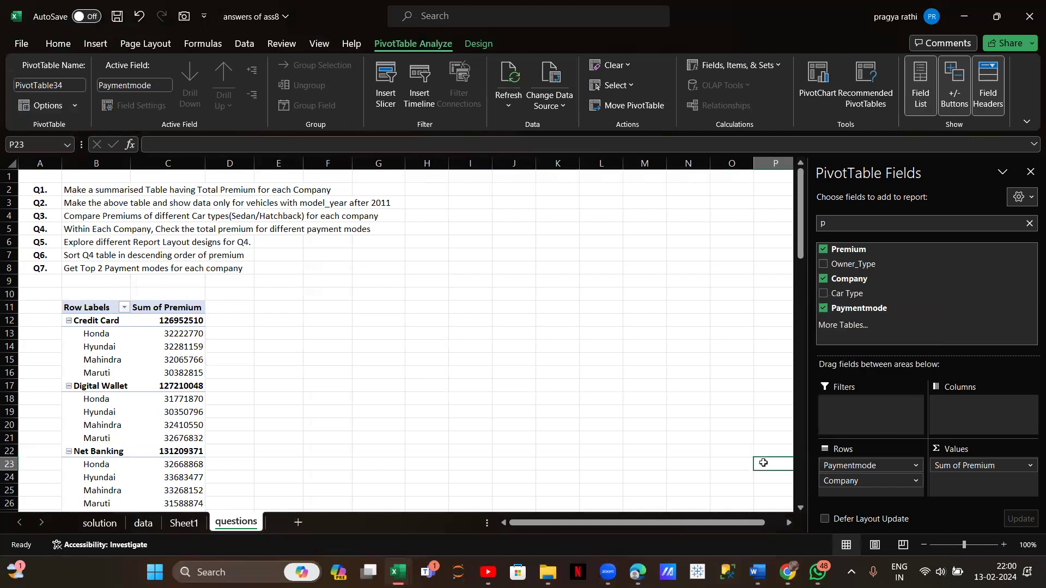
left_click(87, 360)
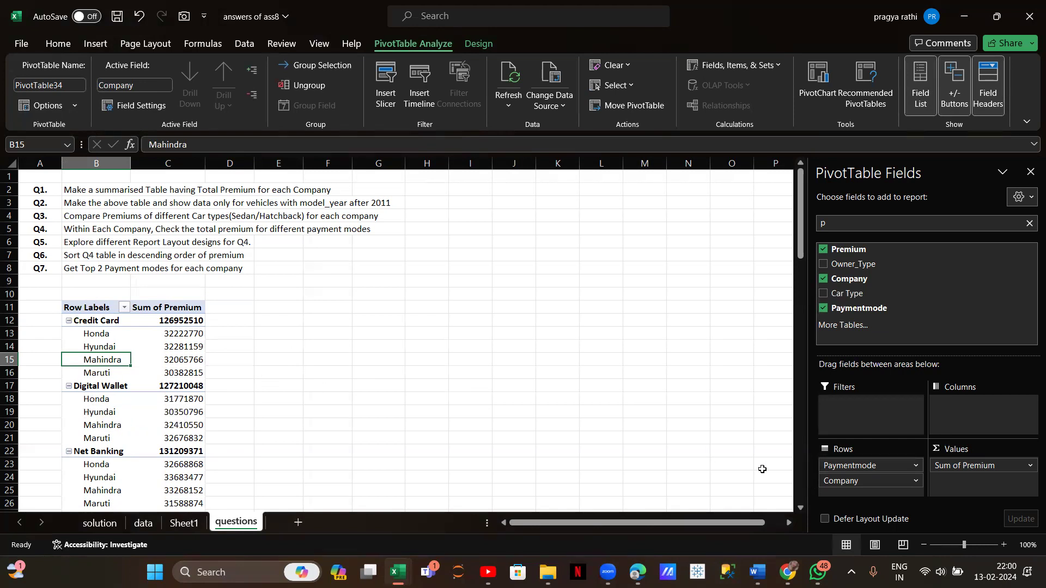
left_click(858, 478)
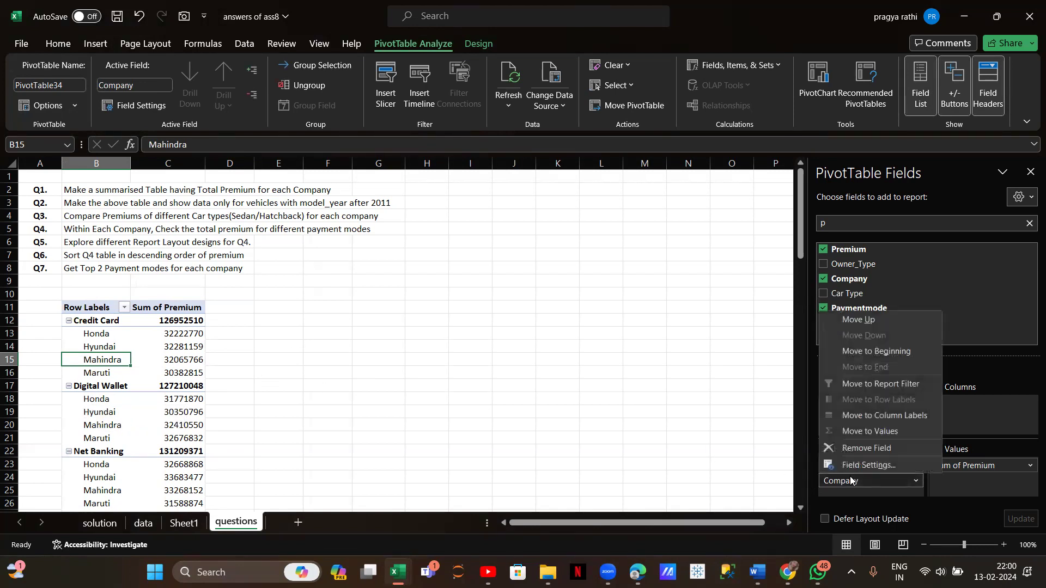
left_click(703, 460)
left_click(153, 380)
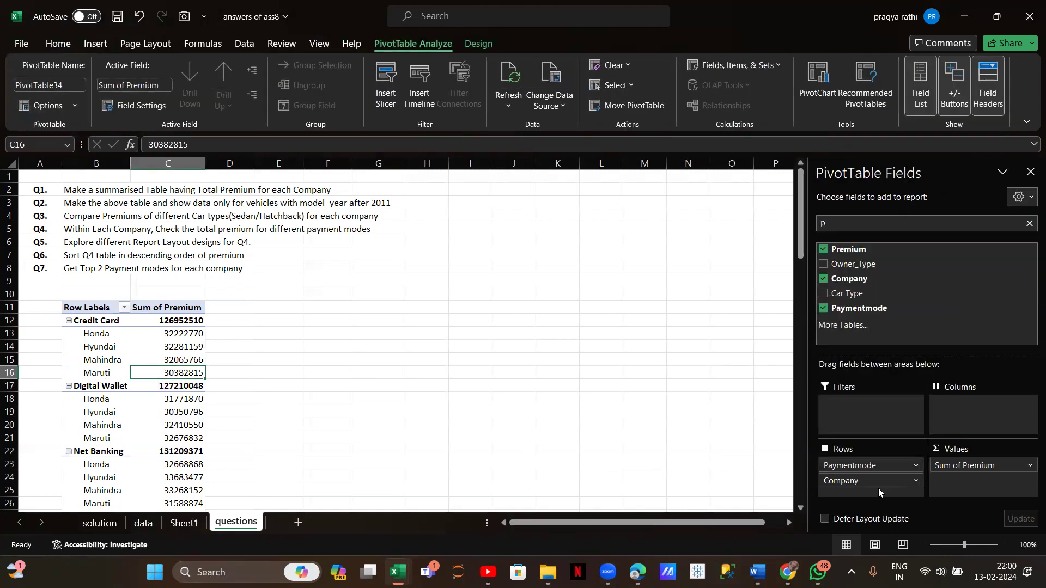
- Move Paymentmode from the pivot table's rows to its filters, and view the payment modes offered by the filter
left_click_drag(872, 467, 871, 421)
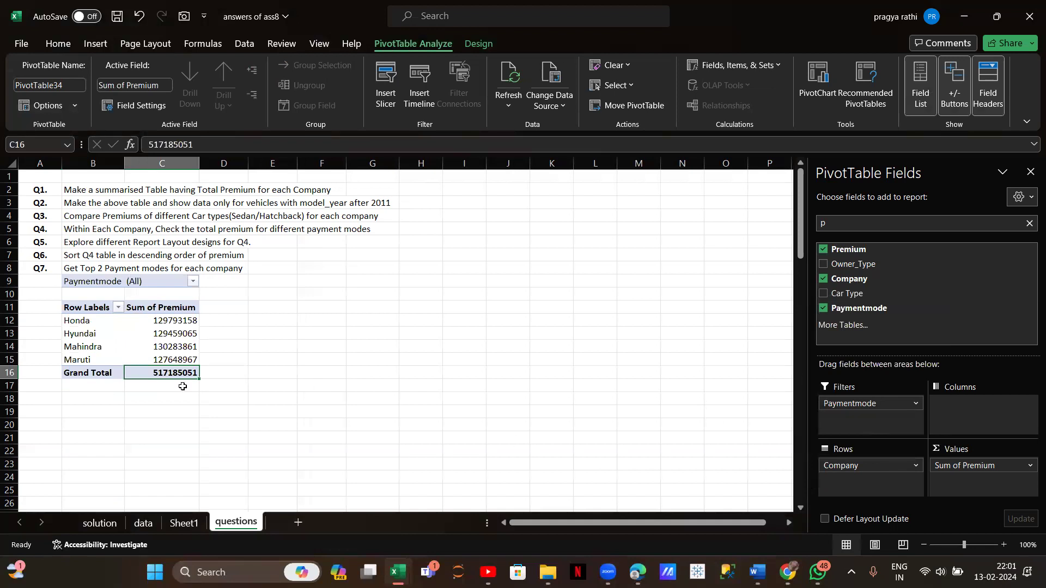
left_click(193, 282)
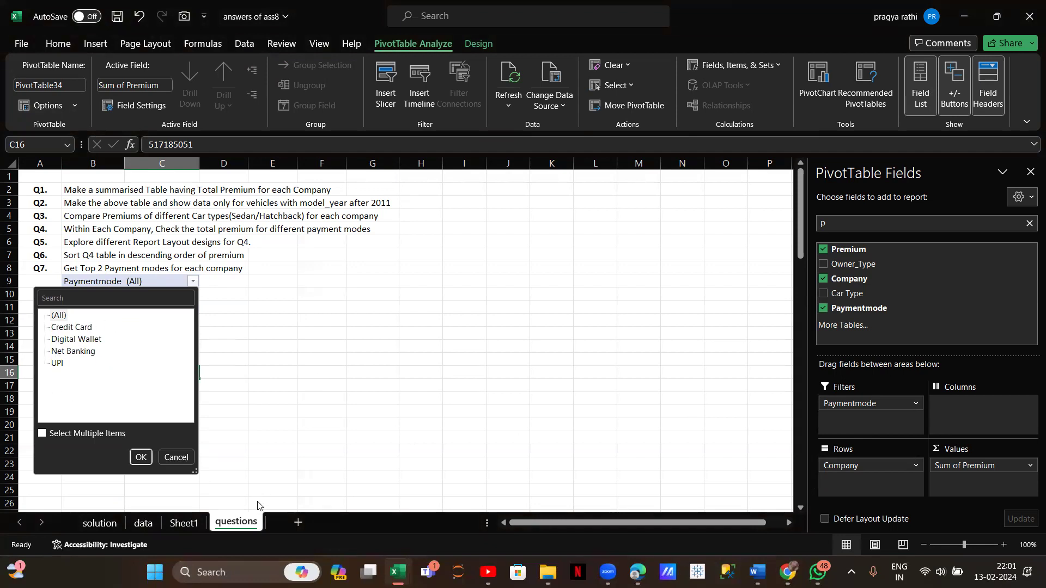
left_click(271, 363)
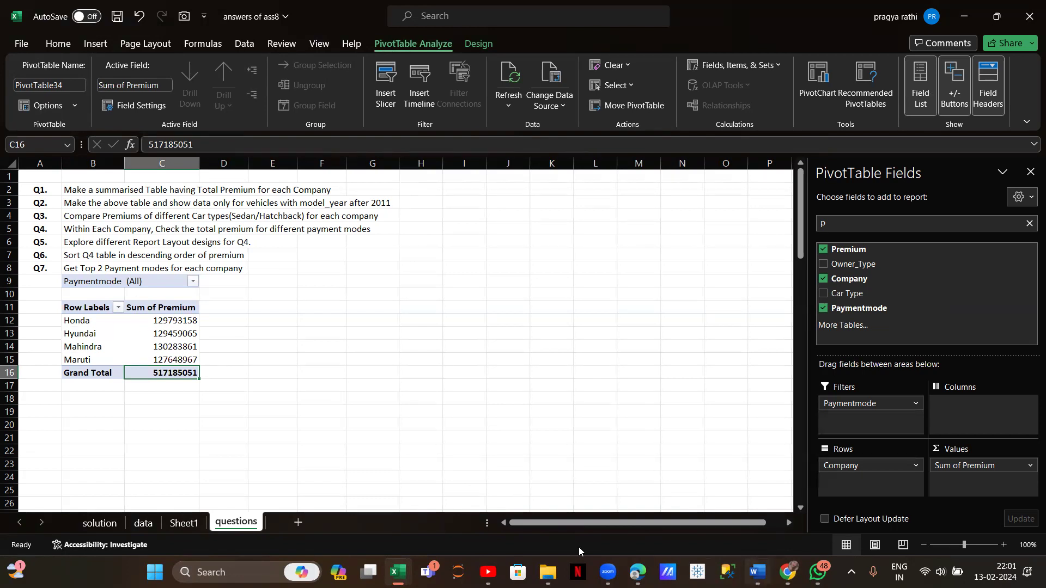
left_click(171, 342)
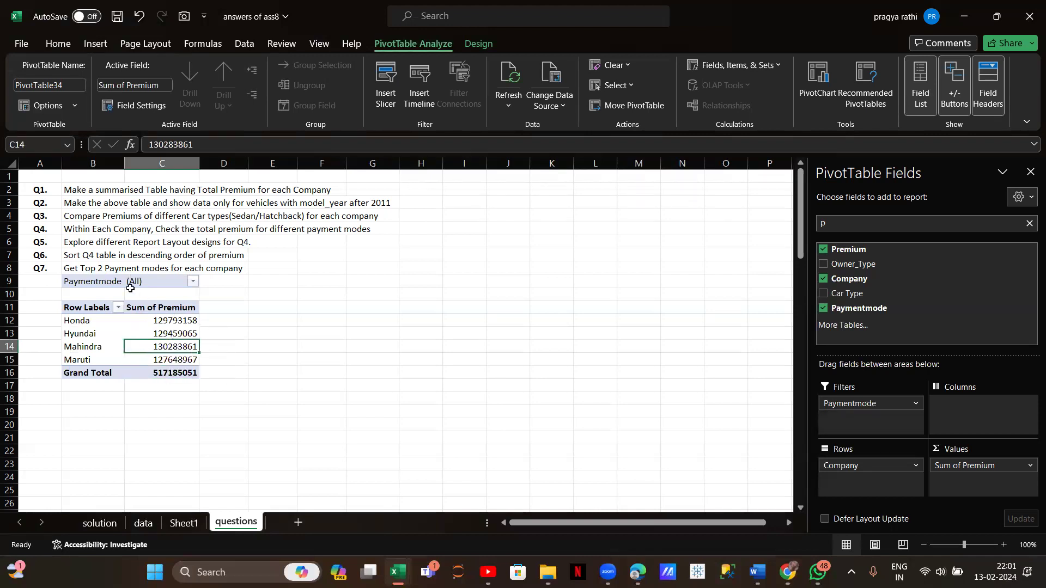
left_click(193, 282)
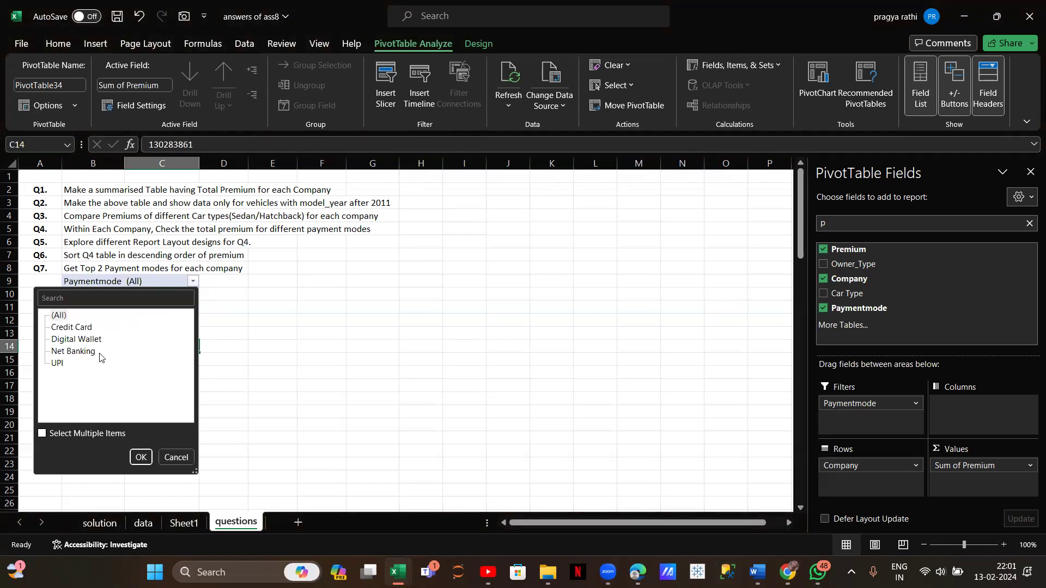
left_click(306, 290)
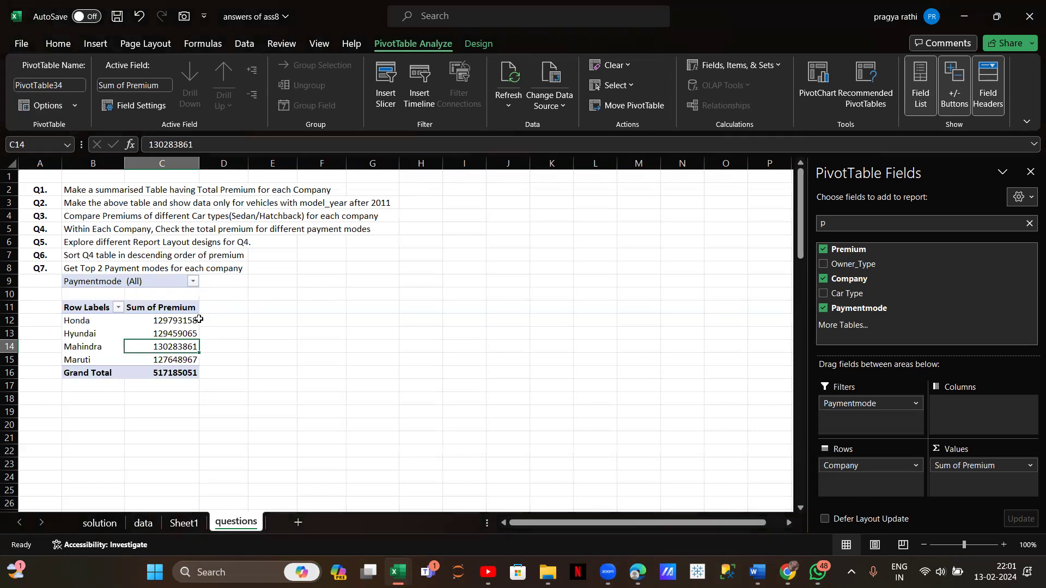
- Drill down into Mahindra's premium total to list its records on a new sheet, and return to the questions sheet's Paymentmode filter
double_click(177, 345)
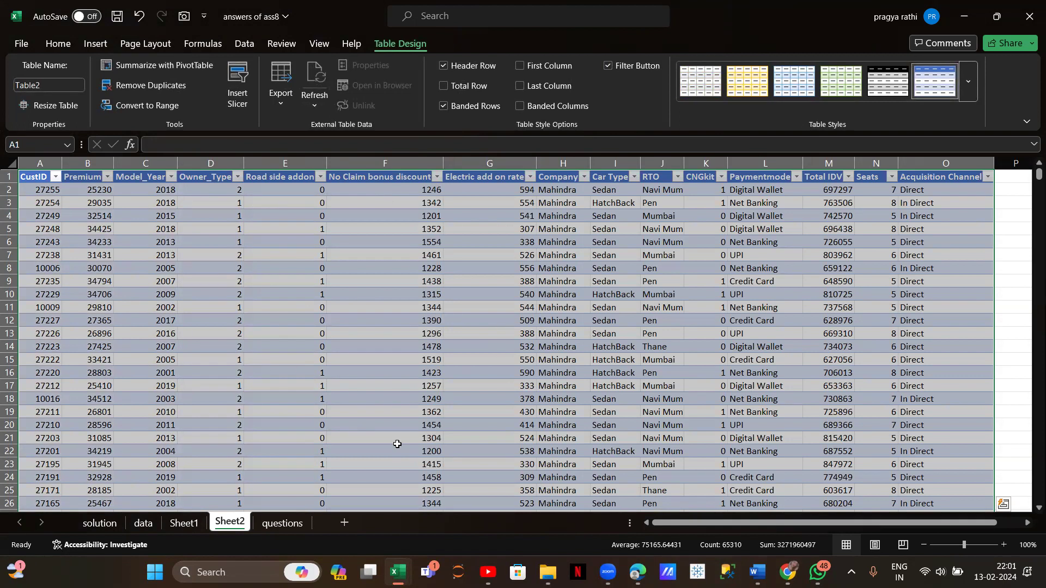
left_click(280, 523)
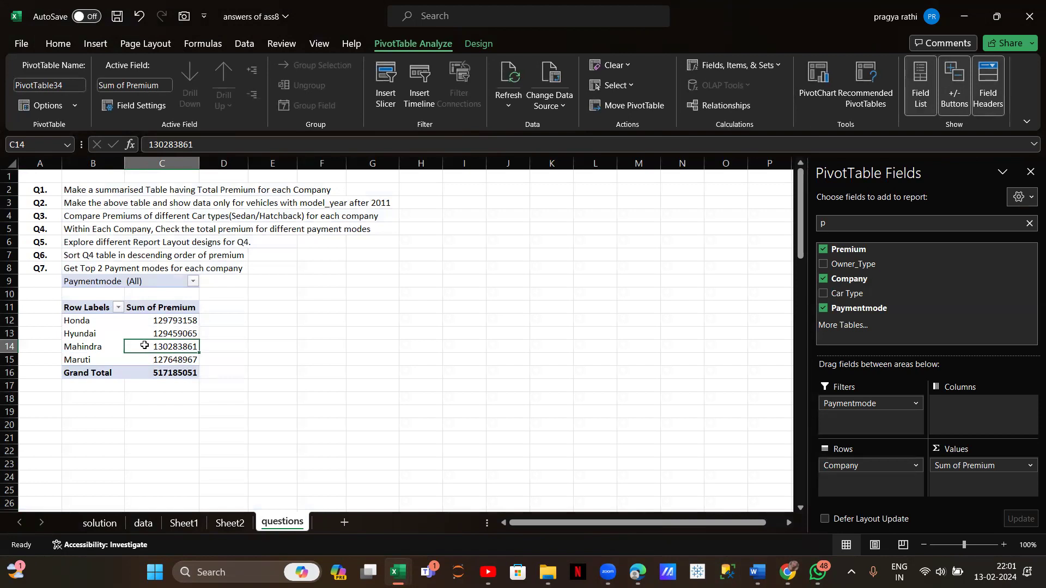
left_click(192, 281)
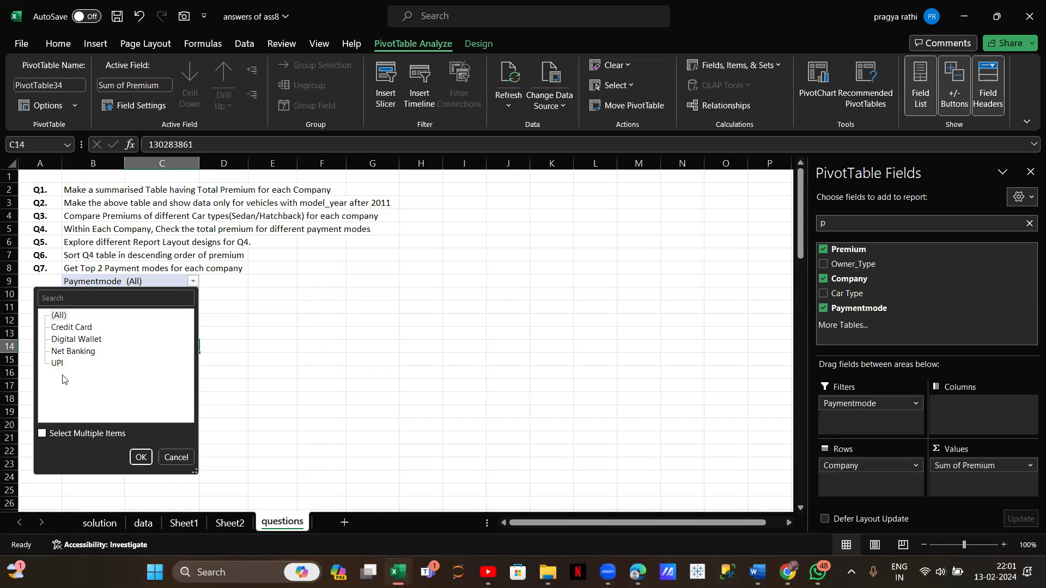
left_click(255, 327)
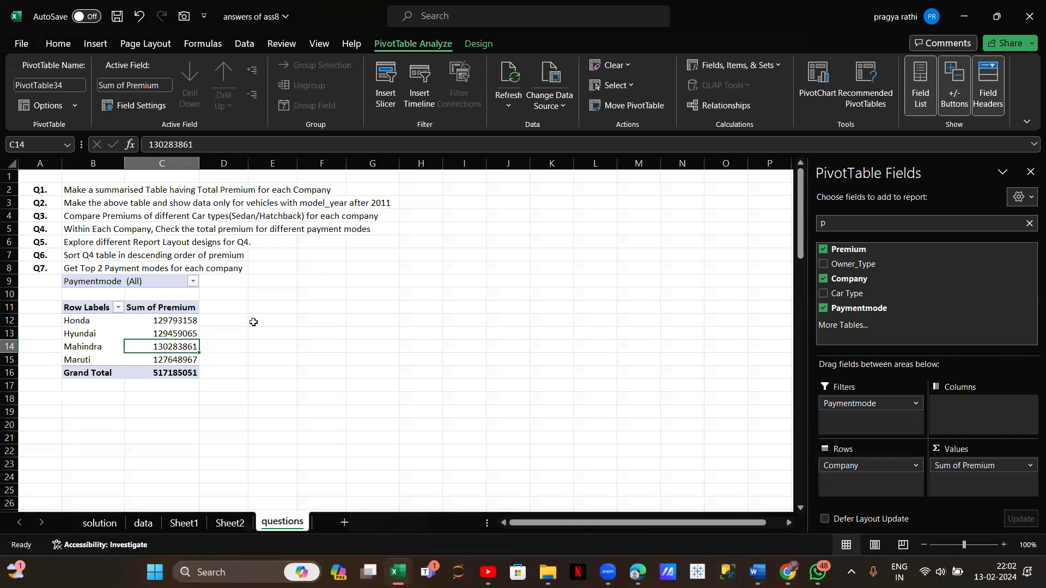
- Generate report filter pages for the Paymentmode field of the questions sheet's pivot table
left_click(56, 105)
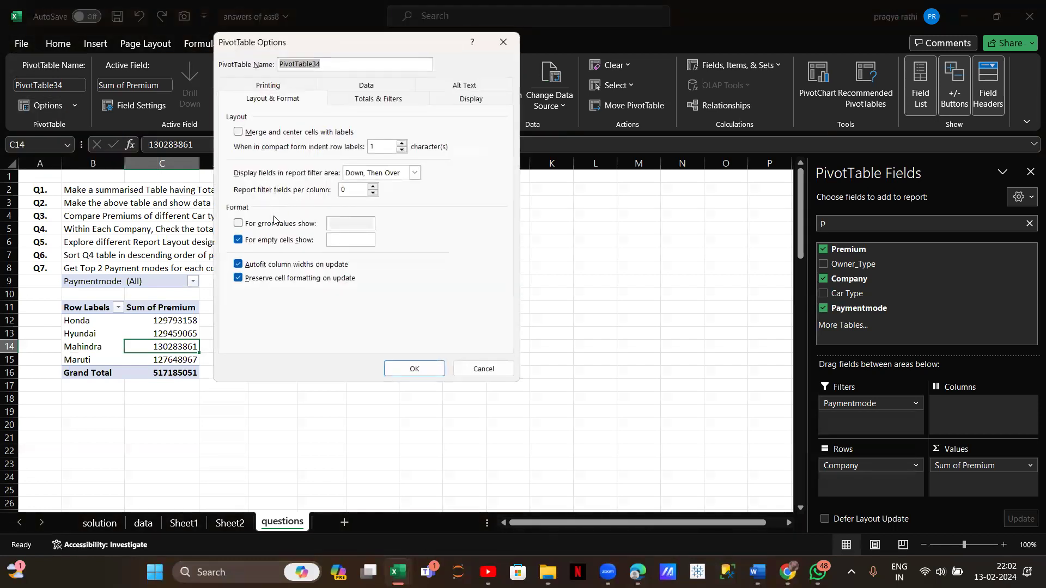
left_click(499, 44)
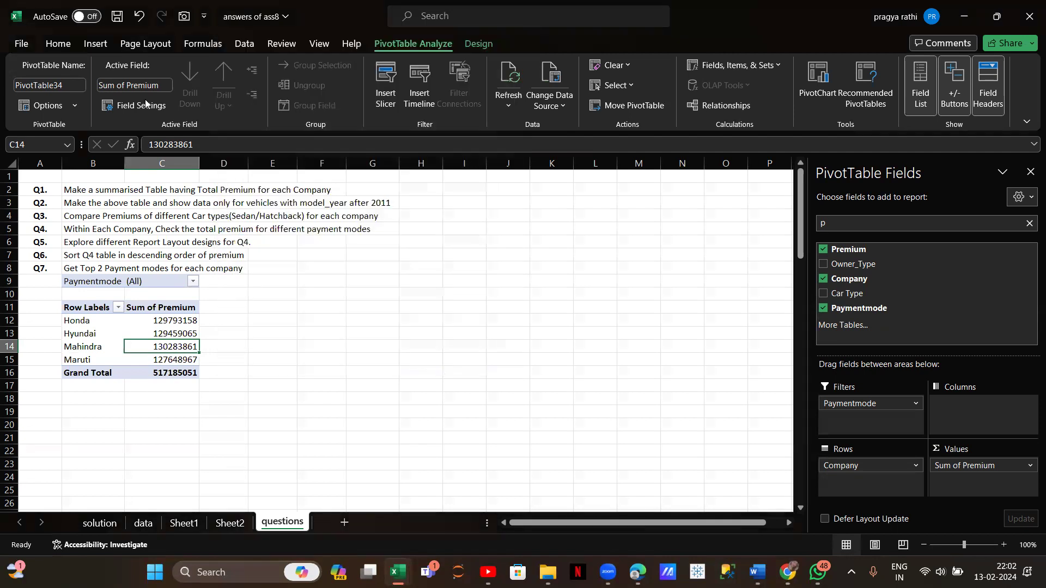
left_click(76, 105)
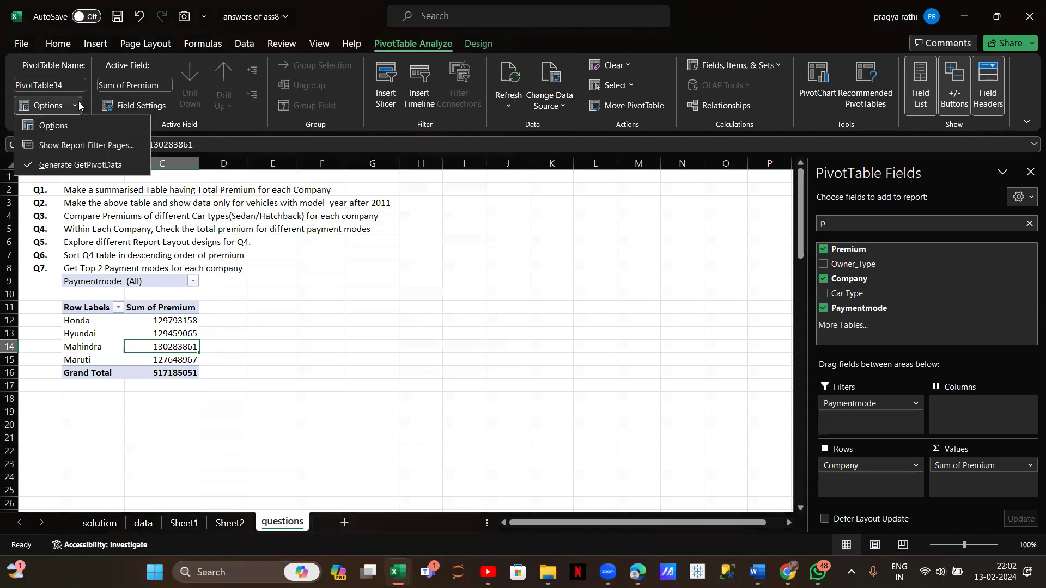
left_click(88, 146)
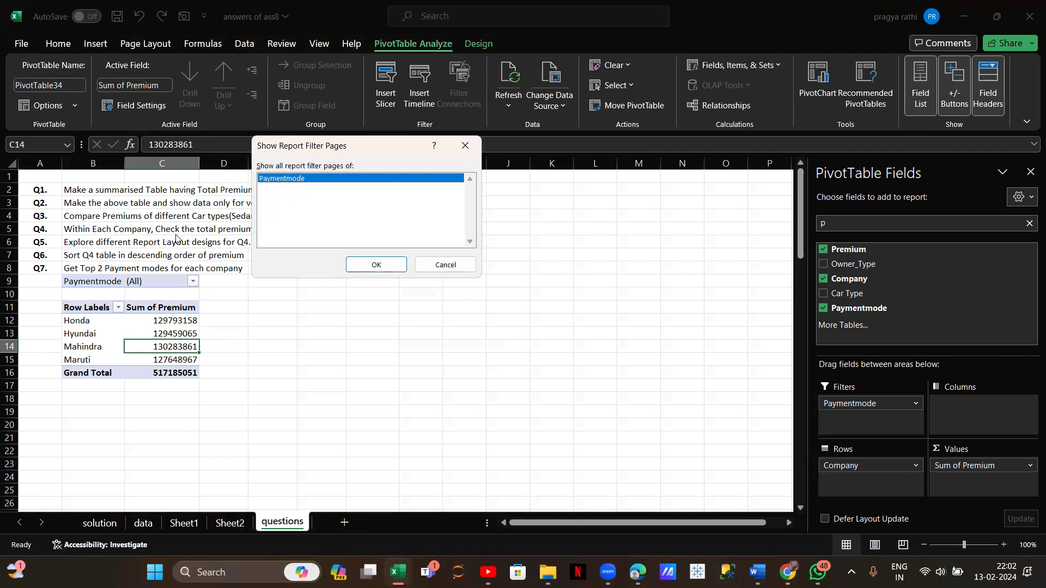
left_click(376, 264)
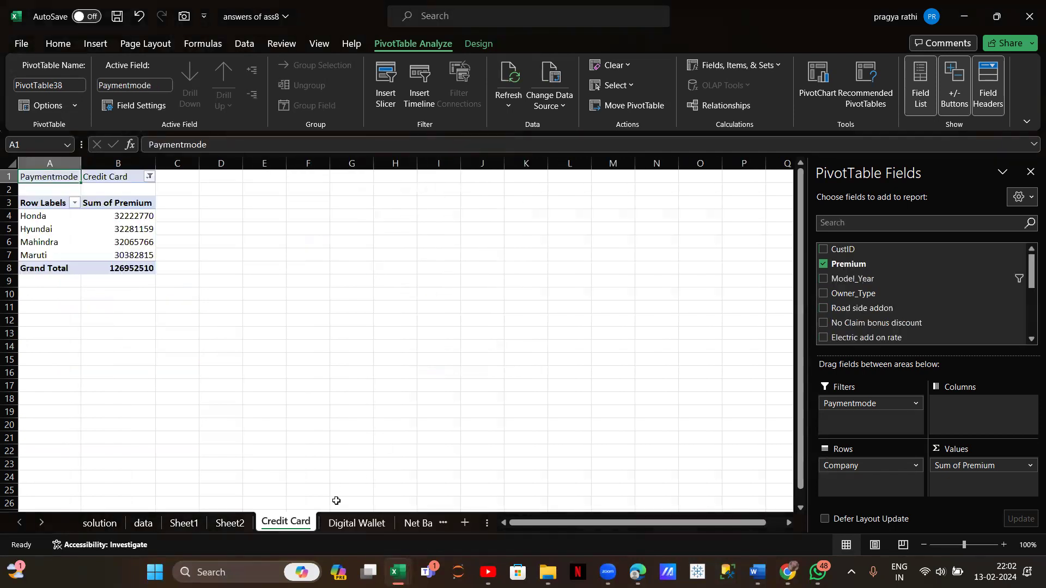
- Examine the premium by company on the Digital Wallet, UPI, Net Banking and Credit Card filter sheets
left_click(353, 524)
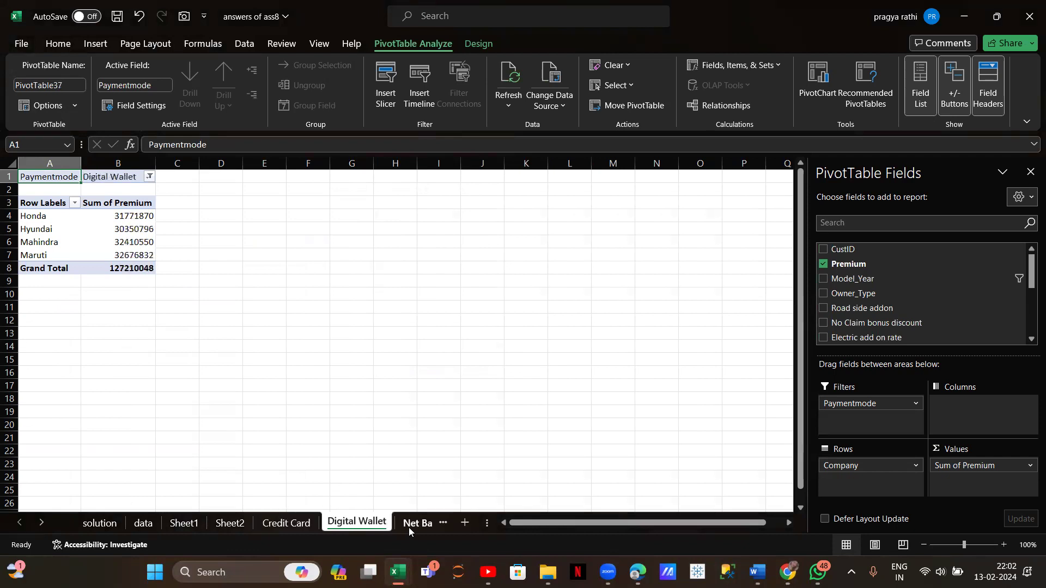
left_click(409, 527)
left_click(418, 525)
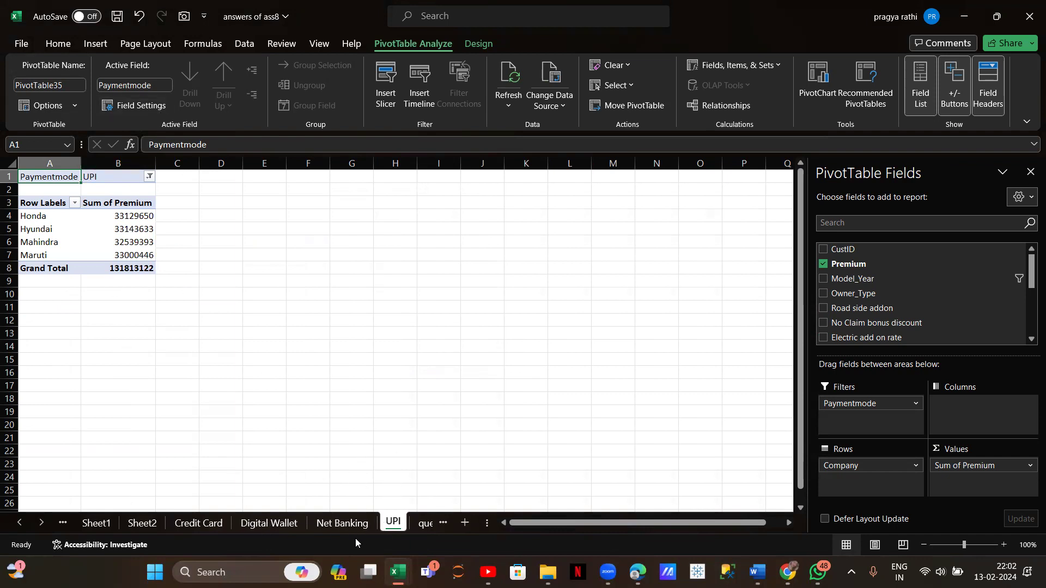
left_click(346, 525)
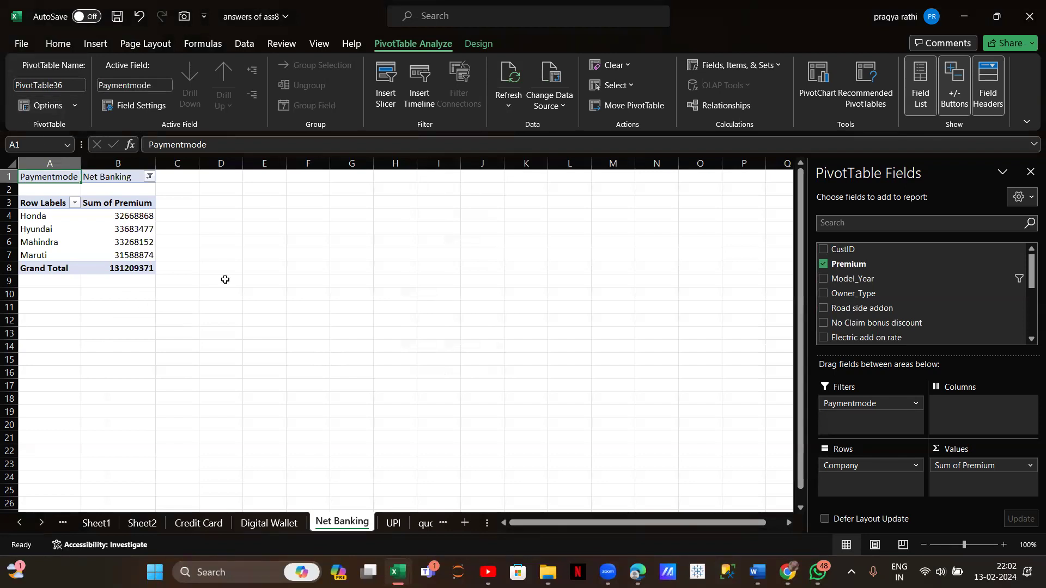
left_click(272, 523)
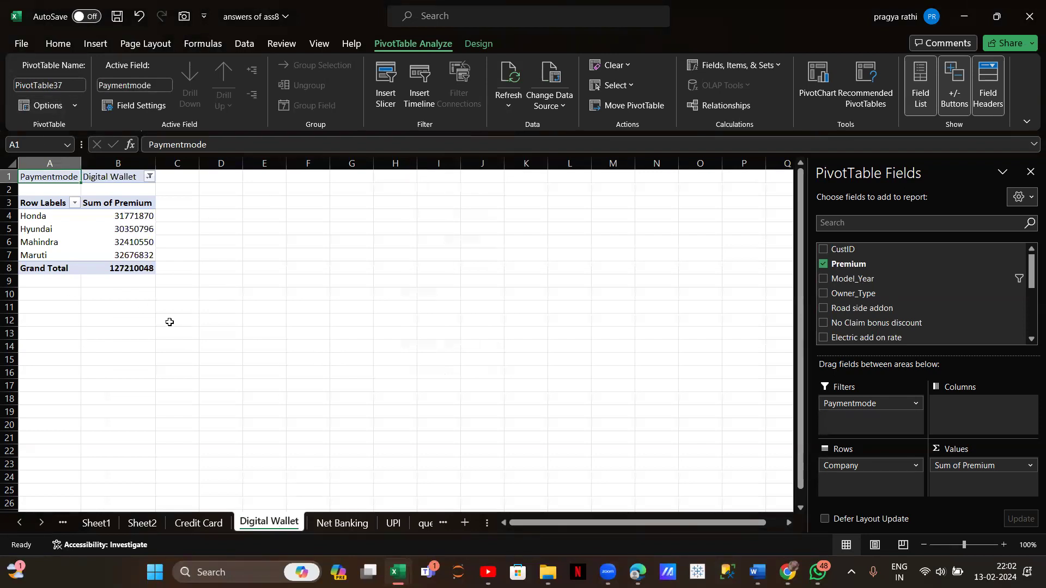
left_click(219, 524)
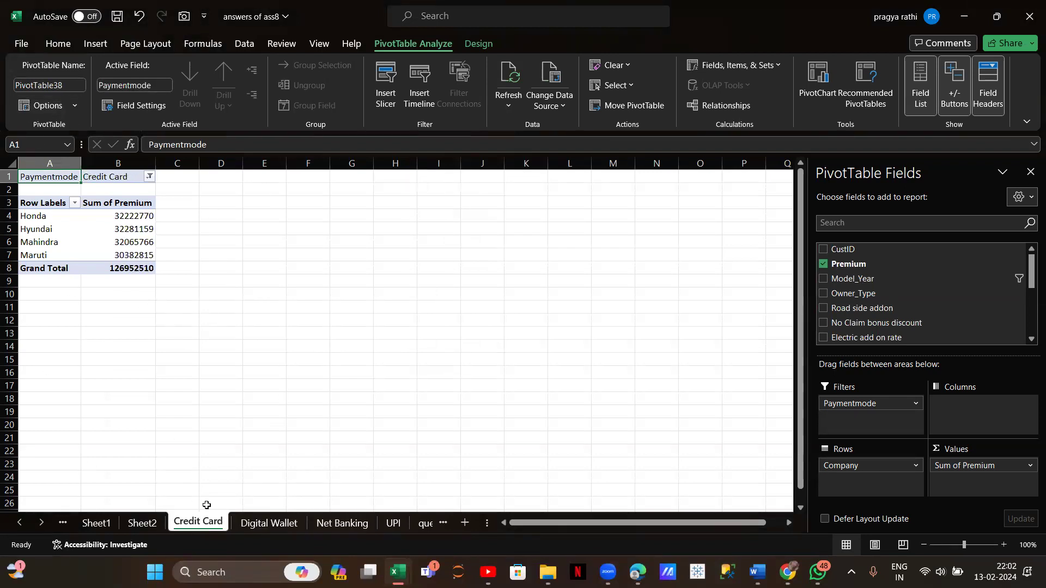
- Remove Company, Paymentmode and Sum of Premium from the questions sheet's pivot table and check whether report filter pages are available
left_click(428, 524)
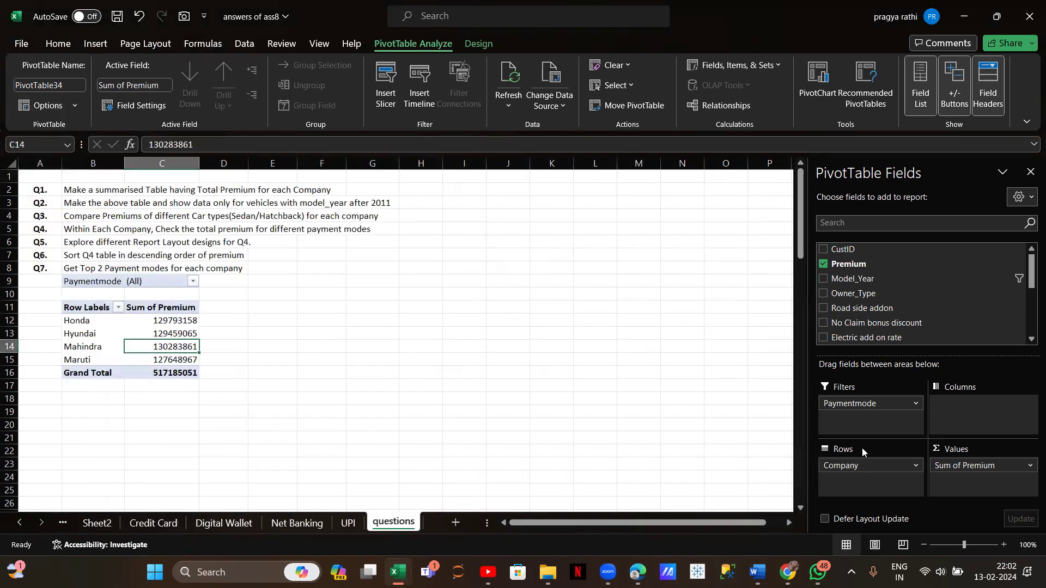
left_click_drag(868, 465, 691, 488)
left_click_drag(865, 403, 655, 491)
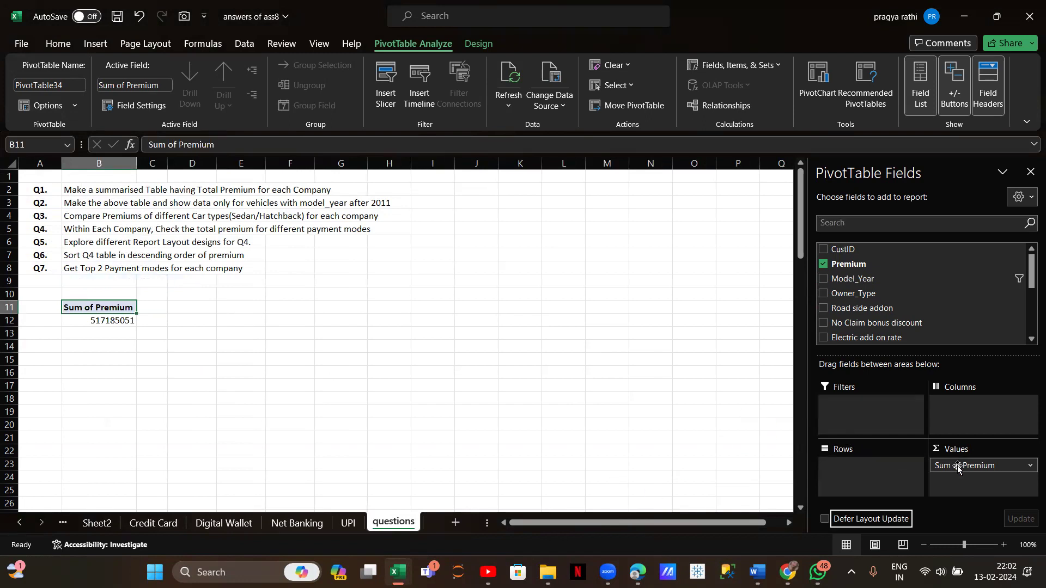
left_click_drag(713, 465, 713, 465)
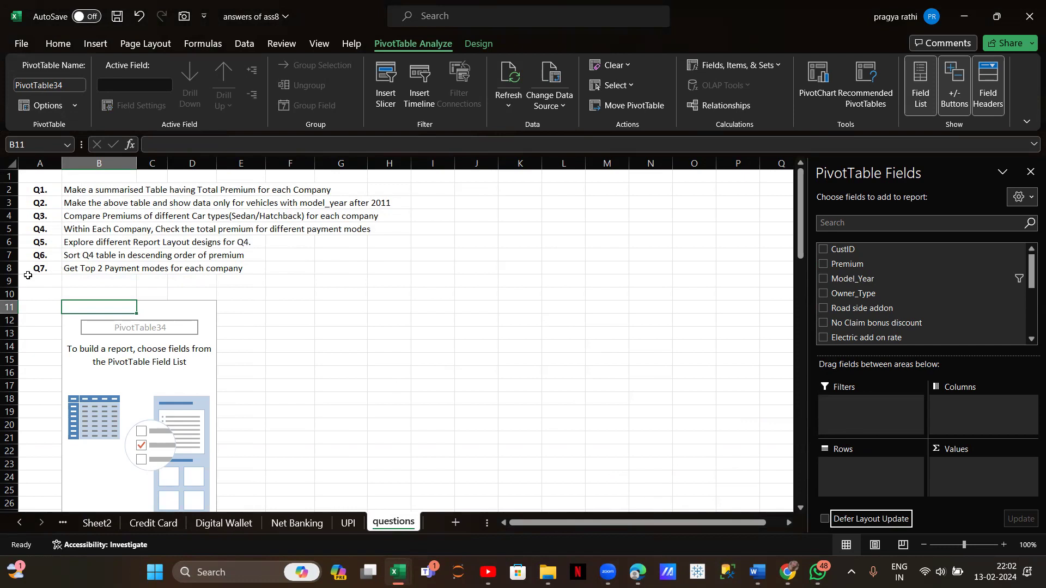
left_click(70, 106)
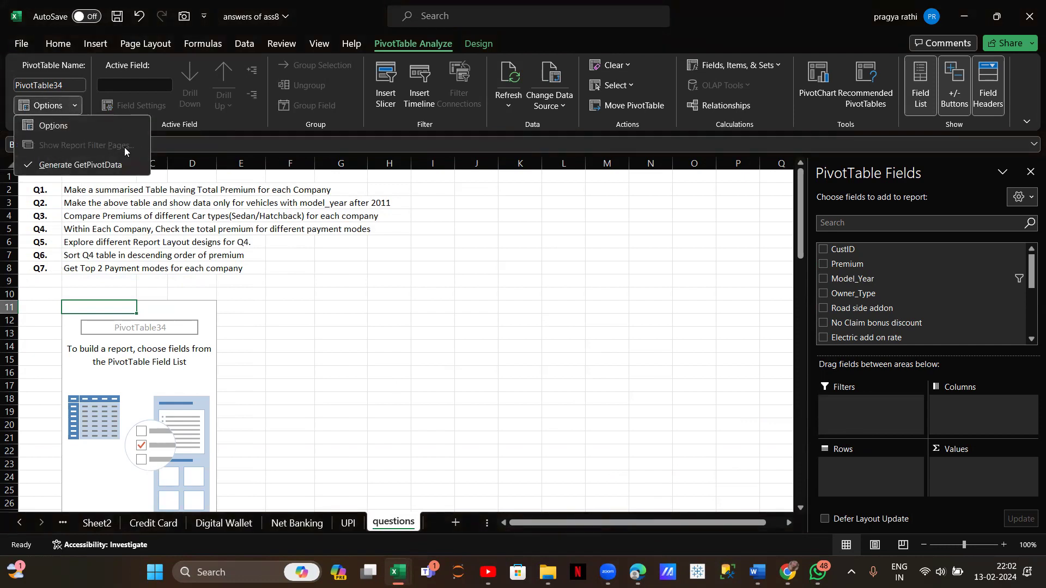
- Rebuild the pivot table with Paymentmode as filter, Company in rows and Premium summed in values
scroll(869, 304, "down", 5)
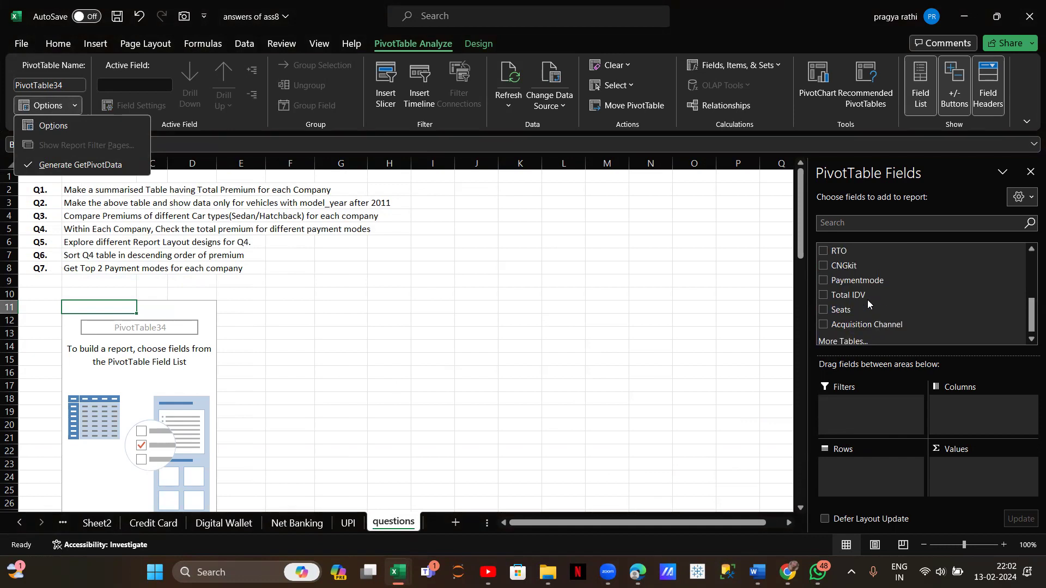
left_click_drag(842, 280, 852, 432)
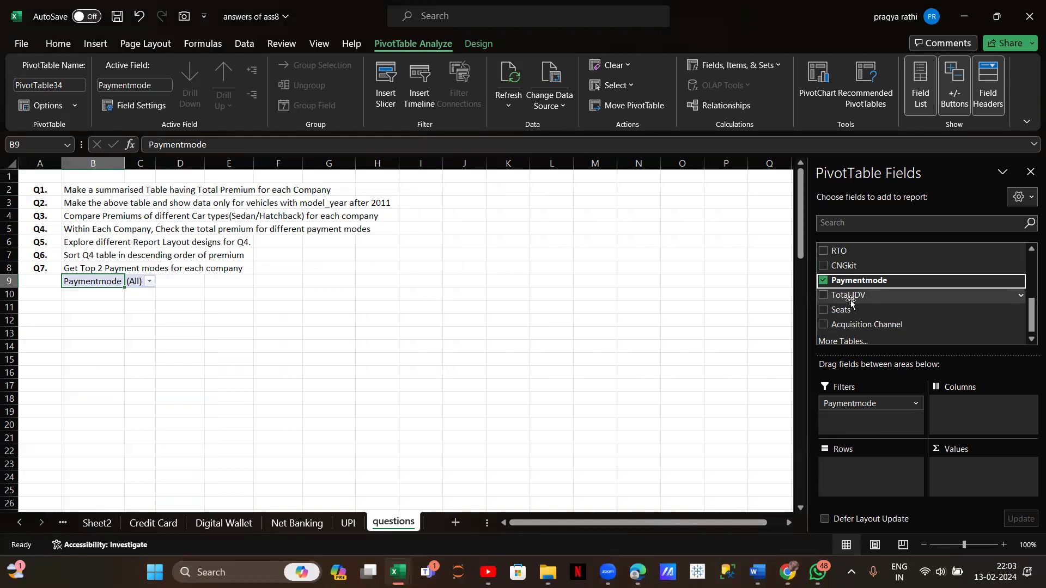
scroll(855, 297, "up", 2)
left_click_drag(854, 313, 863, 470)
scroll(875, 300, "down", 3)
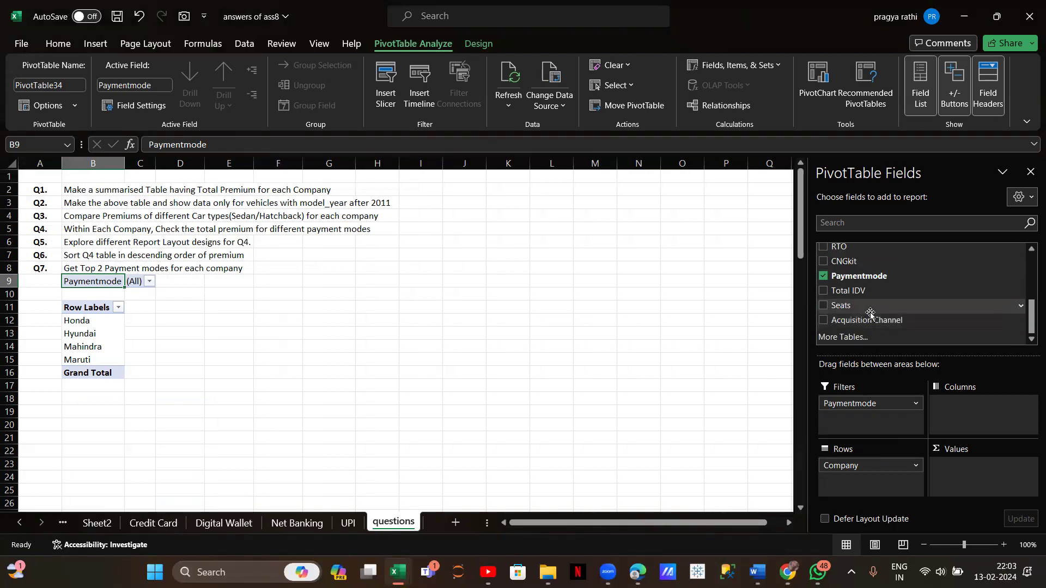
scroll(888, 315, "up", 1)
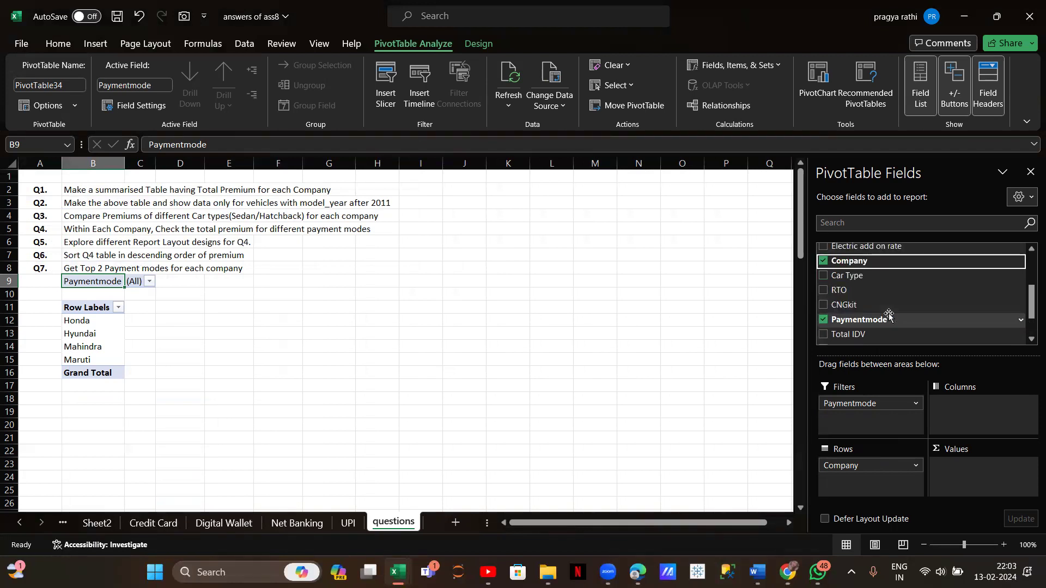
scroll(888, 315, "up", 2)
left_click_drag(844, 262, 957, 464)
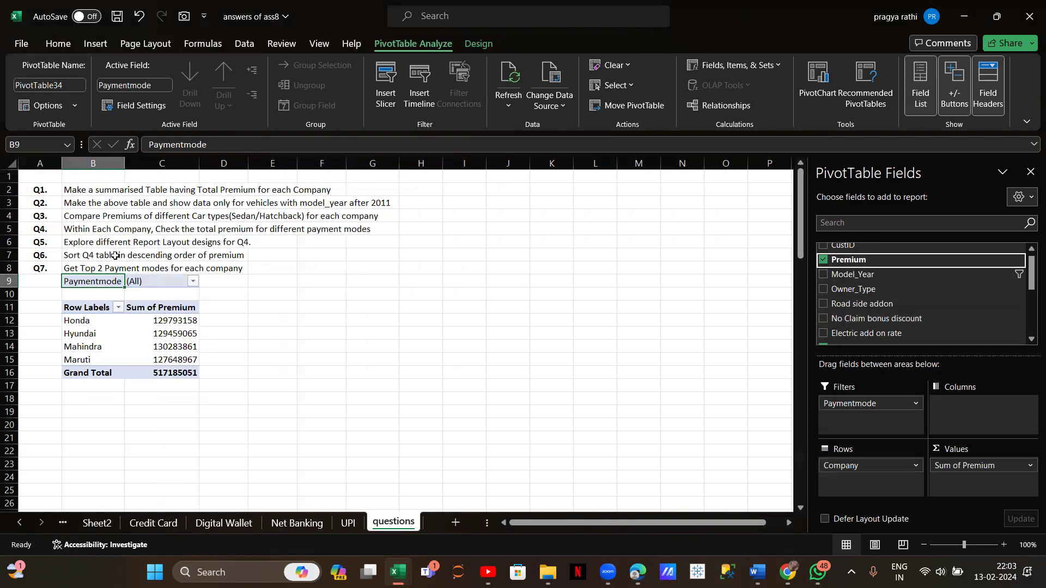
- View the report filter pages choice for Paymentmode and close it without generating pages
left_click(53, 106)
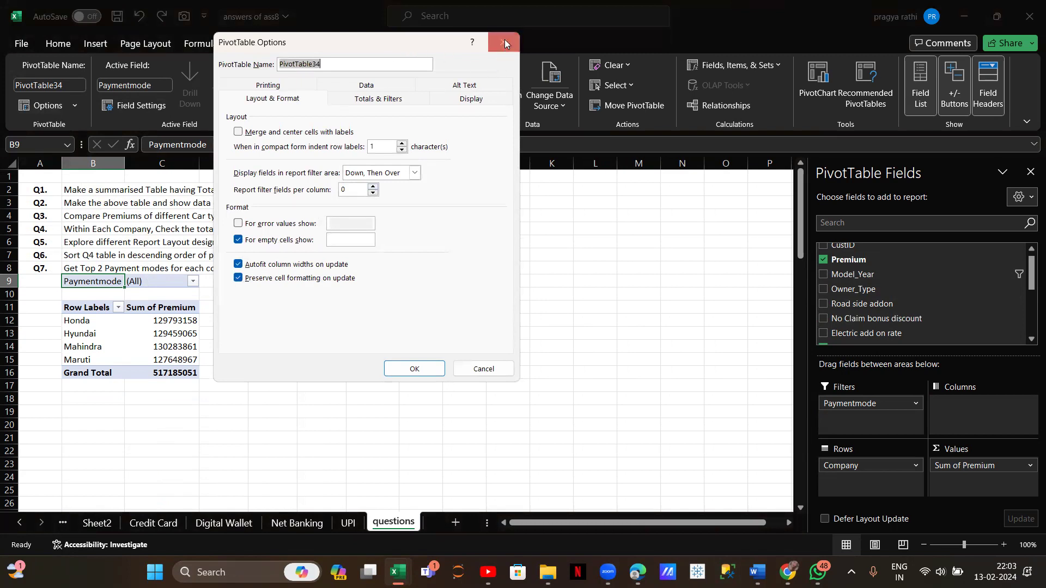
left_click(505, 38)
left_click(75, 105)
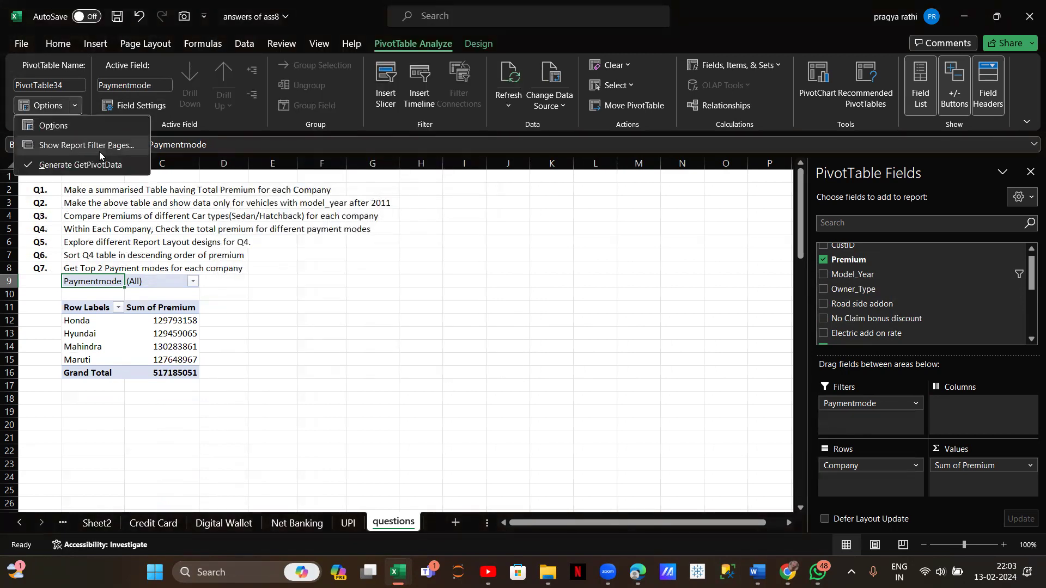
left_click(98, 150)
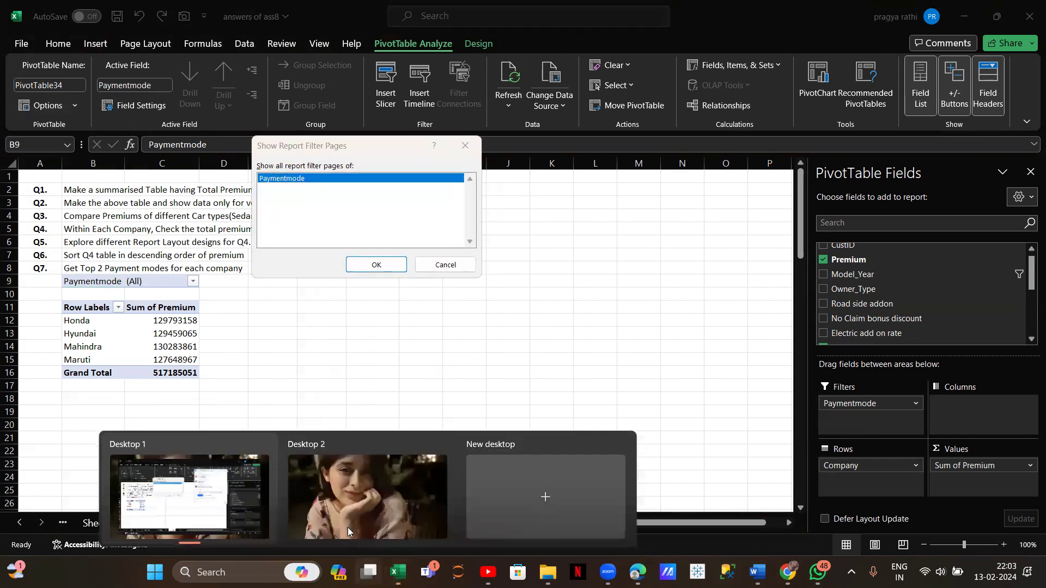
left_click(460, 142)
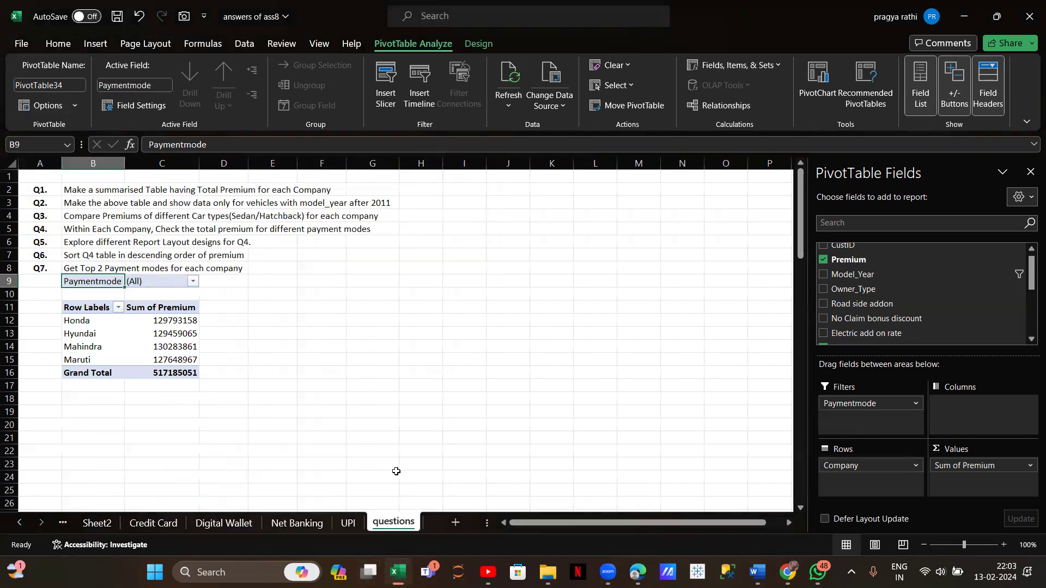
- Review the generated UPI, Net Banking, Digital Wallet and Credit Card sheets again
left_click(347, 523)
left_click(297, 523)
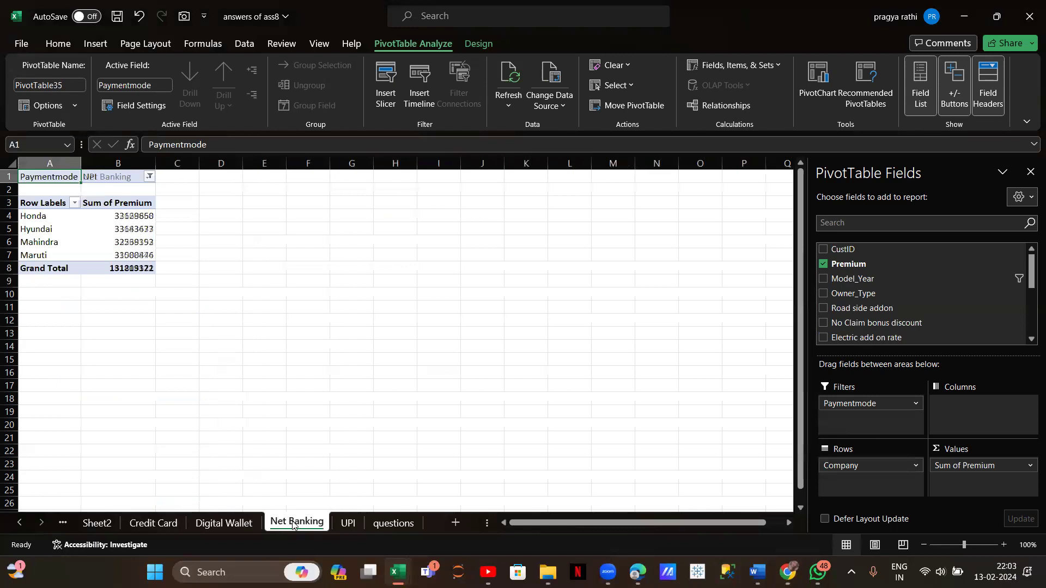
left_click(223, 523)
left_click(153, 523)
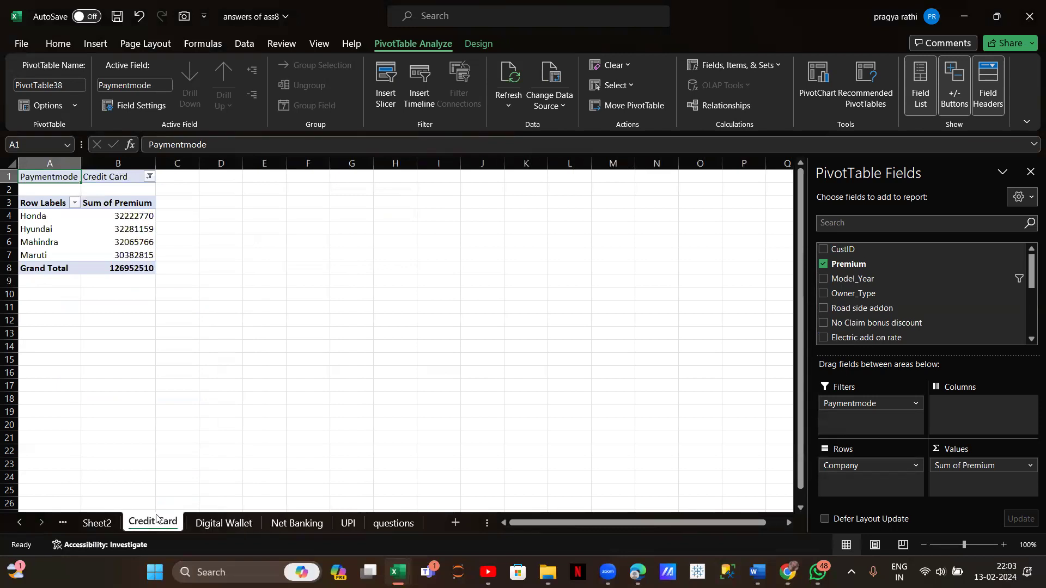
- Return to the questions sheet and empty its pivot table by removing Company, Paymentmode and Sum of Premium
left_click(392, 522)
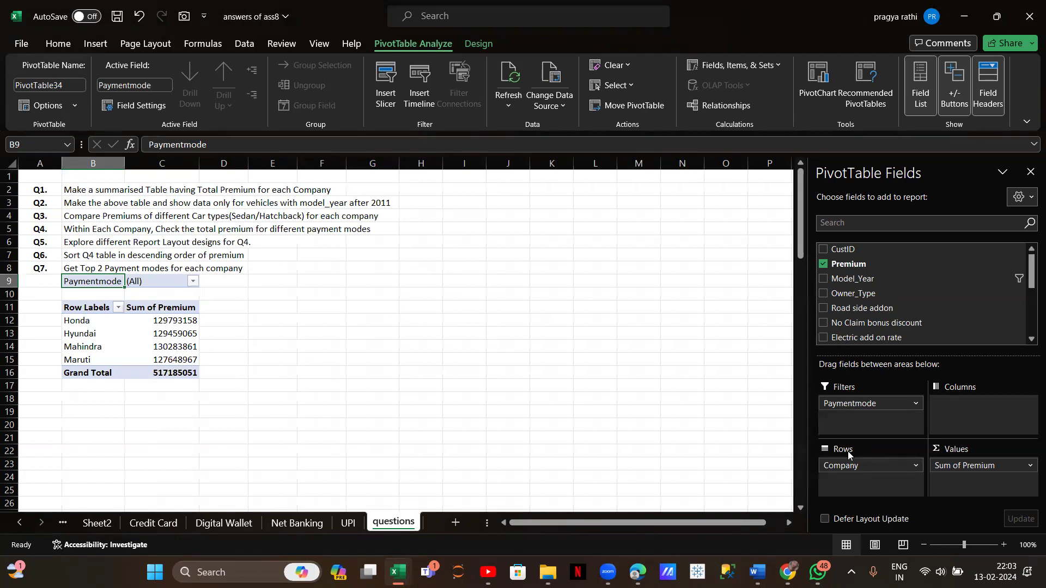
left_click_drag(853, 467, 642, 469)
left_click_drag(896, 416, 783, 461)
left_click_drag(981, 466, 731, 508)
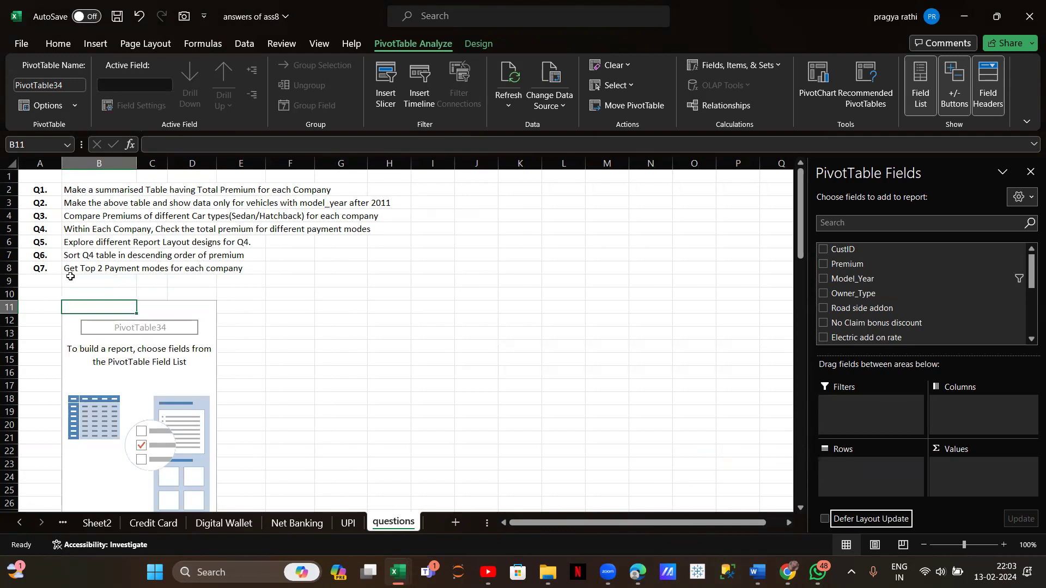
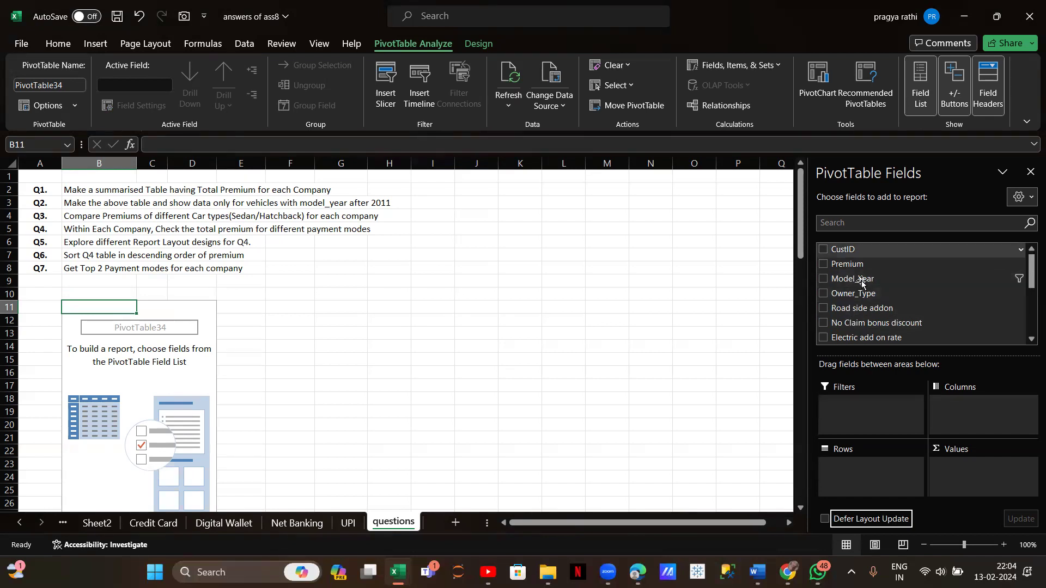
- Add Paymentmode to the empty pivot table's filters and Premium to its values
scroll(866, 289, "down", 1)
scroll(867, 289, "down", 1)
scroll(861, 286, "down", 1)
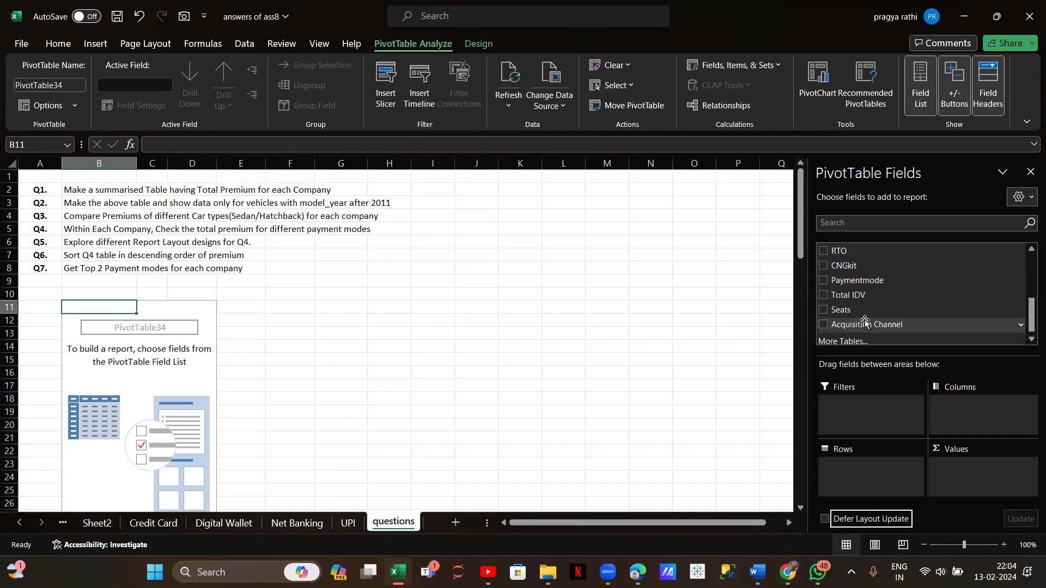
left_click_drag(858, 283, 870, 405)
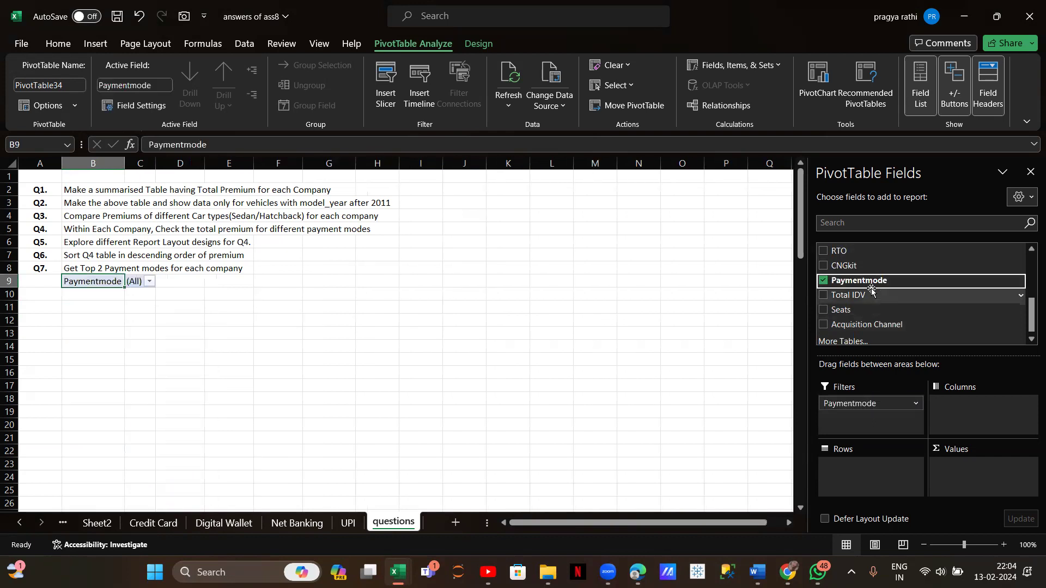
scroll(867, 282, "up", 1)
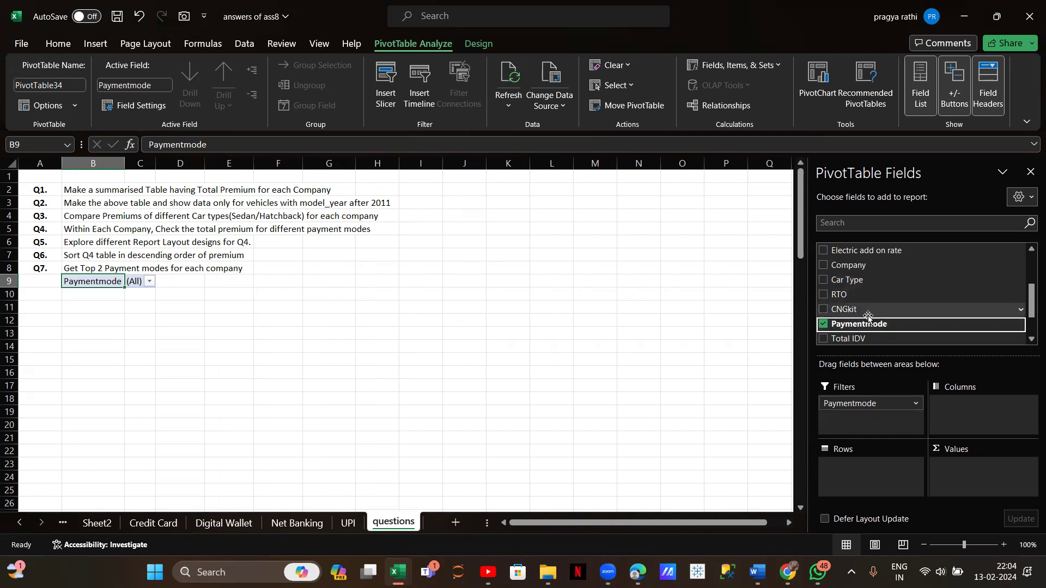
scroll(868, 317, "down", 1)
scroll(868, 317, "up", 5)
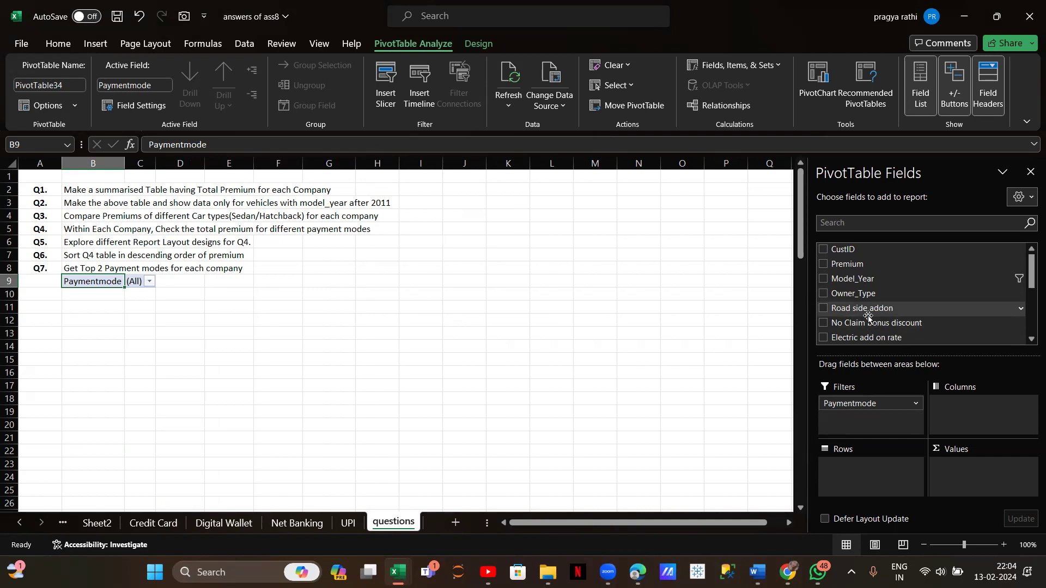
left_click_drag(850, 265, 973, 476)
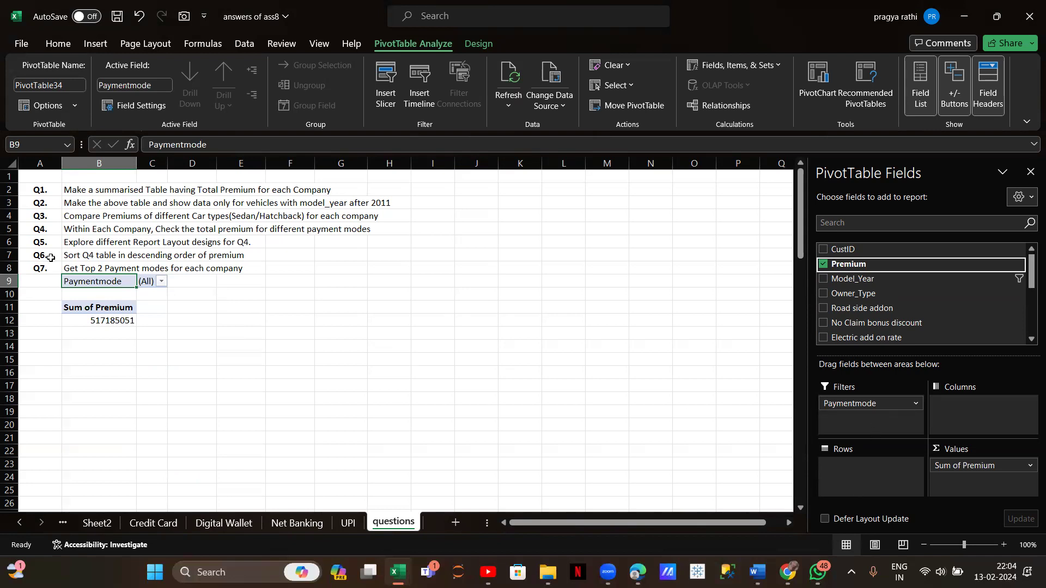
- Filter the pivot table's Paymentmode to show only Credit Card, with multiple item selection enabled
left_click(162, 281)
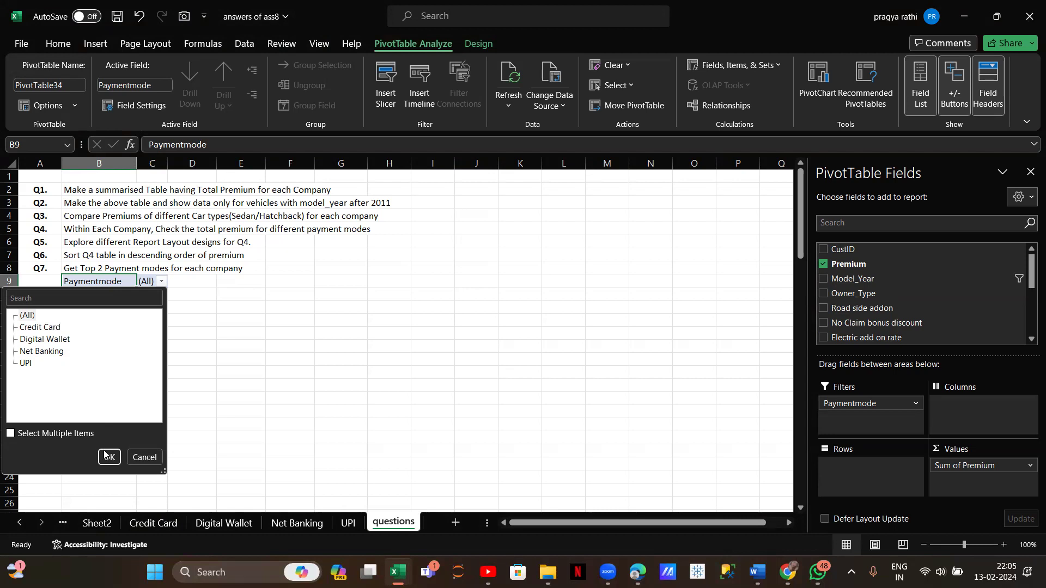
left_click(42, 433)
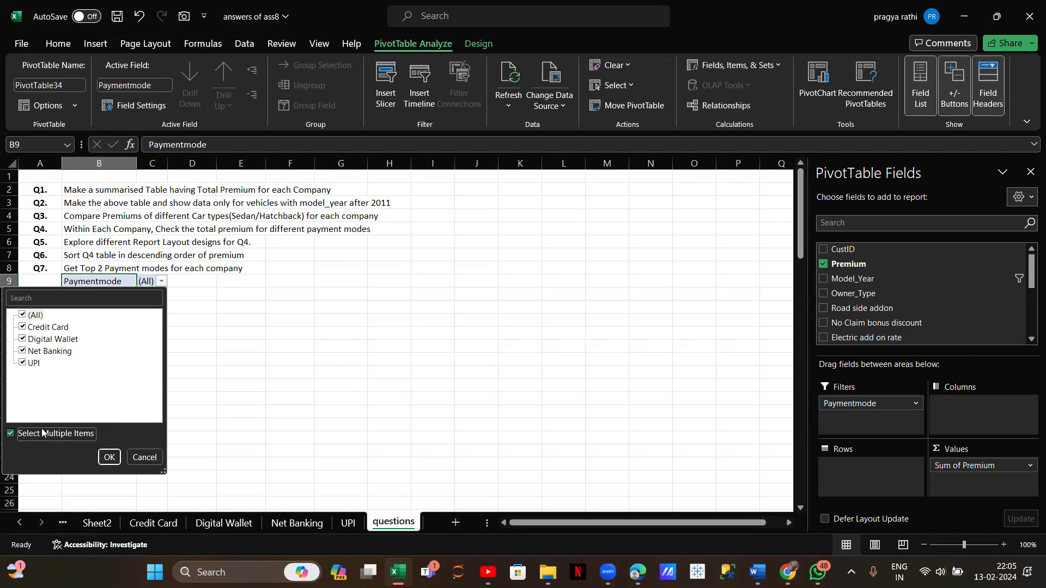
left_click(22, 315)
left_click(23, 327)
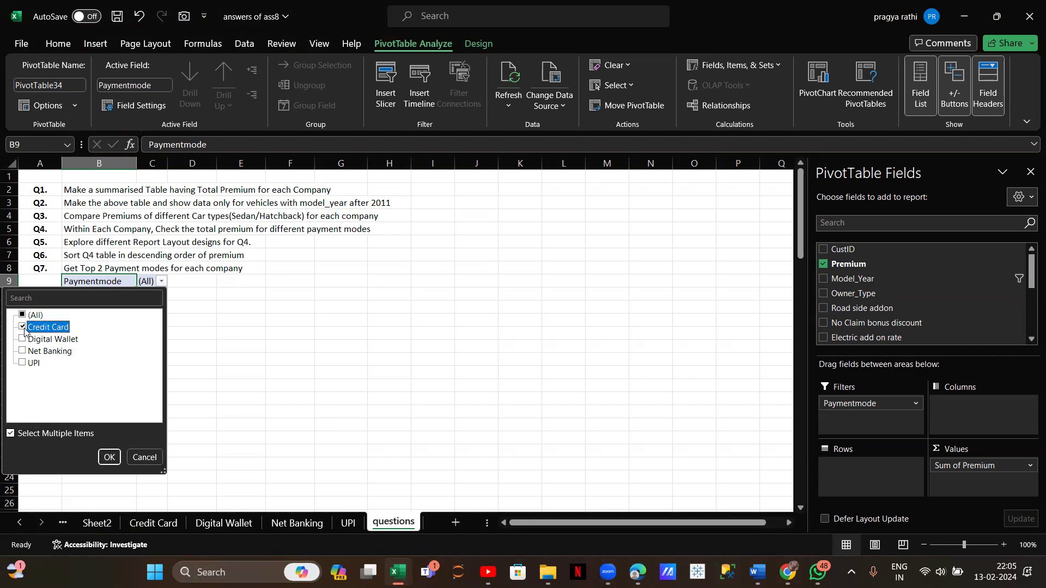
left_click(110, 457)
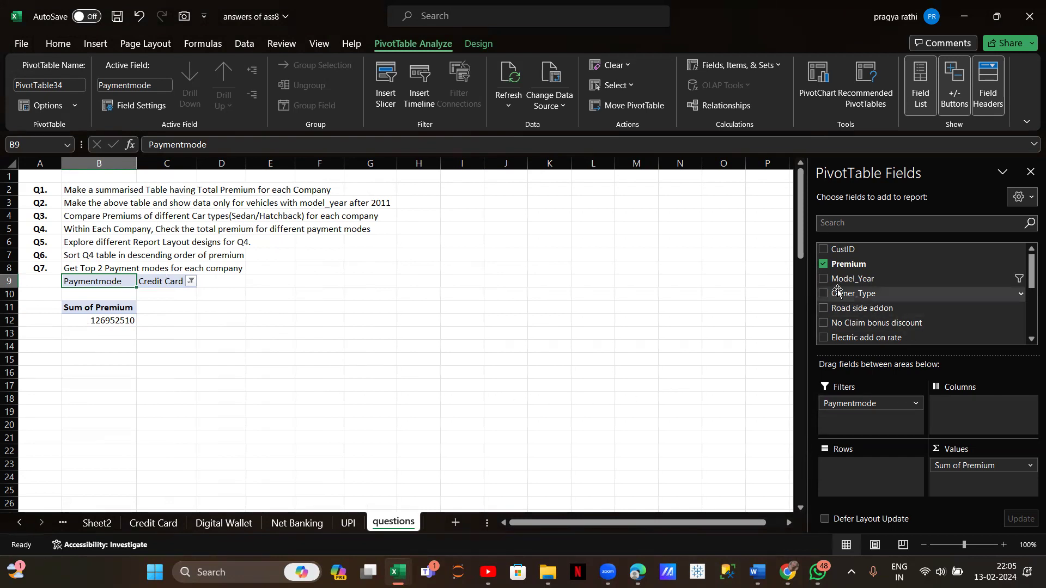
- Add Company to the pivot table's rows and move Paymentmode from the filters to the columns
scroll(838, 291, "down", 2)
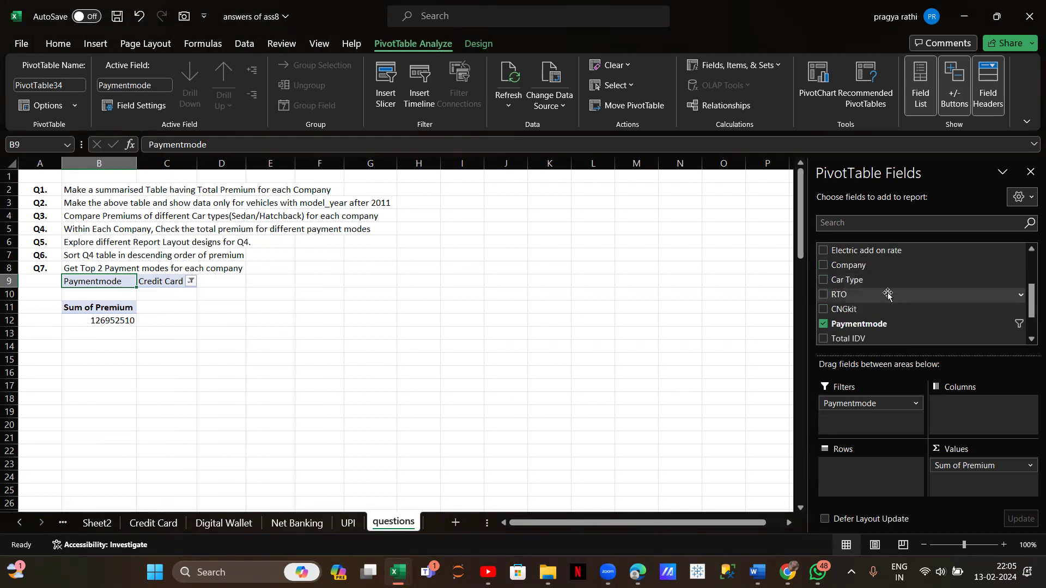
left_click_drag(854, 266, 826, 260)
left_click(825, 263)
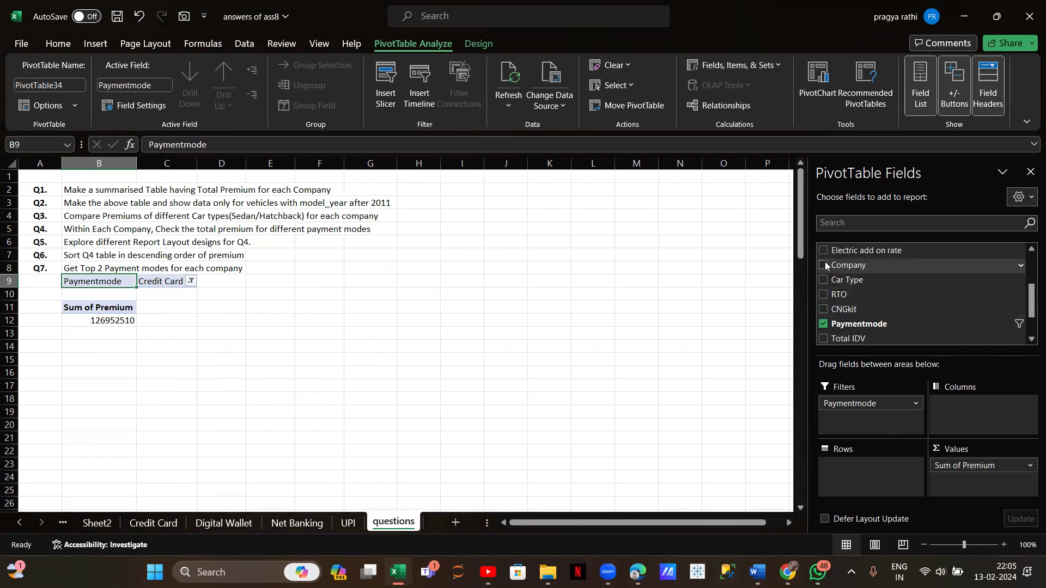
left_click_drag(879, 396, 989, 409)
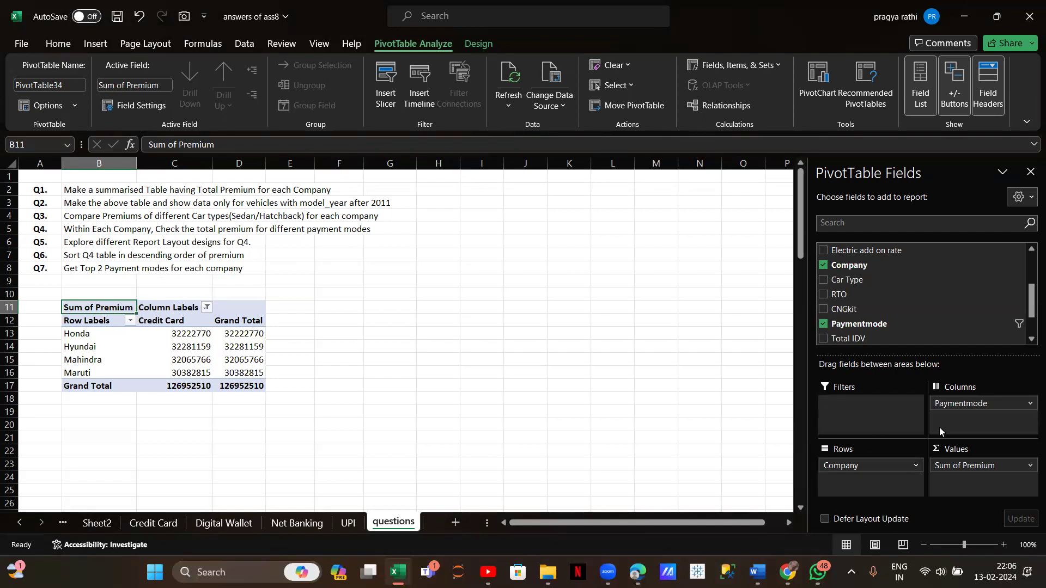
- Swap the pivot table's layout to Paymentmode in rows and Company in columns, and show all payment modes again
mouse_move(960, 404)
left_mouse_down()
mouse_move(894, 490)
mouse_move(869, 487)
mouse_move(868, 470)
mouse_move(976, 406)
mouse_move(959, 404)
left_mouse_up()
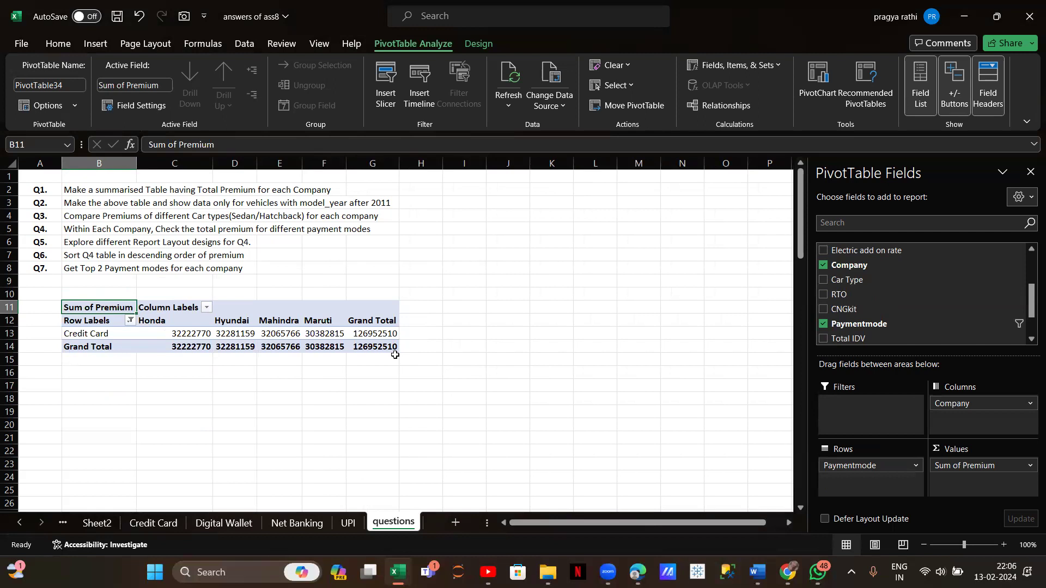
left_click(131, 321)
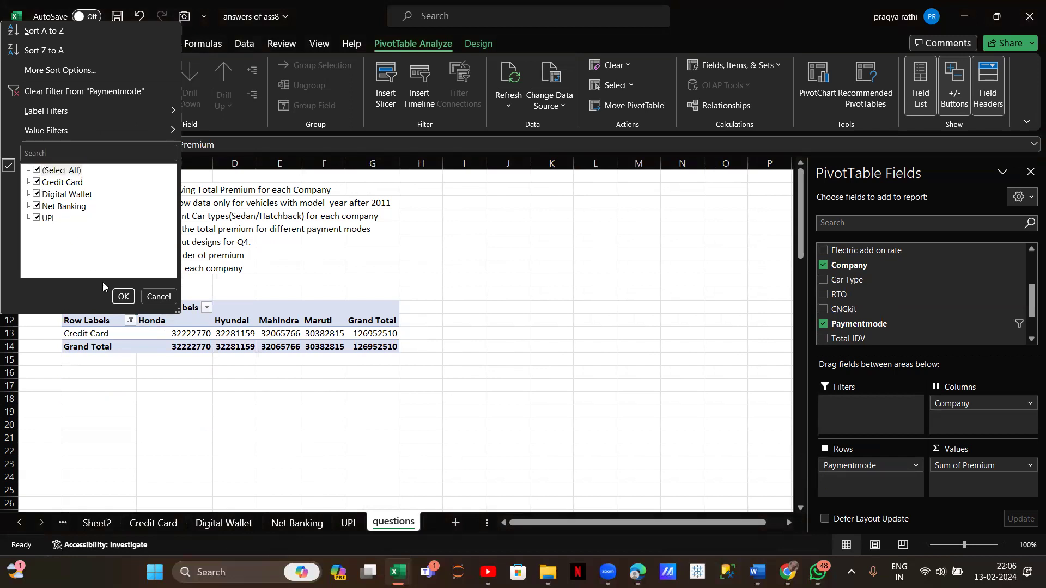
left_click(120, 293)
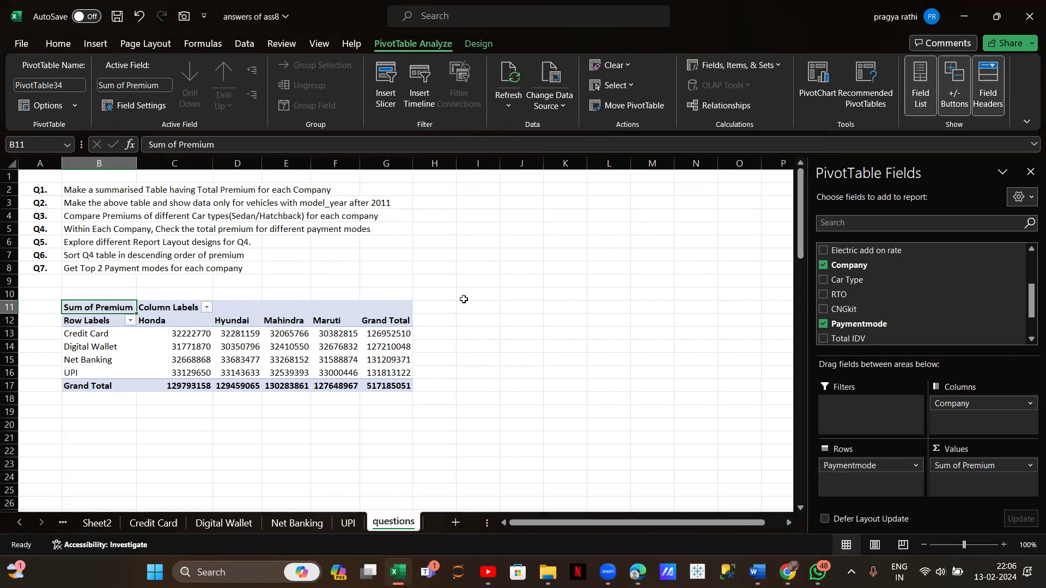
- Sort the payment modes from smallest to largest by Honda's premium
left_click(394, 345)
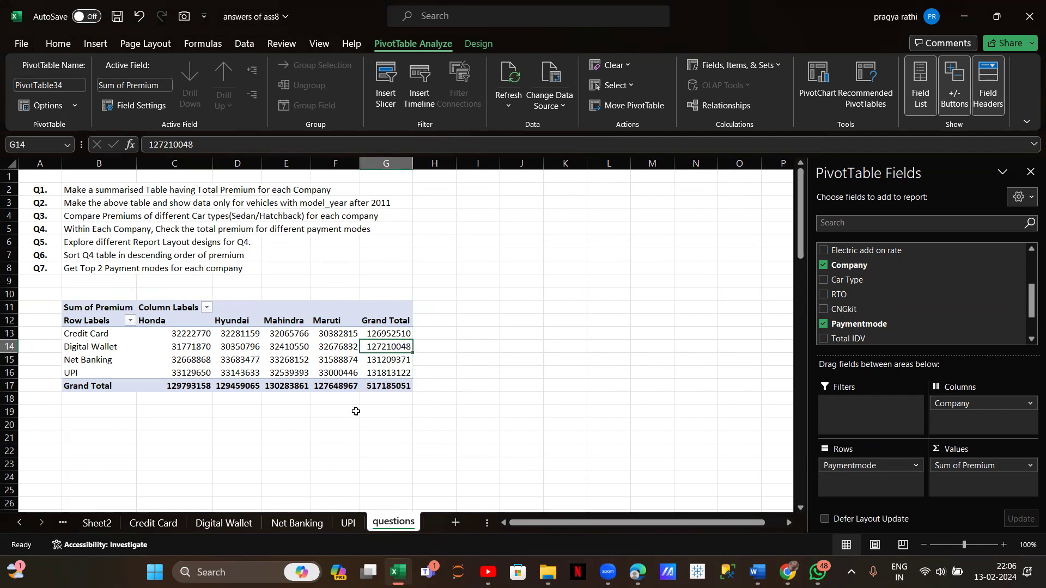
left_click(184, 347)
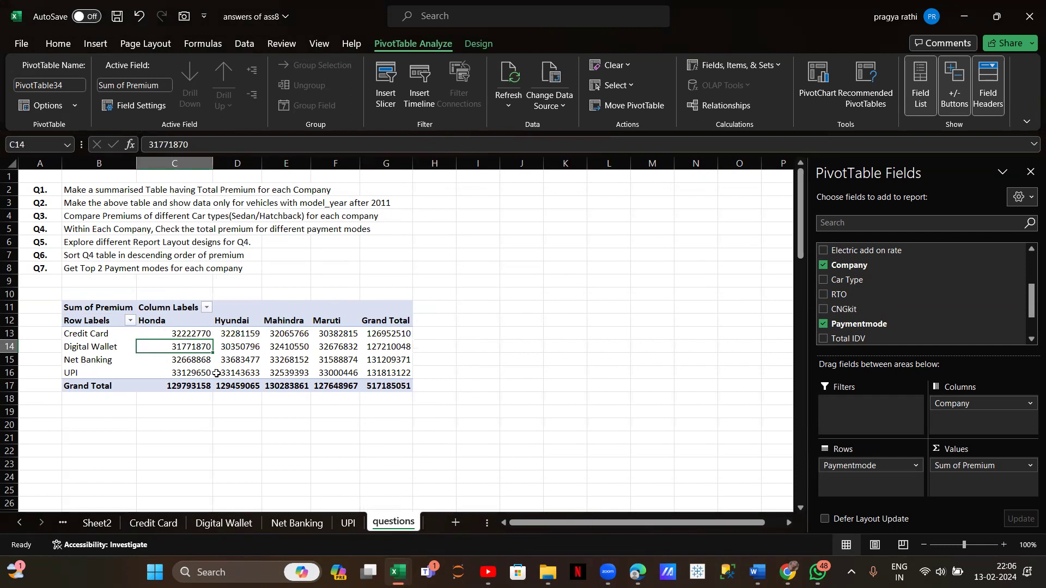
right_click(184, 348)
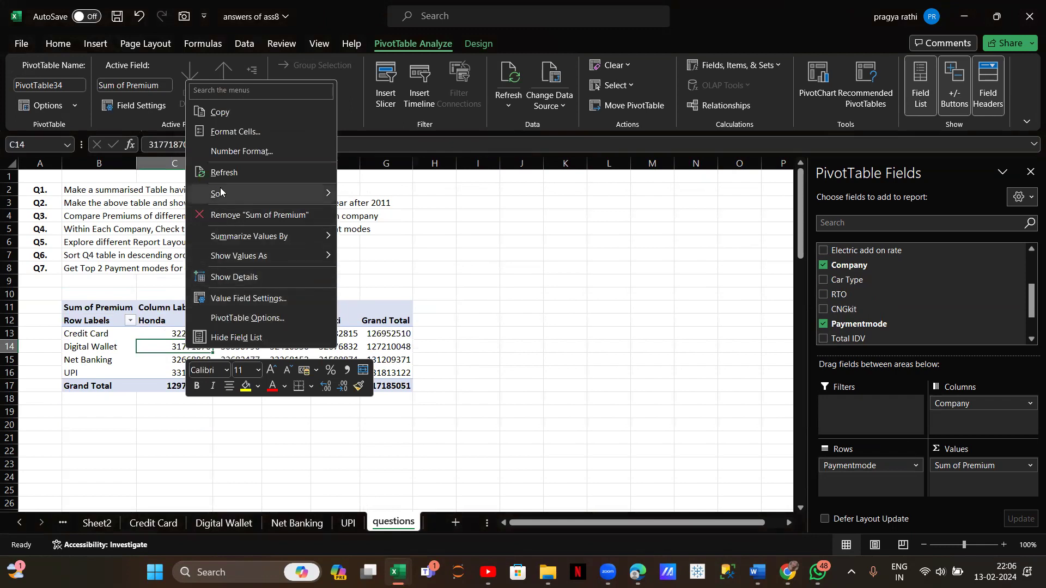
mouse_move(221, 192)
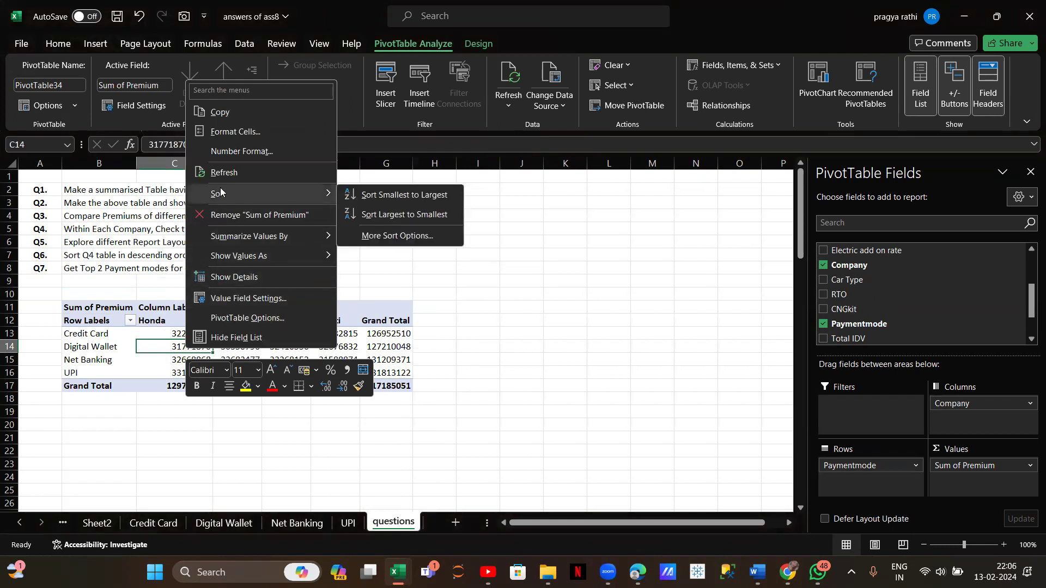
left_click(395, 197)
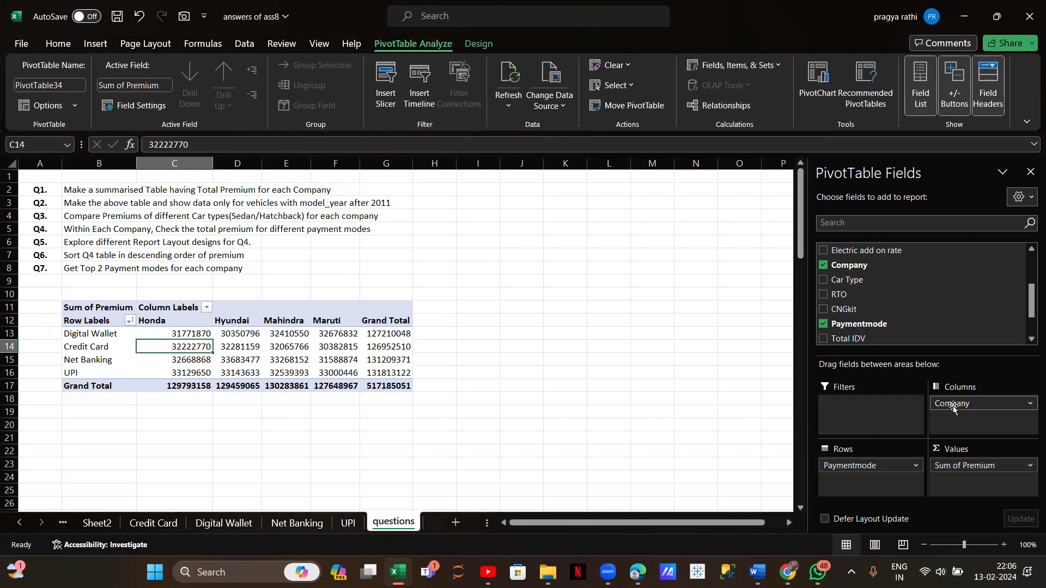
- Move Company from the columns to the filters and limit it to Honda only, using multiple item selection
left_click_drag(953, 407, 851, 416)
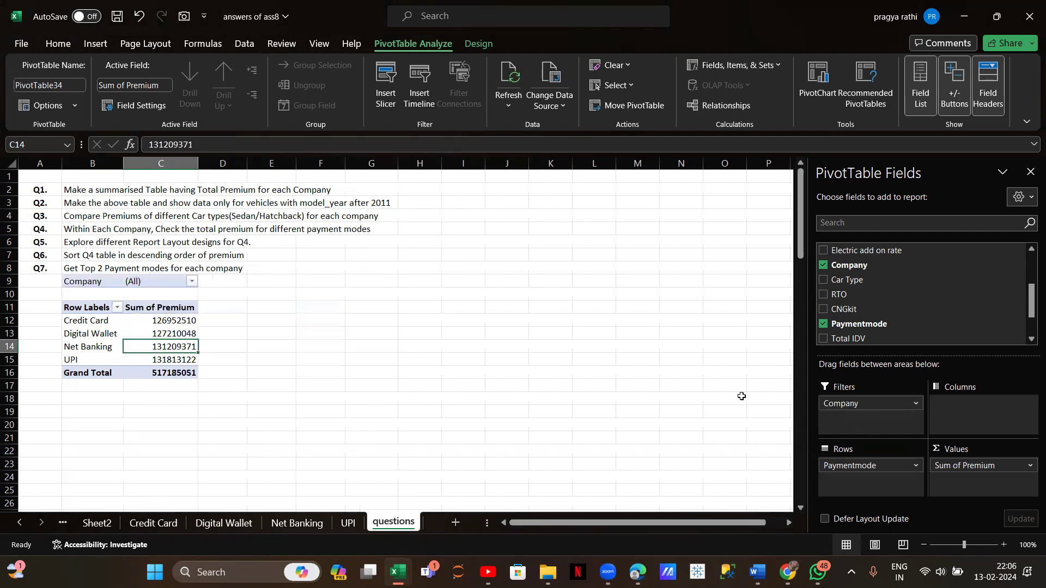
left_click(191, 281)
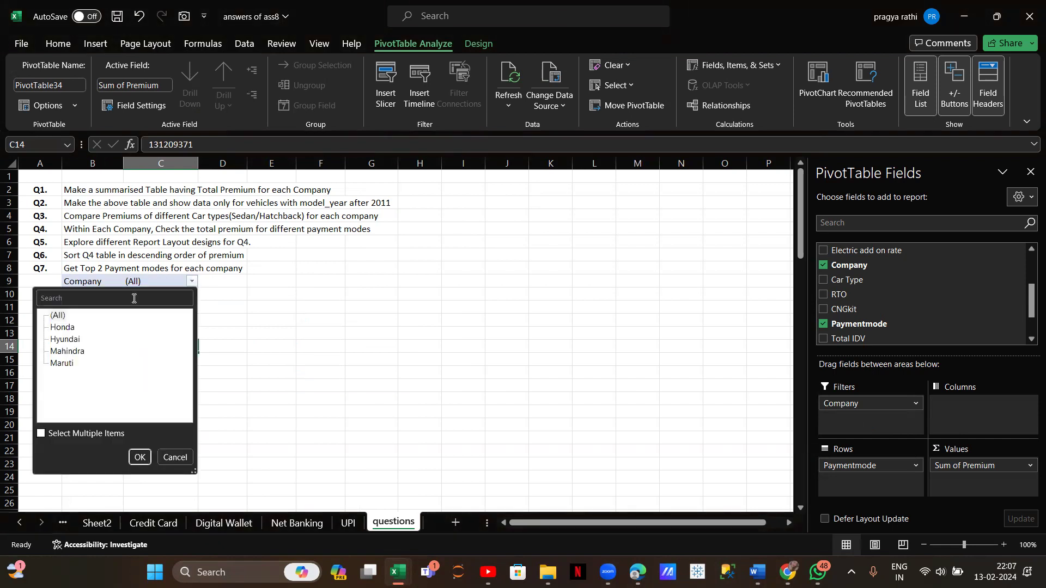
left_click(41, 434)
left_click(53, 327)
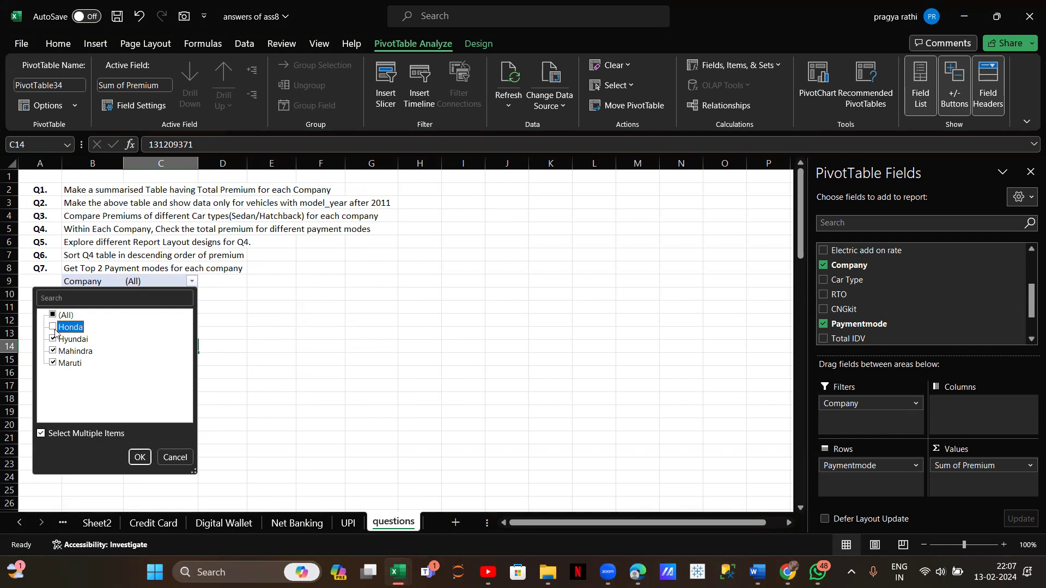
left_click(52, 314)
left_click(54, 364)
left_click(53, 351)
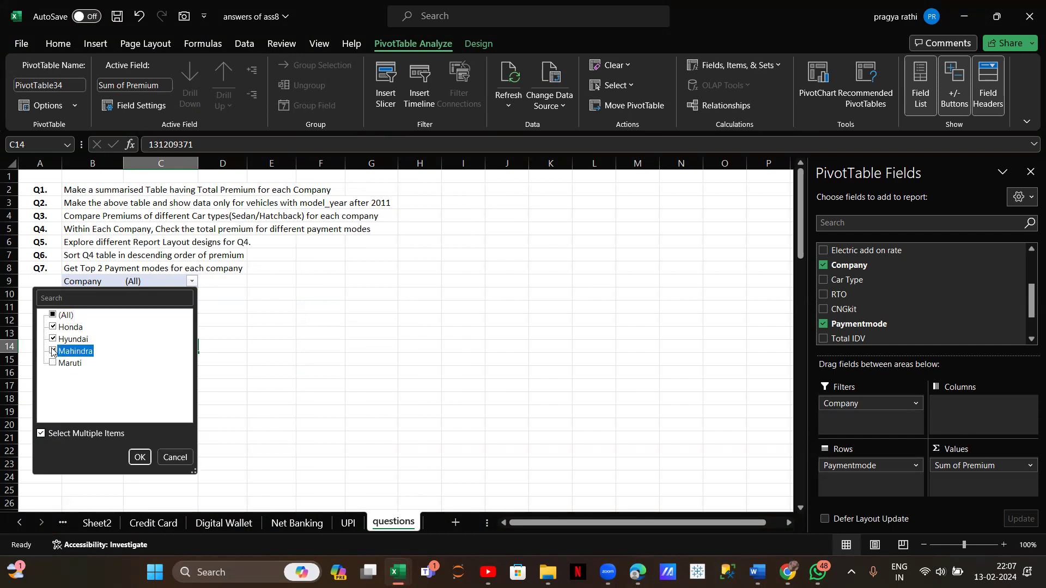
left_click(53, 340)
left_click(52, 341)
left_click(134, 461)
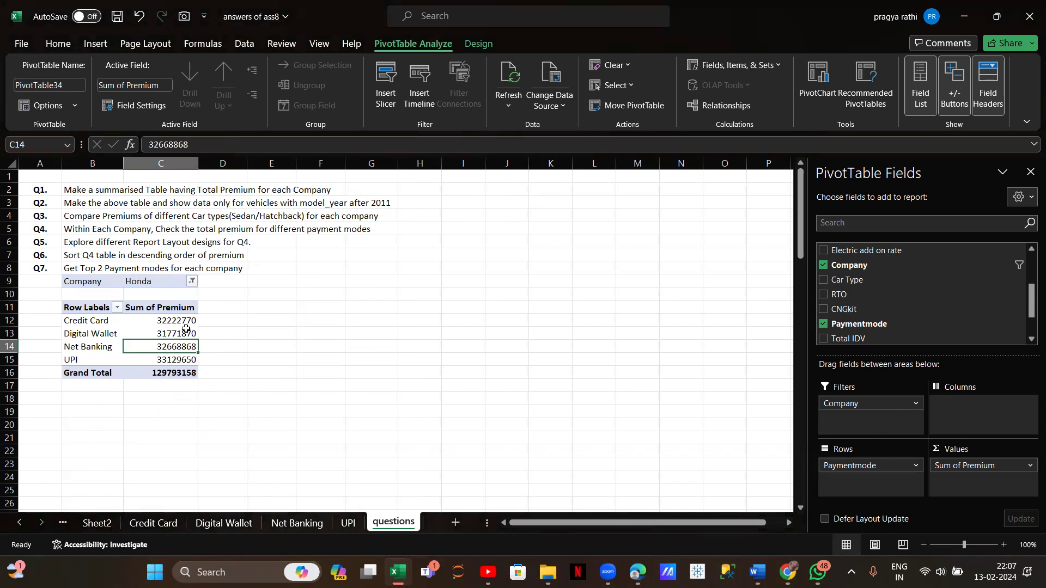
- Sort the payment modes by Sum of Premium from largest to smallest
right_click(162, 316)
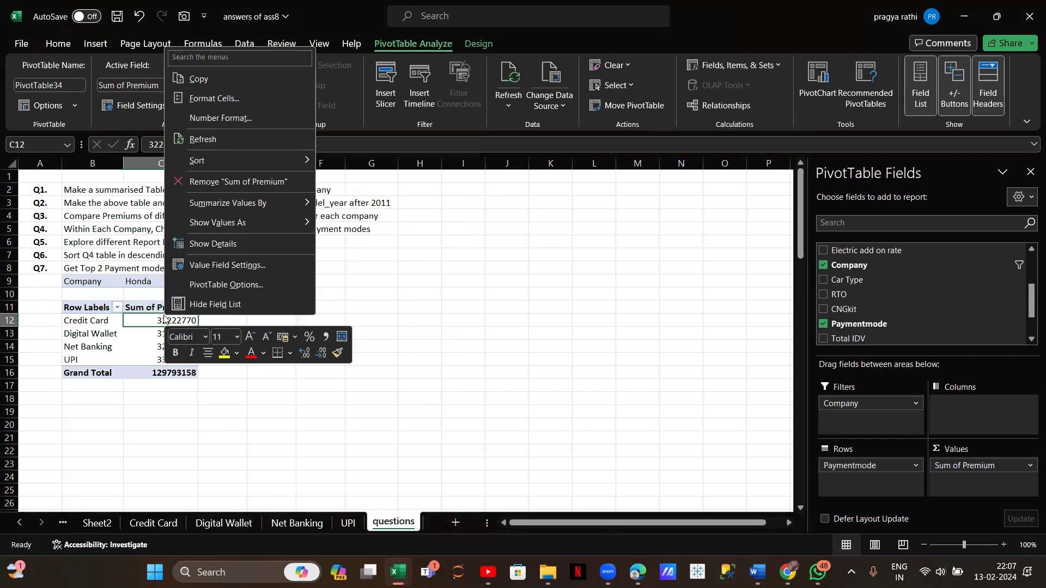
mouse_move(221, 164)
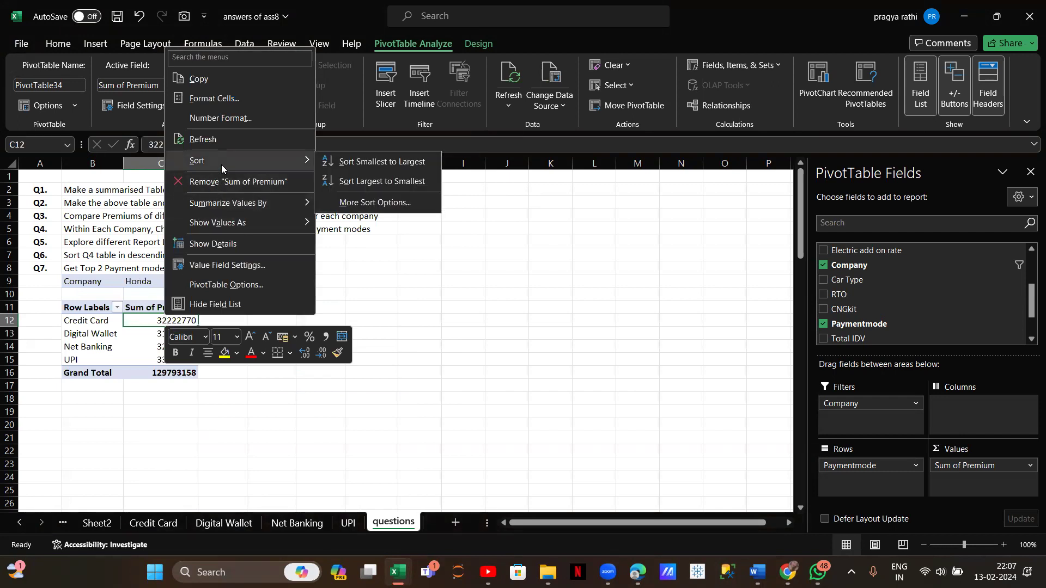
left_click(381, 183)
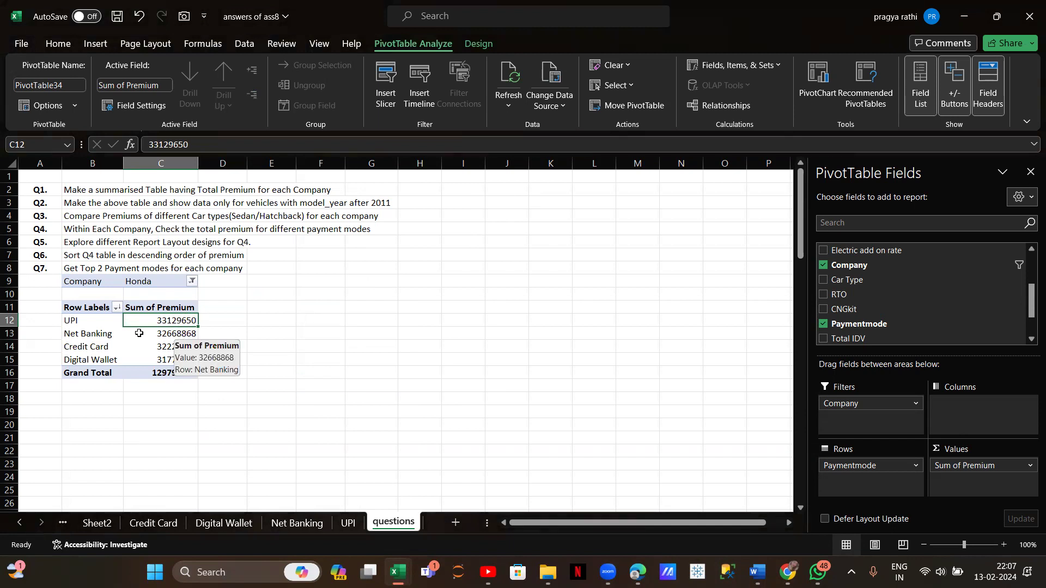
- Filter the payment modes in the rows to the top 2 items by Sum of Premium
left_click(90, 326)
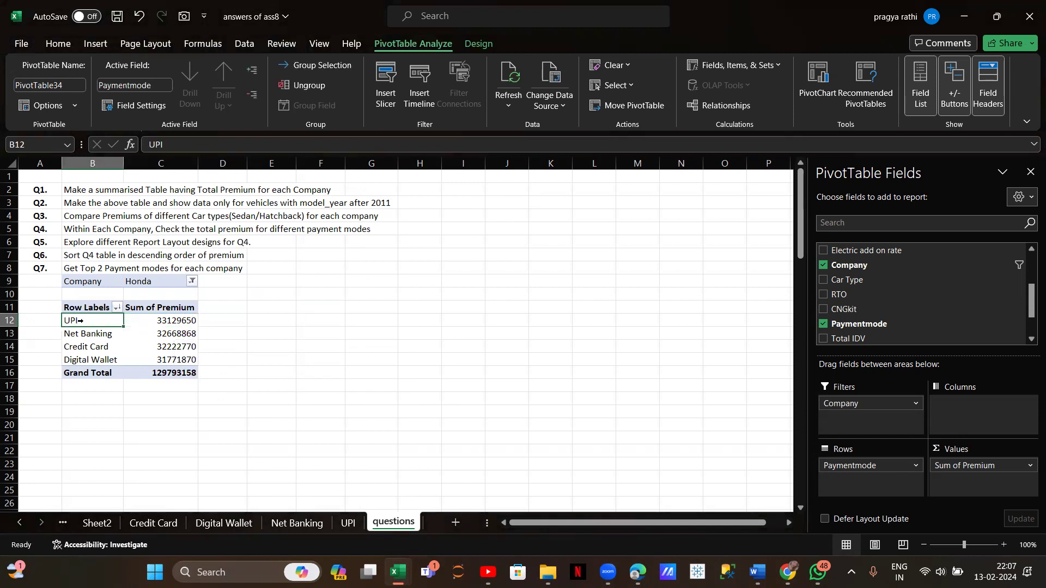
right_click(79, 321)
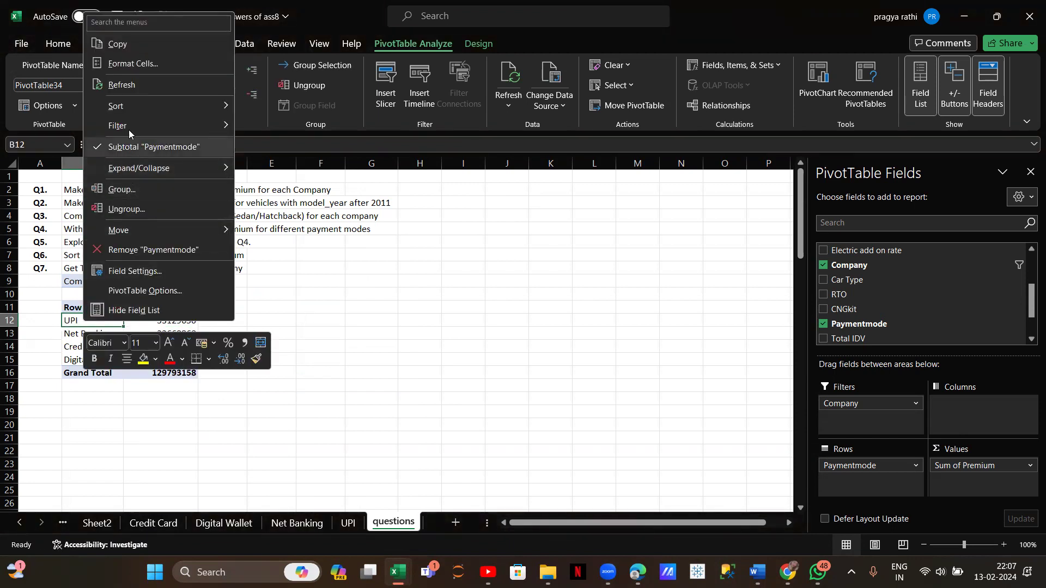
mouse_move(128, 126)
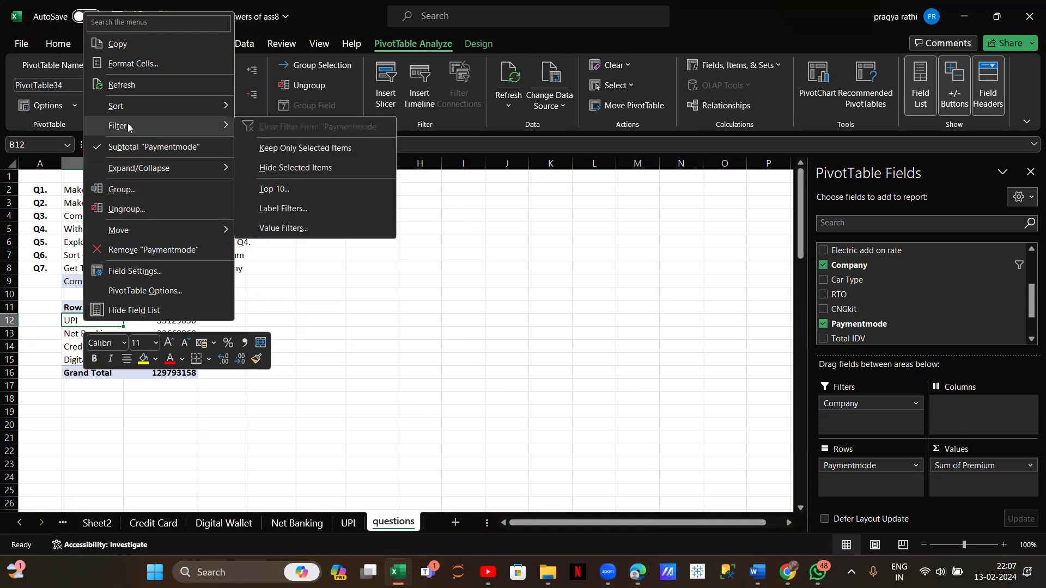
left_click(268, 188)
left_click(351, 215)
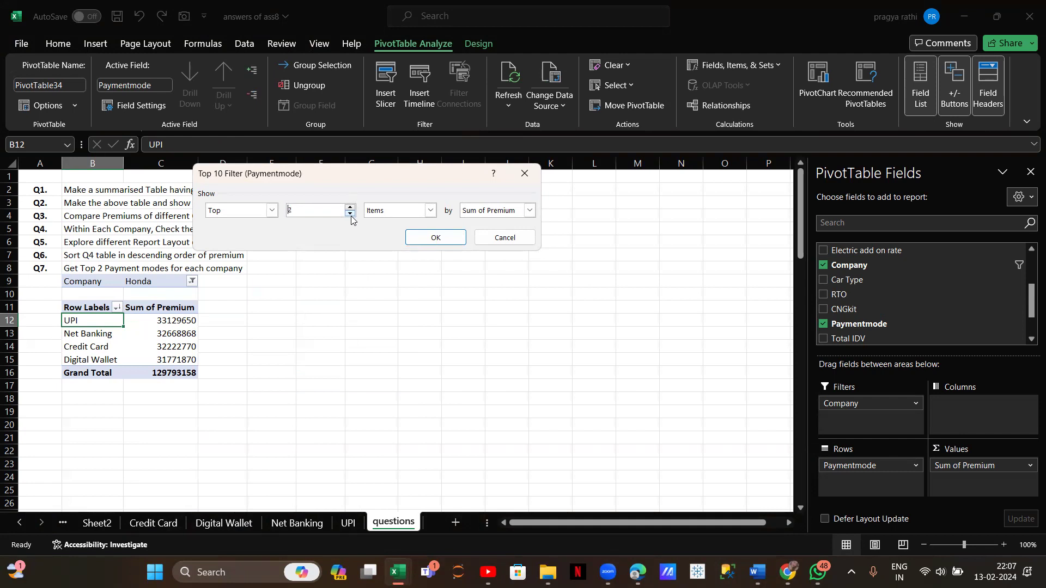
left_click(435, 238)
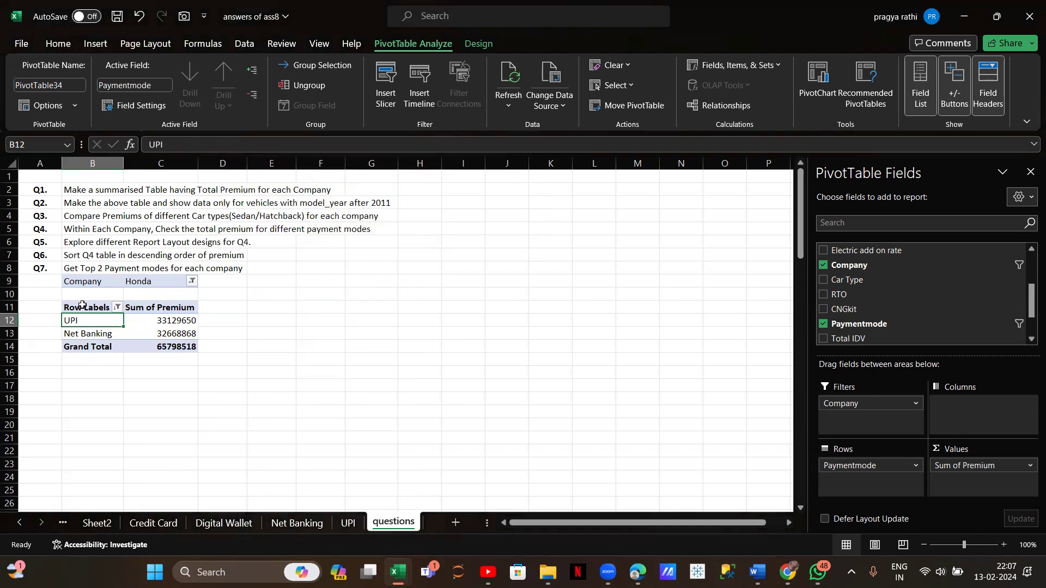
- Switch the Company filter to Hyundai only to show its top payment modes
left_click(191, 281)
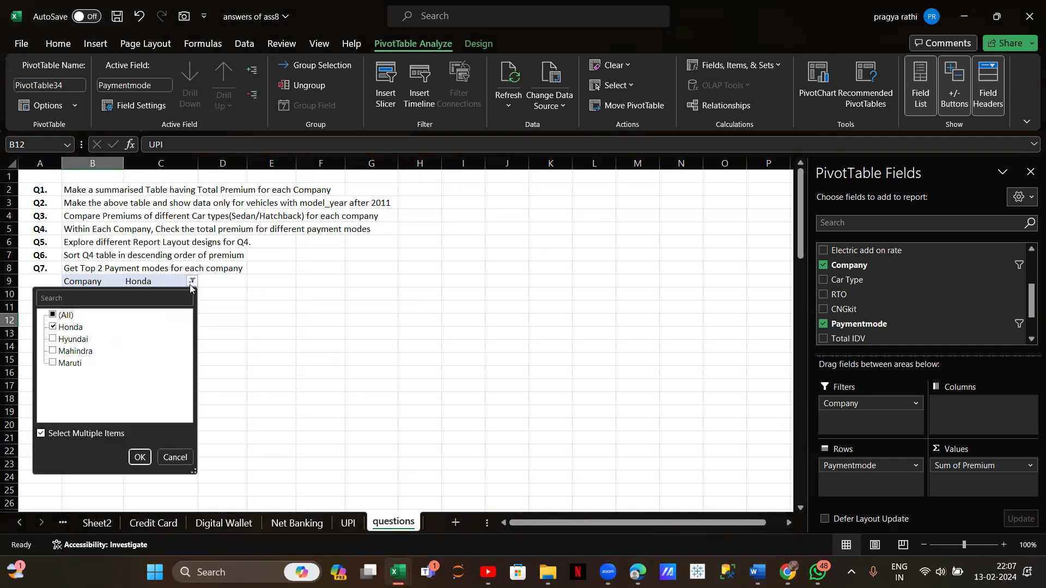
left_click(53, 339)
left_click(53, 327)
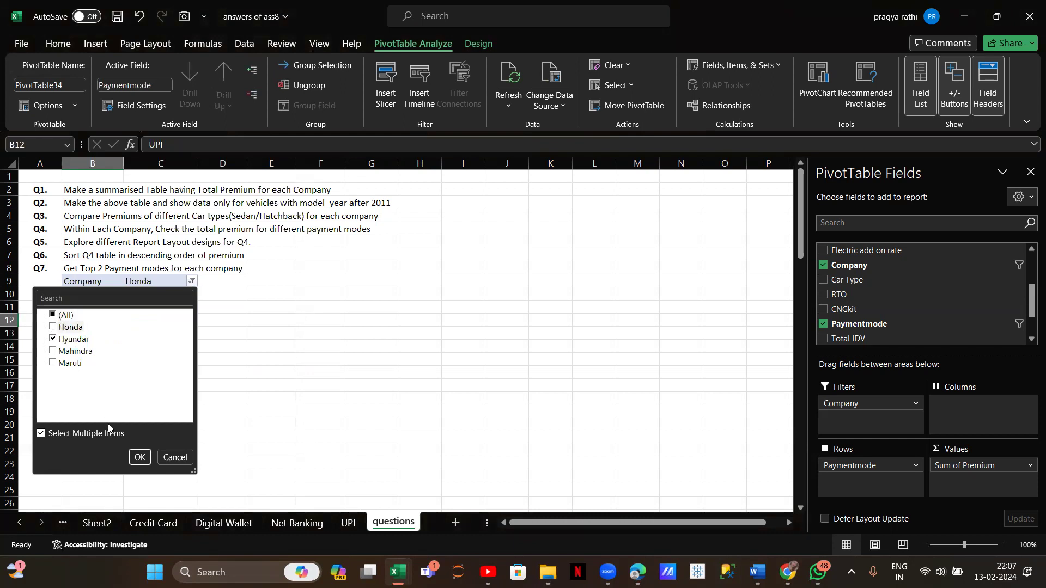
left_click(140, 458)
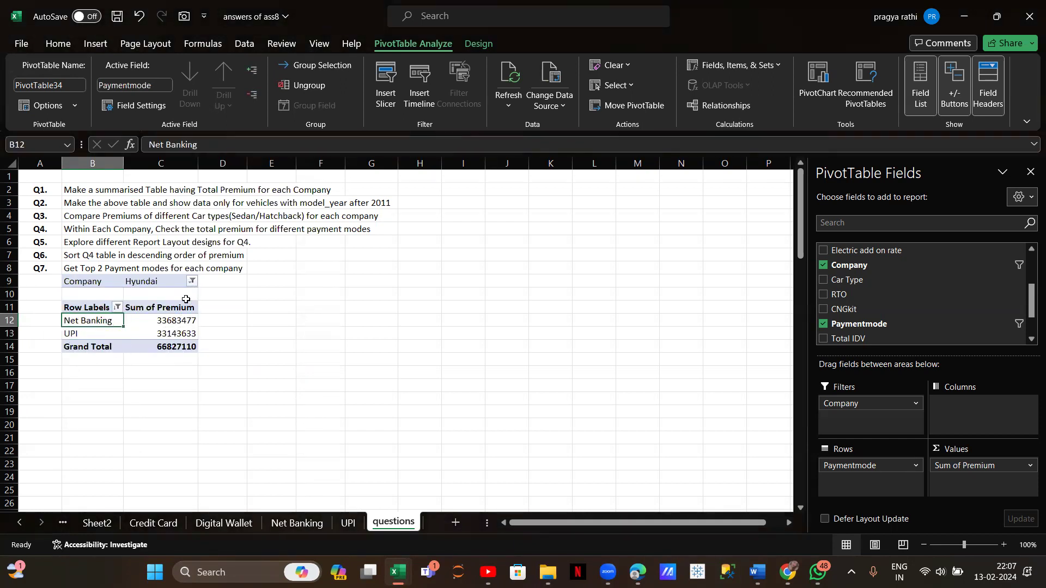
- Change the Company filter to Maruti only, clearing Hyundai, to show its top payment modes
left_click(191, 282)
left_click(53, 363)
left_click(53, 340)
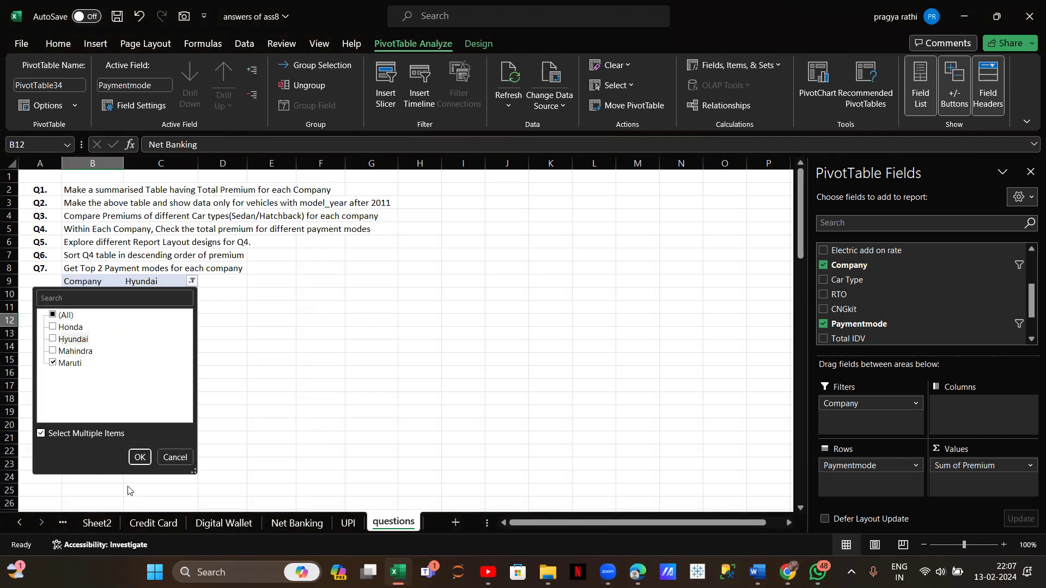
left_click(136, 461)
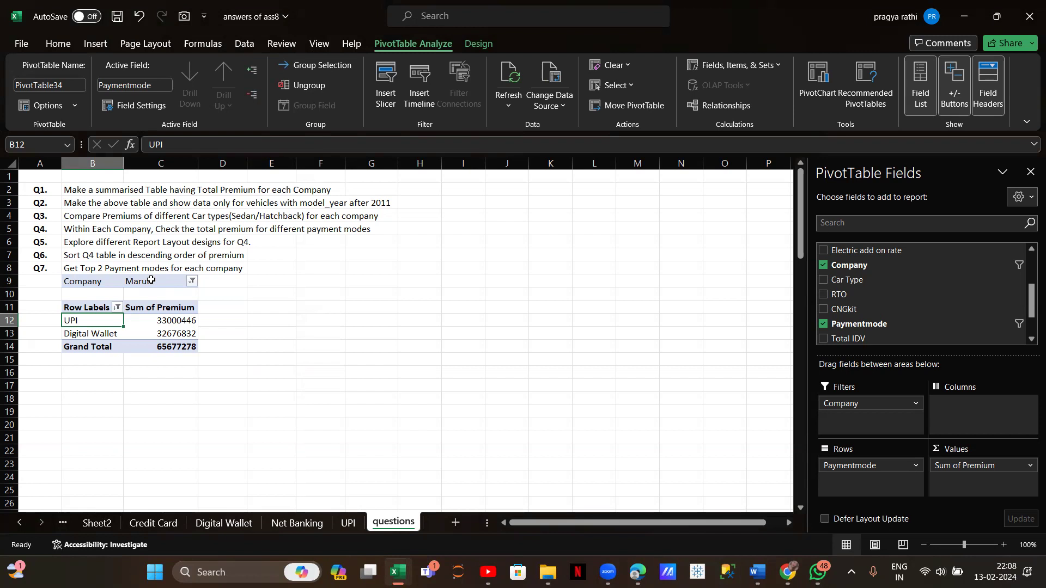
left_click(934, 495)
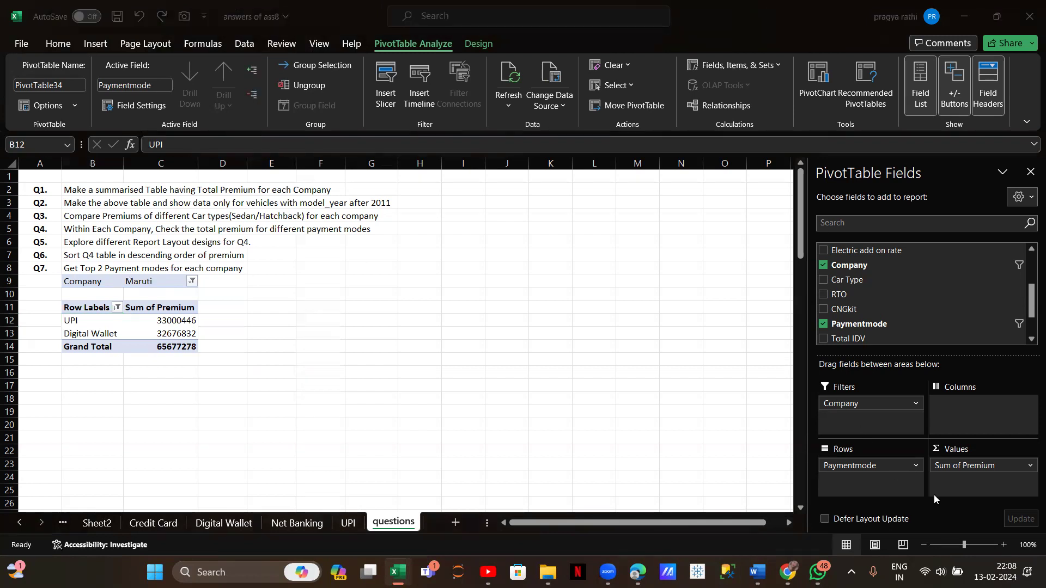